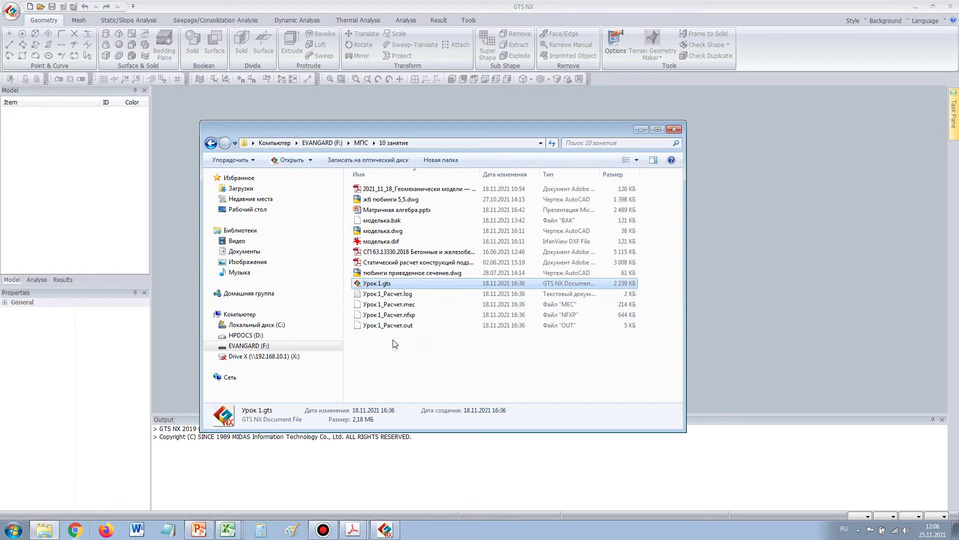
- Delete Урок 1.gts and its four Урок 1_Расчет files from the МПС folder 11 занятие
{"action": "left_click", "coordinate": [360, 142]}
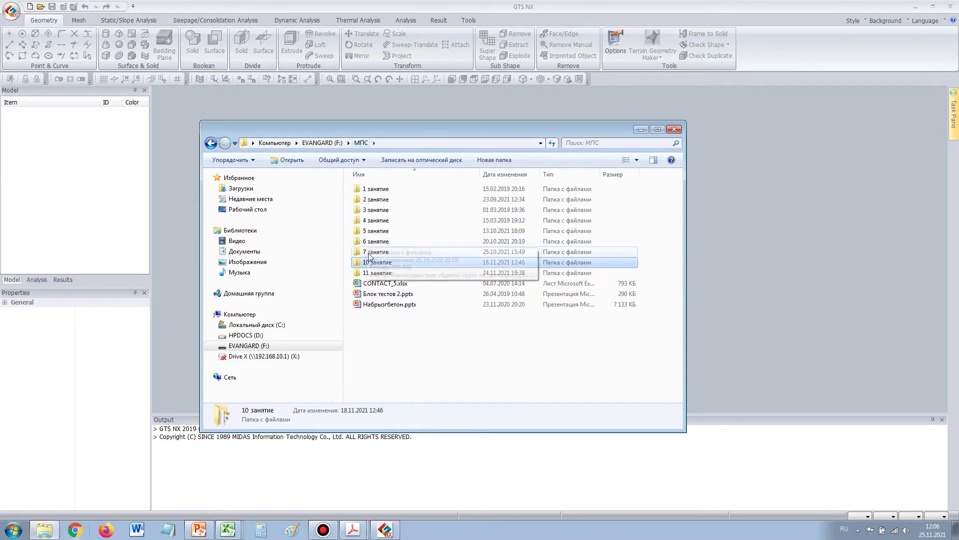
{"action": "double_click", "coordinate": [372, 273]}
{"action": "left_click_drag", "start_coordinate": [375, 299], "coordinate": [370, 242]}
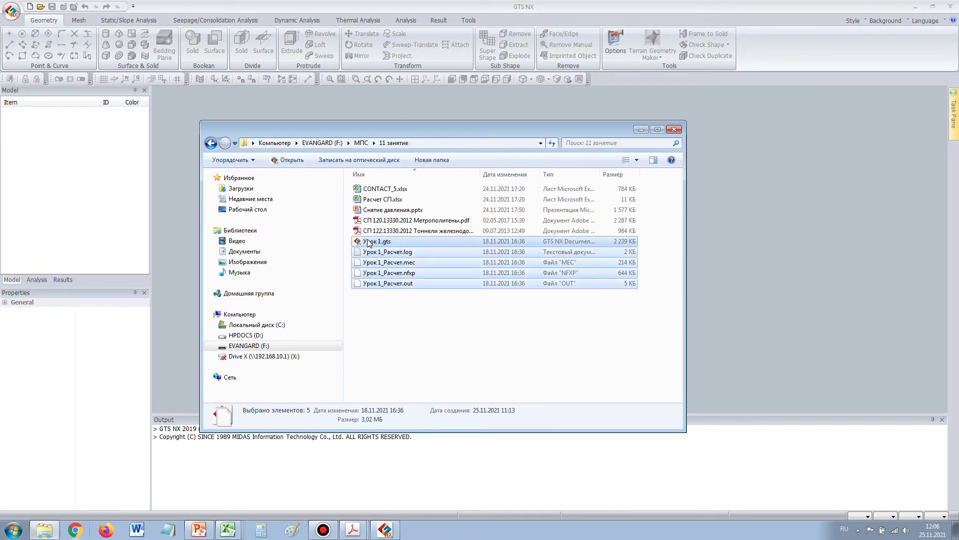
{"action": "key", "text": "Delete"}
{"action": "key", "text": "Return"}
- Paste the copied Урок 1.gts into the 11 занятие folder and rename it Урок 2.gts
{"action": "right_click", "coordinate": [386, 277]}
{"action": "left_click", "coordinate": [414, 346]}
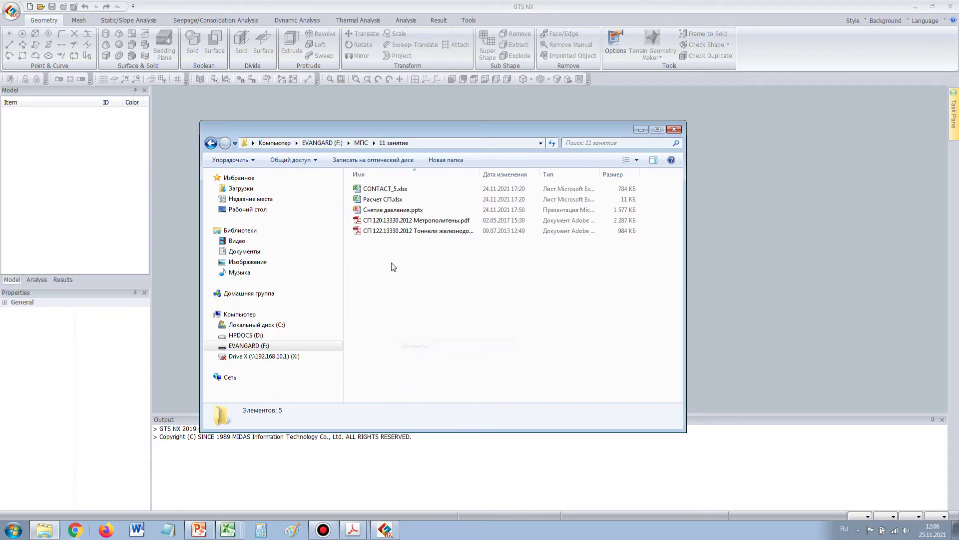
{"action": "left_click", "coordinate": [380, 242]}
{"action": "left_click", "coordinate": [380, 242]}
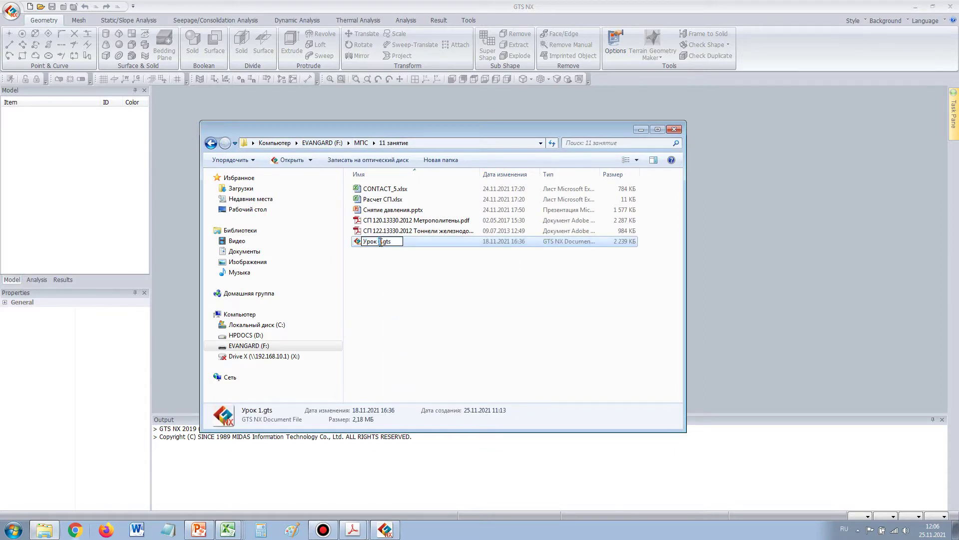
{"action": "type", "text": "2"}
{"action": "left_click", "coordinate": [399, 322]}
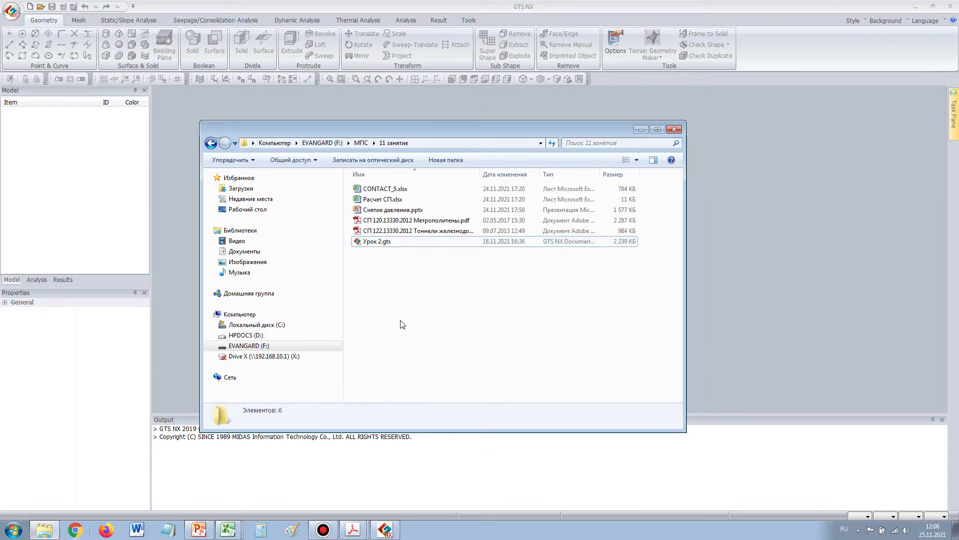
- Switch to GTS NX and open the project Урок 2.gts from the 11 занятие folder
{"action": "left_click", "coordinate": [41, 6]}
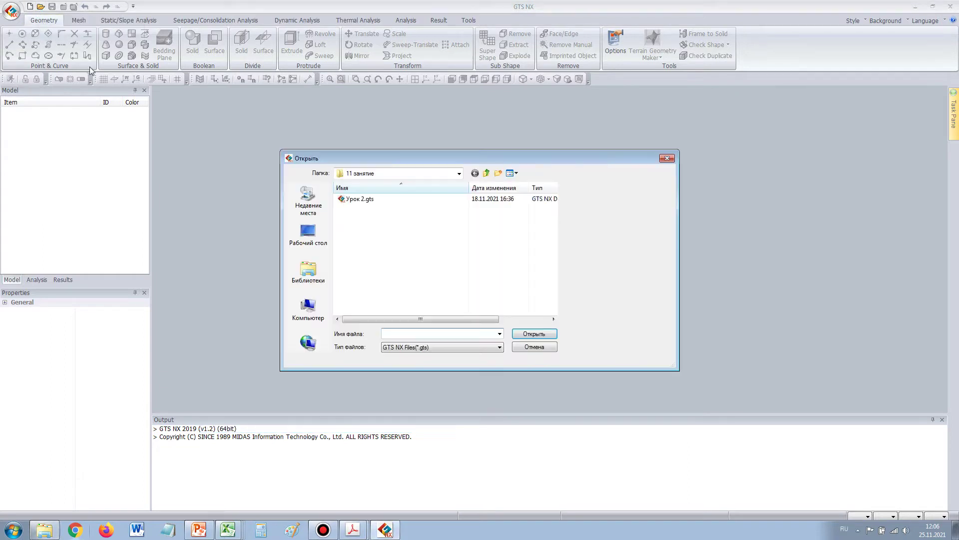
{"action": "left_click", "coordinate": [362, 200]}
{"action": "double_click", "coordinate": [358, 200]}
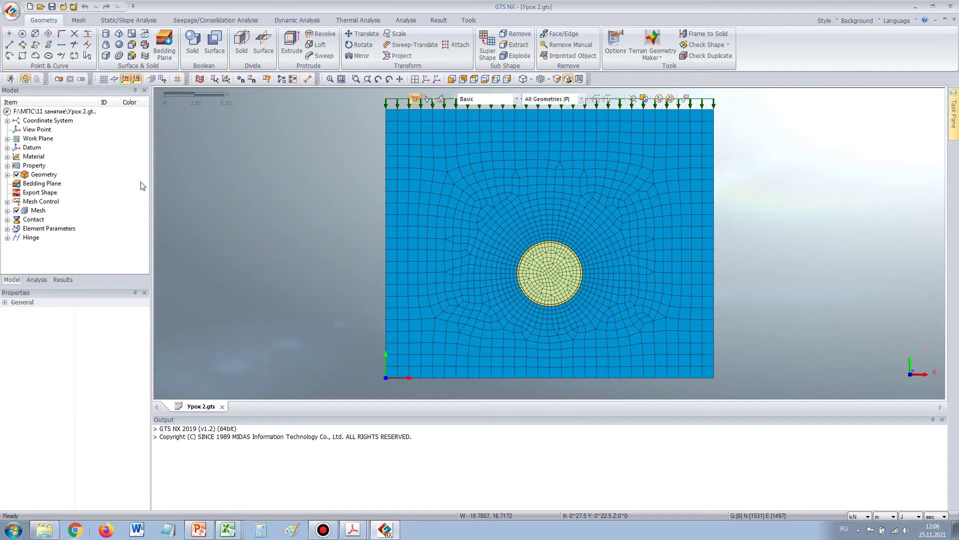
- Hide the model geometry and check the выемка and обделка mesh sets by toggling their visibility
{"action": "left_click", "coordinate": [7, 175]}
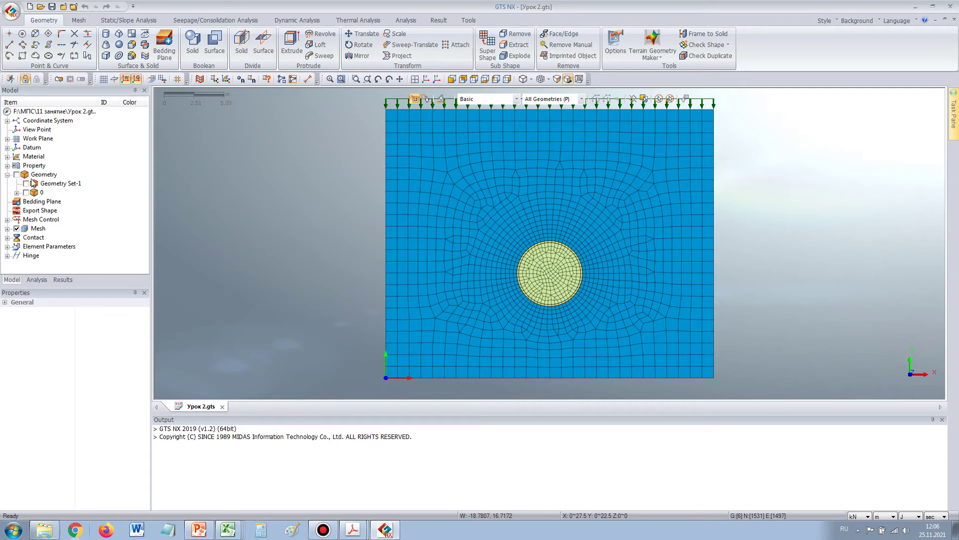
{"action": "left_click", "coordinate": [8, 175]}
{"action": "left_click", "coordinate": [8, 211]}
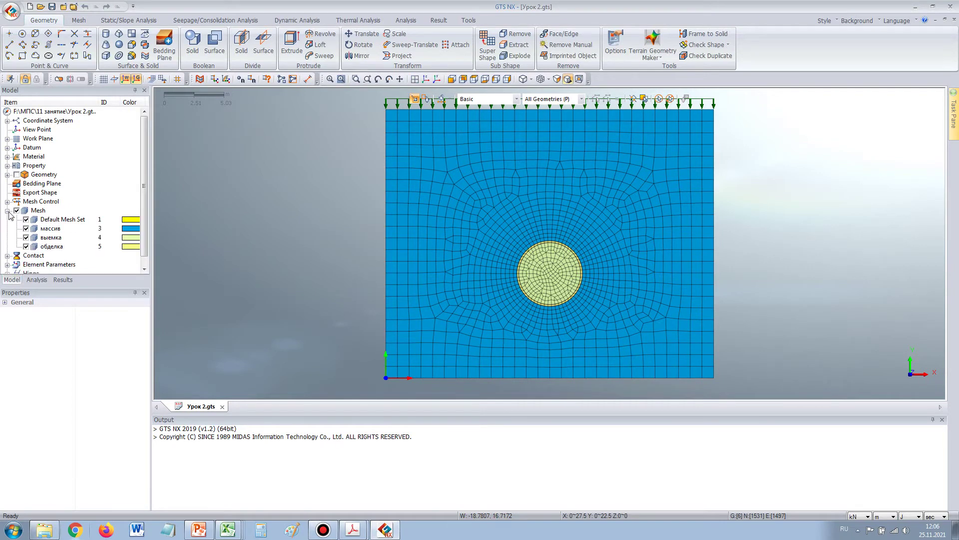
{"action": "left_click", "coordinate": [26, 238]}
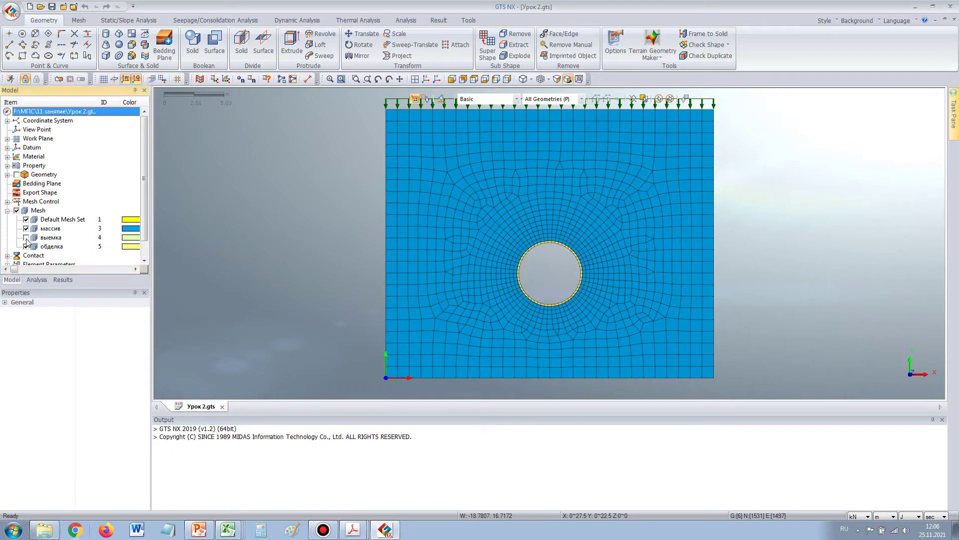
{"action": "left_click", "coordinate": [26, 238]}
{"action": "left_click", "coordinate": [27, 247]}
- Examine the model's boundary condition and static load sets, and check whether the project has any results
{"action": "left_click", "coordinate": [36, 280]}
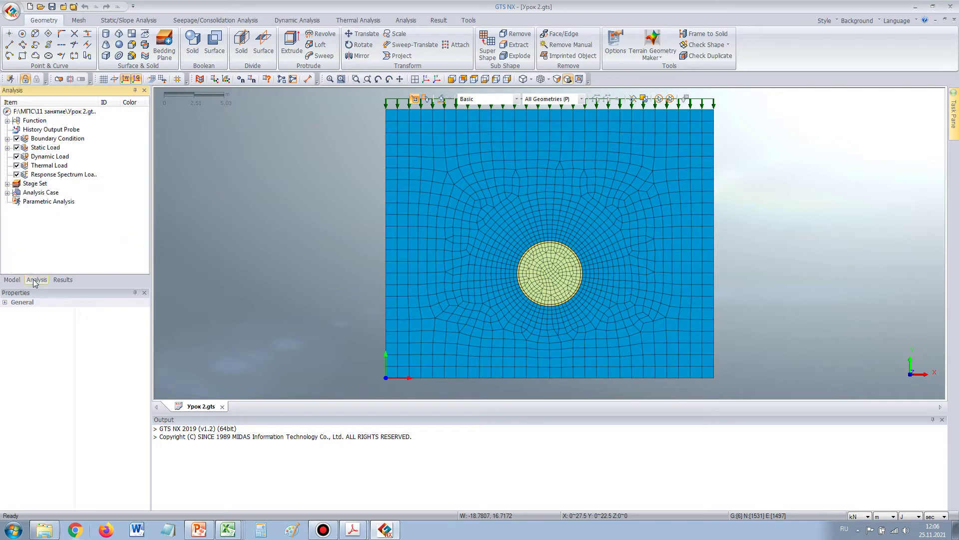
{"action": "left_click", "coordinate": [7, 138]}
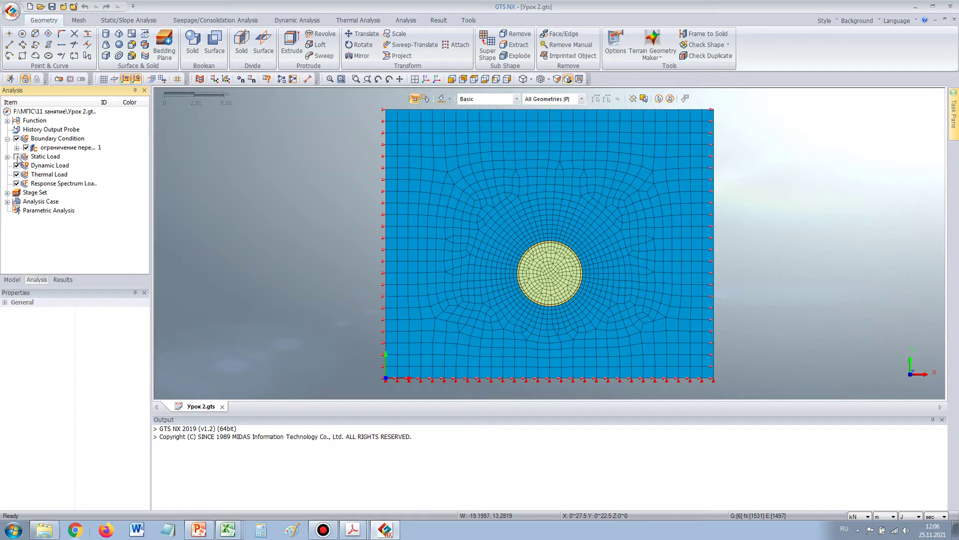
{"action": "left_click", "coordinate": [7, 156]}
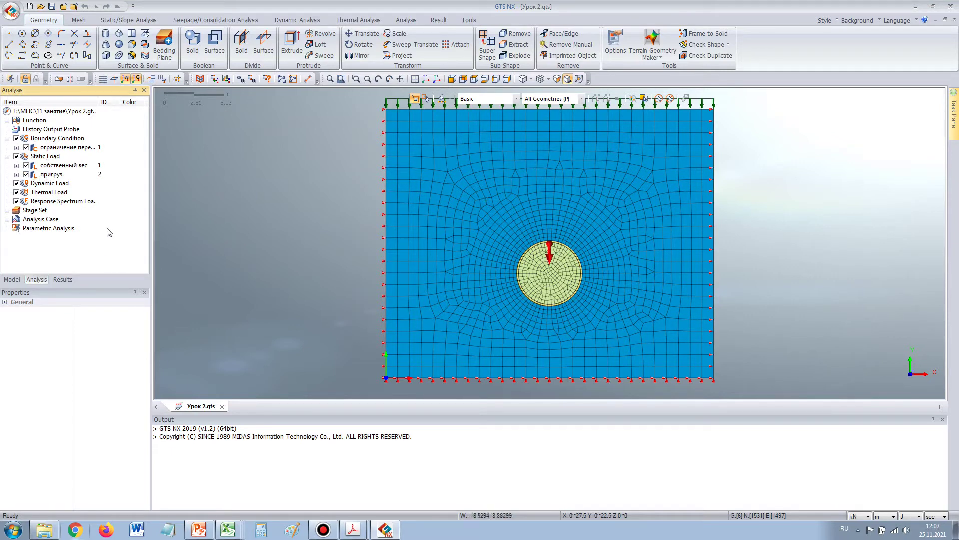
{"action": "left_click", "coordinate": [63, 280]}
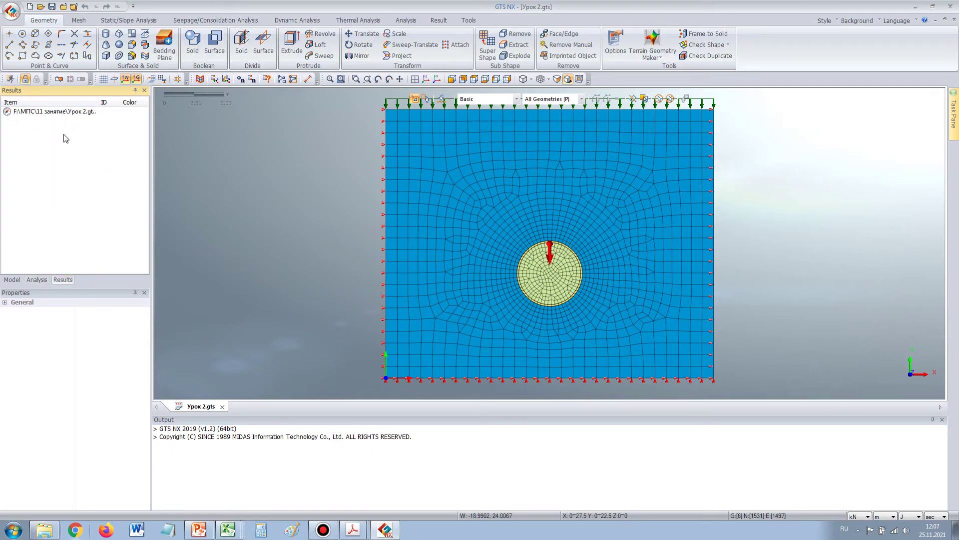
- Copy Урок 1.gts and its four Урок 1_Расчет files from the 10 занятие folder into 11 занятие
{"action": "left_click", "coordinate": [46, 531]}
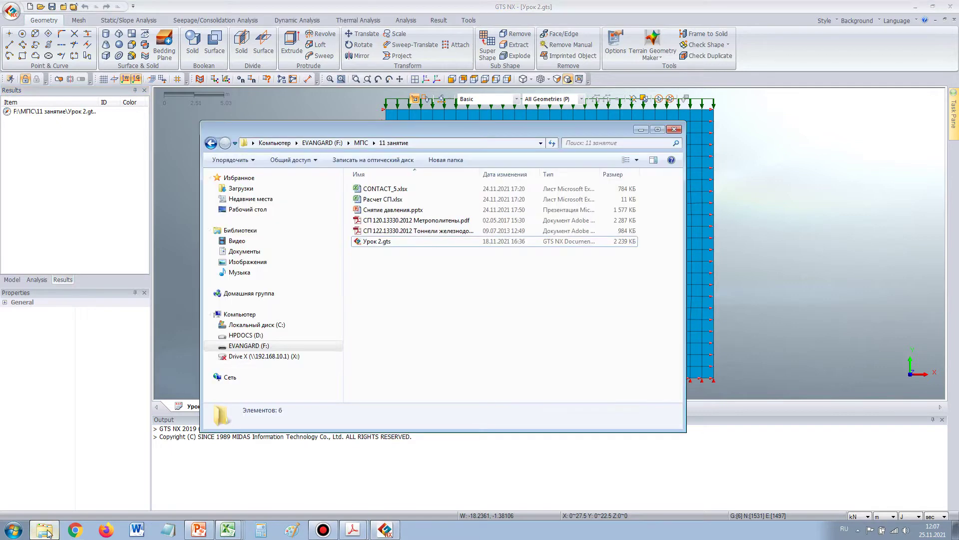
{"action": "left_click", "coordinate": [361, 143]}
{"action": "double_click", "coordinate": [377, 262]}
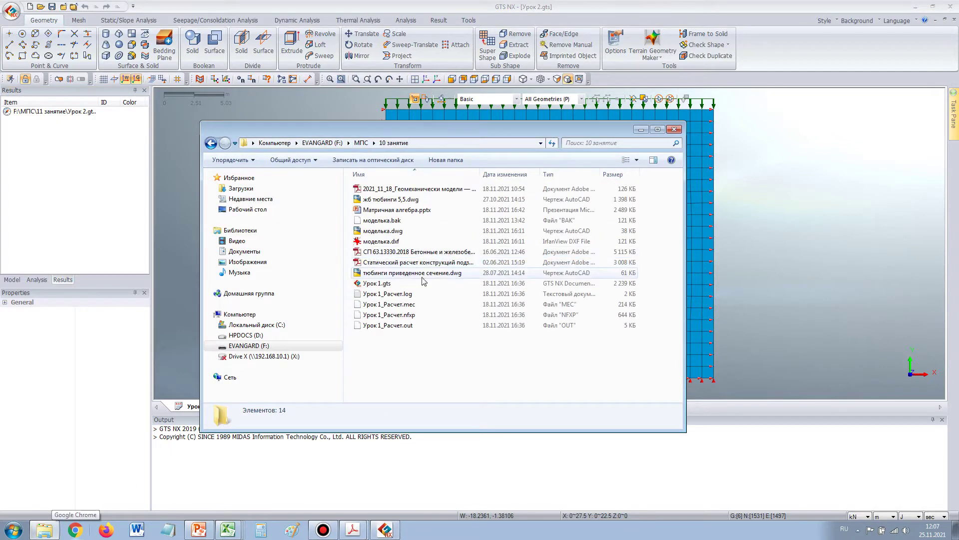
{"action": "left_click_drag", "start_coordinate": [413, 356], "coordinate": [371, 282]}
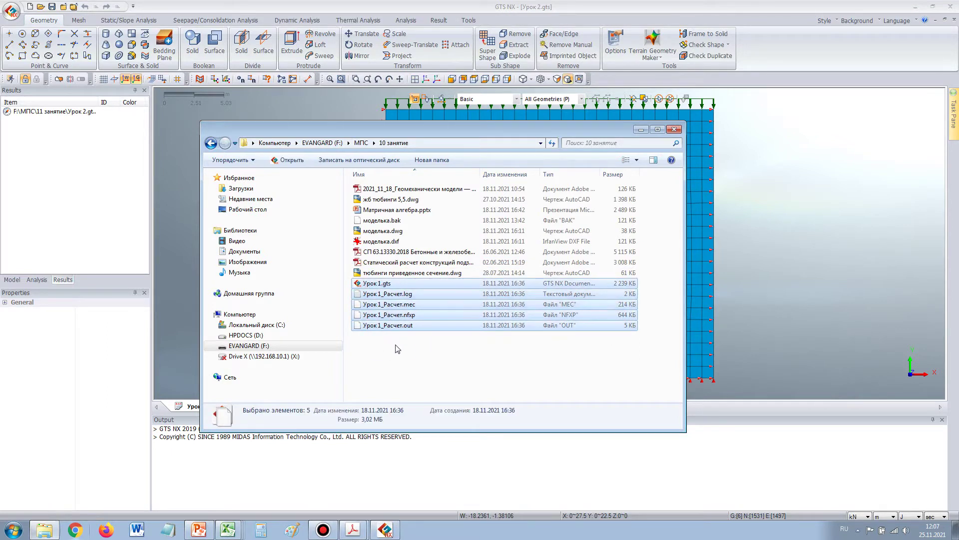
{"action": "left_click", "coordinate": [403, 359]}
{"action": "left_click", "coordinate": [386, 285]}
{"action": "left_click", "coordinate": [445, 349]}
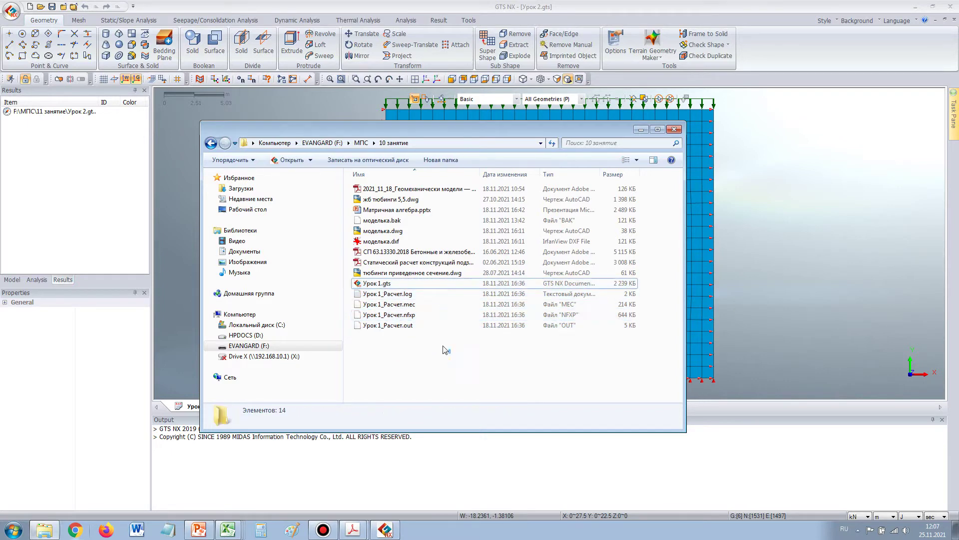
{"action": "left_click_drag", "start_coordinate": [450, 353], "coordinate": [370, 281]}
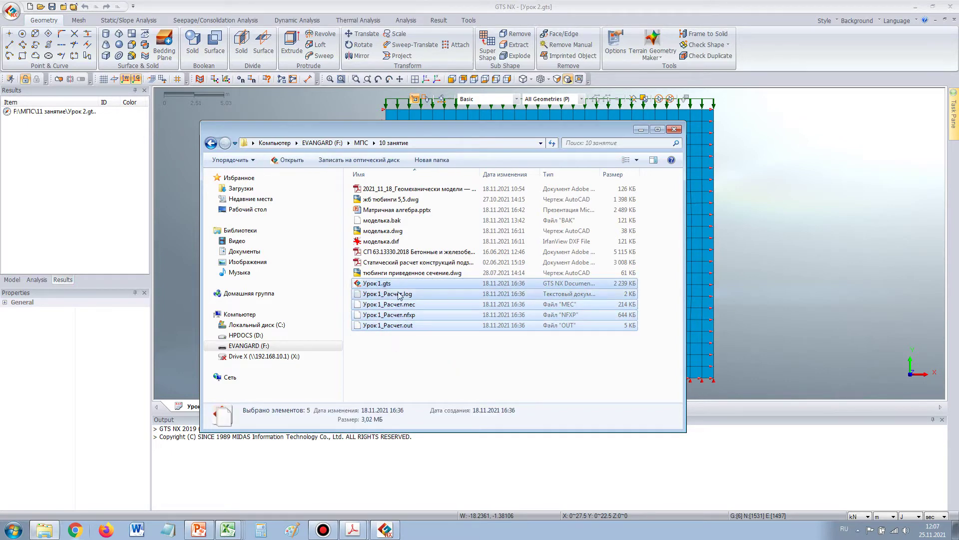
{"action": "left_click", "coordinate": [361, 143]}
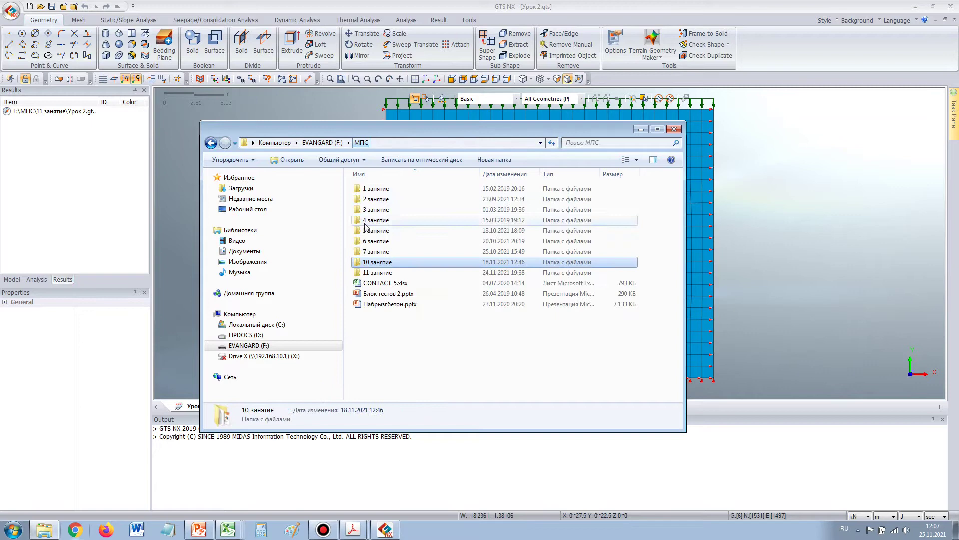
{"action": "double_click", "coordinate": [377, 273]}
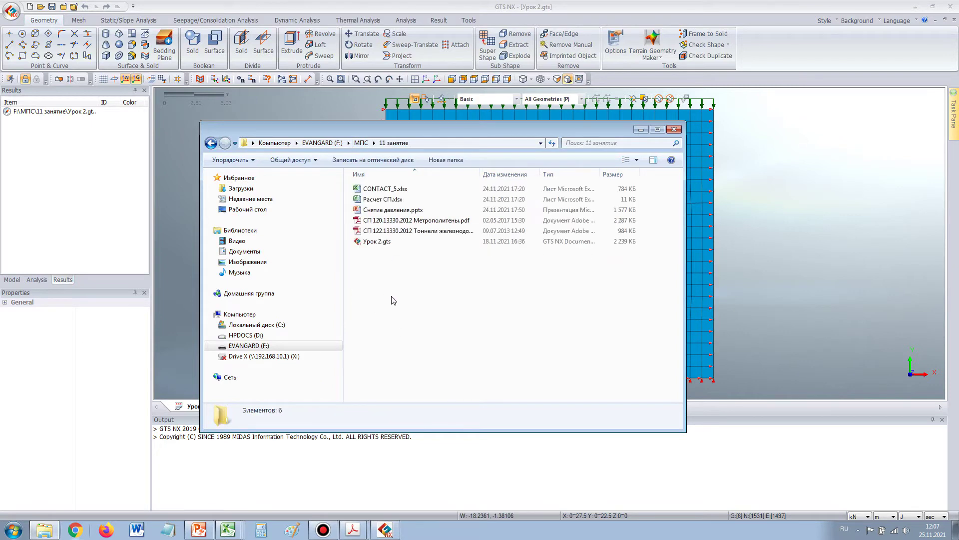
{"action": "key", "text": "ctrl+v"}
{"action": "left_click", "coordinate": [397, 326]}
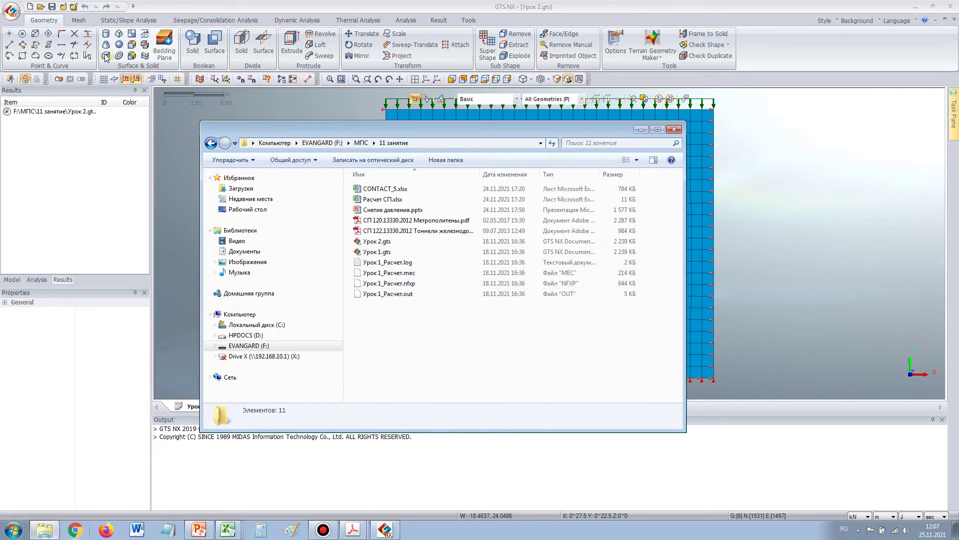
- View the plane strain S-YY stress contour of the начальная stage in Урок 1.gts and close that project
{"action": "left_click", "coordinate": [40, 6]}
{"action": "double_click", "coordinate": [372, 201]}
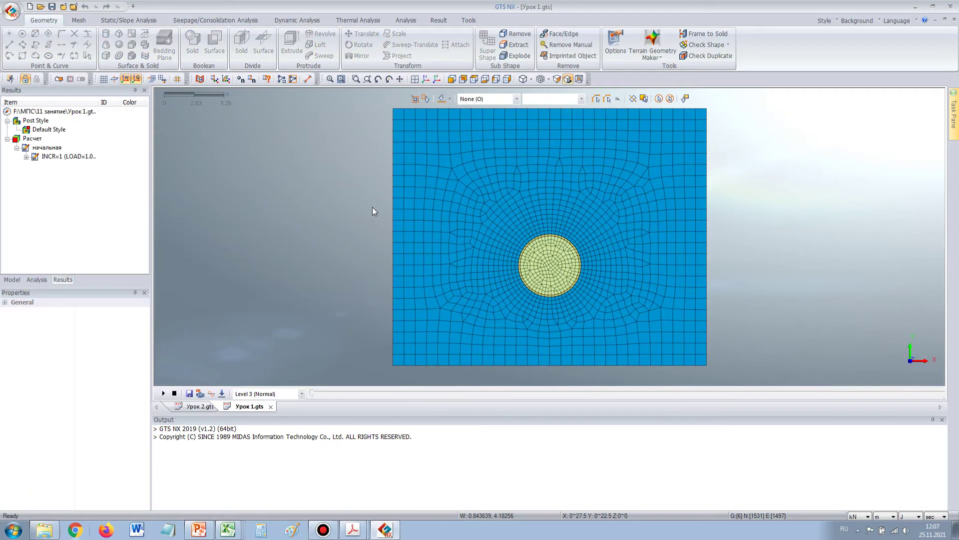
{"action": "left_click", "coordinate": [26, 156]}
{"action": "left_click", "coordinate": [36, 175]}
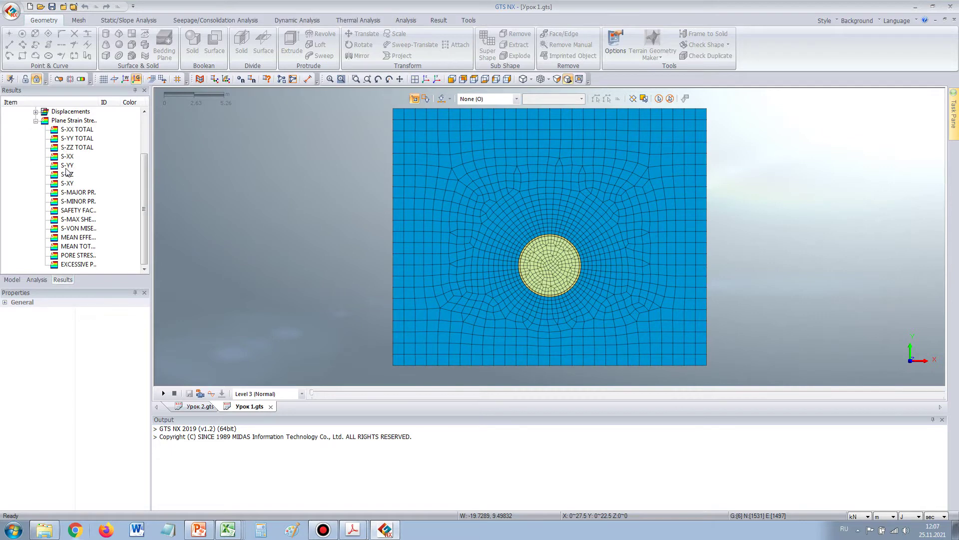
{"action": "double_click", "coordinate": [67, 166]}
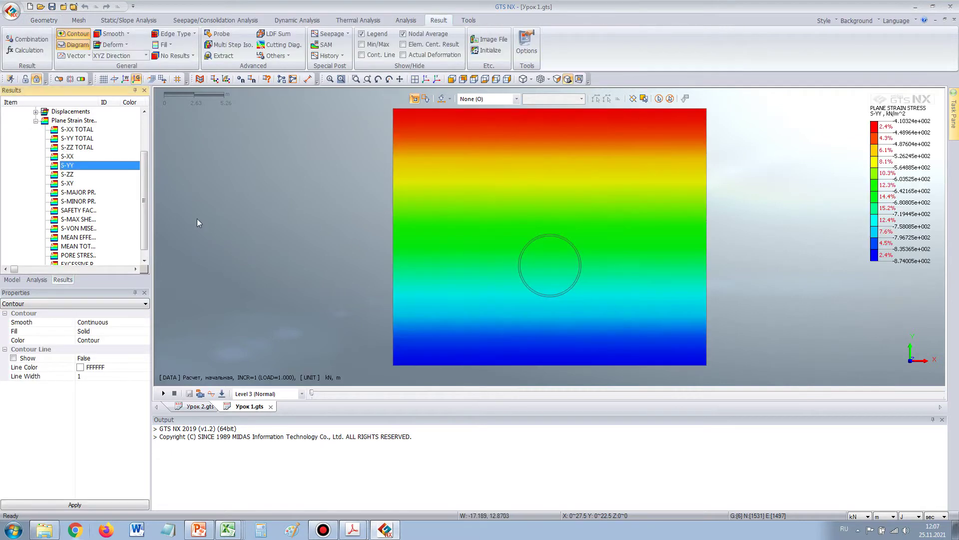
{"action": "left_click", "coordinate": [264, 409]}
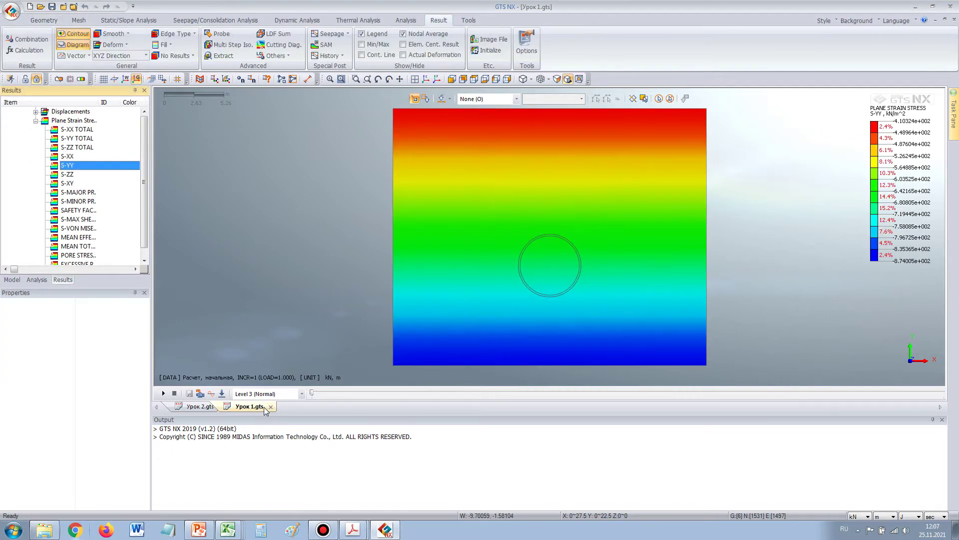
{"action": "left_click", "coordinate": [270, 406]}
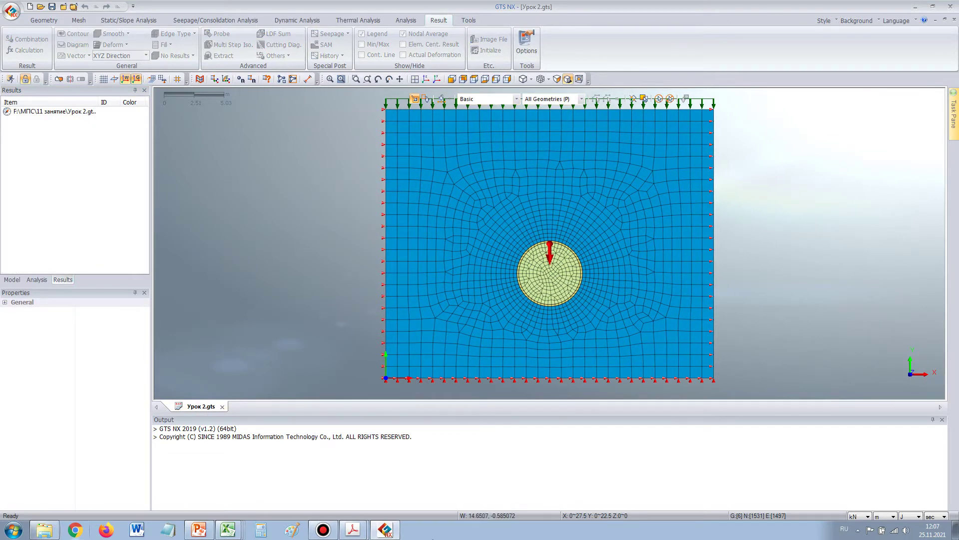
- Permanently delete the copied Урок 1.gts and Урок 1_Расчет files from the 11 занятие folder
{"action": "left_click", "coordinate": [45, 530]}
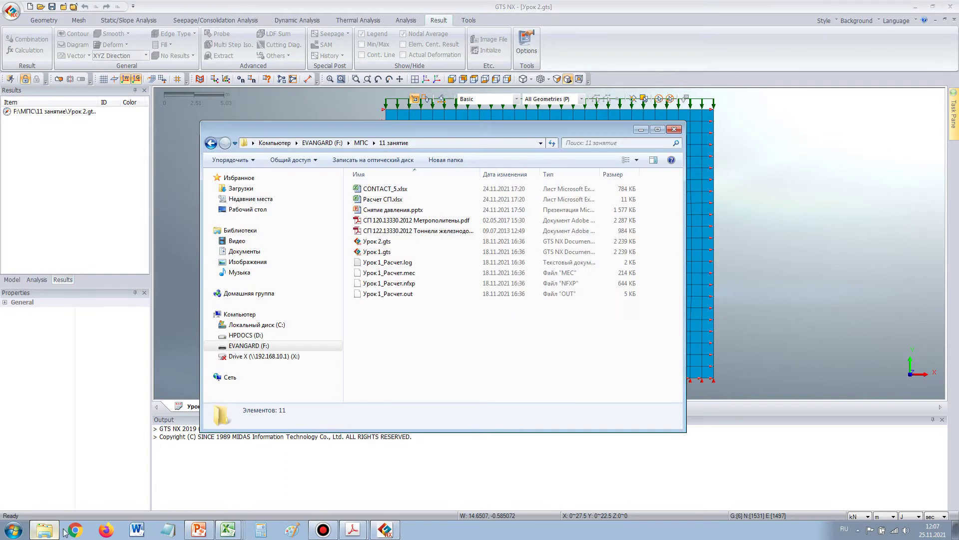
{"action": "left_click", "coordinate": [367, 252]}
{"action": "left_click_drag", "start_coordinate": [413, 319], "coordinate": [375, 250]}
{"action": "key", "text": "shift+Delete"}
{"action": "key", "text": "Return"}
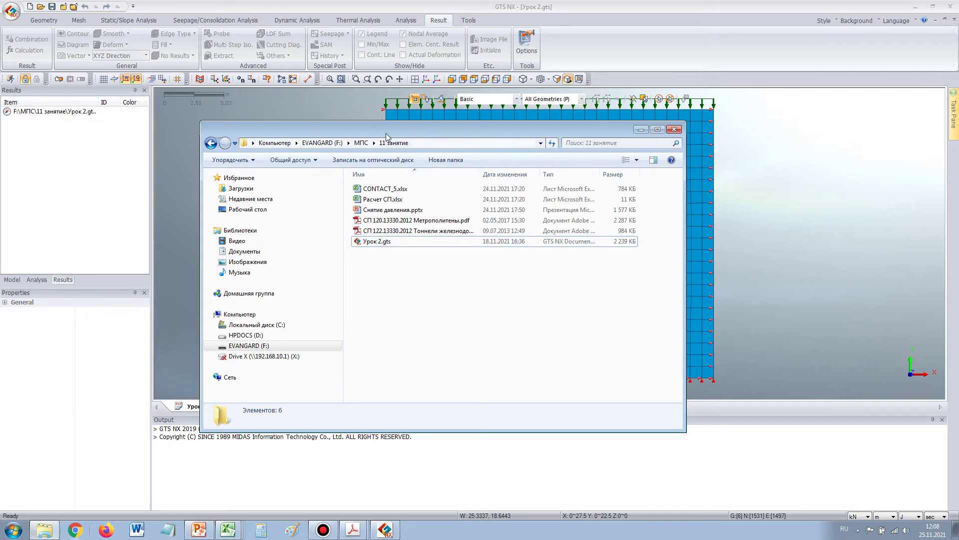
- Inspect the Урок 1_Расчет files in the 10 занятие folder and return to the analysis items of Урок 2 in GTS NX
{"action": "left_click", "coordinate": [360, 143]}
{"action": "double_click", "coordinate": [380, 262]}
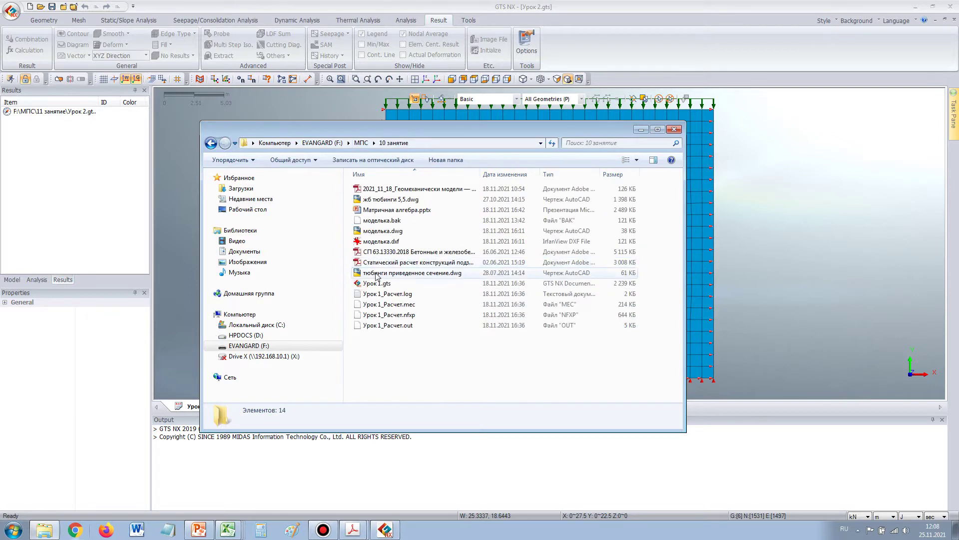
{"action": "left_click_drag", "start_coordinate": [434, 353], "coordinate": [389, 301]}
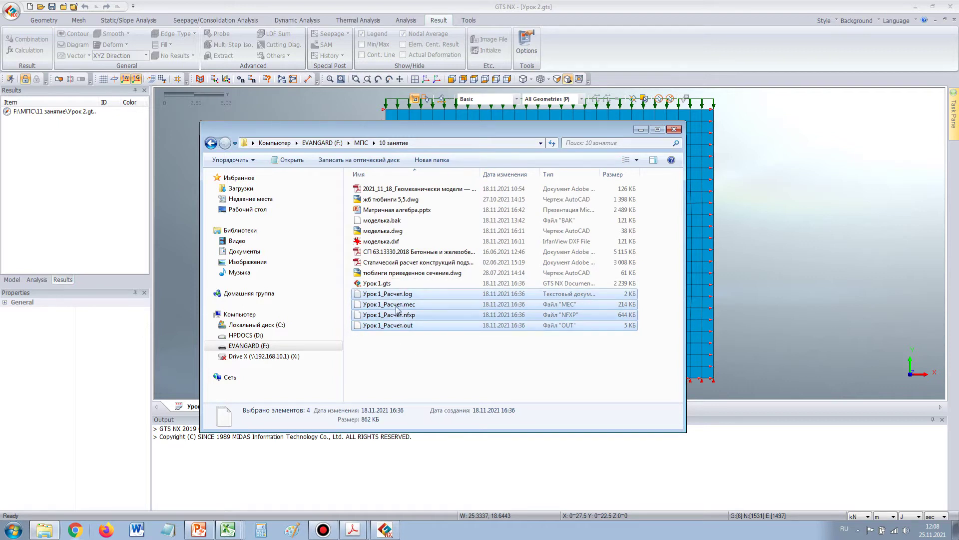
{"action": "left_click", "coordinate": [398, 359]}
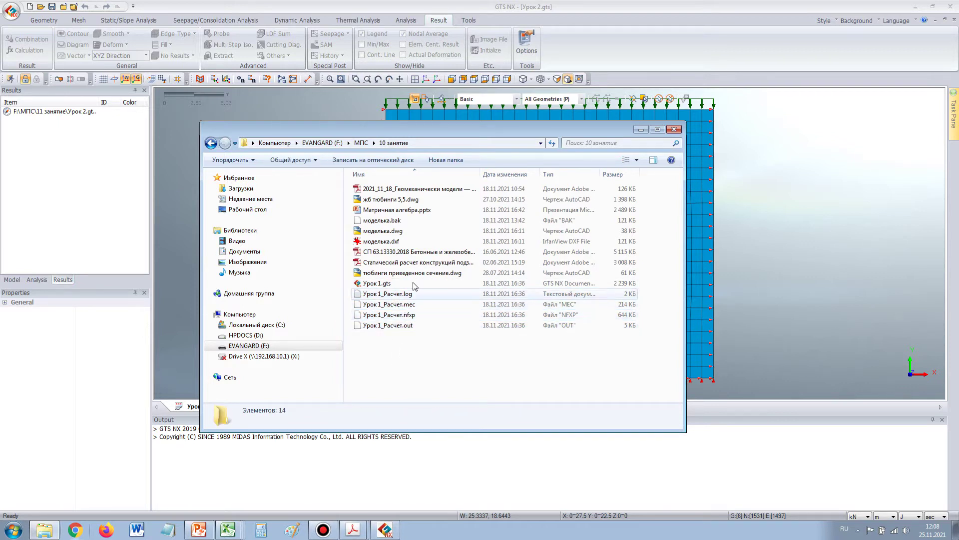
{"action": "left_click", "coordinate": [361, 143]}
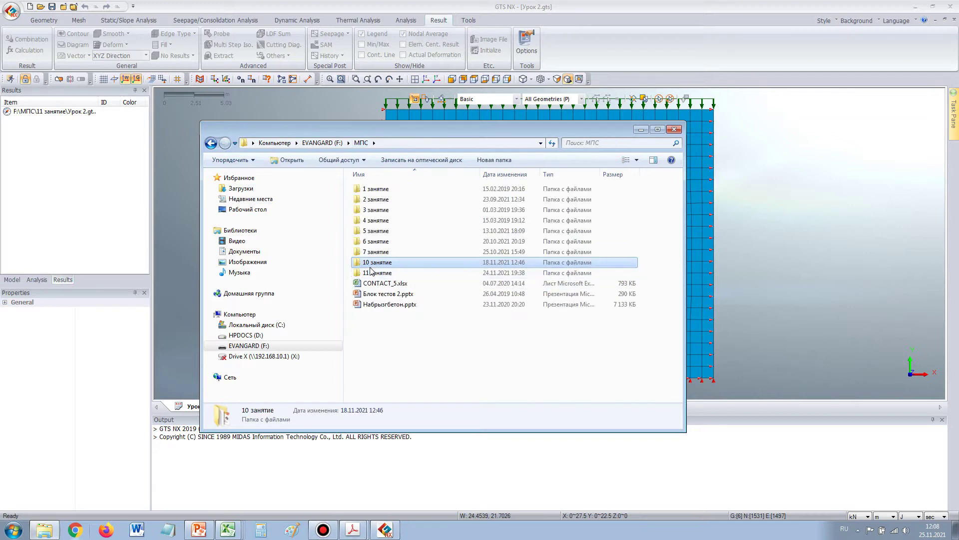
{"action": "double_click", "coordinate": [385, 283]}
{"action": "left_click", "coordinate": [705, 173]}
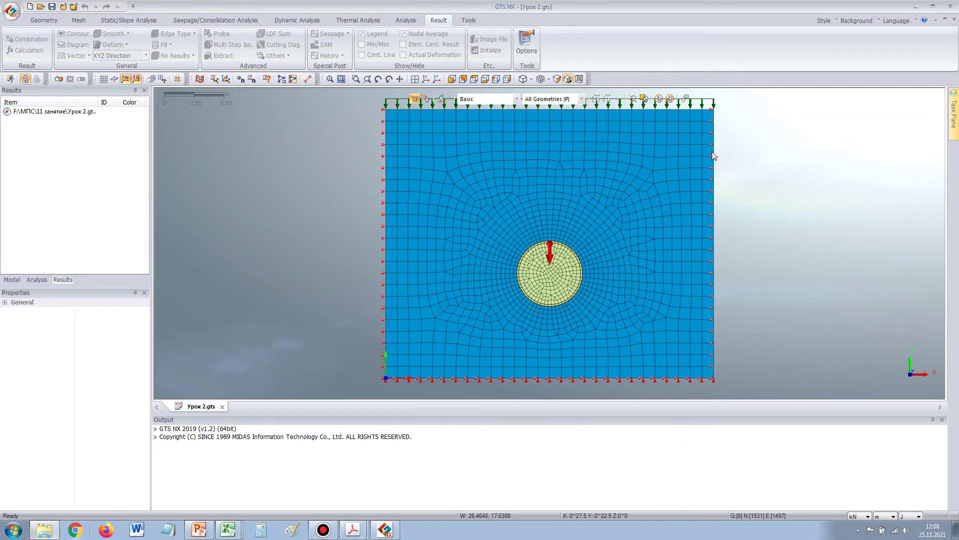
{"action": "left_click", "coordinate": [36, 279]}
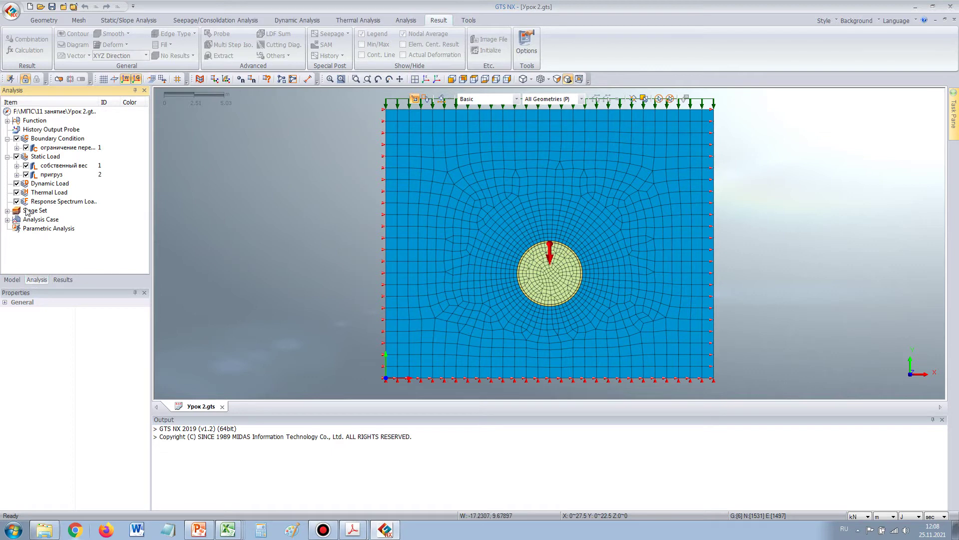
- Hide the displacement constraint and self-weight symbols and examine the mesh around the tunnel opening
{"action": "left_click", "coordinate": [26, 165]}
{"action": "left_click", "coordinate": [14, 281]}
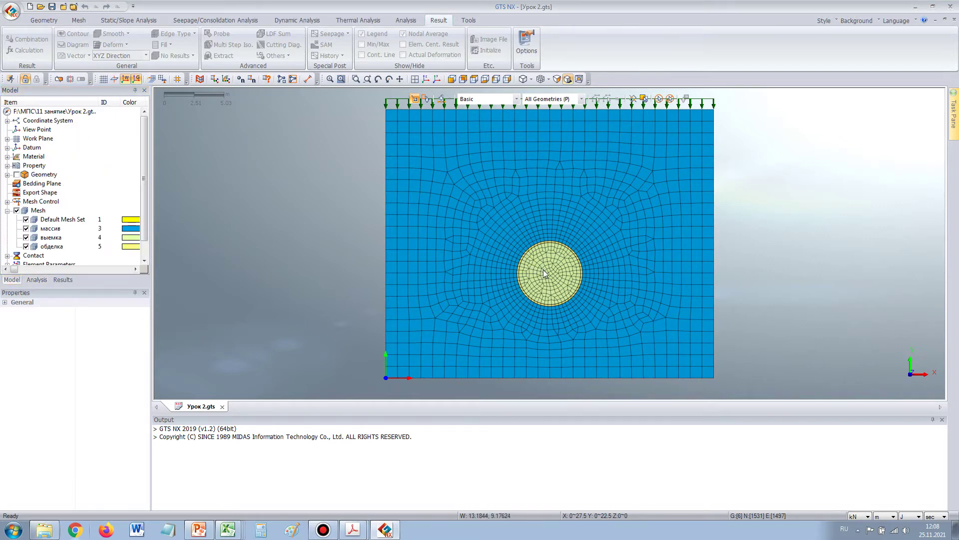
{"action": "scroll", "coordinate": [544, 269], "scroll_direction": "up", "scroll_amount": 5}
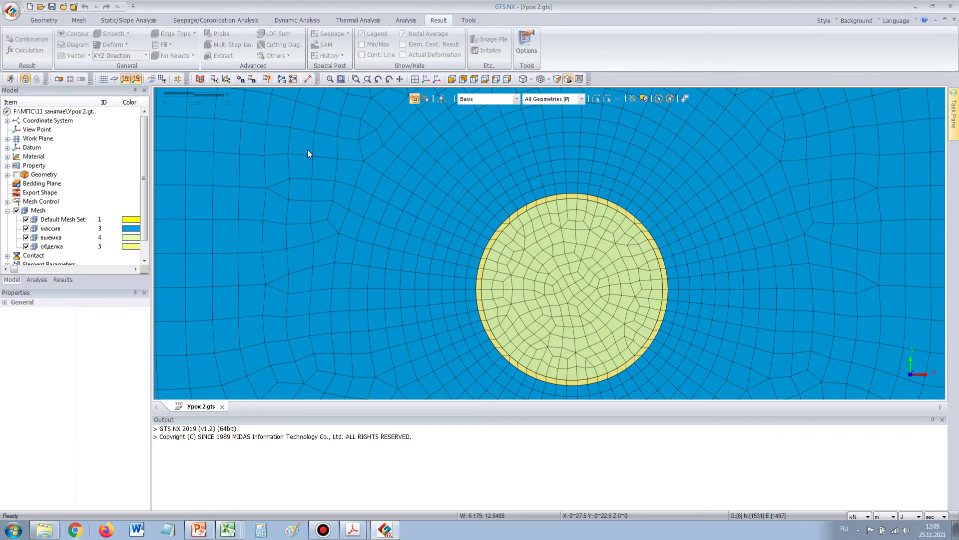
- Start a Change Property boundary condition with 1: бетон as the assigned property
{"action": "left_click", "coordinate": [133, 23]}
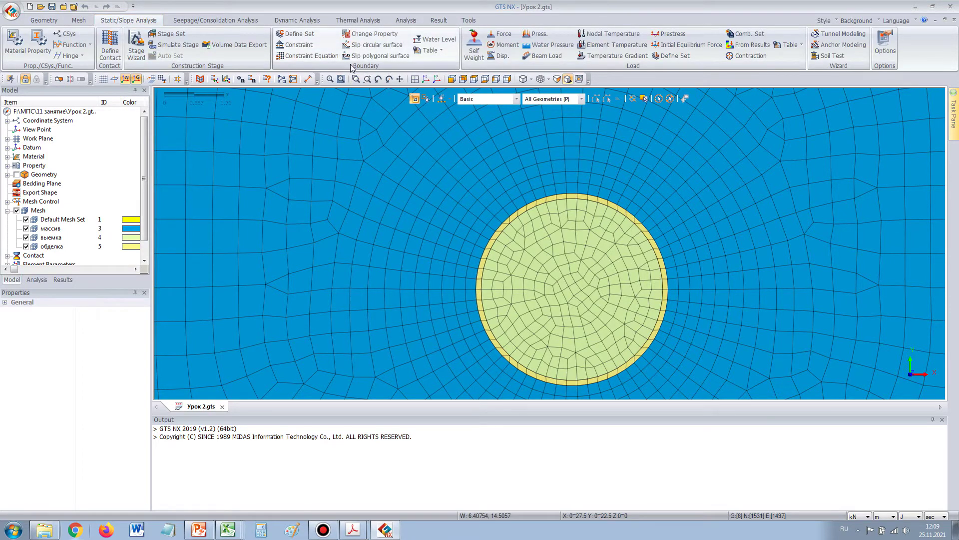
{"action": "left_click", "coordinate": [371, 36]}
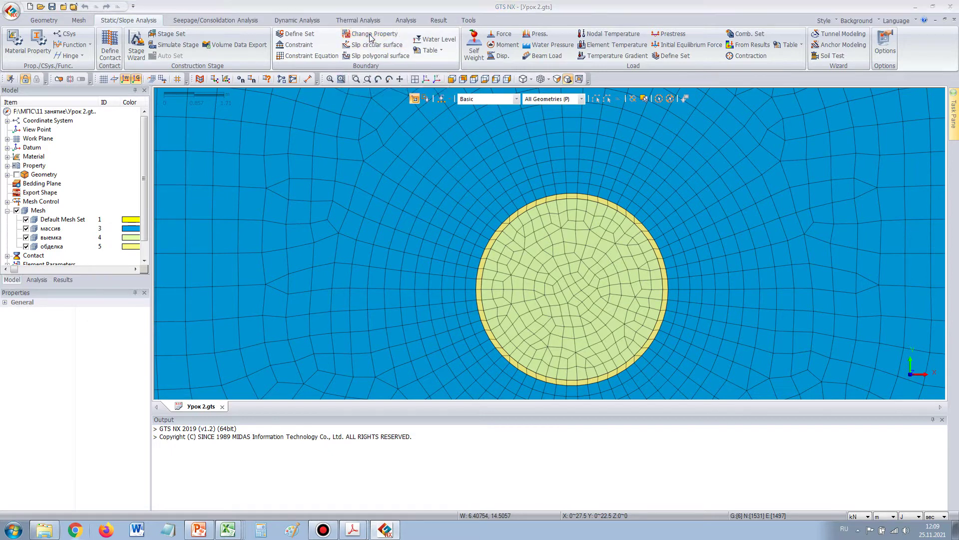
{"action": "left_click_drag", "start_coordinate": [87, 94], "coordinate": [318, 115]}
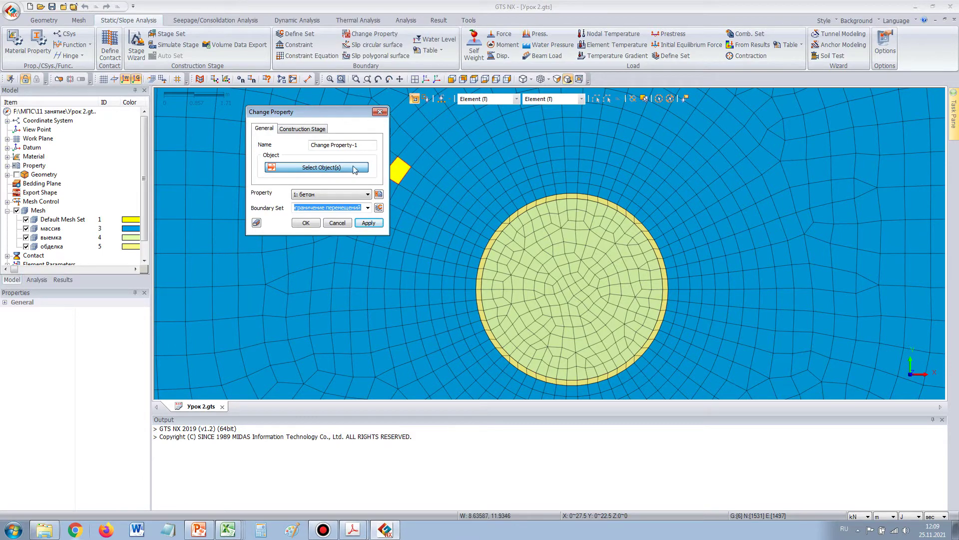
{"action": "left_click", "coordinate": [312, 195]}
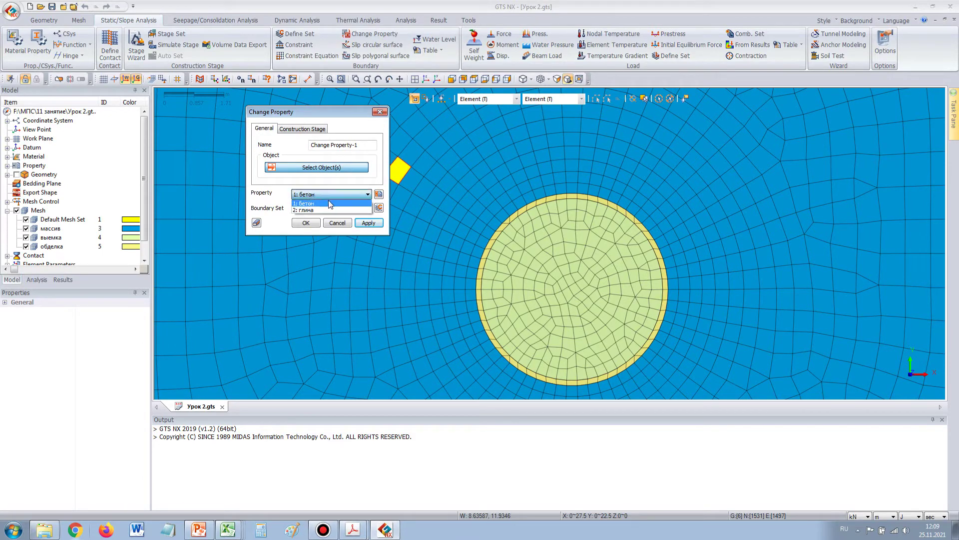
{"action": "left_click", "coordinate": [333, 204]}
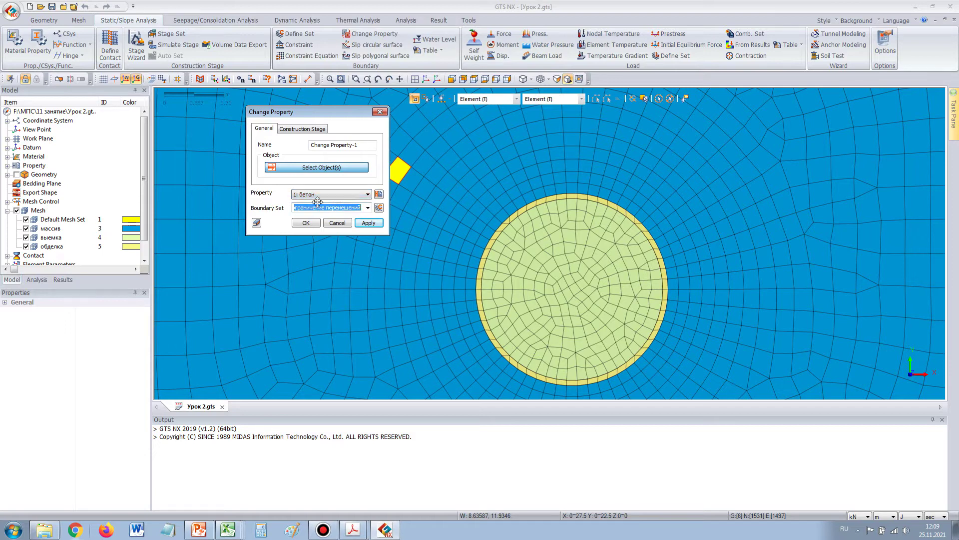
- Assign the property change to a new boundary set named обделка
{"action": "left_click", "coordinate": [36, 280]}
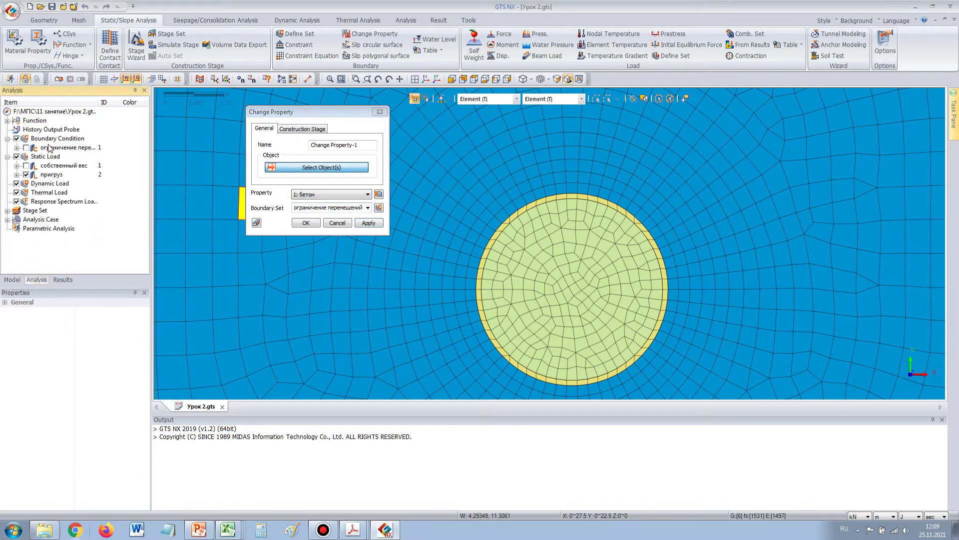
{"action": "left_click", "coordinate": [331, 209]}
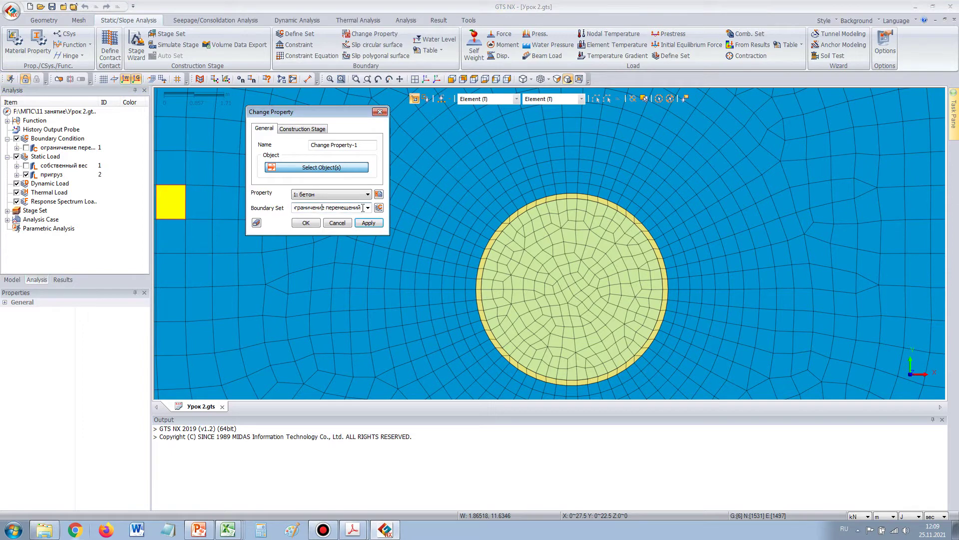
{"action": "left_click", "coordinate": [367, 207]}
{"action": "left_click", "coordinate": [369, 208]}
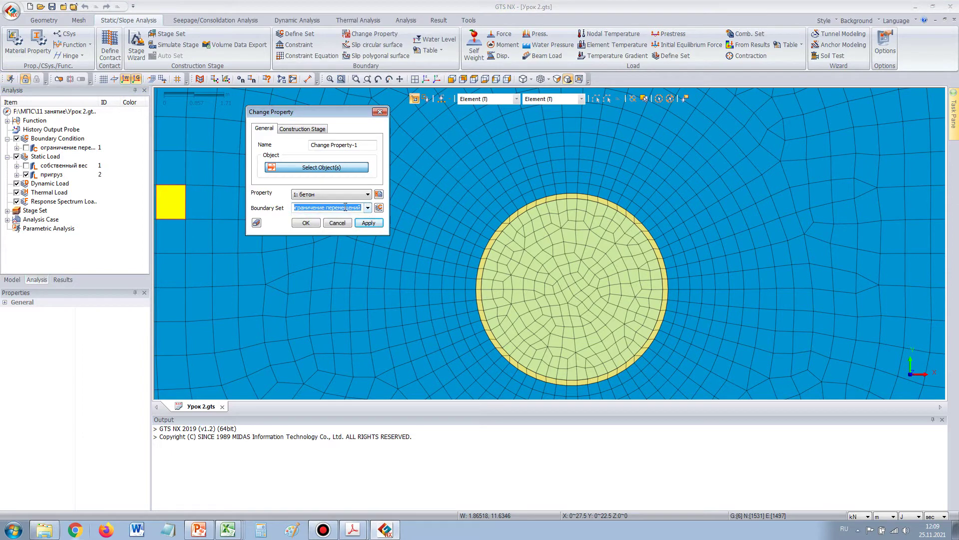
{"action": "left_click", "coordinate": [345, 207]}
{"action": "key", "text": "shift+Home"}
{"action": "type", "text": "обде"}
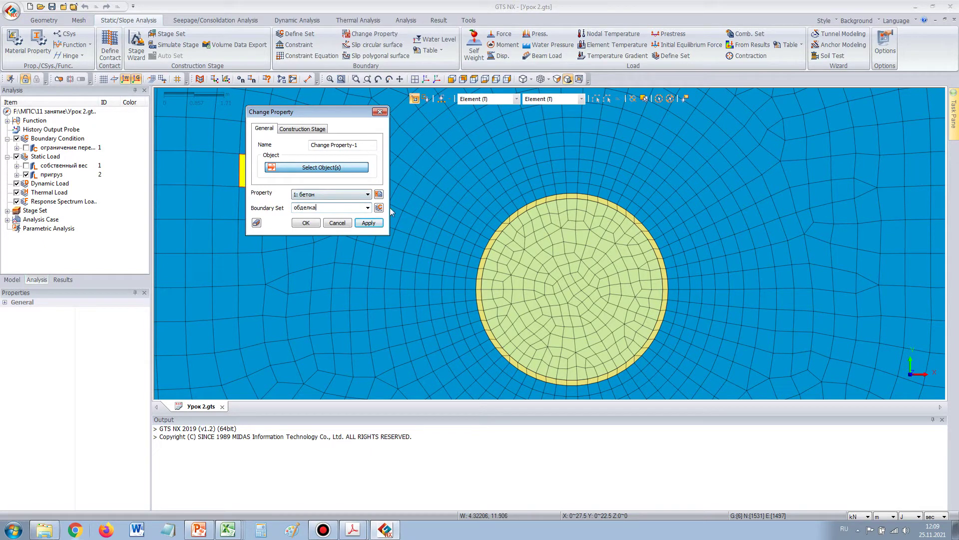
- Pick six adjacent lining elements on the upper-left arc of the tunnel ring as objects for the property change
{"action": "left_click", "coordinate": [493, 248]}
{"action": "left_click", "coordinate": [496, 238]}
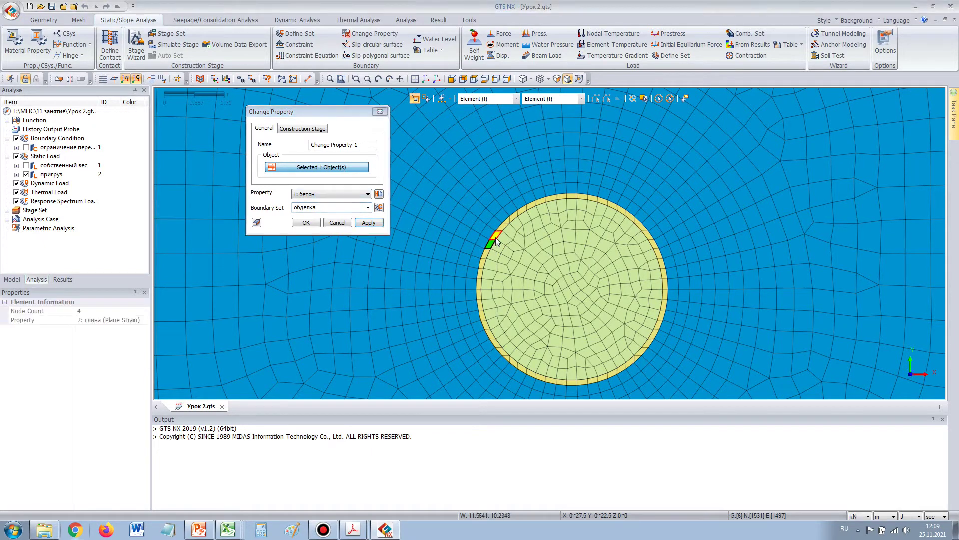
{"action": "left_click", "coordinate": [500, 227]}
{"action": "left_click", "coordinate": [505, 221]}
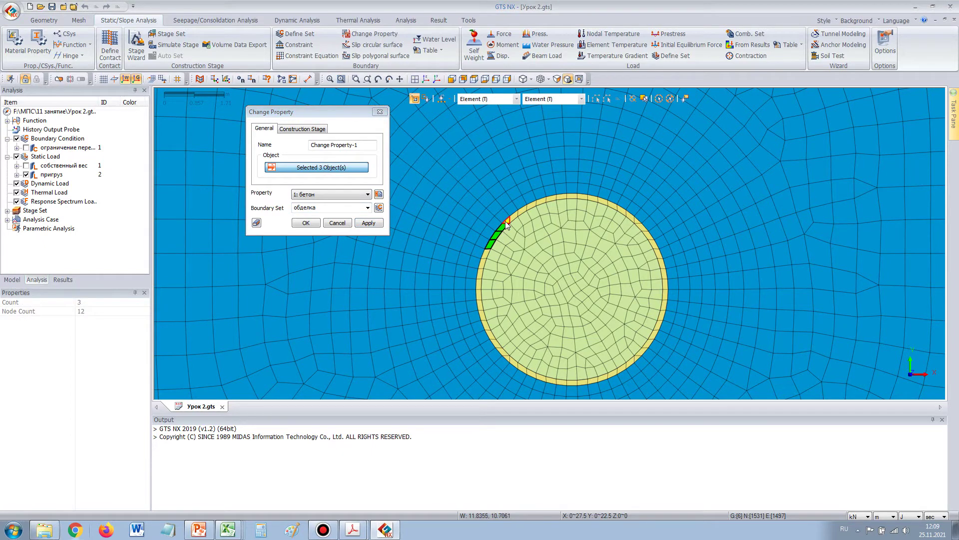
{"action": "left_click", "coordinate": [513, 216]}
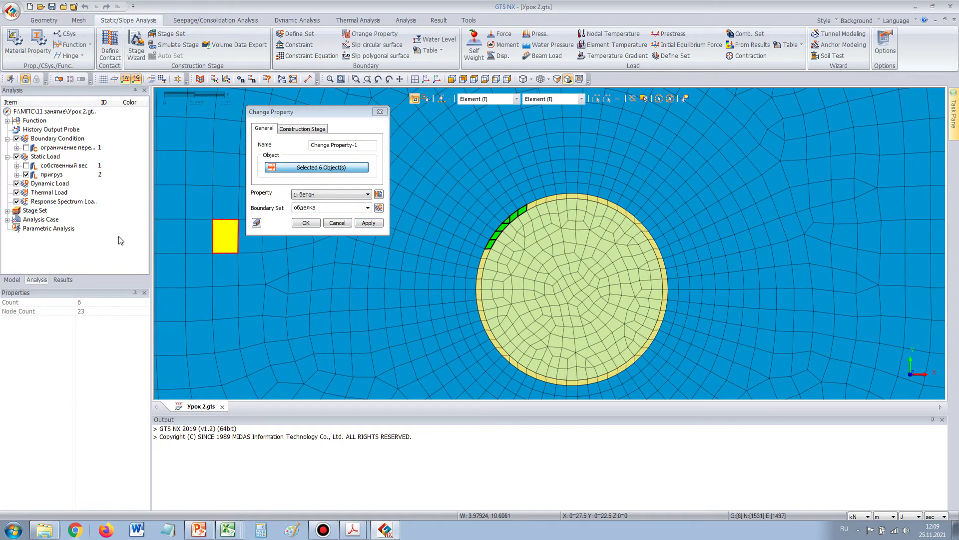
- Hide the массив and выемка mesh sets and select all elements of the lining ring for the property change
{"action": "left_click", "coordinate": [12, 279]}
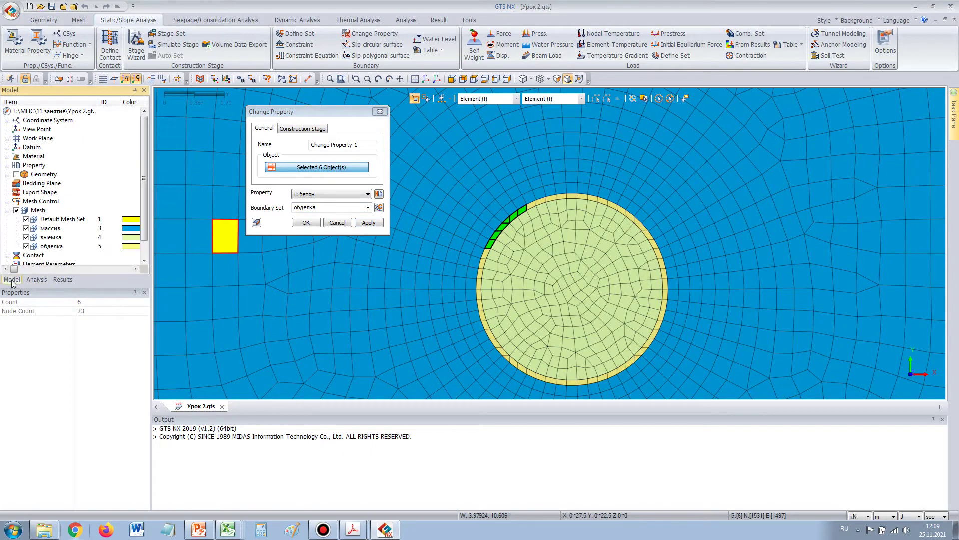
{"action": "left_click", "coordinate": [27, 229]}
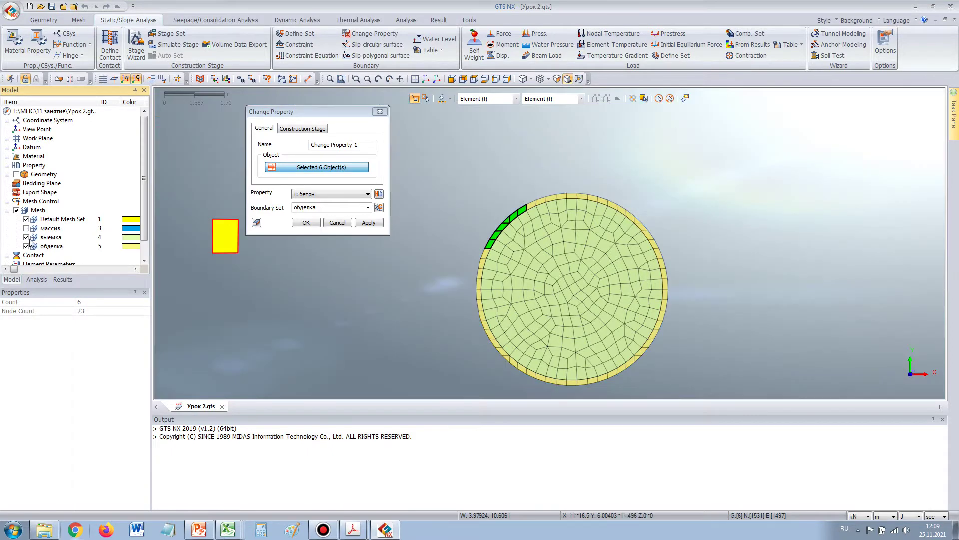
{"action": "left_click", "coordinate": [27, 238]}
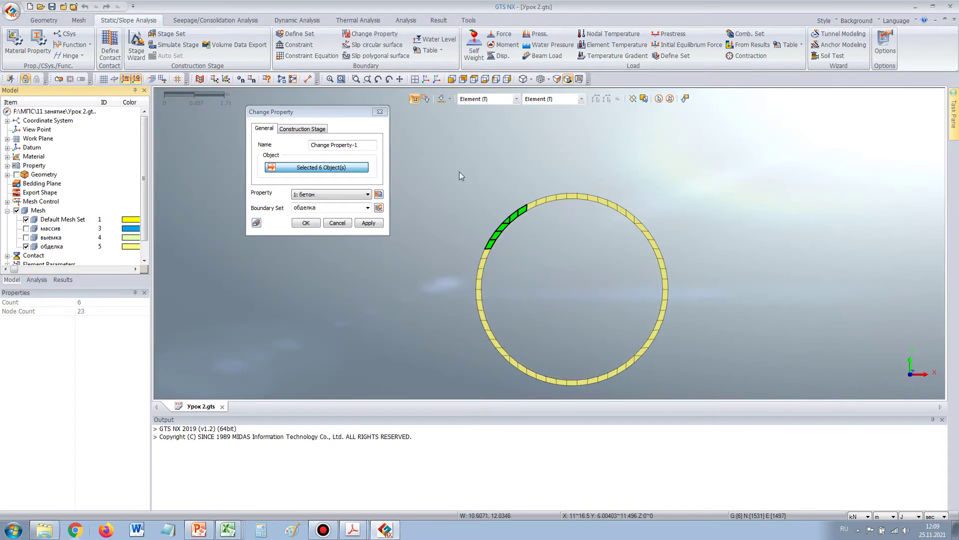
{"action": "left_click_drag", "start_coordinate": [425, 141], "coordinate": [719, 394]}
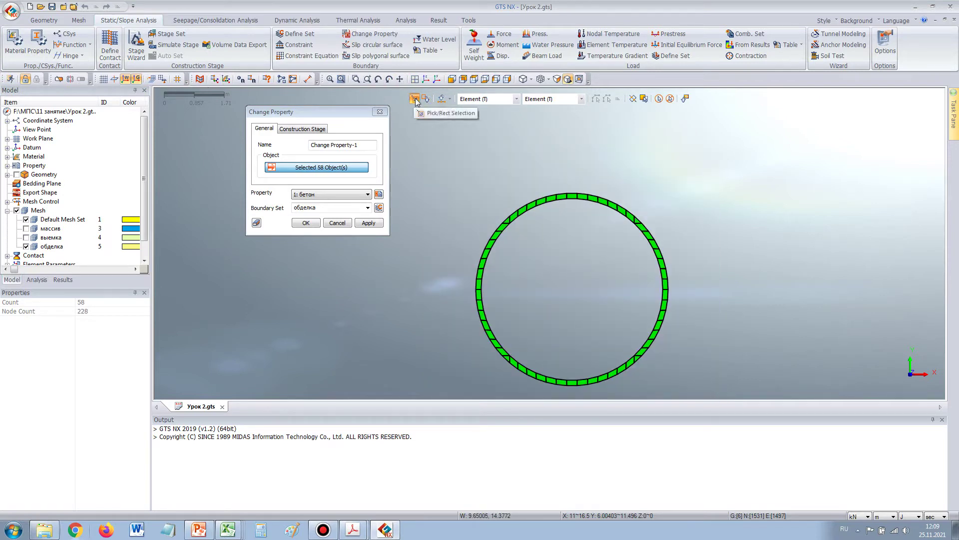
- Try circle selection on the lining ring and return to rectangular selection
{"action": "left_click", "coordinate": [448, 99]}
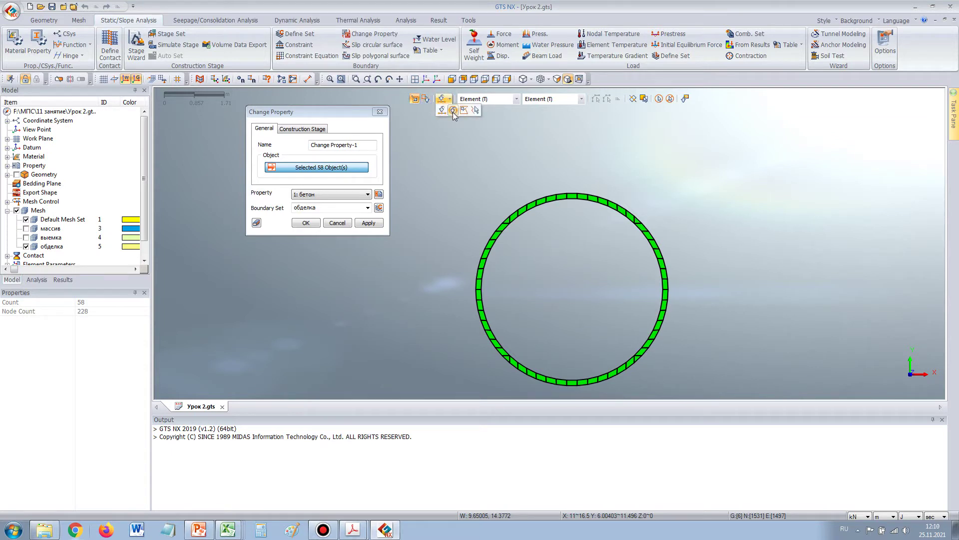
{"action": "left_click", "coordinate": [454, 110]}
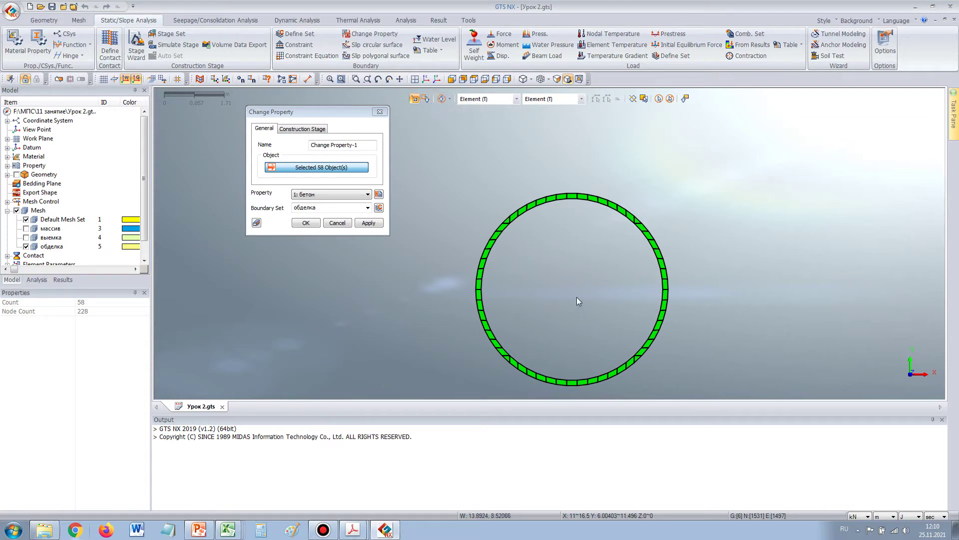
{"action": "left_click_drag", "start_coordinate": [572, 289], "coordinate": [568, 245]}
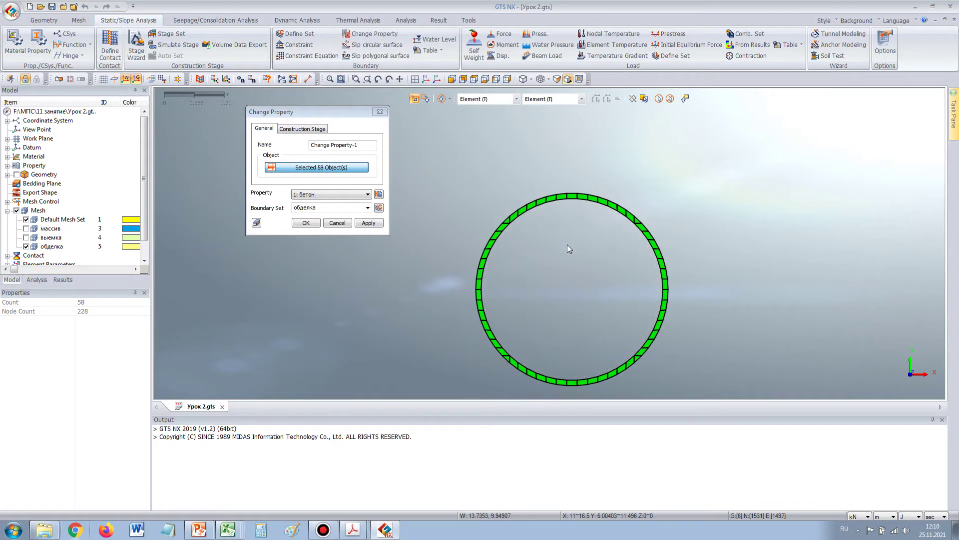
{"action": "left_click", "coordinate": [451, 100]}
{"action": "left_click", "coordinate": [442, 110]}
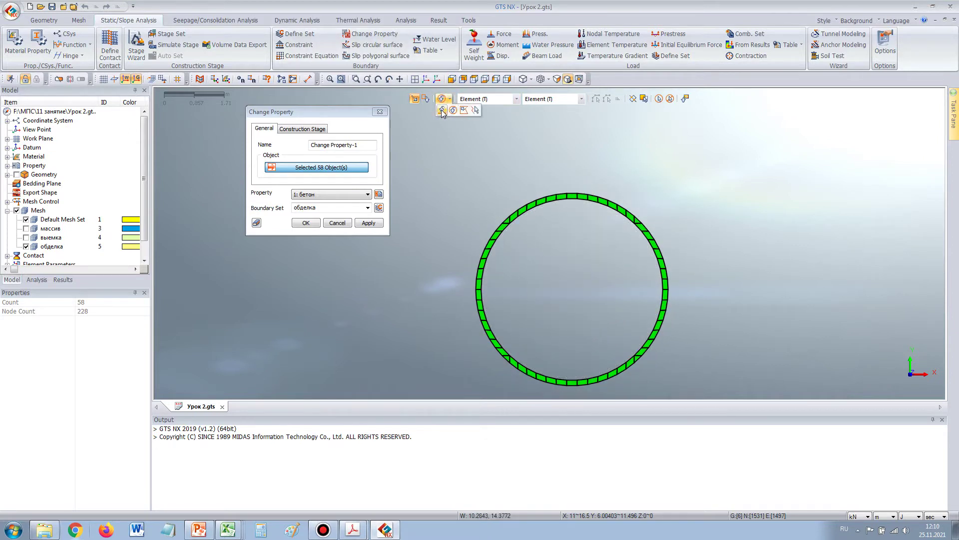
{"action": "left_click_drag", "start_coordinate": [425, 139], "coordinate": [655, 367]}
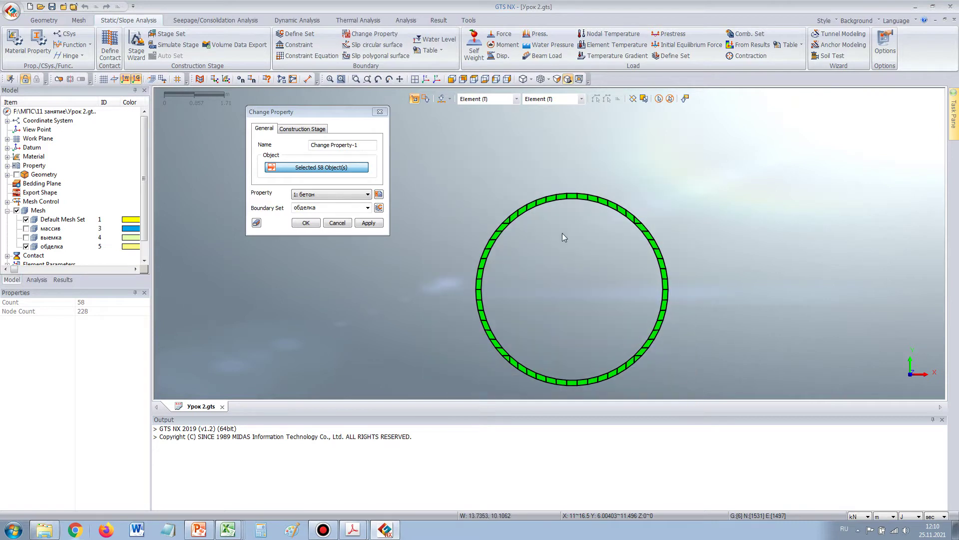
- Create the property change on the selected lining elements and show the массив and выемка mesh sets again
{"action": "left_click", "coordinate": [305, 223]}
{"action": "left_click", "coordinate": [36, 280]}
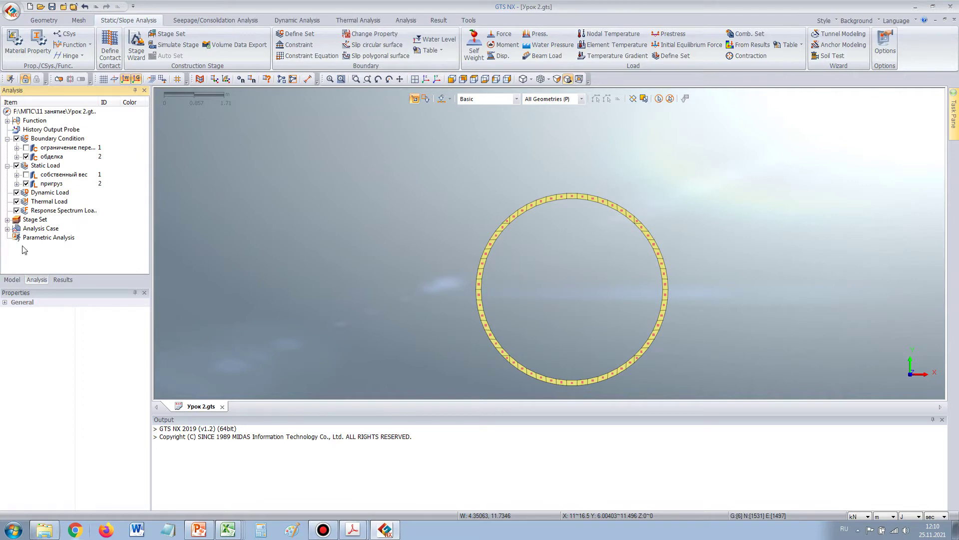
{"action": "left_click", "coordinate": [12, 279]}
{"action": "left_click", "coordinate": [26, 229]}
{"action": "left_click", "coordinate": [26, 238]}
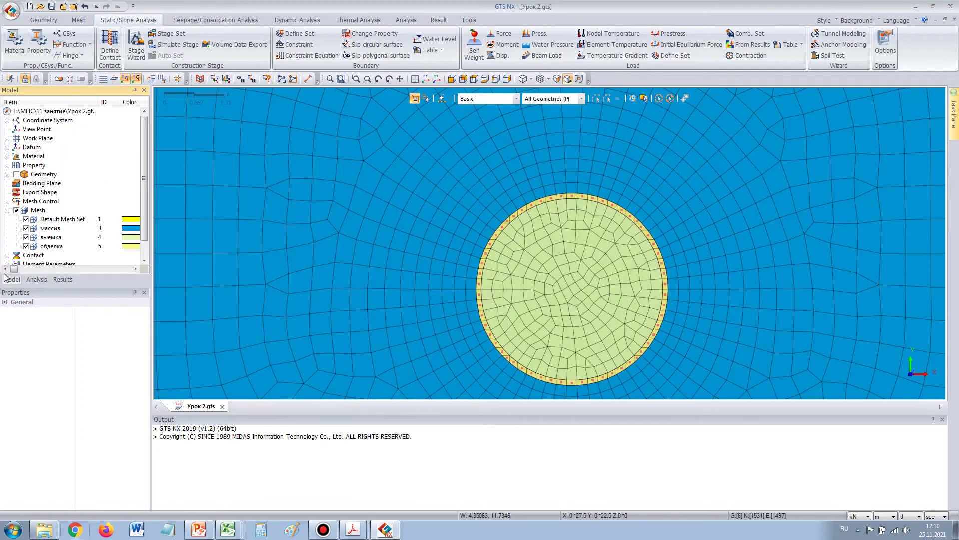
- Show all boundary conditions and static loads on the model and expand the обделка boundary set
{"action": "left_click", "coordinate": [36, 280]}
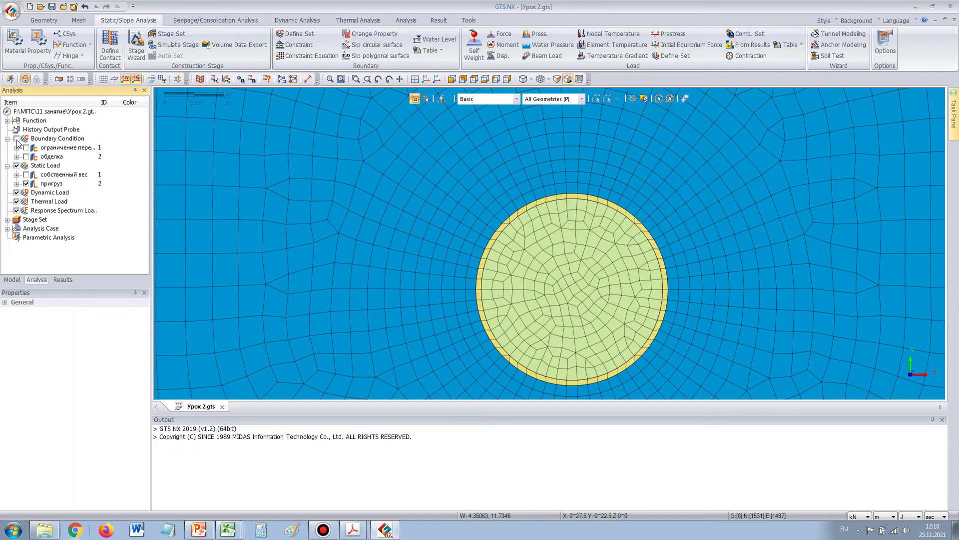
{"action": "left_click", "coordinate": [17, 138]}
{"action": "left_click", "coordinate": [17, 175]}
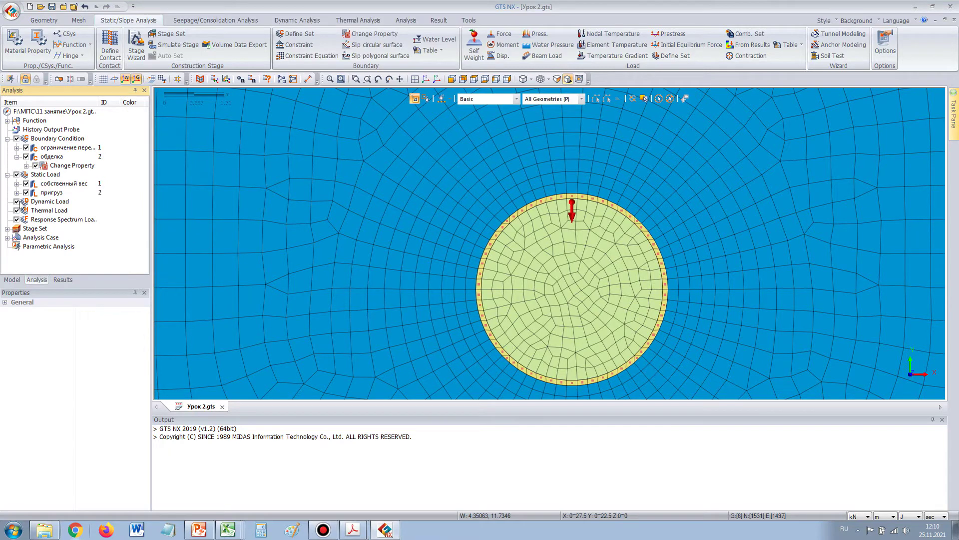
- Add a new construction stage named обделка to the МПС stage set, following the начальная stage
{"action": "left_click", "coordinate": [7, 229]}
{"action": "left_click", "coordinate": [16, 237]}
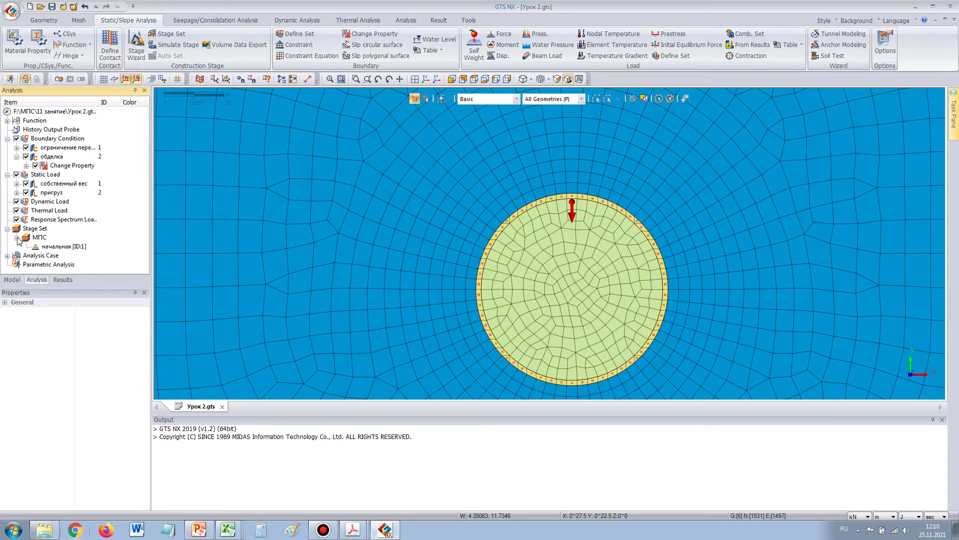
{"action": "left_click", "coordinate": [56, 247]}
{"action": "right_click", "coordinate": [56, 251]}
{"action": "left_click", "coordinate": [65, 254]}
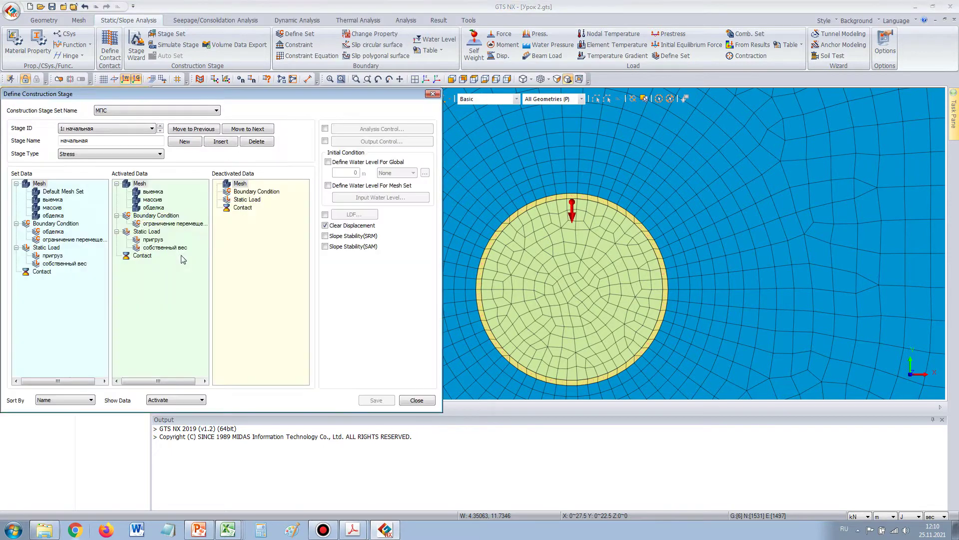
{"action": "left_click_drag", "start_coordinate": [134, 94], "coordinate": [258, 141]}
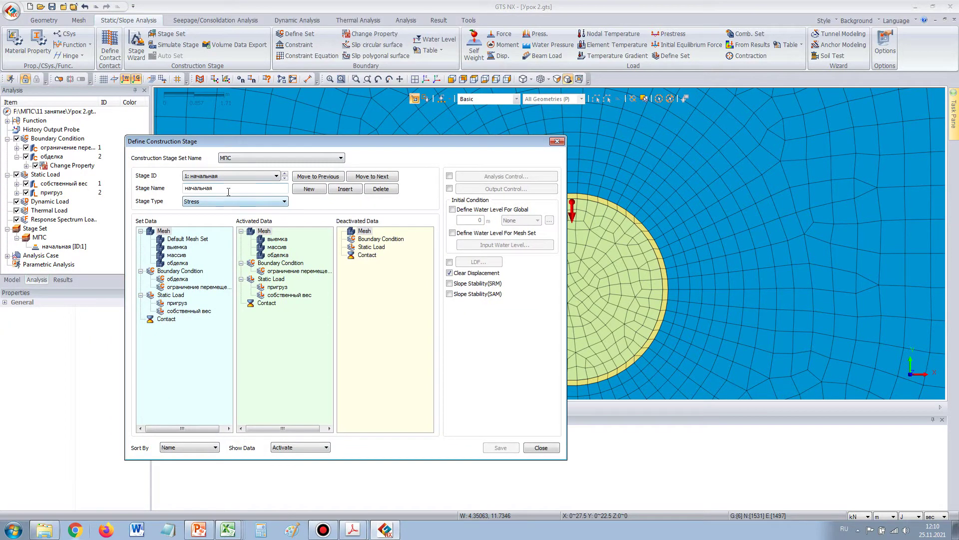
{"action": "double_click", "coordinate": [226, 188]}
{"action": "left_click", "coordinate": [309, 189]}
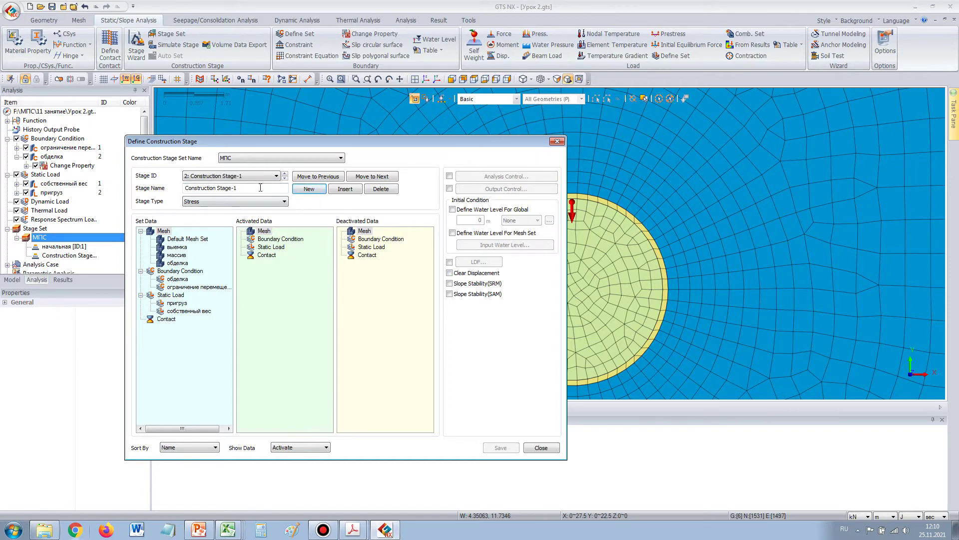
{"action": "left_click_drag", "start_coordinate": [260, 188], "coordinate": [7, 171]}
{"action": "type", "text": "обделка"}
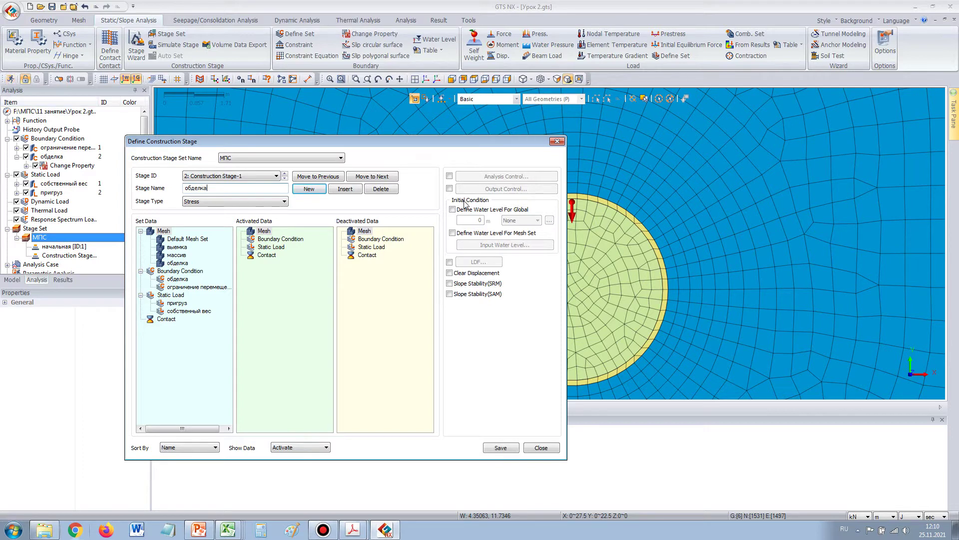
- In the обделка stage, deactivate the выемка mesh set and activate the обделка boundary condition
{"action": "left_click", "coordinate": [170, 249]}
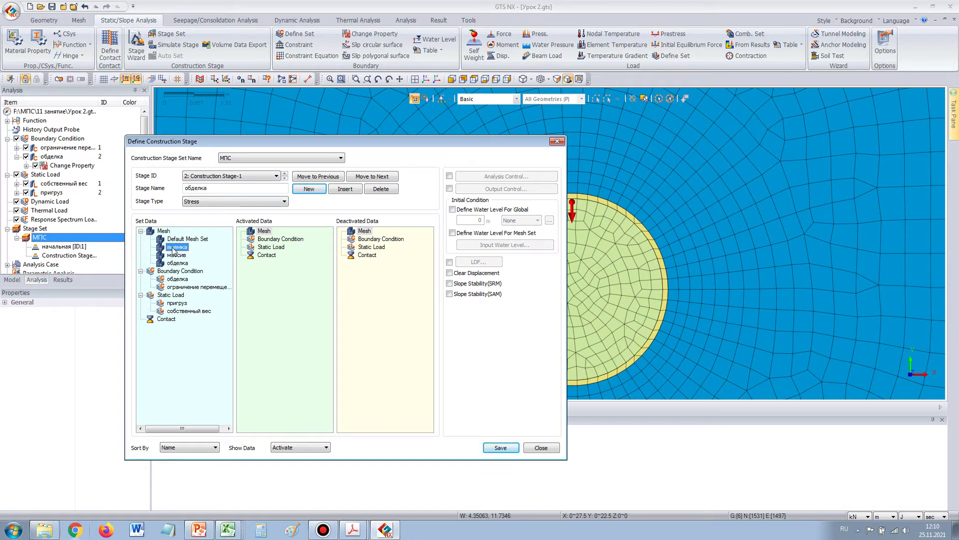
{"action": "left_click_drag", "start_coordinate": [174, 250], "coordinate": [380, 308]}
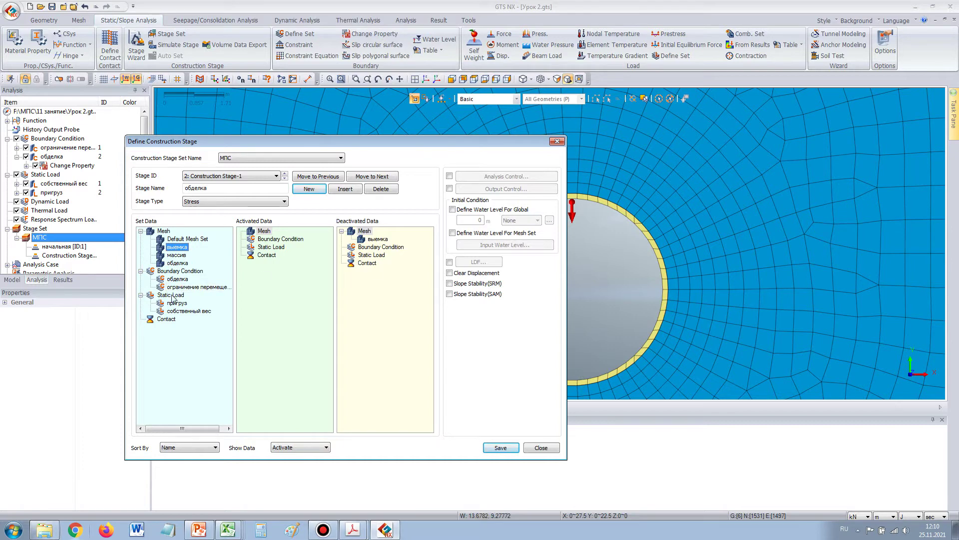
{"action": "left_click_drag", "start_coordinate": [172, 279], "coordinate": [268, 278]}
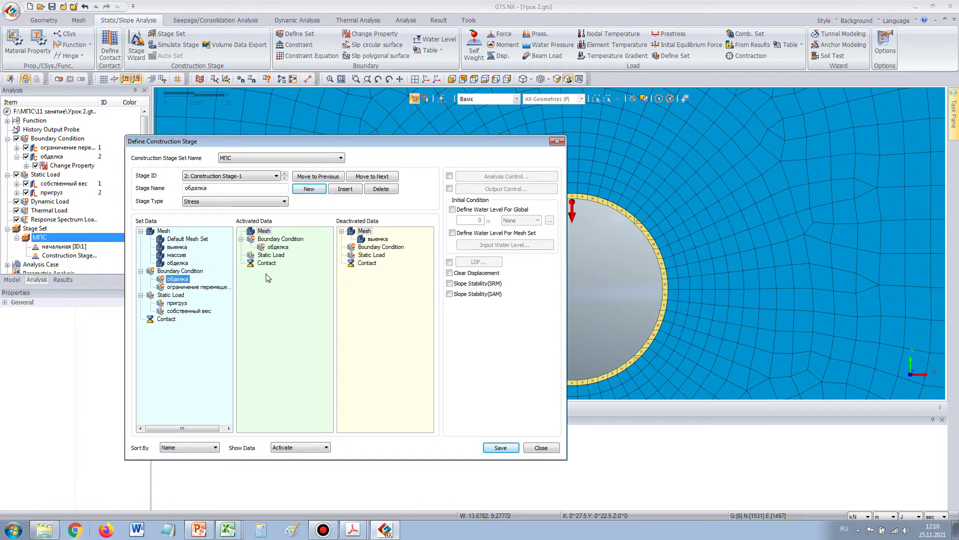
- Save the construction stages of the МПС set and solve the Расчет analysis case
{"action": "left_click", "coordinate": [505, 448]}
{"action": "left_click", "coordinate": [531, 447]}
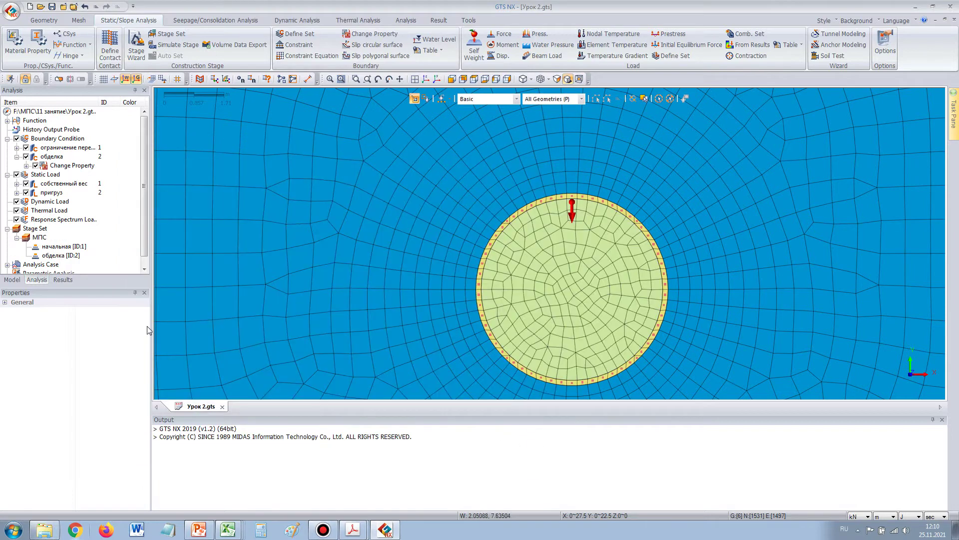
{"action": "scroll", "coordinate": [144, 232], "scroll_direction": "down", "scroll_amount": 1}
{"action": "left_click", "coordinate": [7, 255]}
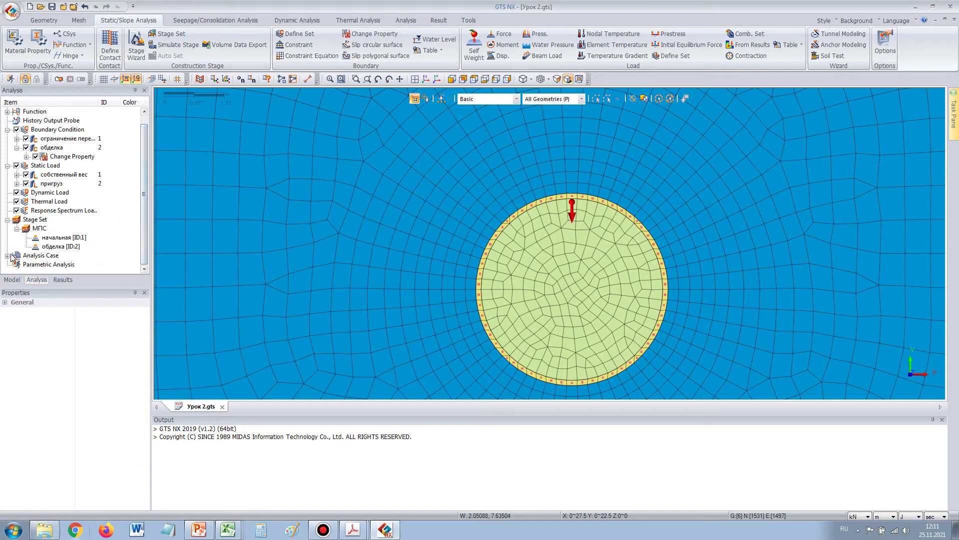
{"action": "right_click", "coordinate": [49, 265]}
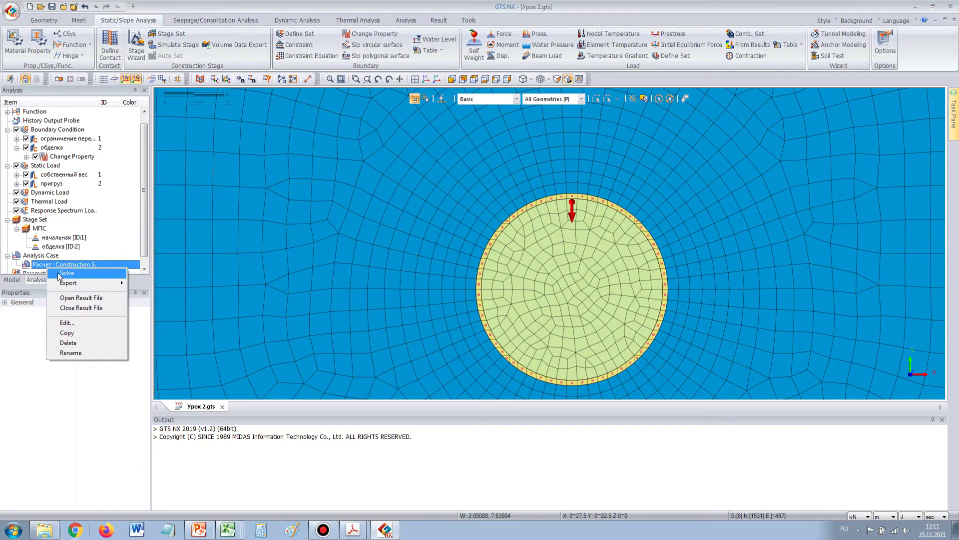
{"action": "left_click", "coordinate": [60, 273]}
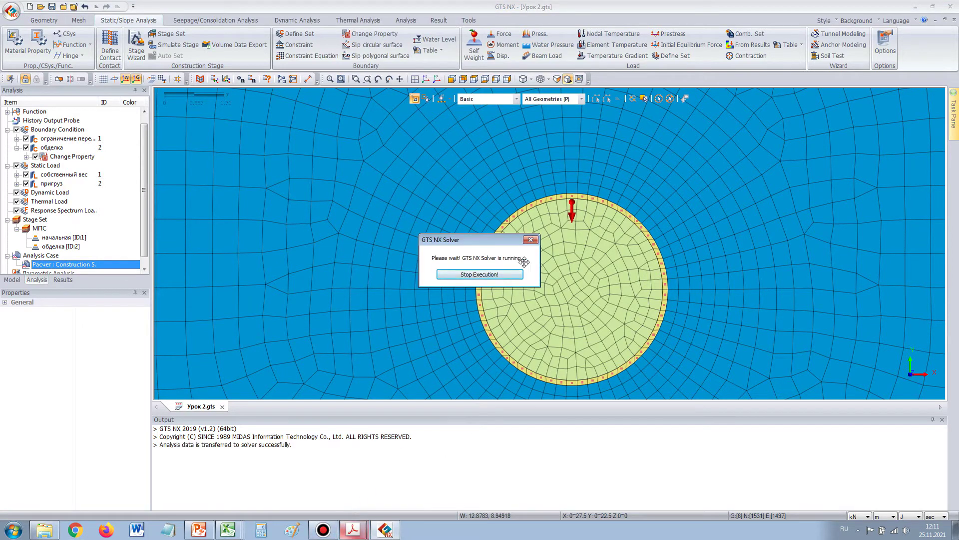
{"action": "left_click_drag", "start_coordinate": [485, 244], "coordinate": [323, 207]}
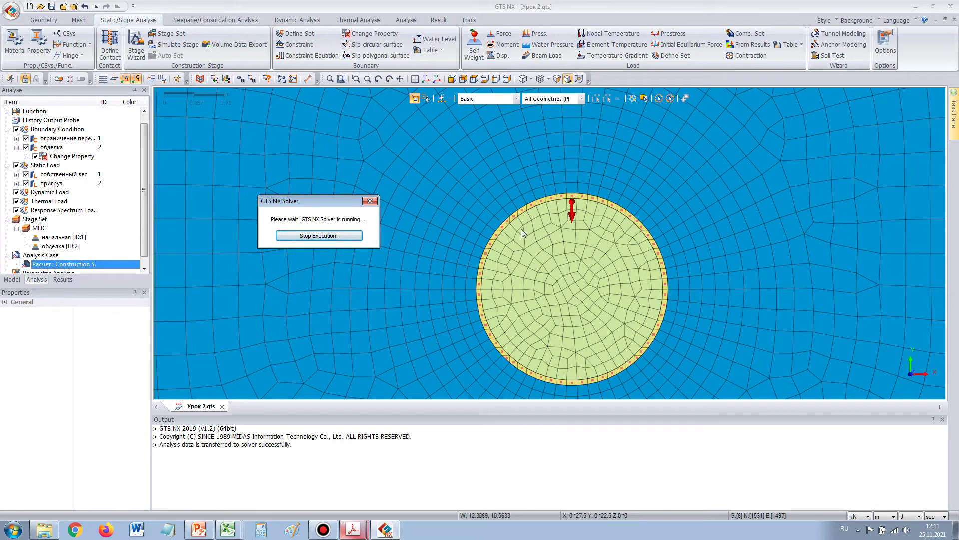
- Examine the number of processors setting in the analysis control options
{"action": "left_click", "coordinate": [886, 47]}
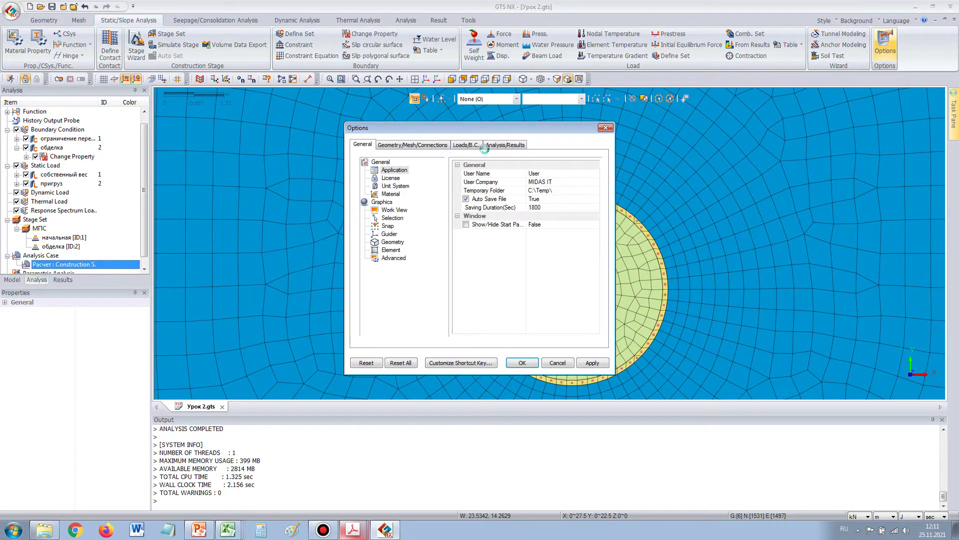
{"action": "left_click", "coordinate": [503, 146]}
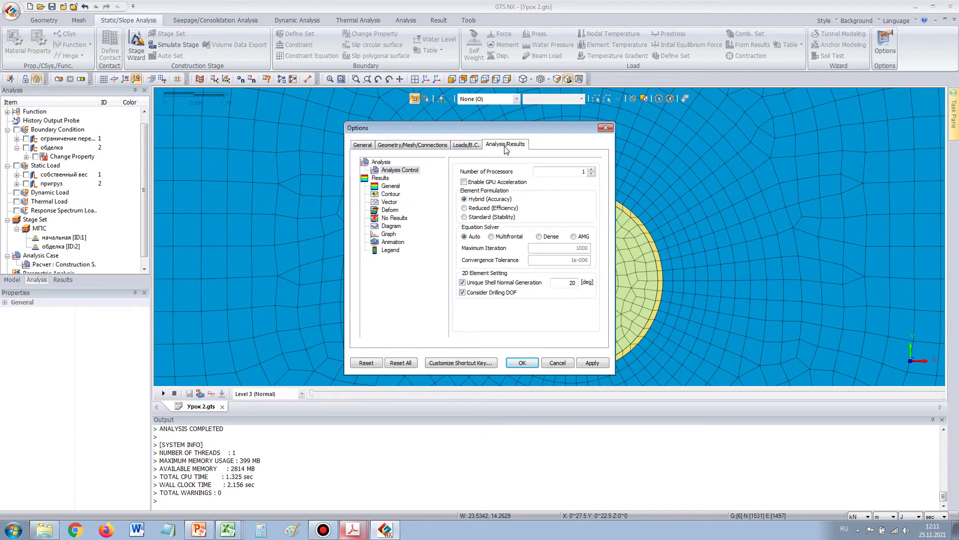
{"action": "double_click", "coordinate": [583, 171]}
{"action": "left_click", "coordinate": [605, 129]}
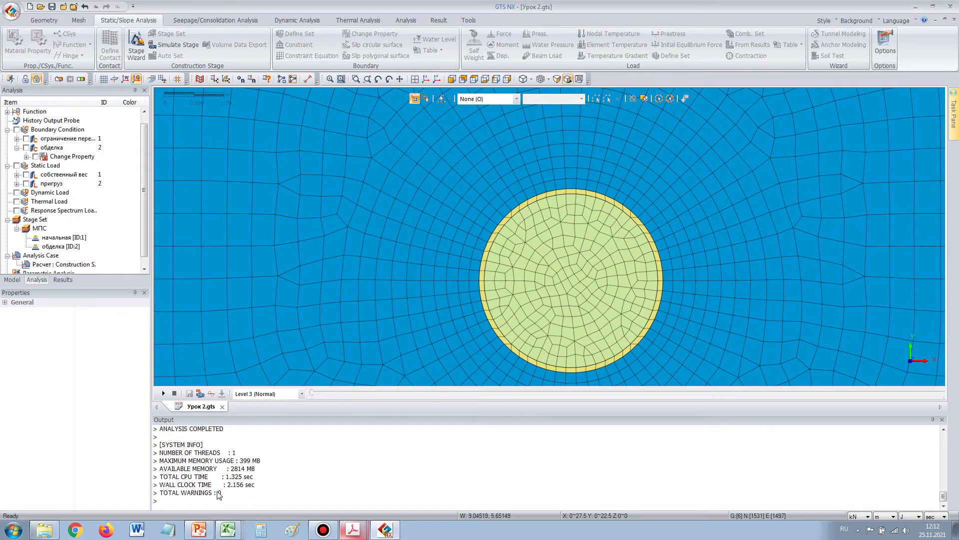
- Display the TY translation displacement contour for the обделка stage over the whole model
{"action": "left_click", "coordinate": [66, 280]}
{"action": "left_click", "coordinate": [26, 174]}
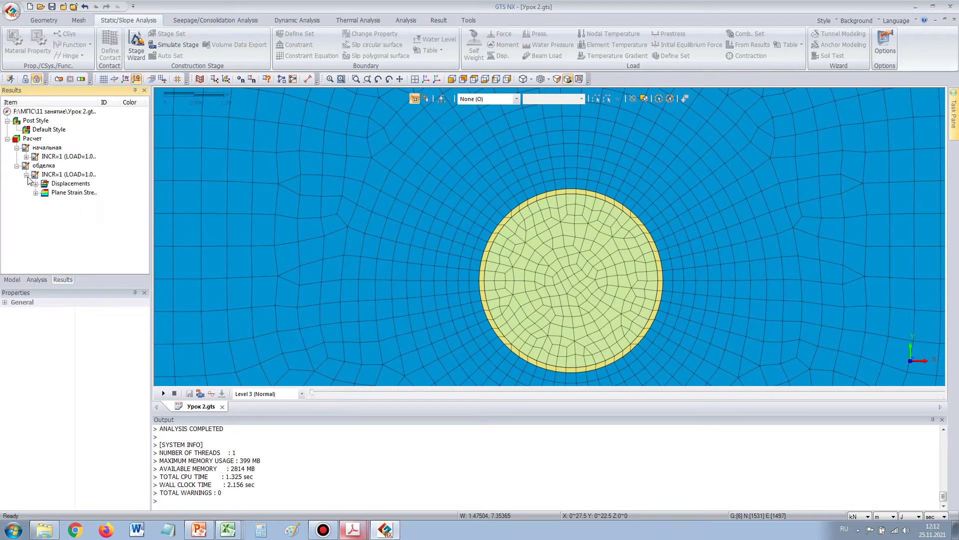
{"action": "left_click", "coordinate": [35, 183]}
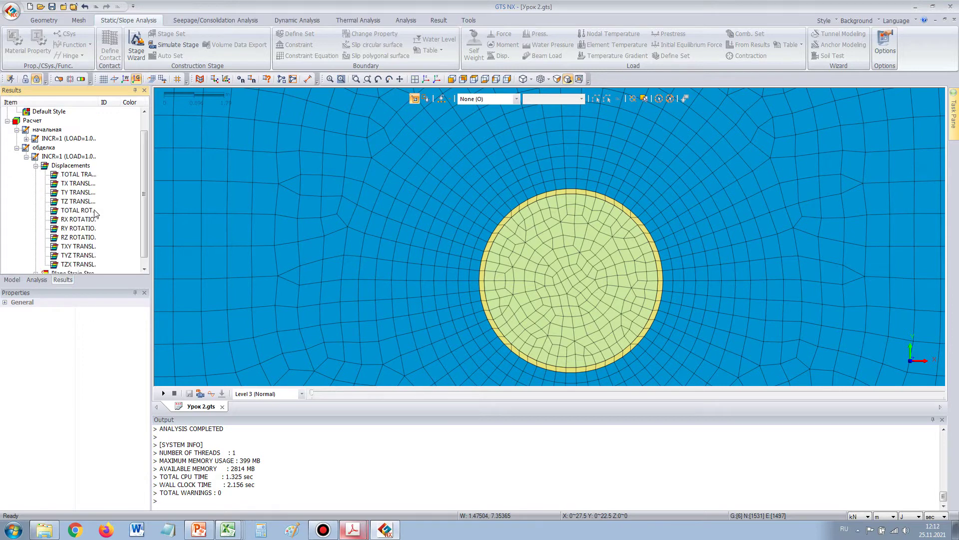
{"action": "left_click_drag", "start_coordinate": [142, 194], "coordinate": [145, 208]}
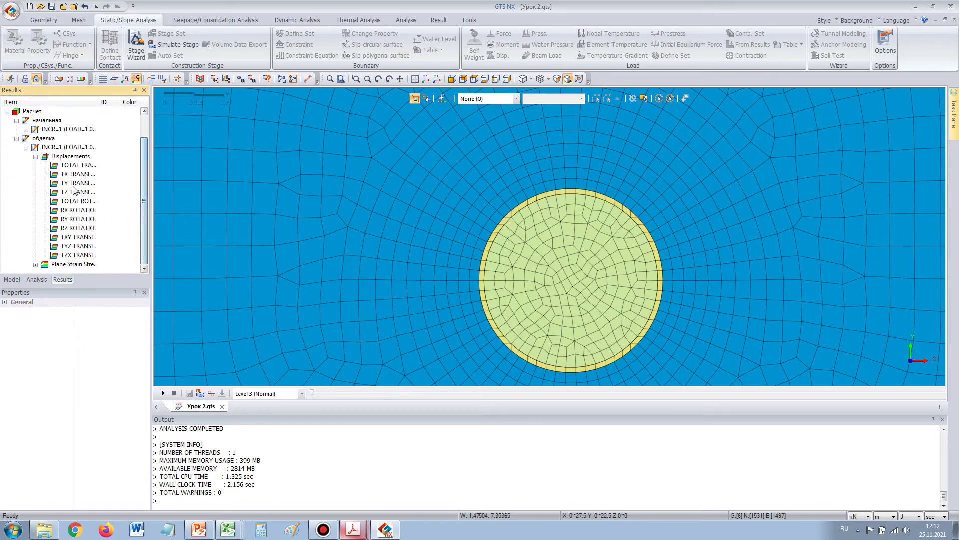
{"action": "left_click", "coordinate": [69, 185]}
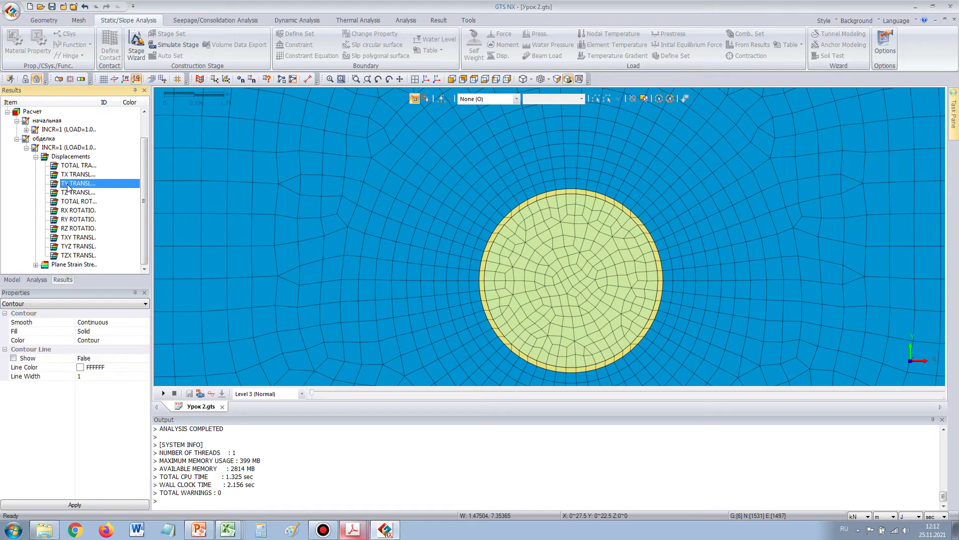
{"action": "double_click", "coordinate": [68, 186]}
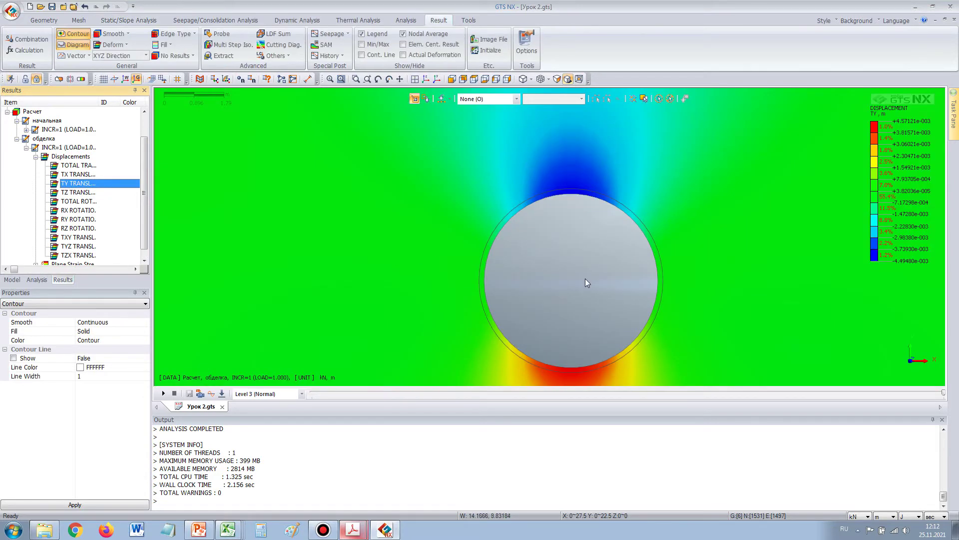
{"action": "scroll", "coordinate": [563, 266], "scroll_direction": "down", "scroll_amount": 3}
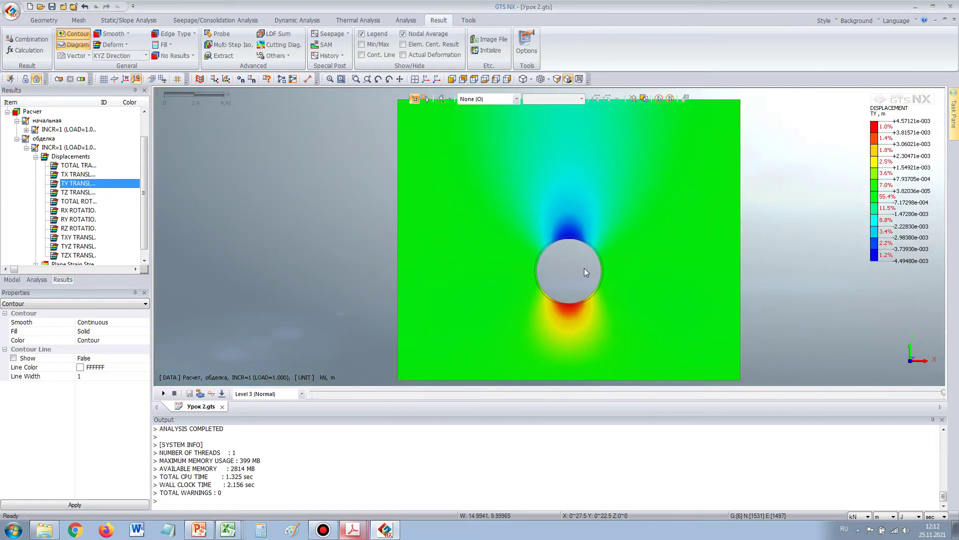
{"action": "middle_click_drag", "start_coordinate": [584, 268], "coordinate": [449, 270]}
{"action": "scroll", "coordinate": [481, 253], "scroll_direction": "down", "scroll_amount": 1}
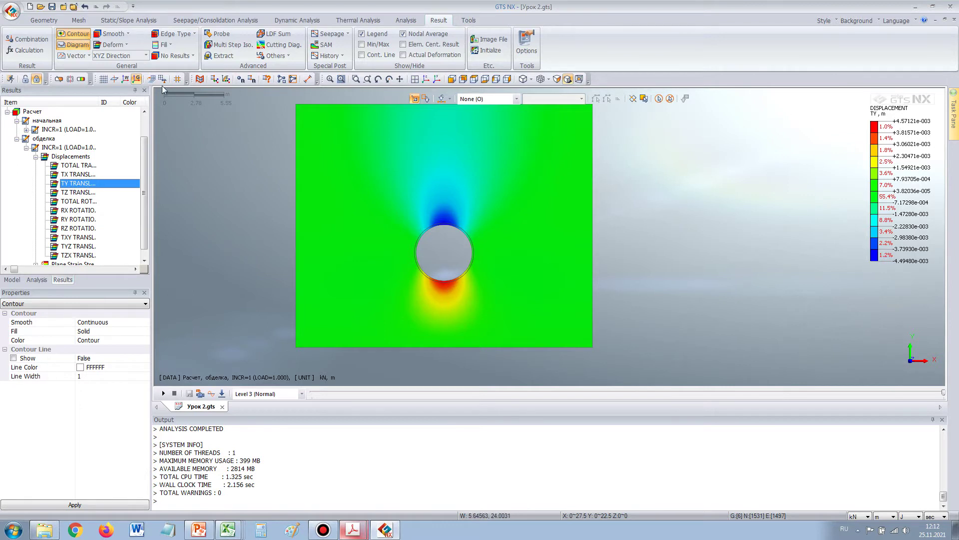
- Examine the TY displacement distribution as an iso surface across the full range from maximum down to minimum iso value
{"action": "left_click", "coordinate": [81, 79]}
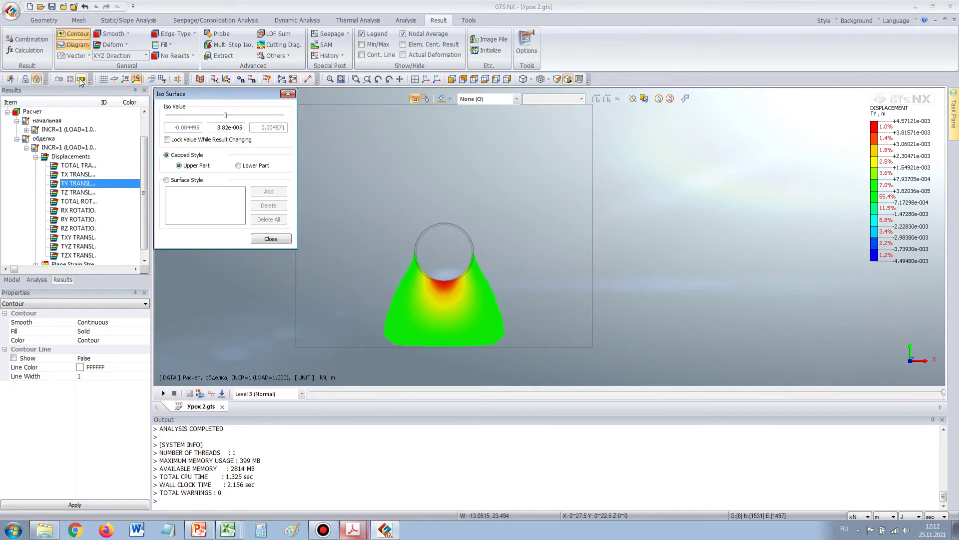
{"action": "left_click_drag", "start_coordinate": [210, 95], "coordinate": [295, 158]}
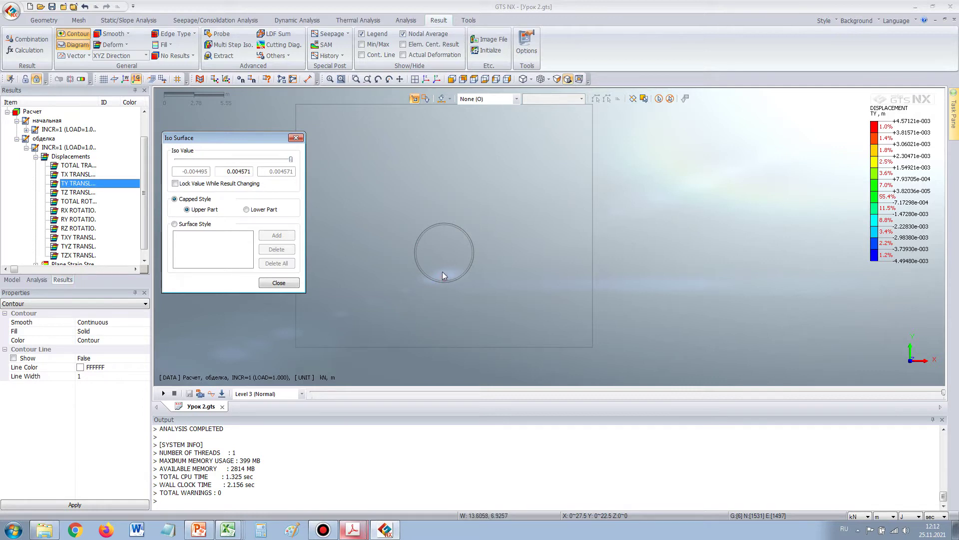
{"action": "left_click_drag", "start_coordinate": [292, 160], "coordinate": [170, 166]}
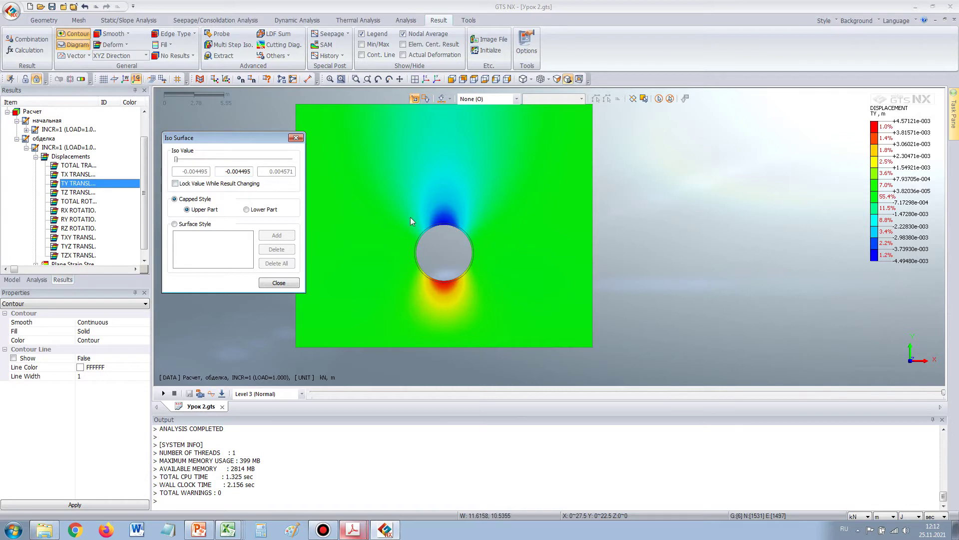
{"action": "left_click_drag", "start_coordinate": [273, 138], "coordinate": [293, 124]}
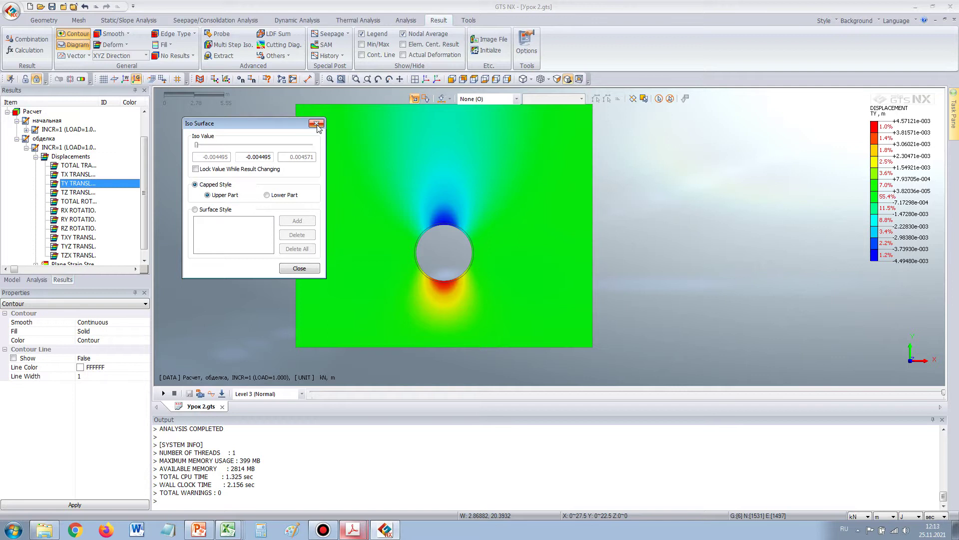
{"action": "left_click", "coordinate": [317, 125]}
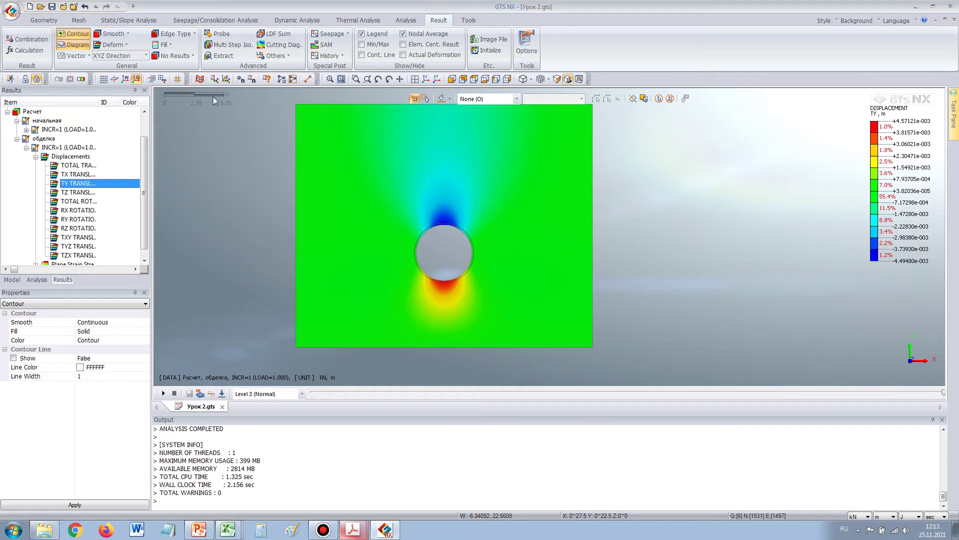
- Show the TY results on the deformed shape and set the deformation factor to 0.3
{"action": "left_click", "coordinate": [114, 45]}
{"action": "left_click", "coordinate": [121, 68]}
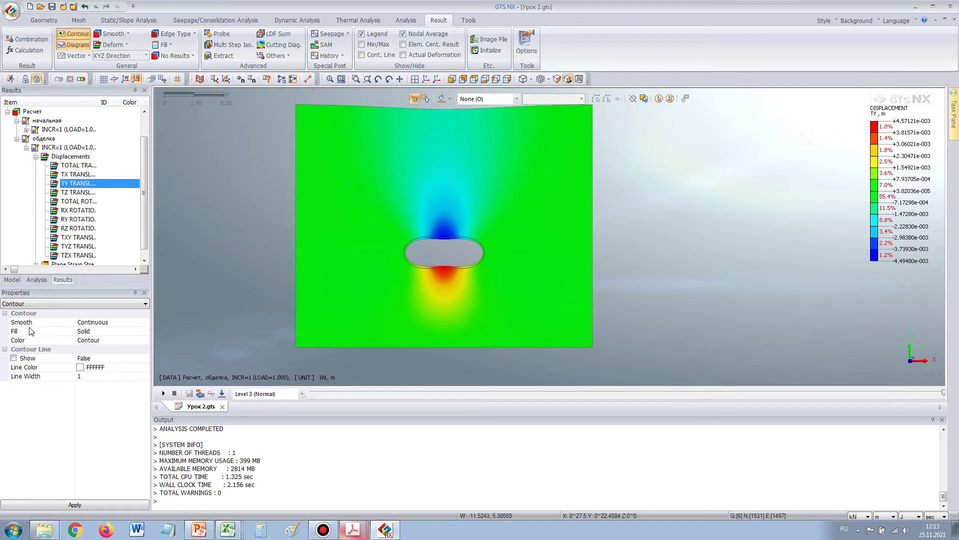
{"action": "left_click", "coordinate": [45, 305]}
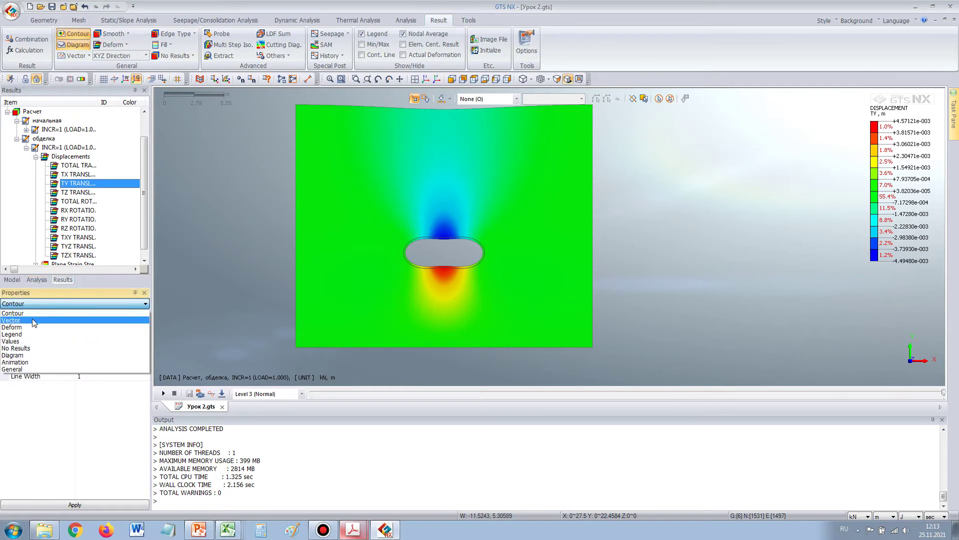
{"action": "left_click", "coordinate": [39, 327]}
{"action": "left_click", "coordinate": [87, 341]}
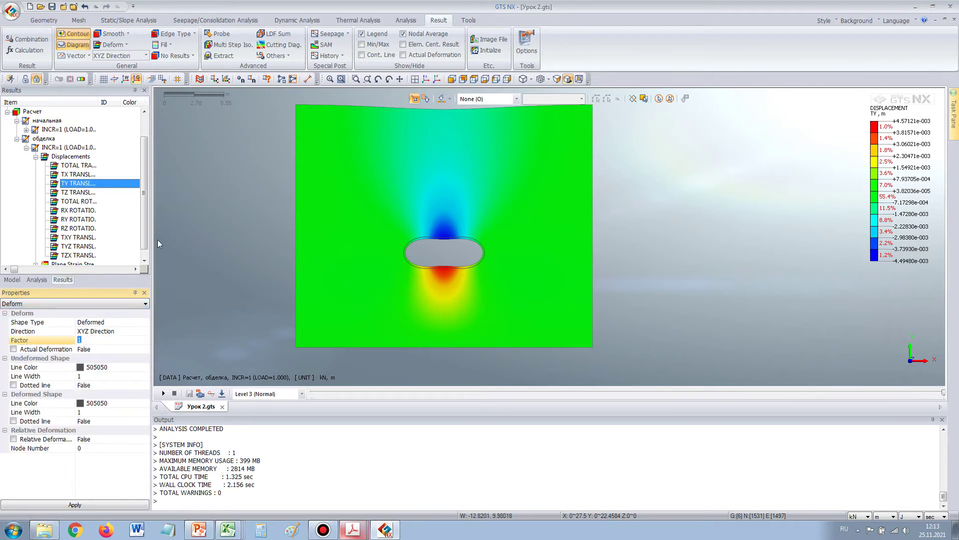
{"action": "type", "text": "0.3"}
{"action": "left_click", "coordinate": [109, 505]}
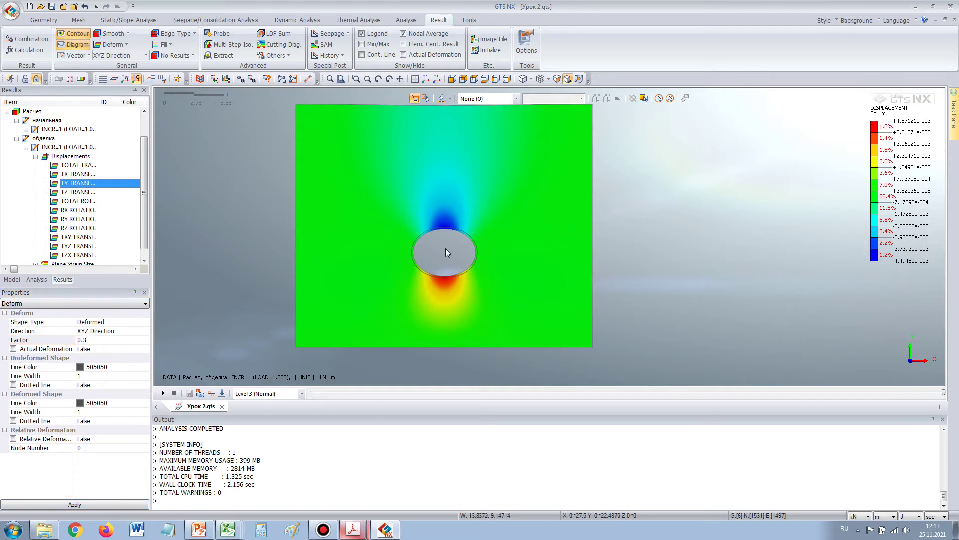
{"action": "scroll", "coordinate": [445, 252], "scroll_direction": "up", "scroll_amount": 1}
{"action": "scroll", "coordinate": [448, 256], "scroll_direction": "up", "scroll_amount": 1}
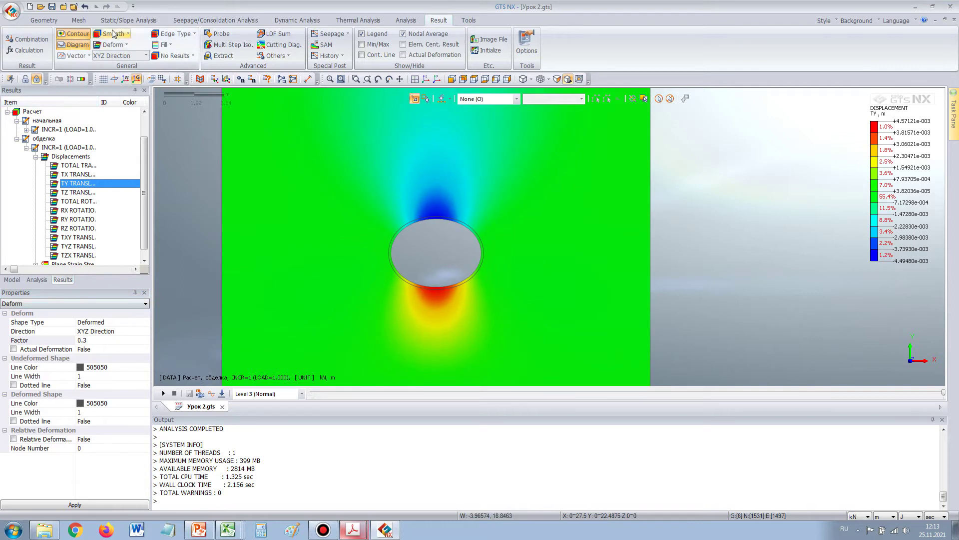
- Return to the undeformed shape and display the plane strain stress S-YY contour for the обделка stage
{"action": "left_click", "coordinate": [117, 47]}
{"action": "left_click", "coordinate": [125, 57]}
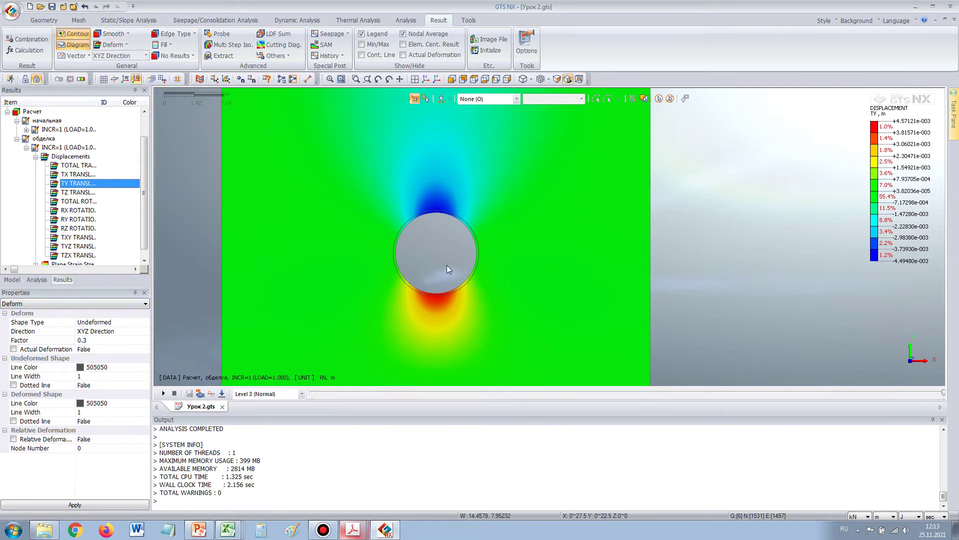
{"action": "scroll", "coordinate": [36, 254], "scroll_direction": "down", "scroll_amount": 1}
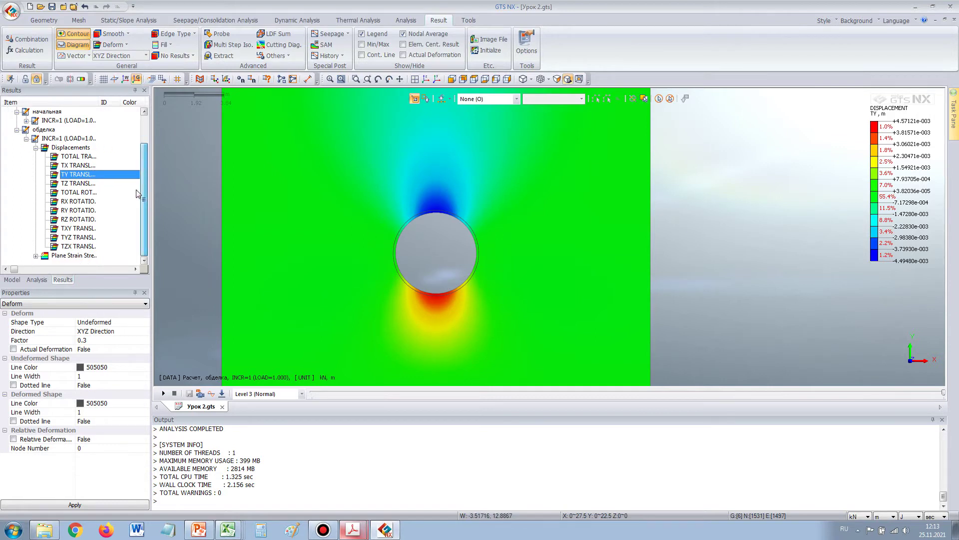
{"action": "left_click", "coordinate": [35, 255]}
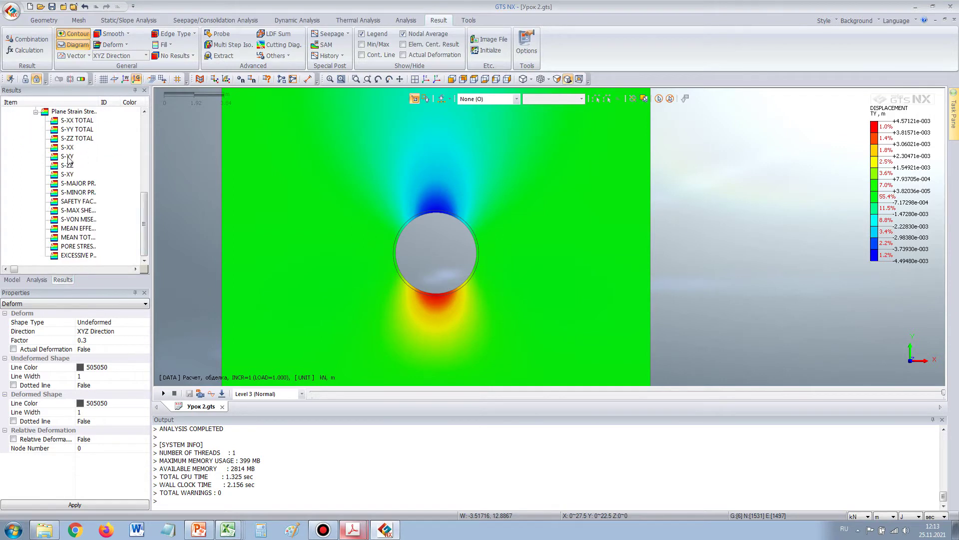
{"action": "left_click", "coordinate": [68, 157]}
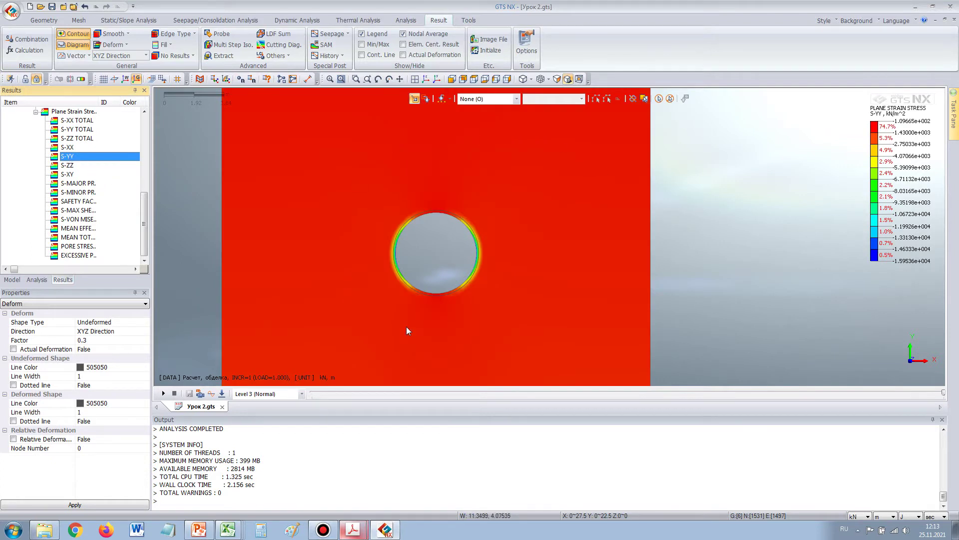
{"action": "scroll", "coordinate": [434, 259], "scroll_direction": "down", "scroll_amount": 3}
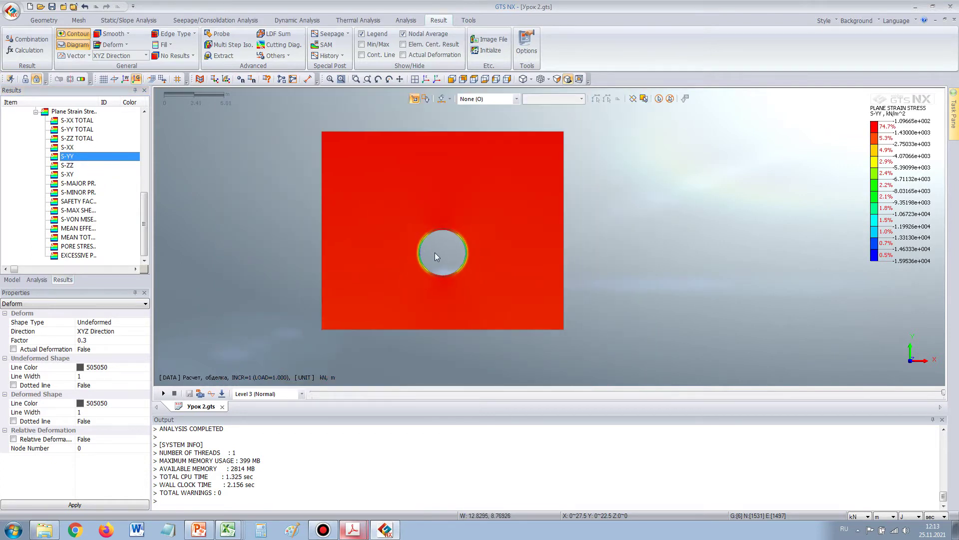
{"action": "scroll", "coordinate": [433, 256], "scroll_direction": "up", "scroll_amount": 1}
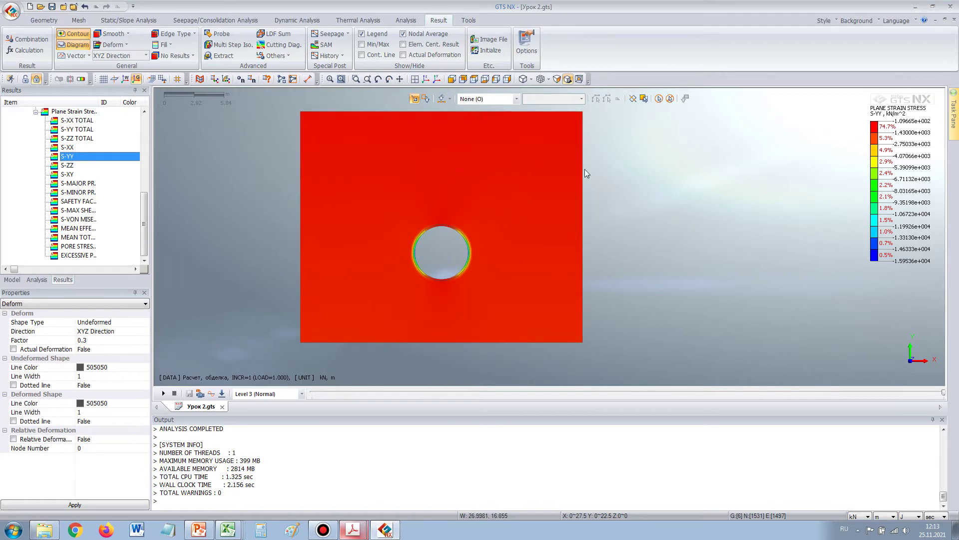
- Move the stress legend closer to the model and hide the выемка and массив mesh sets to isolate the lining
{"action": "left_click_drag", "start_coordinate": [915, 145], "coordinate": [693, 185]}
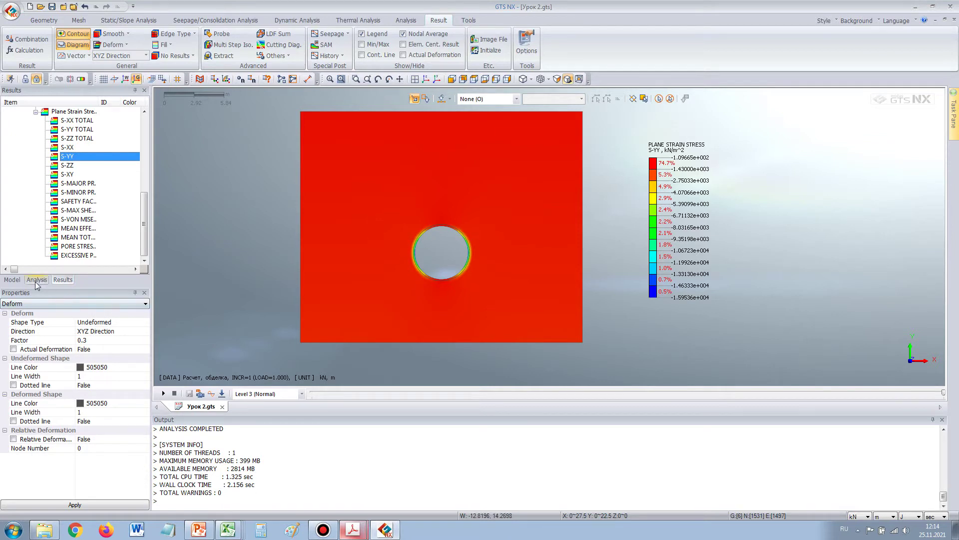
{"action": "left_click", "coordinate": [13, 280]}
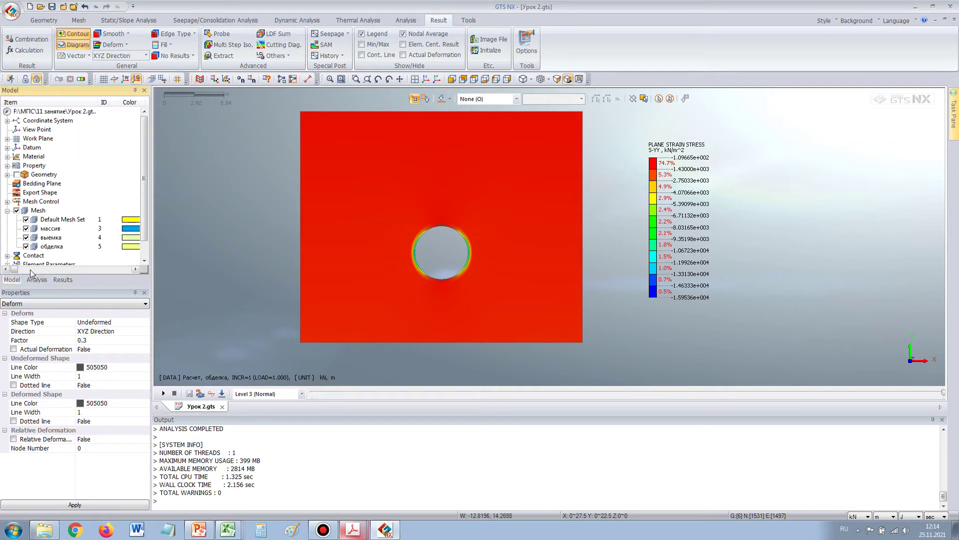
{"action": "left_click", "coordinate": [26, 237]}
{"action": "left_click", "coordinate": [26, 229]}
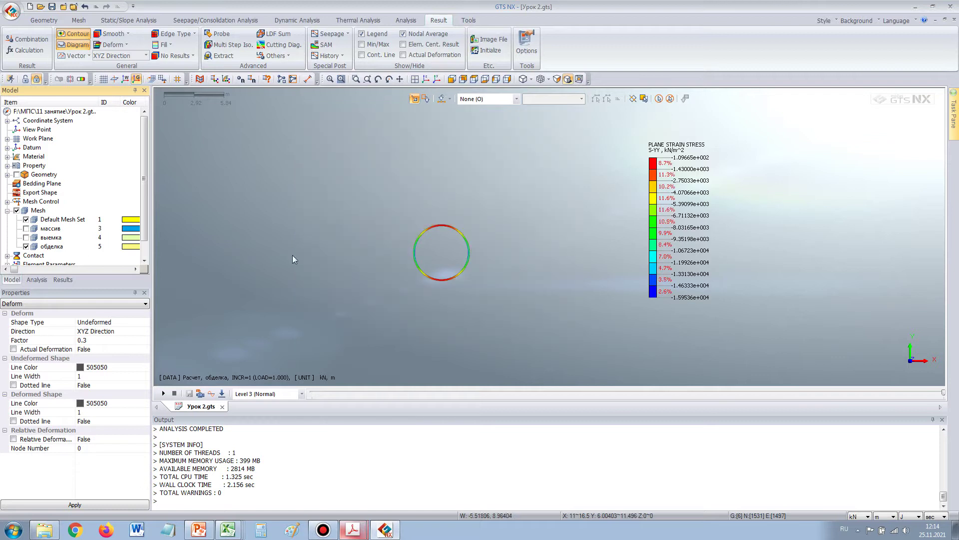
{"action": "scroll", "coordinate": [438, 257], "scroll_direction": "up", "scroll_amount": 4}
{"action": "scroll", "coordinate": [441, 262], "scroll_direction": "up", "scroll_amount": 3}
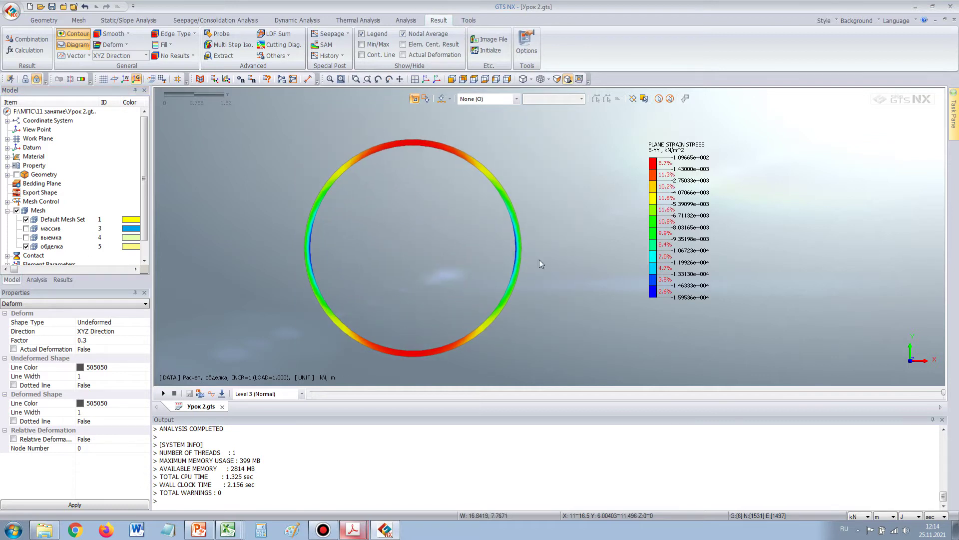
- Examine the lining's S-YY stress distribution using the iso surface settings
{"action": "left_click", "coordinate": [81, 79]}
{"action": "left_click_drag", "start_coordinate": [187, 100], "coordinate": [184, 192]}
{"action": "left_click_drag", "start_coordinate": [220, 166], "coordinate": [209, 152]}
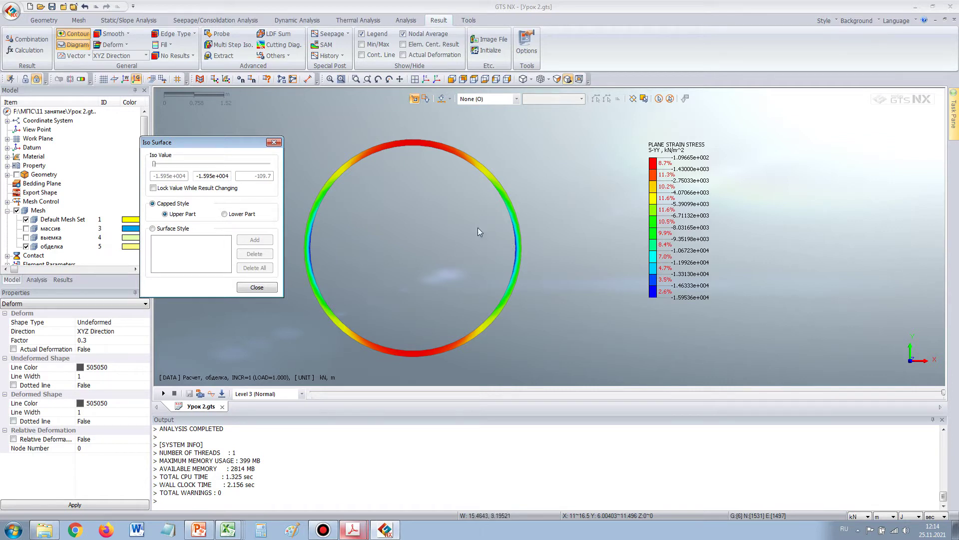
{"action": "left_click_drag", "start_coordinate": [200, 146], "coordinate": [625, 188]}
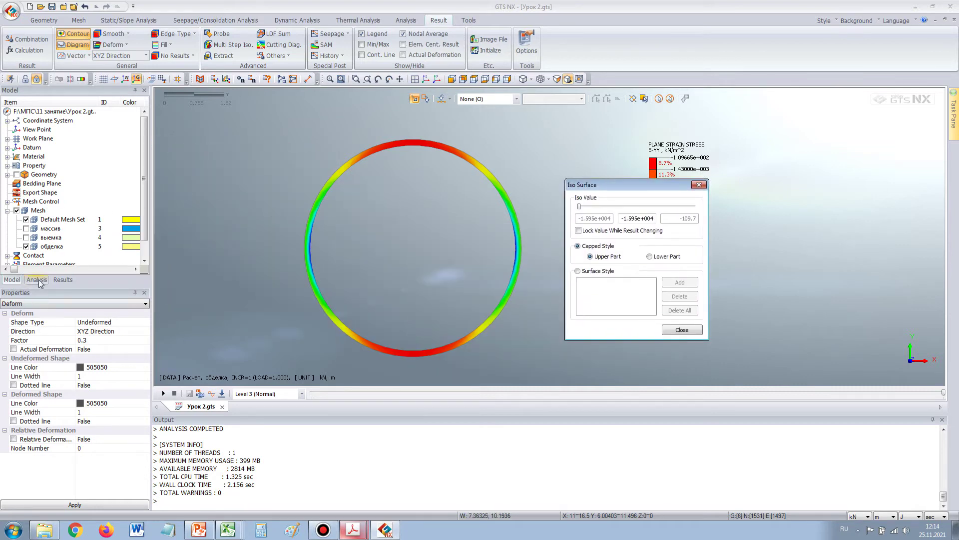
- Display the plane strain stress S-XX contour on the lining, inspect it with the iso surface settings, and close them
{"action": "left_click", "coordinate": [63, 280]}
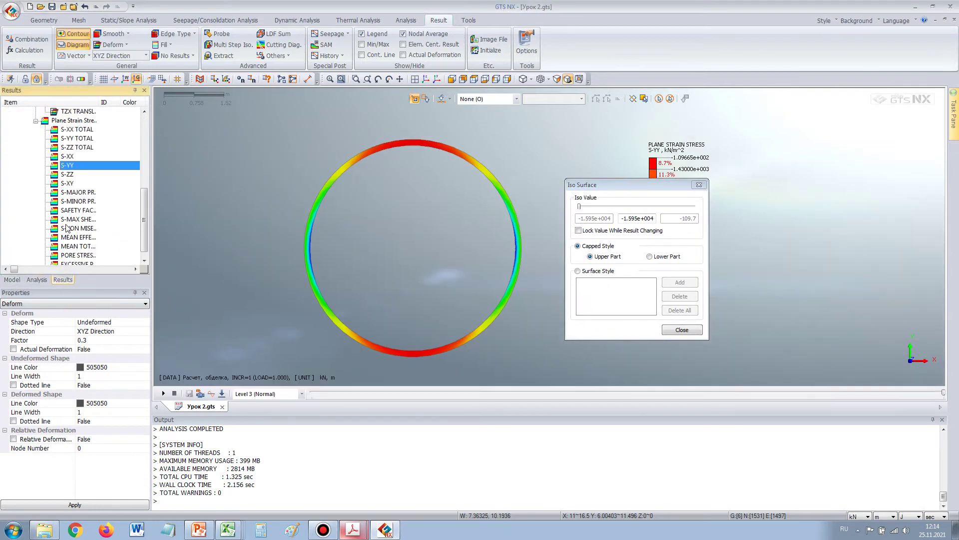
{"action": "left_click", "coordinate": [65, 157]}
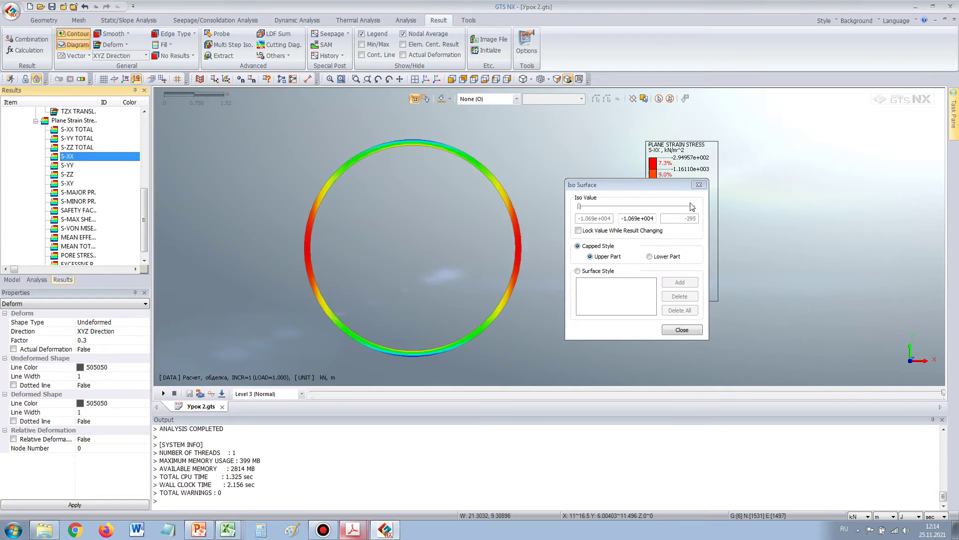
{"action": "left_click_drag", "start_coordinate": [667, 189], "coordinate": [634, 201]}
{"action": "mouse_move", "coordinate": [546, 220]}
{"action": "left_mouse_down"}
{"action": "mouse_move", "coordinate": [661, 225]}
{"action": "mouse_move", "coordinate": [541, 215]}
{"action": "left_mouse_up"}
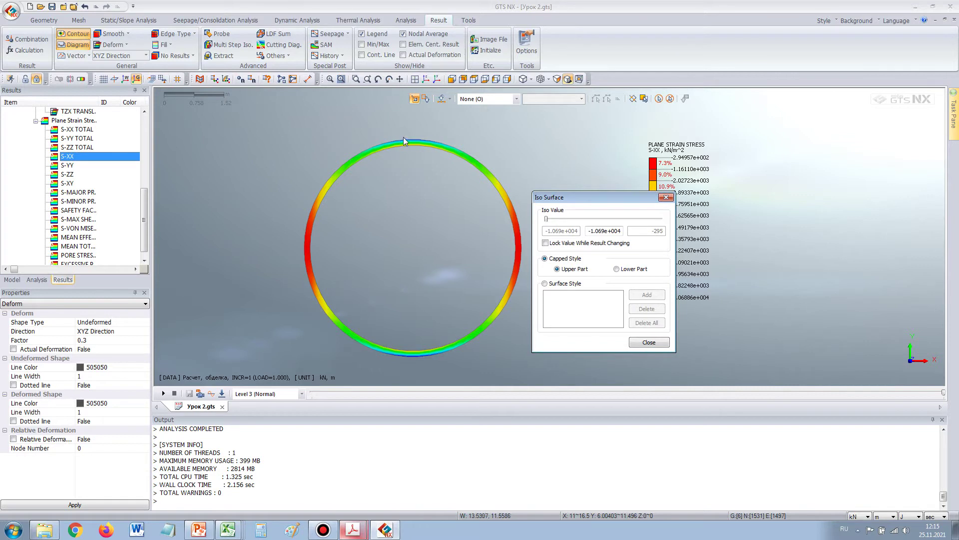
{"action": "left_click_drag", "start_coordinate": [582, 203], "coordinate": [293, 190]}
{"action": "left_click", "coordinate": [378, 185]}
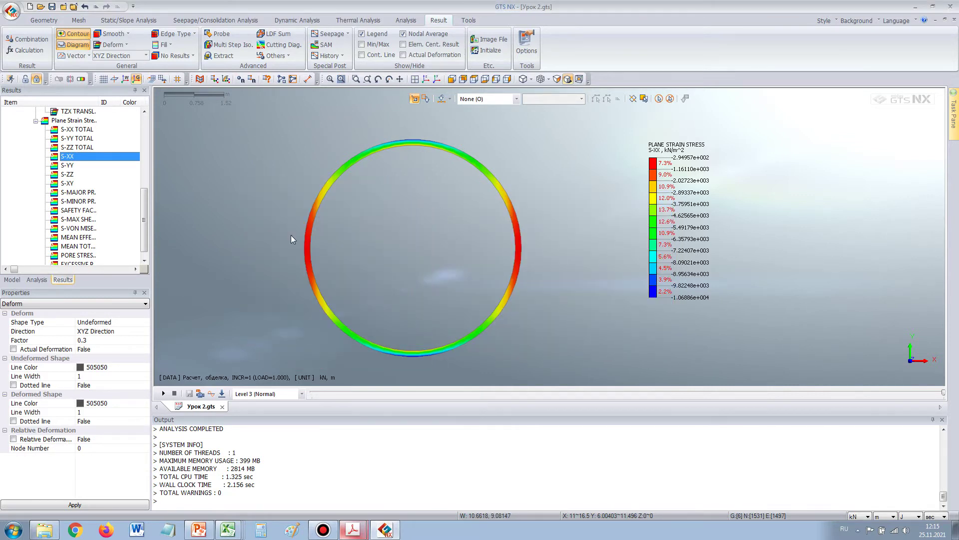
- Hide the обделка mesh set and show the массив mesh set to view the stresses in the ground
{"action": "left_click", "coordinate": [35, 281]}
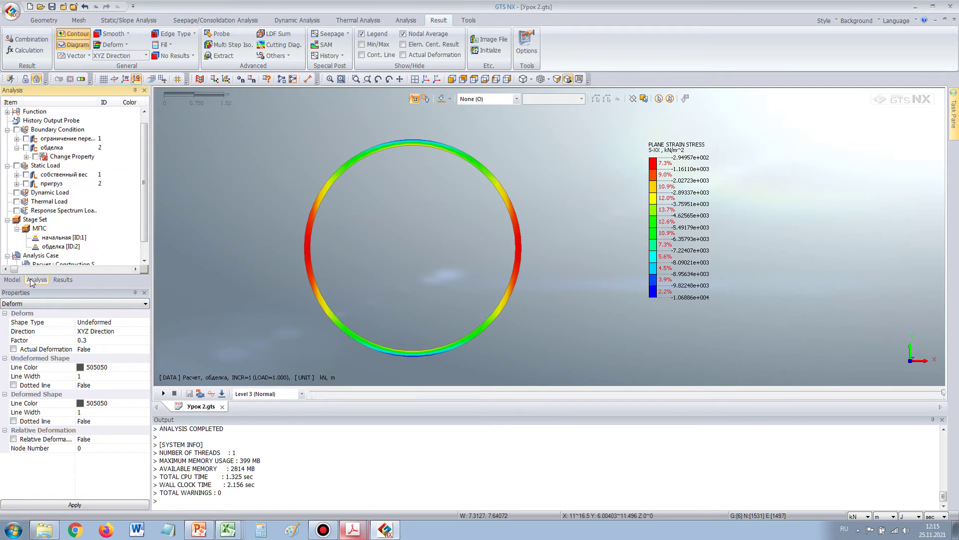
{"action": "left_click", "coordinate": [12, 280]}
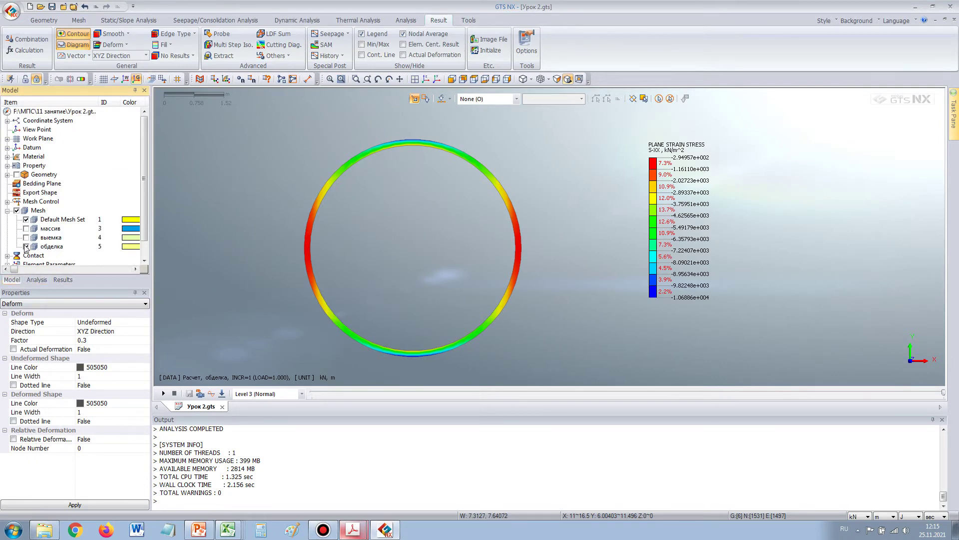
{"action": "left_click", "coordinate": [26, 246]}
{"action": "left_click", "coordinate": [26, 229]}
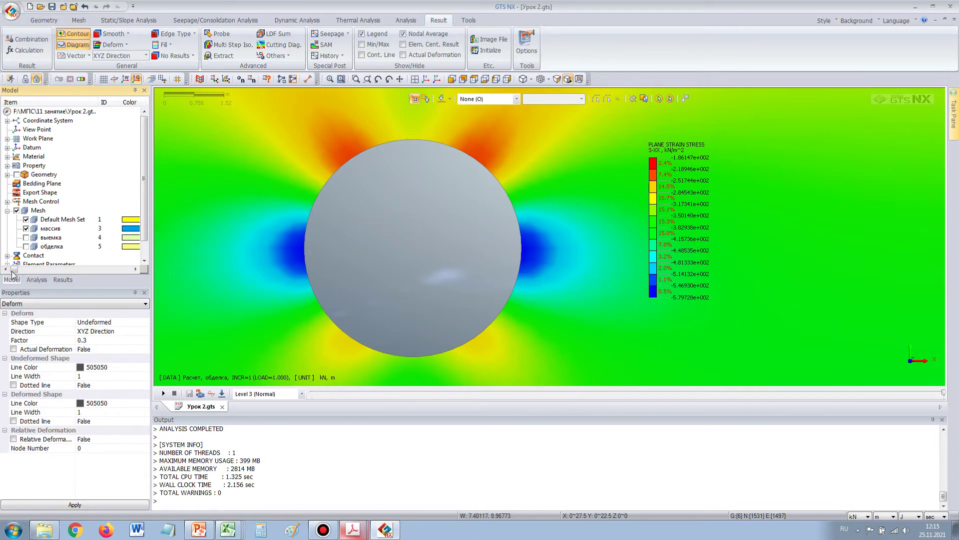
- Display the plane strain stress S-YY contour for the ground mass and examine it around the tunnel opening
{"action": "left_click", "coordinate": [73, 280]}
{"action": "left_click", "coordinate": [67, 165]}
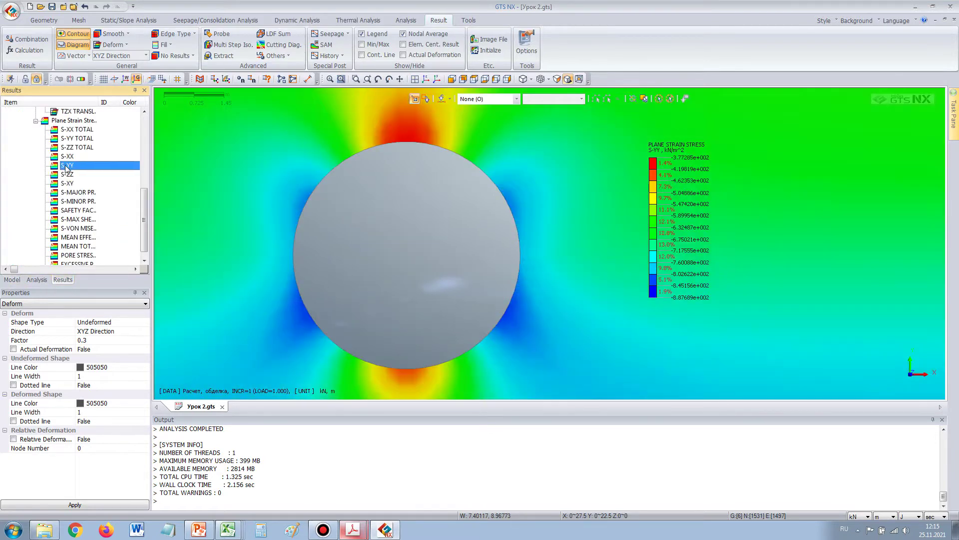
{"action": "scroll", "coordinate": [410, 245], "scroll_direction": "down", "scroll_amount": 6}
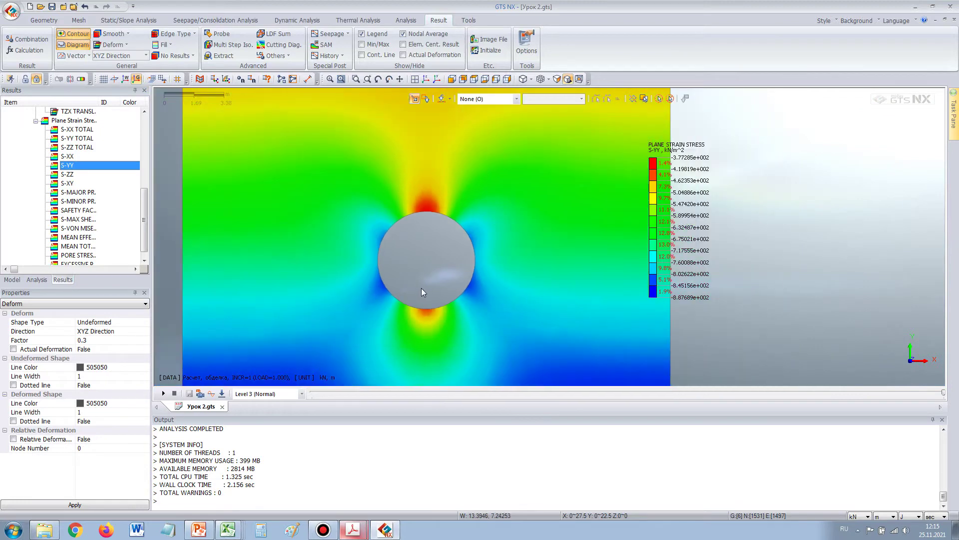
{"action": "scroll", "coordinate": [428, 299], "scroll_direction": "down", "scroll_amount": 3}
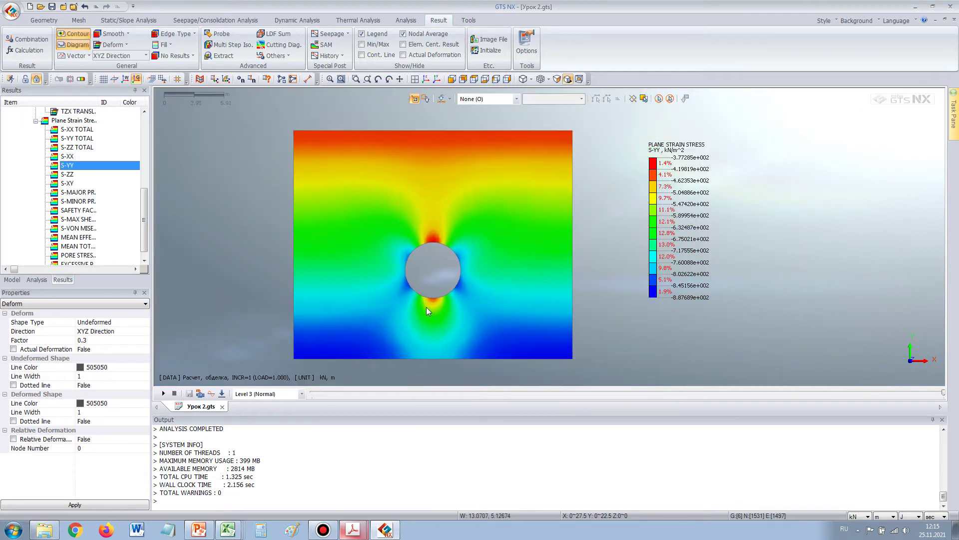
{"action": "scroll", "coordinate": [433, 310], "scroll_direction": "up", "scroll_amount": 3}
{"action": "scroll", "coordinate": [437, 284], "scroll_direction": "down", "scroll_amount": 3}
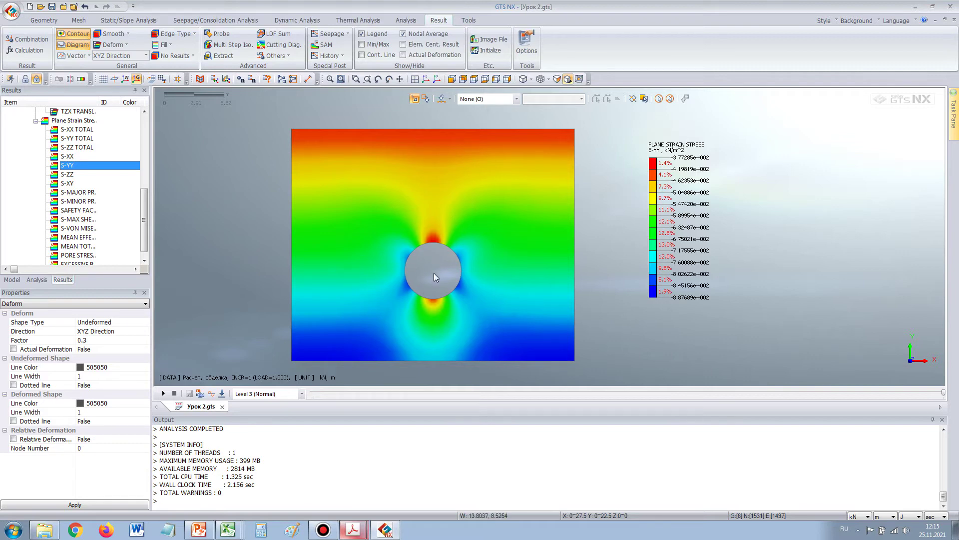
{"action": "scroll", "coordinate": [433, 278], "scroll_direction": "up", "scroll_amount": 4}
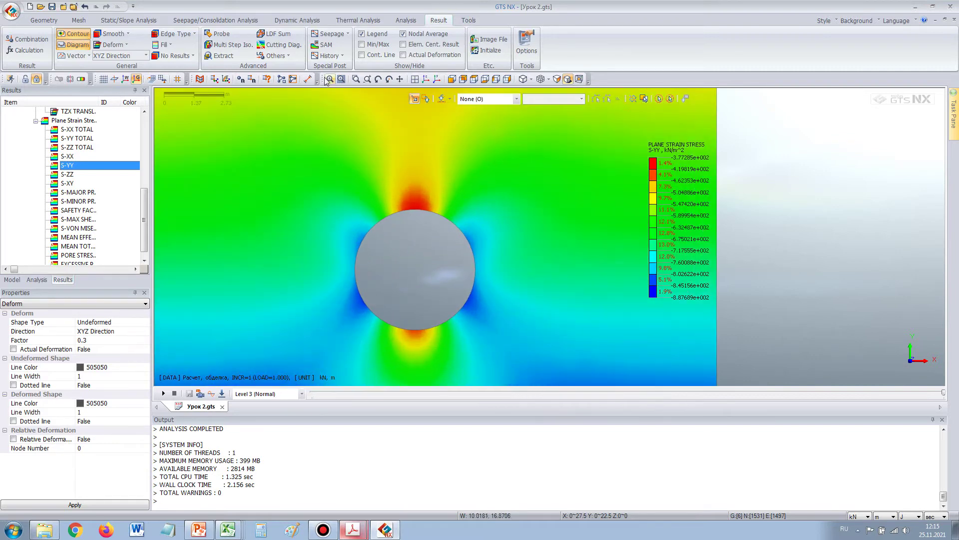
- Probe the S-YY stress at the crown node of the opening and compare it between the начальная and обделка stages
{"action": "left_click", "coordinate": [219, 35]}
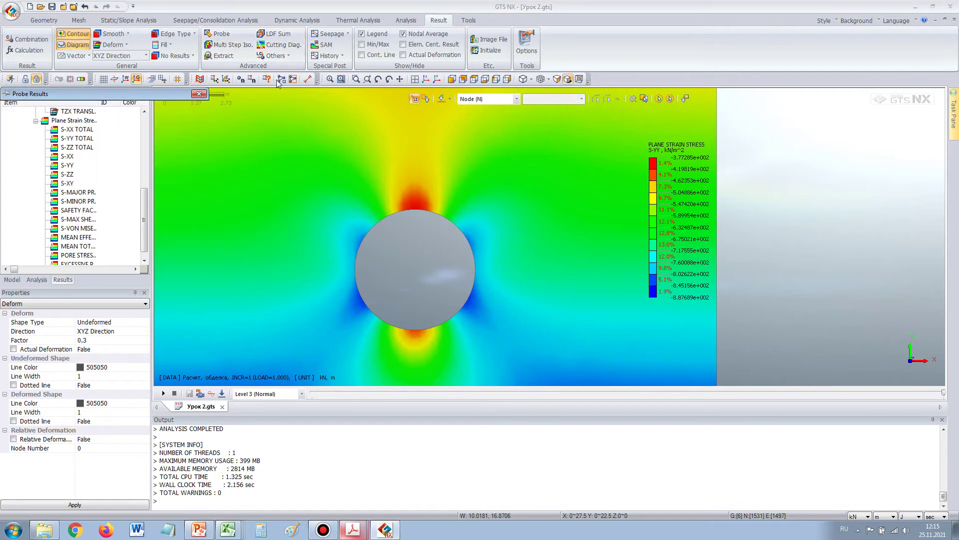
{"action": "left_click", "coordinate": [410, 209]}
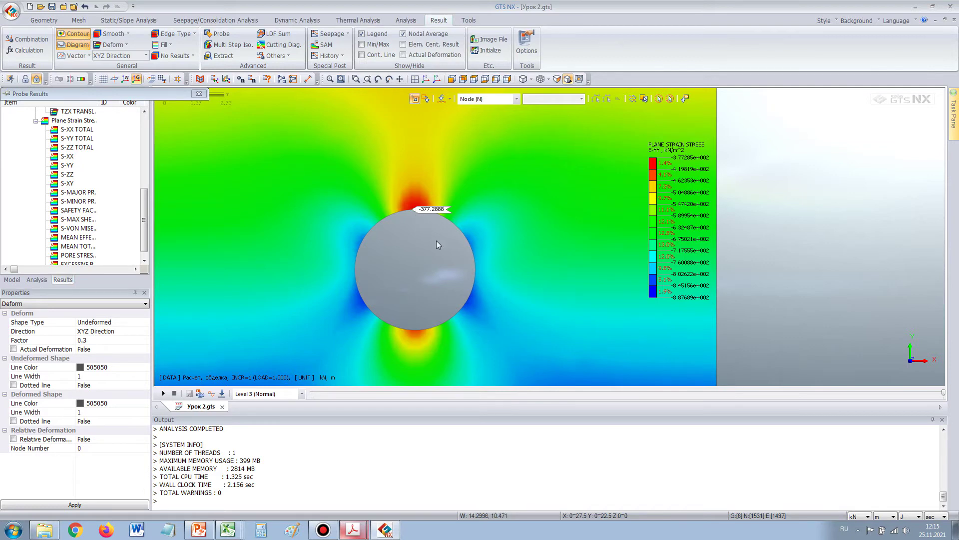
{"action": "left_click_drag", "start_coordinate": [940, 396], "coordinate": [429, 398]}
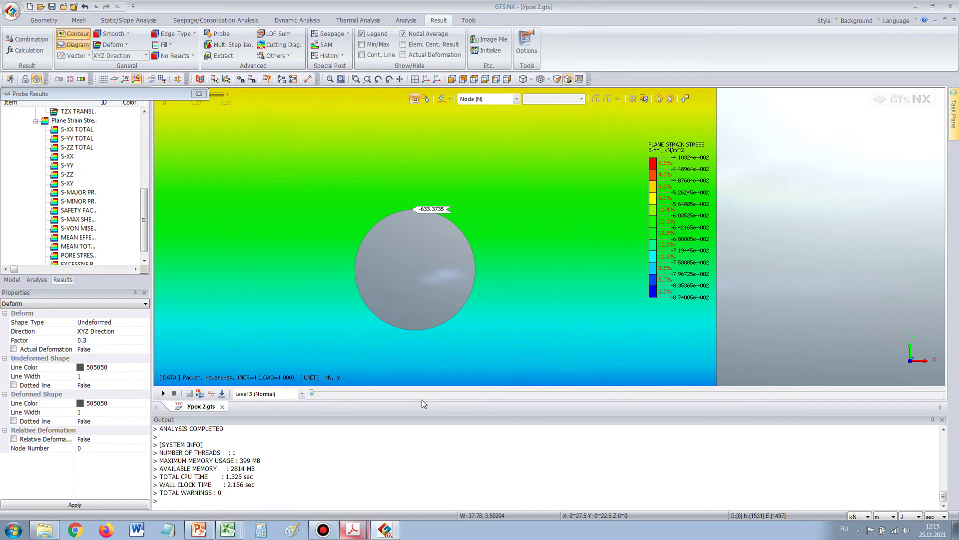
{"action": "left_click_drag", "start_coordinate": [421, 399], "coordinate": [877, 397]}
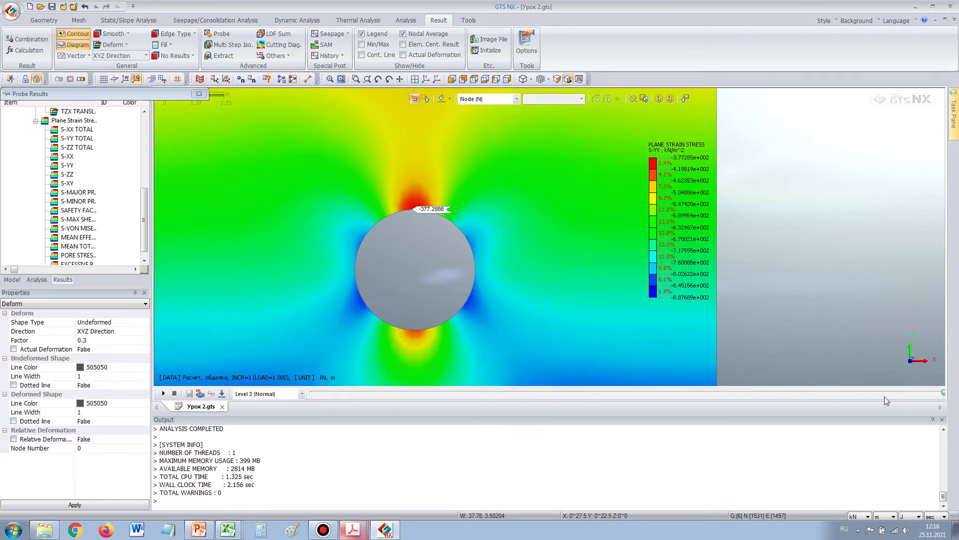
{"action": "left_click_drag", "start_coordinate": [884, 396], "coordinate": [795, 382]}
- Switch to СП 122.13330.2012 in Adobe Acrobat and find the formulas for normative vertical and horizontal ground loads on page 40
{"action": "left_click", "coordinate": [359, 533]}
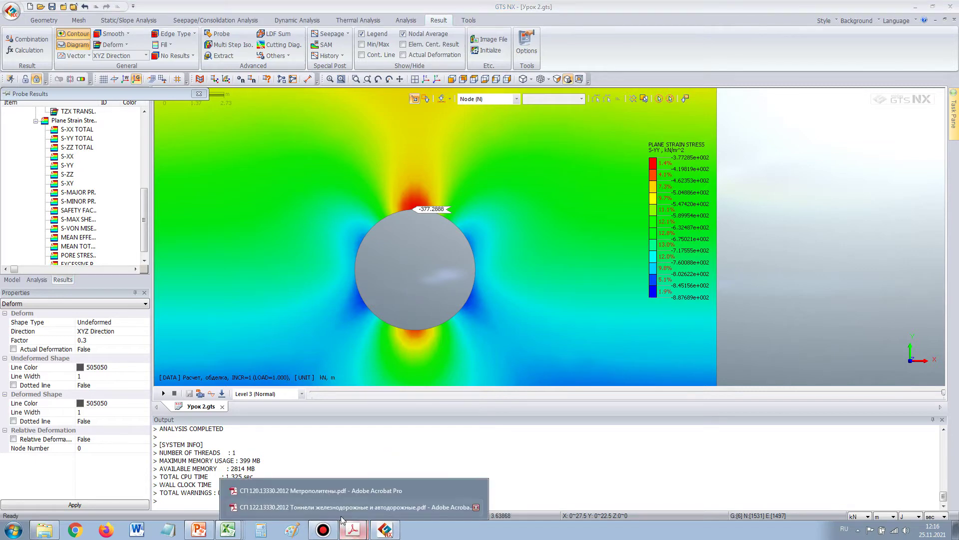
{"action": "left_click", "coordinate": [286, 509]}
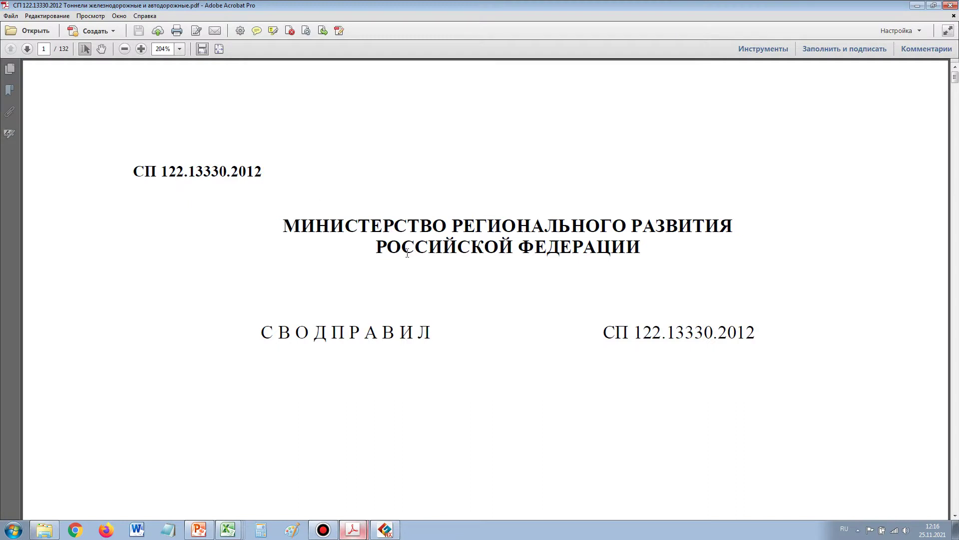
{"action": "scroll", "coordinate": [407, 254], "scroll_direction": "down", "scroll_amount": 1, "text": "ctrl"}
{"action": "scroll", "coordinate": [407, 254], "scroll_direction": "down", "scroll_amount": 5}
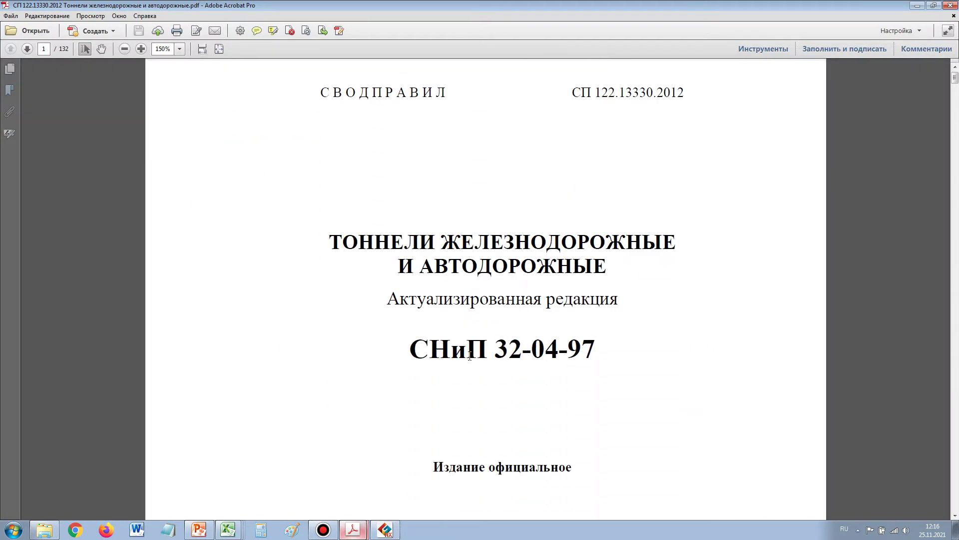
{"action": "scroll", "coordinate": [470, 356], "scroll_direction": "down", "scroll_amount": 2}
{"action": "left_click_drag", "start_coordinate": [955, 79], "coordinate": [955, 208]}
{"action": "scroll", "coordinate": [547, 318], "scroll_direction": "up", "scroll_amount": 8}
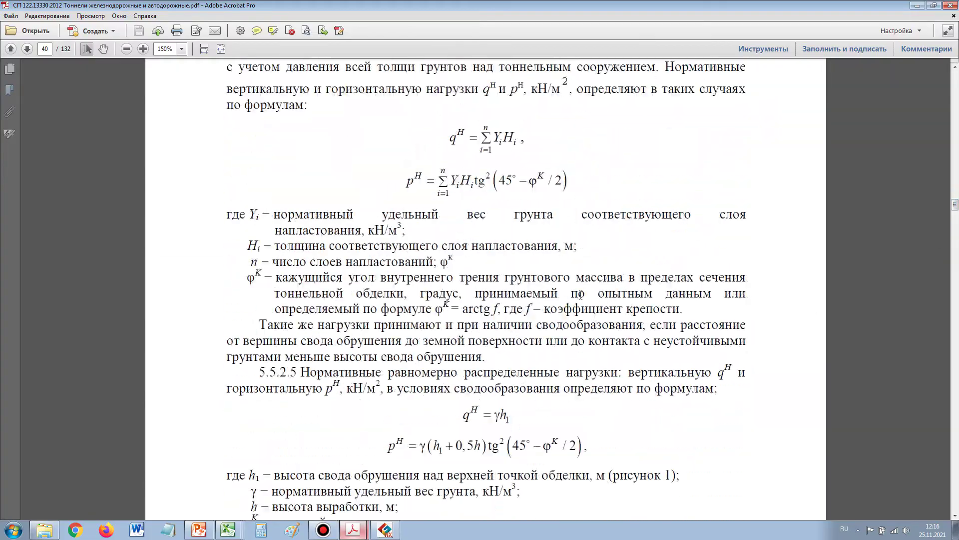
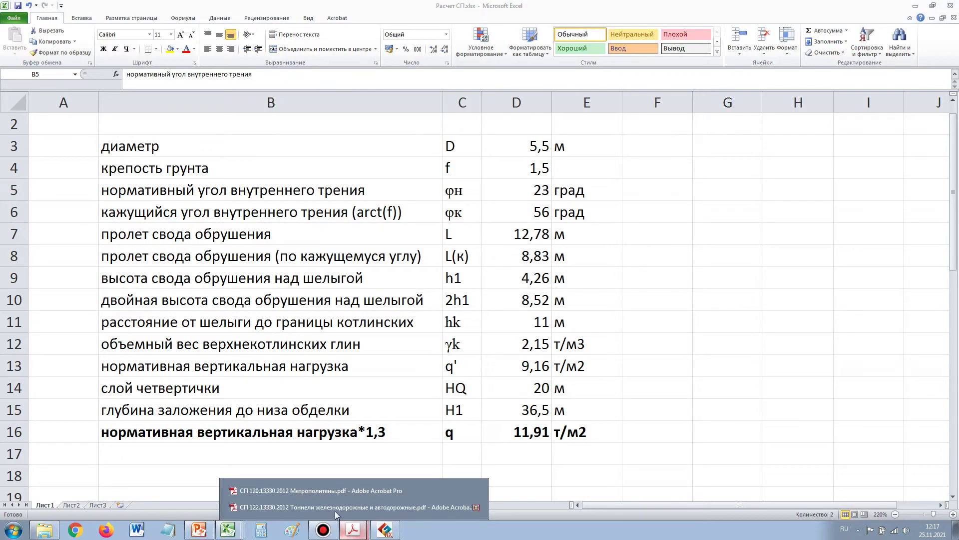
- Return to СП 122.13330.2012 and highlight the definition of the apparent internal friction angle φк in clause 5.5.2.5
{"action": "left_click", "coordinate": [326, 505]}
{"action": "scroll", "coordinate": [453, 341], "scroll_direction": "down", "scroll_amount": 15}
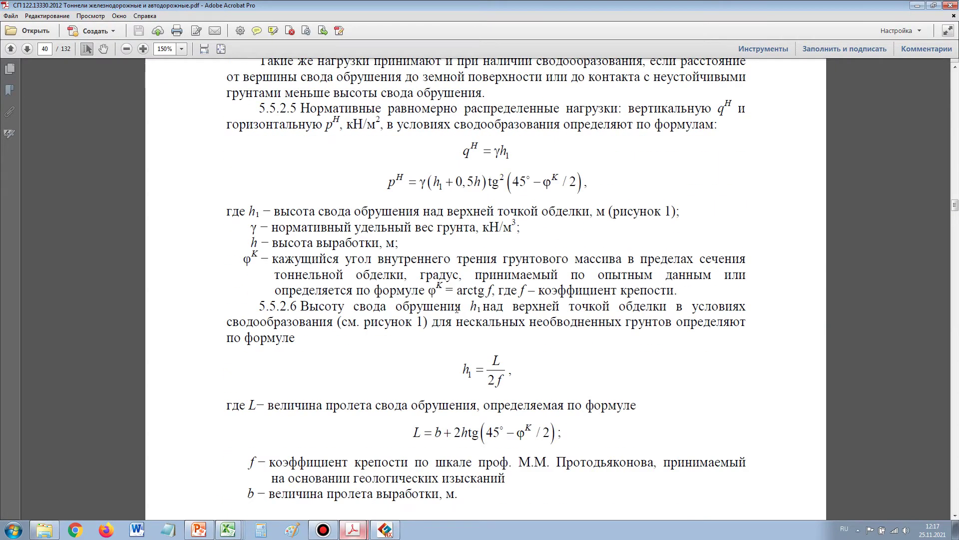
{"action": "left_click_drag", "start_coordinate": [273, 257], "coordinate": [571, 284]}
{"action": "scroll", "coordinate": [571, 283], "scroll_direction": "up", "scroll_amount": 3, "text": "ctrl"}
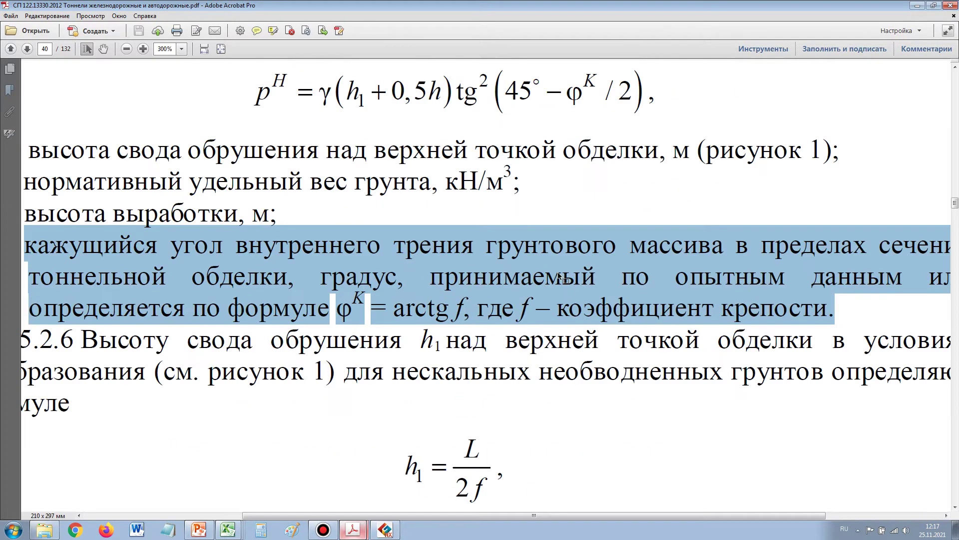
{"action": "left_click", "coordinate": [536, 268]}
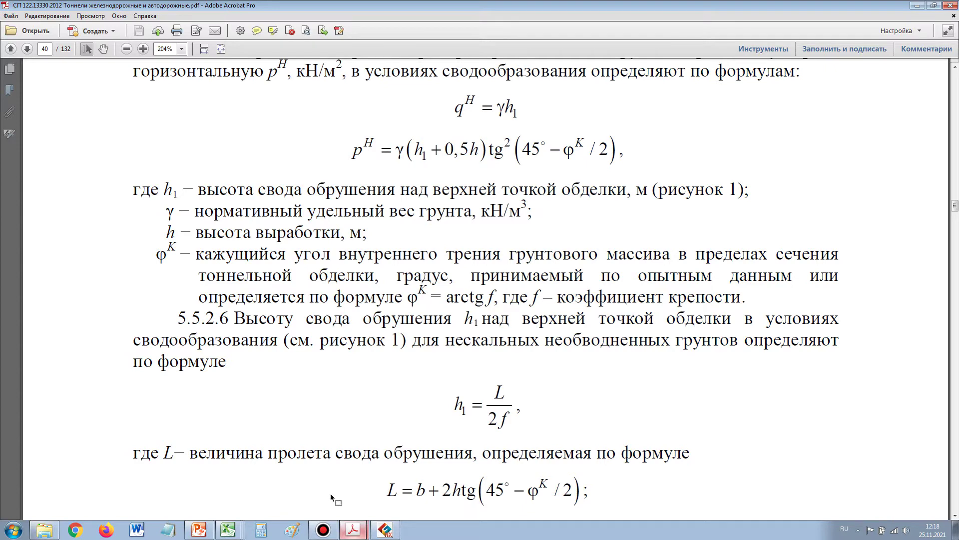
- Switch to СП 120.13330.2012 Метрополитены and highlight the friction angle wording "для скальных грунтов - кажущийся" in clause 5.6.4.10
{"action": "mouse_move", "coordinate": [353, 532]}
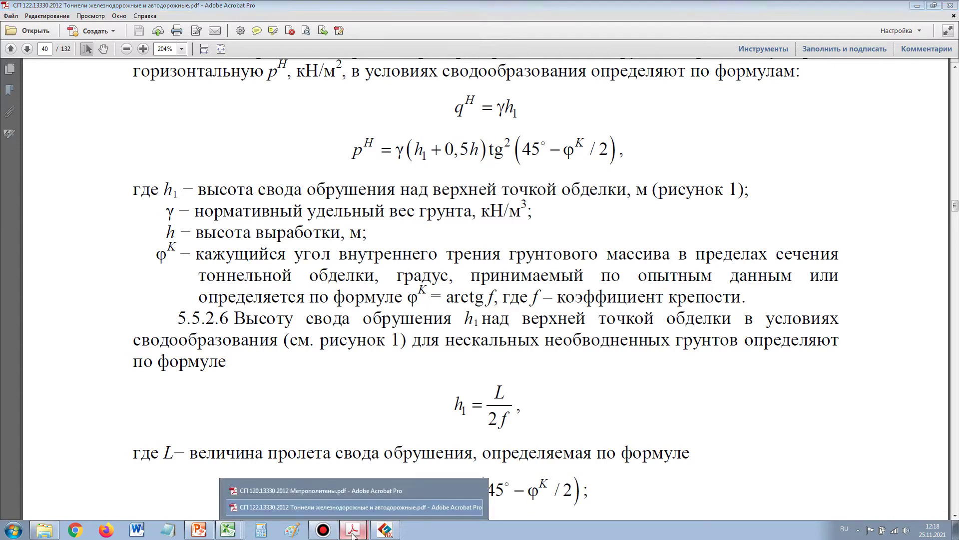
{"action": "left_click", "coordinate": [304, 494]}
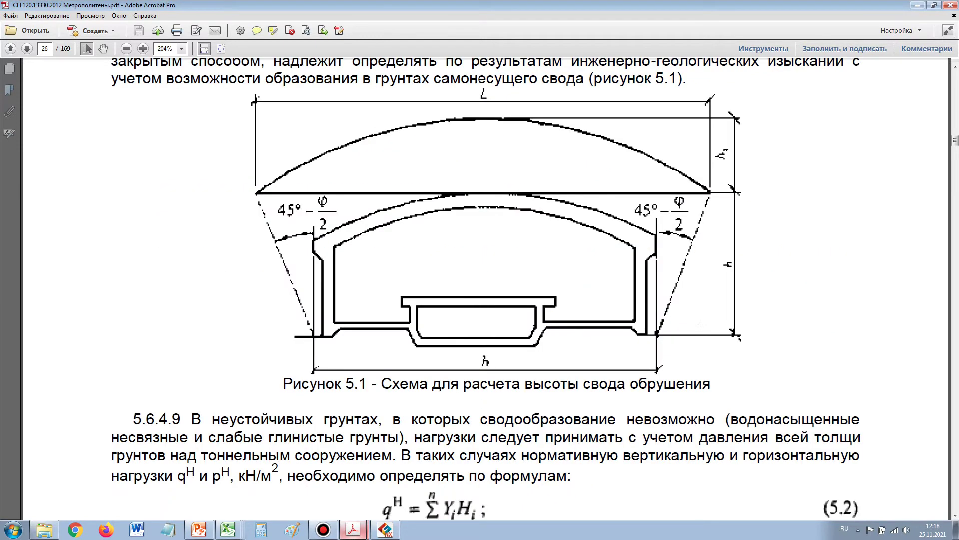
{"action": "scroll", "coordinate": [509, 307], "scroll_direction": "down", "scroll_amount": 5}
{"action": "scroll", "coordinate": [508, 308], "scroll_direction": "down", "scroll_amount": 10}
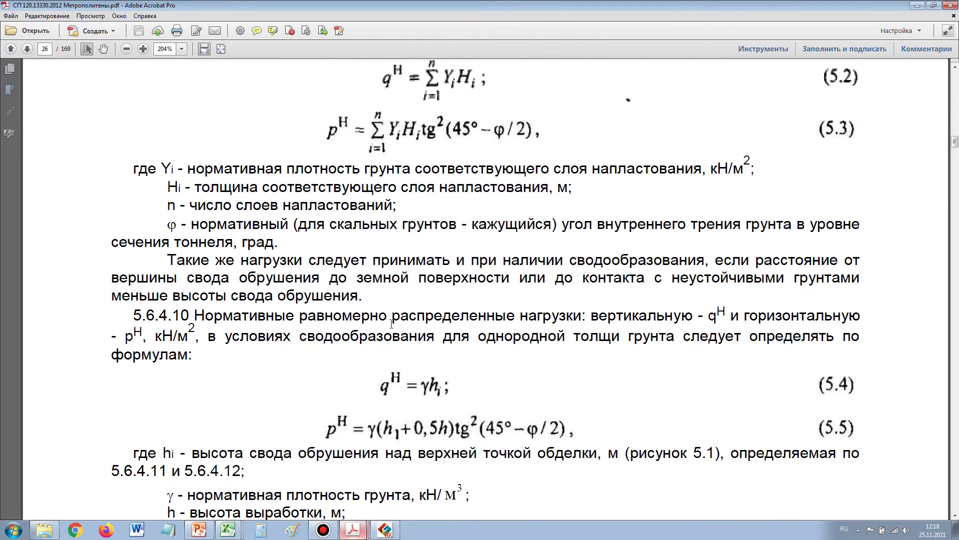
{"action": "scroll", "coordinate": [422, 216], "scroll_direction": "down", "scroll_amount": 2}
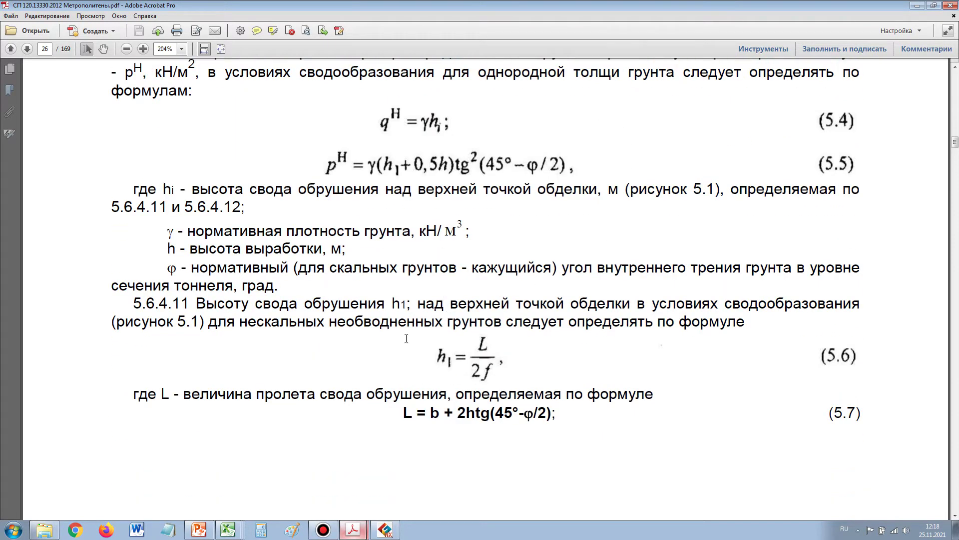
{"action": "left_click_drag", "start_coordinate": [167, 269], "coordinate": [500, 270]}
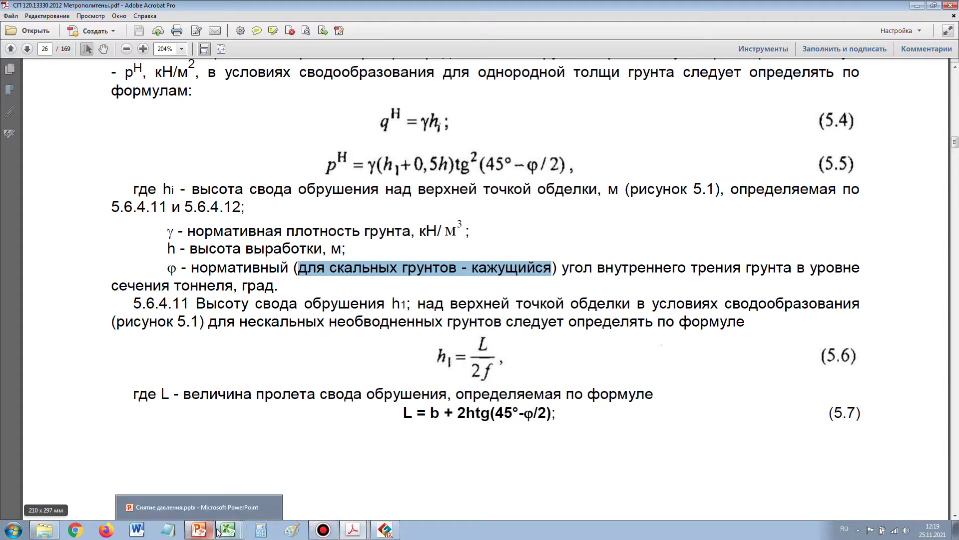
- Switch to Расчет СП.xlsx in Excel and compare the normative and apparent friction angle entries in rows 5 and 6
{"action": "mouse_move", "coordinate": [228, 533]}
{"action": "left_click", "coordinate": [223, 493]}
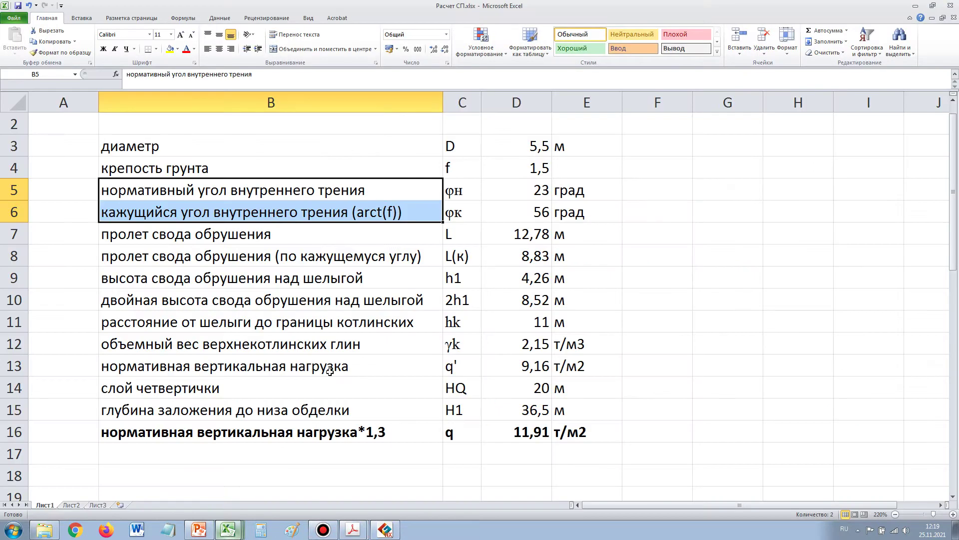
{"action": "left_click", "coordinate": [318, 190]}
{"action": "left_click", "coordinate": [463, 193]}
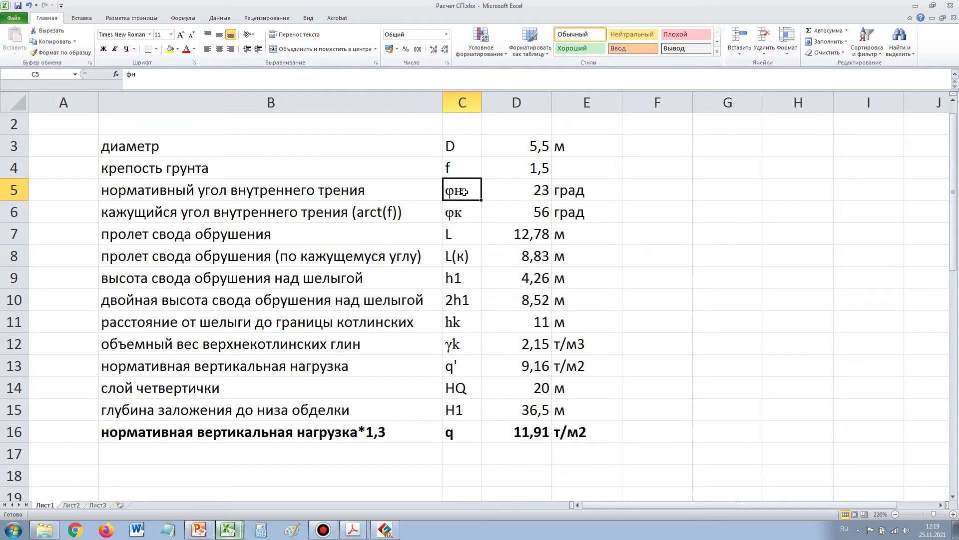
{"action": "left_click_drag", "start_coordinate": [465, 192], "coordinate": [600, 191]}
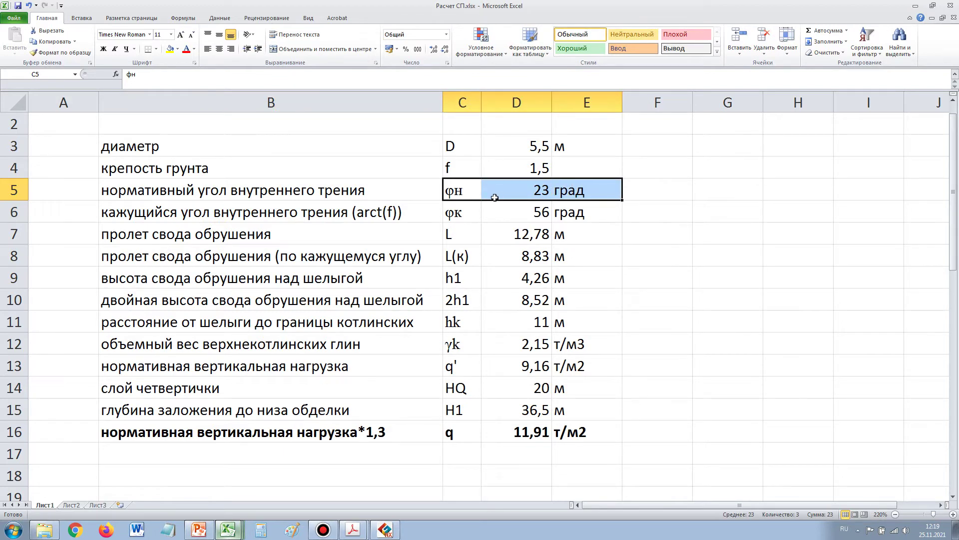
{"action": "left_click_drag", "start_coordinate": [473, 211], "coordinate": [589, 212]}
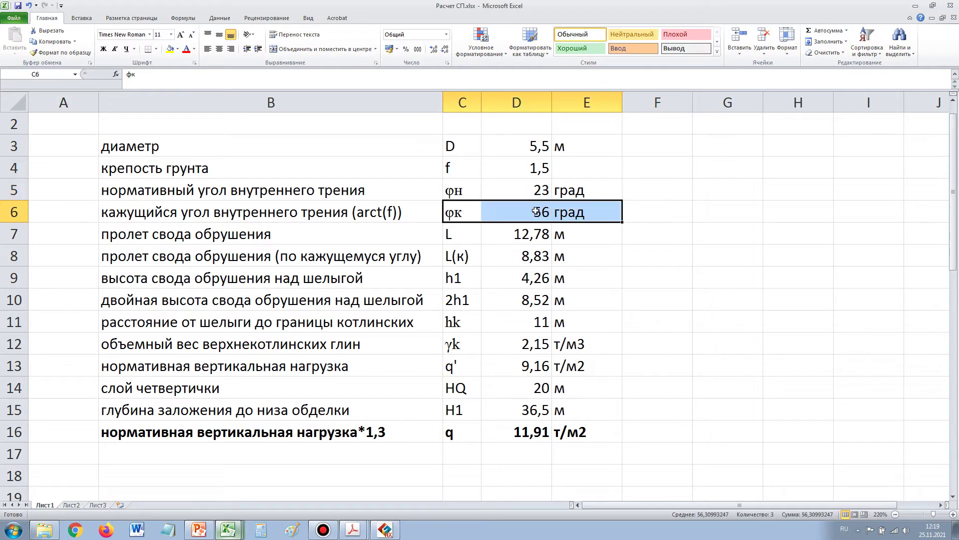
- Compare the two friction angles in D5 and D6 and the collapse arch span formulas based on them in rows 7 and 8
{"action": "left_click", "coordinate": [500, 212]}
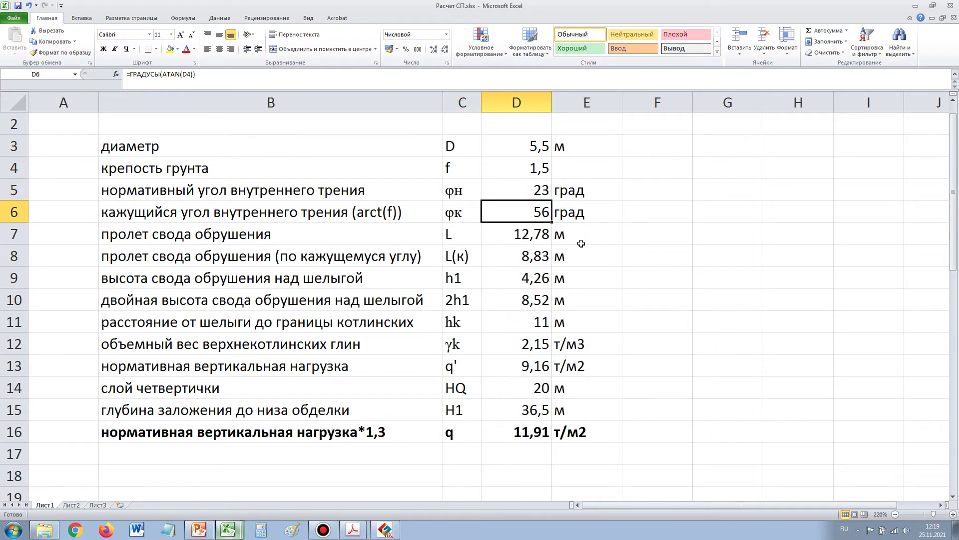
{"action": "left_click", "coordinate": [518, 190]}
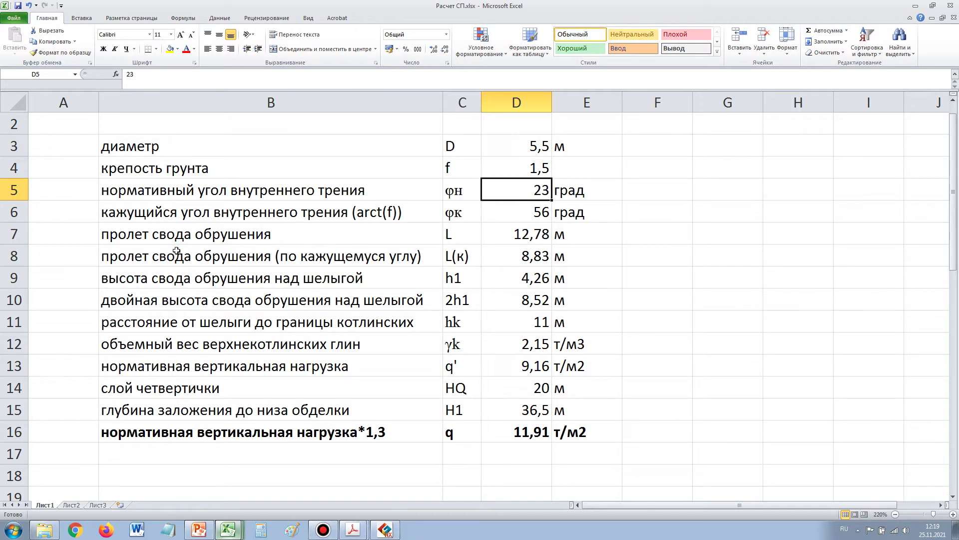
{"action": "left_click_drag", "start_coordinate": [265, 233], "coordinate": [559, 233]}
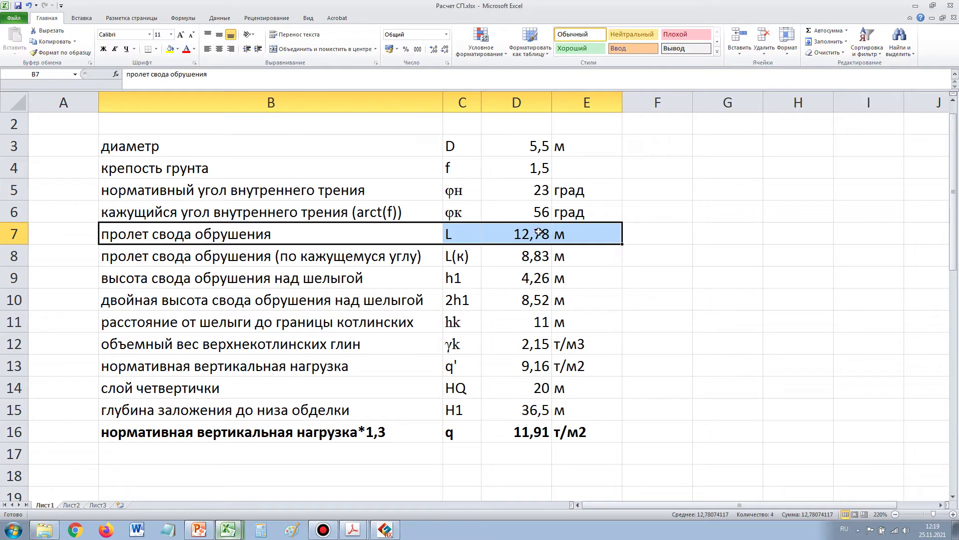
{"action": "left_click_drag", "start_coordinate": [242, 259], "coordinate": [559, 256]}
{"action": "left_click", "coordinate": [528, 258]}
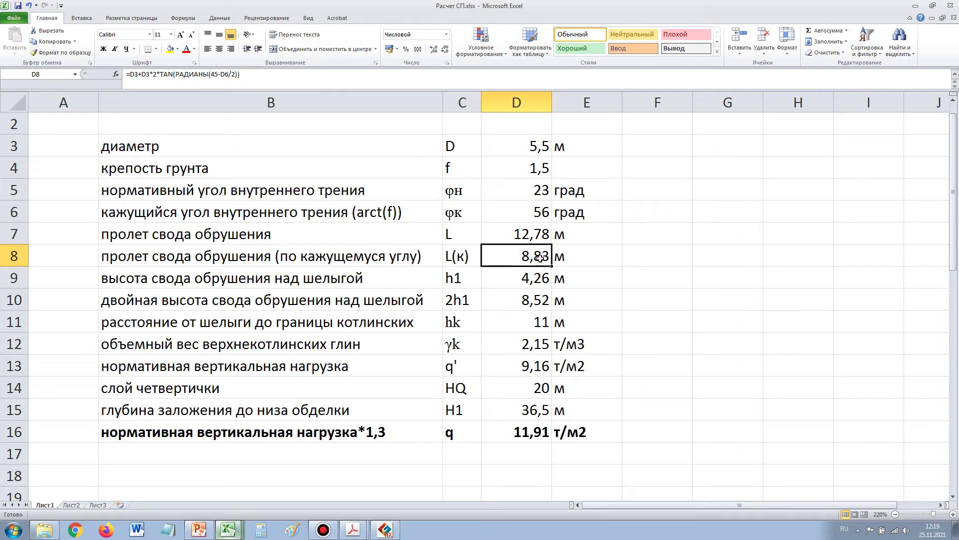
{"action": "left_click", "coordinate": [528, 242]}
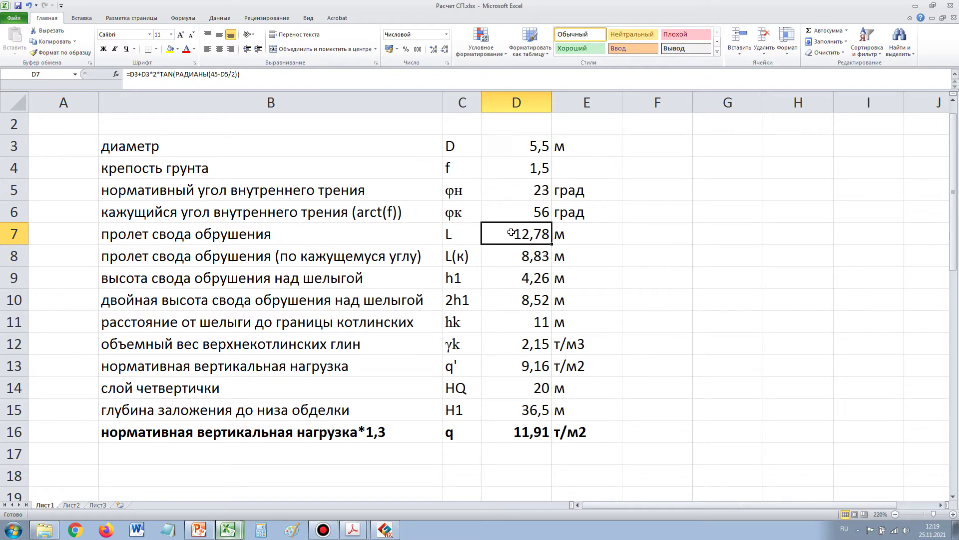
- Review the collapse arch height h1, the doubled height 2h1 and the crown-to-Kotlin-boundary distance hk in rows 9 to 11
{"action": "left_click_drag", "start_coordinate": [451, 281], "coordinate": [527, 279]}
{"action": "left_click_drag", "start_coordinate": [297, 282], "coordinate": [534, 282]}
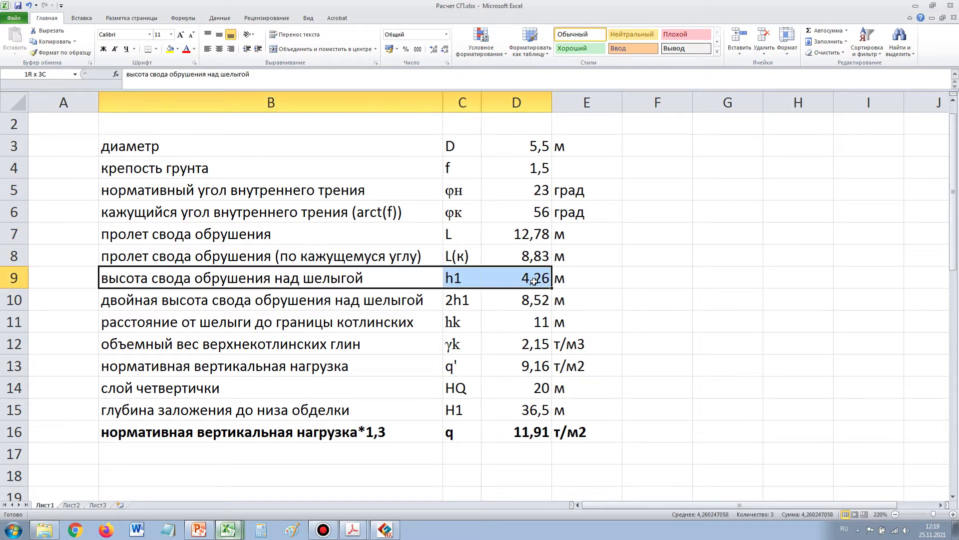
{"action": "left_click", "coordinate": [252, 299]}
{"action": "left_click_drag", "start_coordinate": [410, 299], "coordinate": [515, 298]}
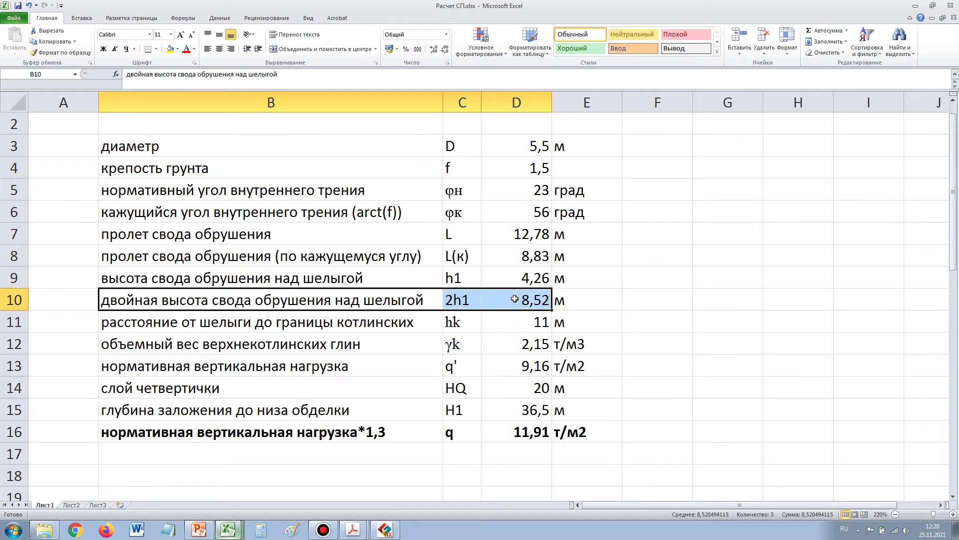
{"action": "left_click_drag", "start_coordinate": [255, 328], "coordinate": [491, 328]}
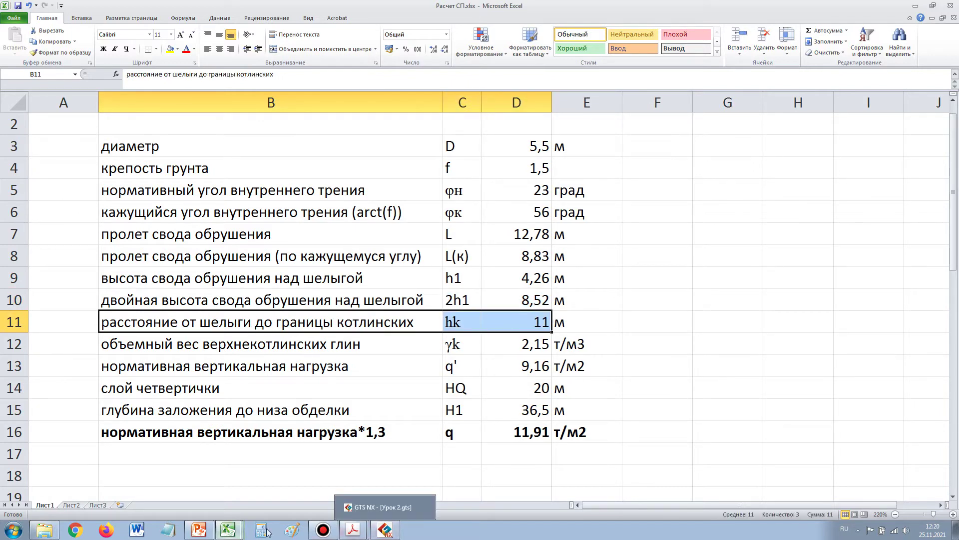
- Switch to GTS NX to examine the ground above the tunnel crown, and return to Расчет СП.xlsx in Excel
{"action": "left_click", "coordinate": [383, 531]}
{"action": "scroll", "coordinate": [453, 253], "scroll_direction": "down", "scroll_amount": 5}
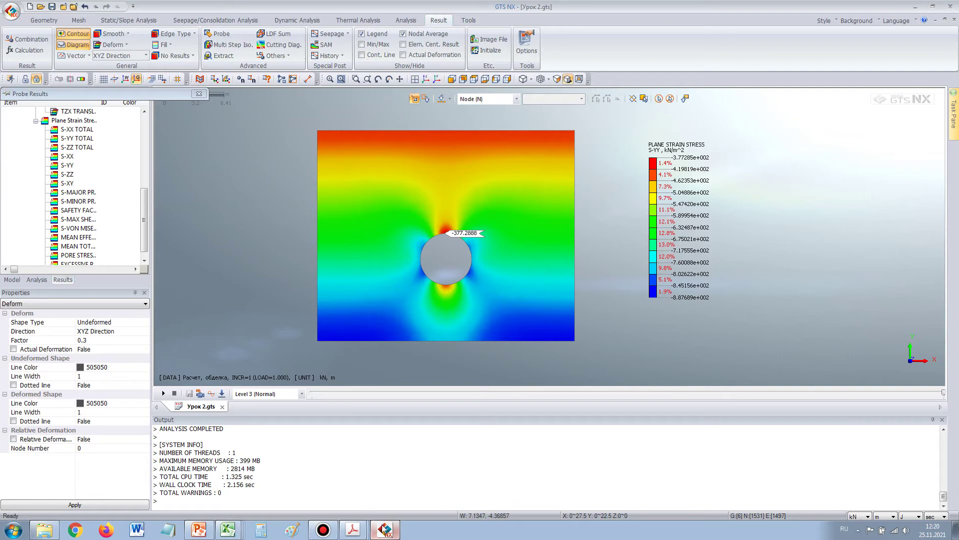
{"action": "left_click", "coordinate": [228, 529]}
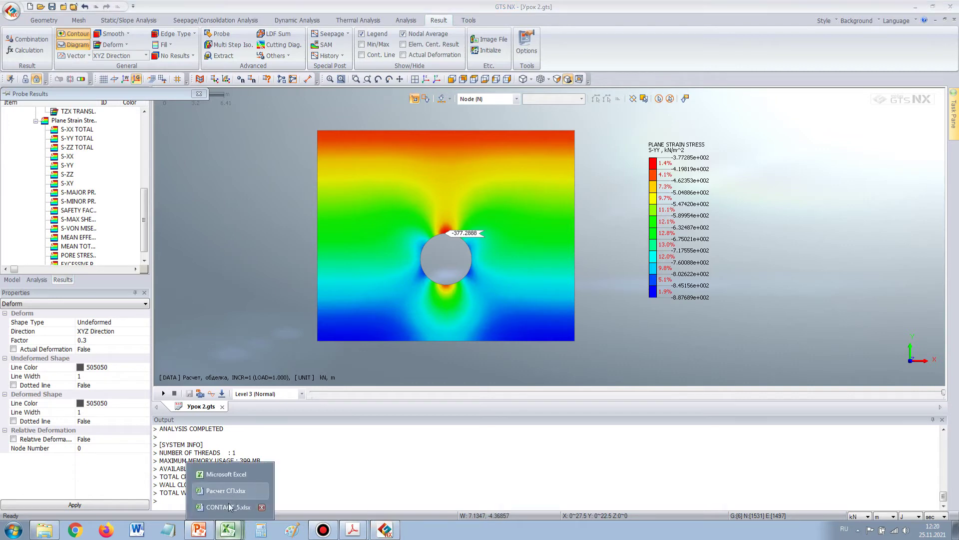
{"action": "left_click", "coordinate": [226, 491]}
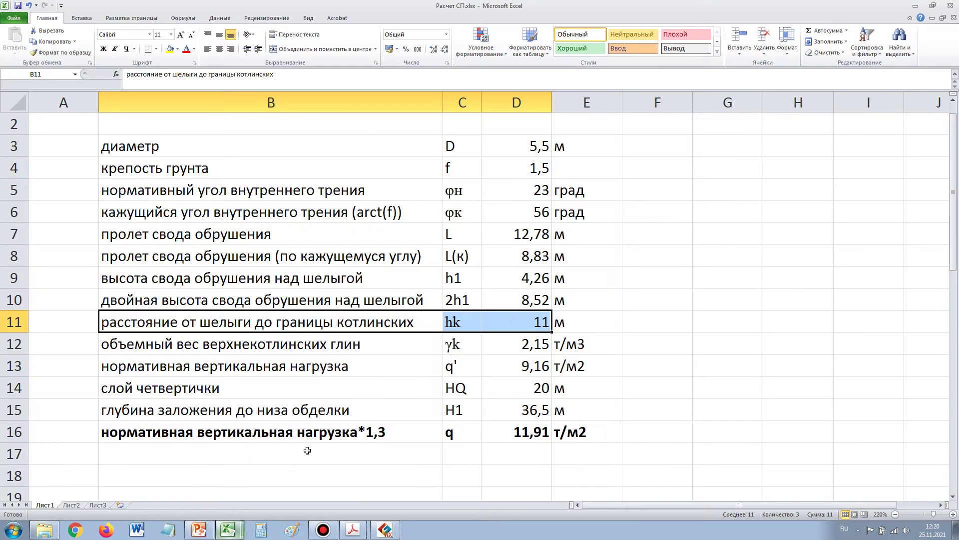
- Compare the doubled collapse arch height in D10 with the distance from the crown to the Kotlin boundary in D11
{"action": "left_click", "coordinate": [499, 319]}
{"action": "left_click", "coordinate": [518, 301]}
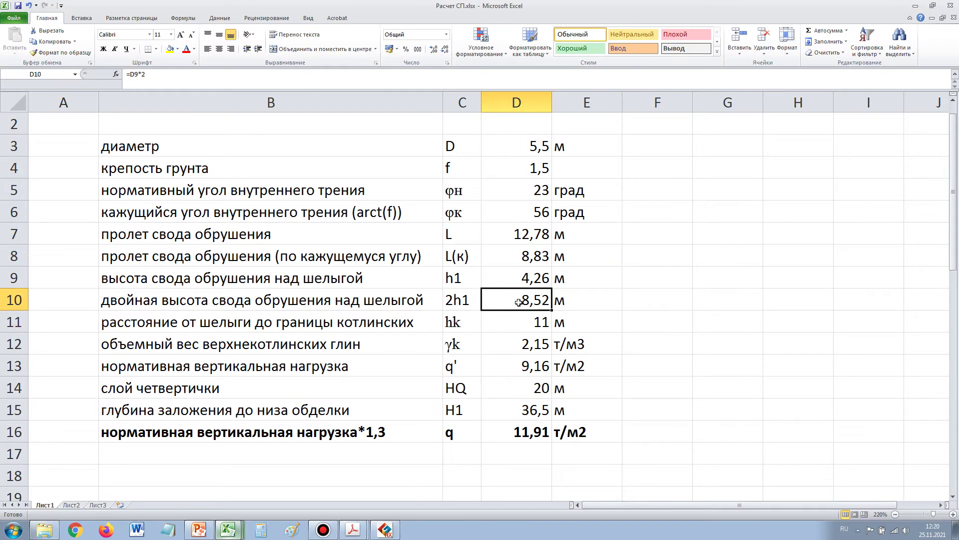
{"action": "left_click", "coordinate": [474, 304]}
{"action": "left_click", "coordinate": [515, 301]}
{"action": "left_click", "coordinate": [530, 327]}
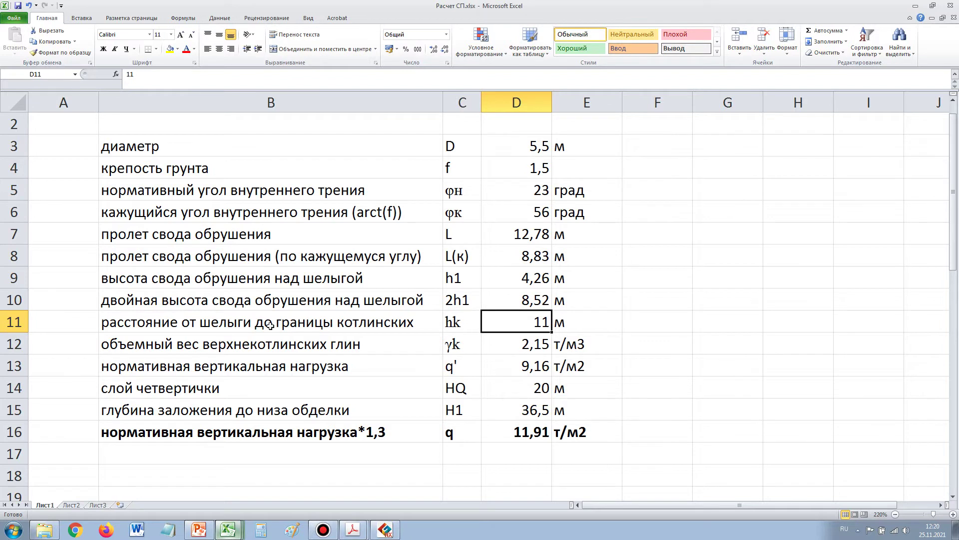
- Review the clay unit weight, normative vertical load, Quaternary layer and depth to the lining's underside in rows 12 to 15
{"action": "left_click_drag", "start_coordinate": [273, 345], "coordinate": [499, 343]}
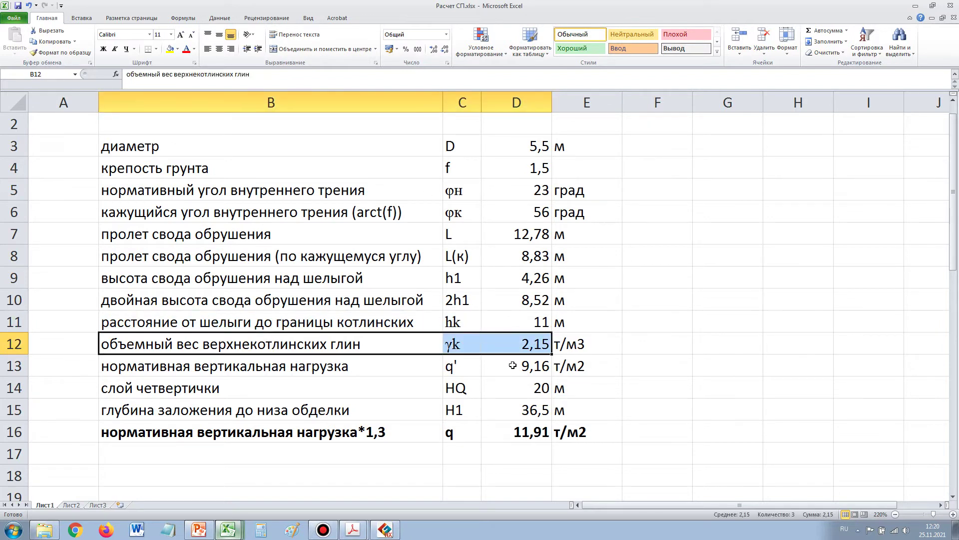
{"action": "left_click_drag", "start_coordinate": [367, 370], "coordinate": [495, 371]}
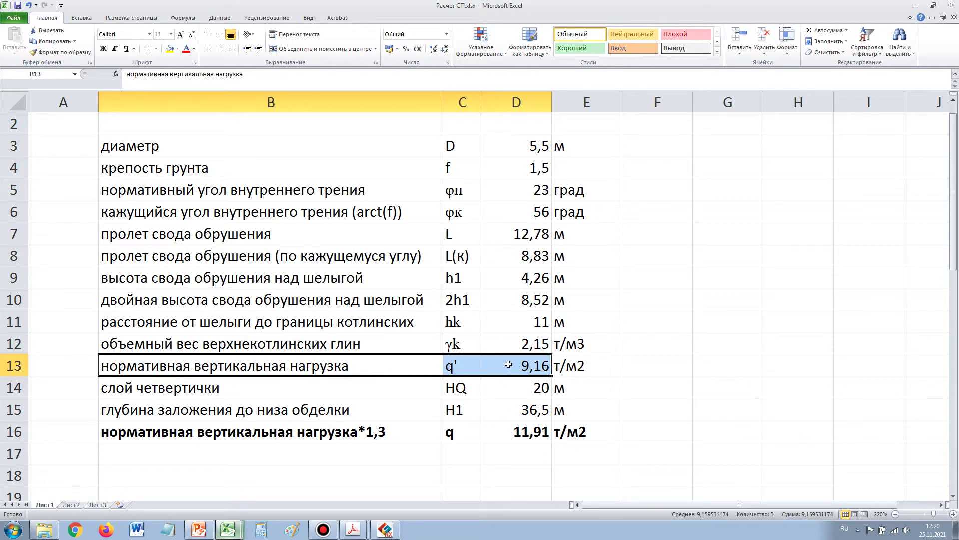
{"action": "left_click", "coordinate": [375, 390]}
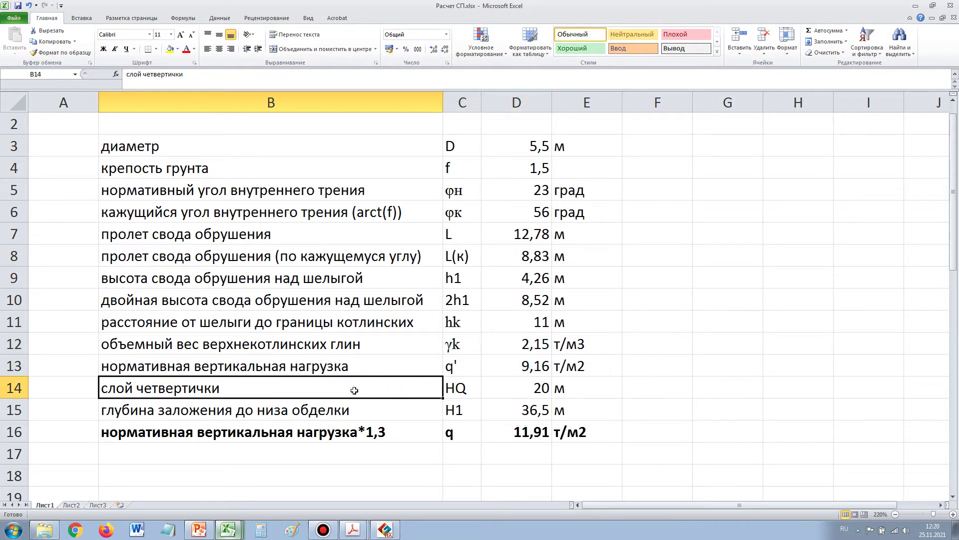
{"action": "left_click", "coordinate": [519, 386]}
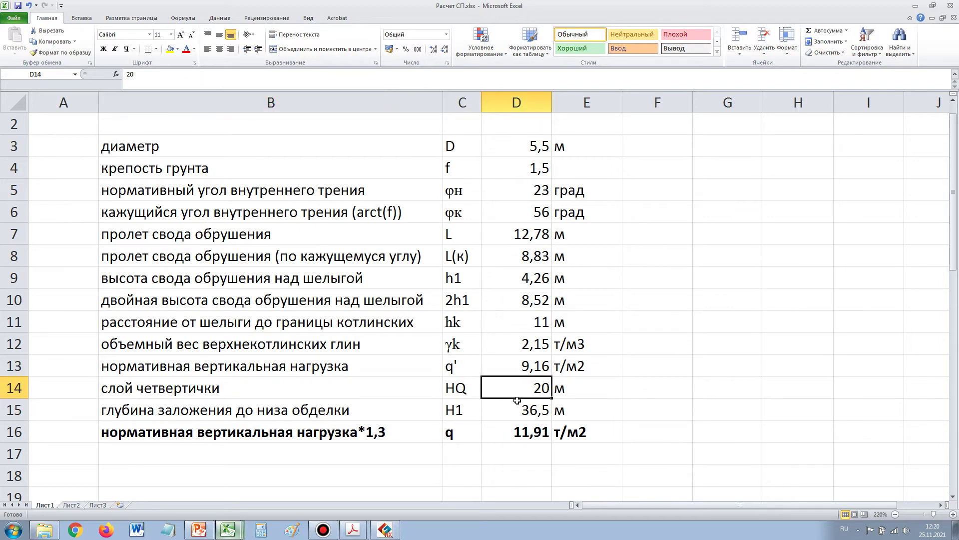
{"action": "left_click_drag", "start_coordinate": [268, 393], "coordinate": [497, 391]}
{"action": "left_click", "coordinate": [527, 383]}
{"action": "left_click", "coordinate": [206, 416]}
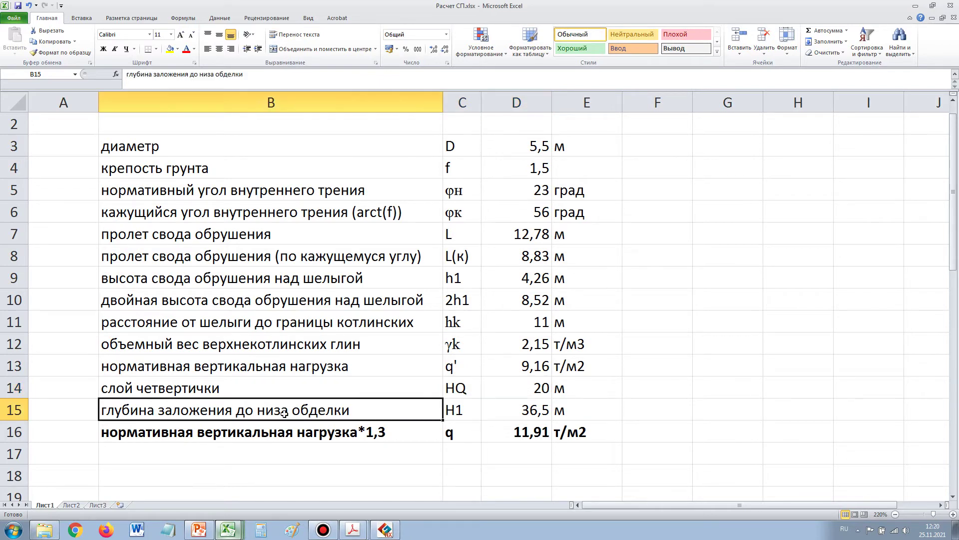
{"action": "left_click", "coordinate": [511, 411]}
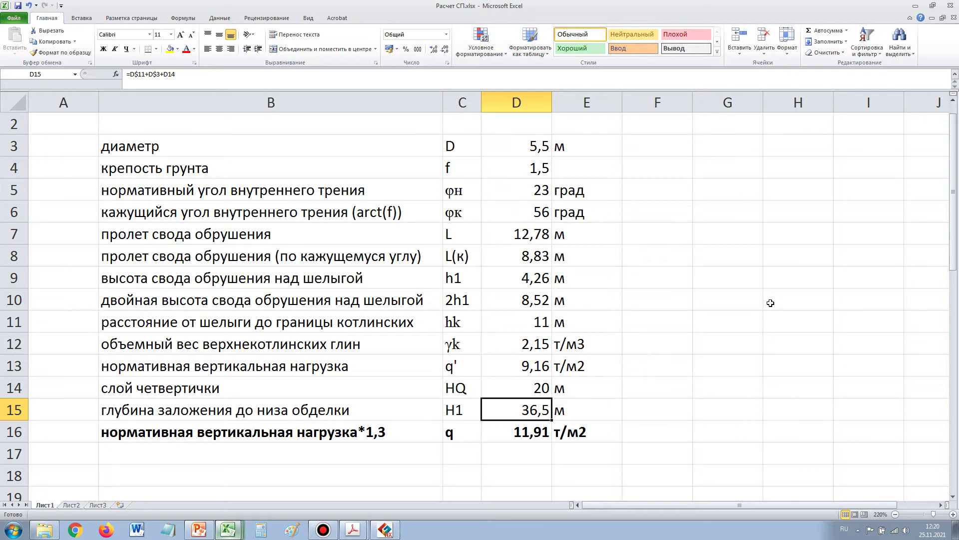
- Switch to СП 120.13330.2012 Метрополитены in Adobe Acrobat and highlight the coefficient К=Н/45 and the wording "пределах до 30 %" on page 27
{"action": "mouse_move", "coordinate": [353, 529]}
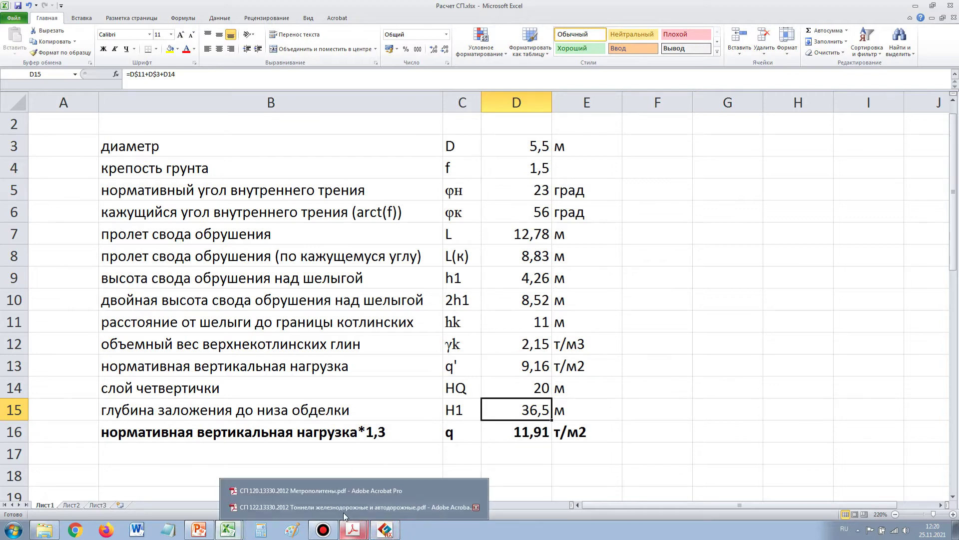
{"action": "left_click", "coordinate": [335, 491]}
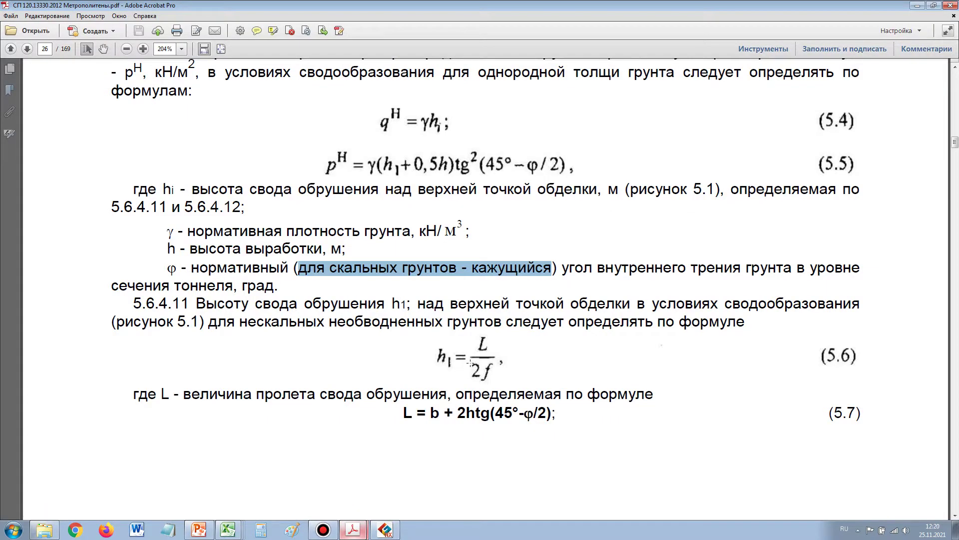
{"action": "scroll", "coordinate": [440, 340], "scroll_direction": "down", "scroll_amount": 10}
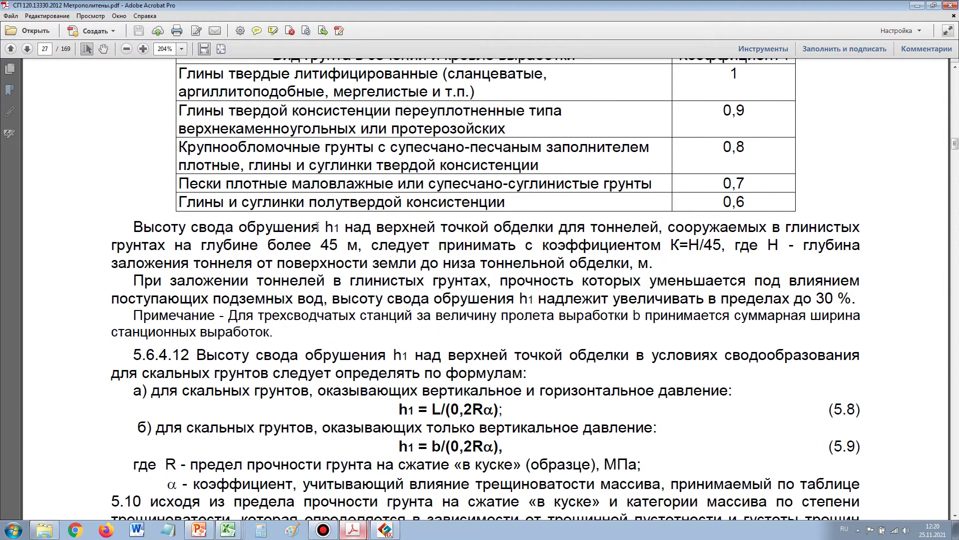
{"action": "left_click_drag", "start_coordinate": [317, 227], "coordinate": [722, 245]}
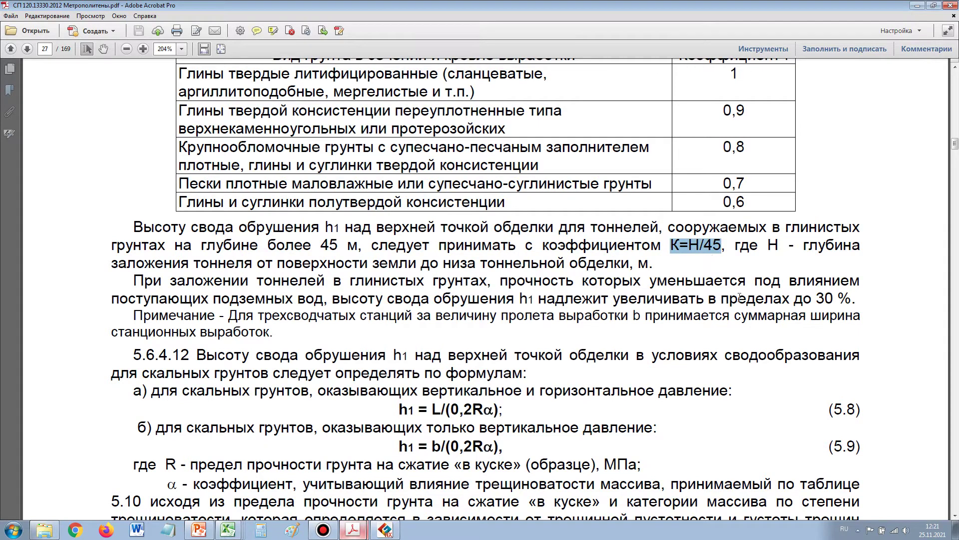
{"action": "left_click_drag", "start_coordinate": [740, 297], "coordinate": [842, 293]}
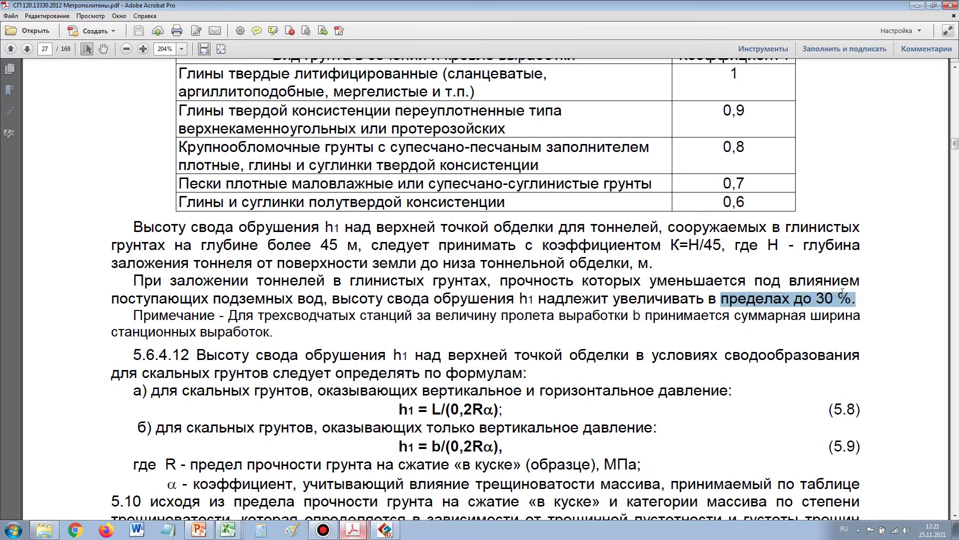
- Return to Расчет СП.xlsx and examine the normative vertical load multiplied by 1,3 in row 16
{"action": "left_click", "coordinate": [917, 6]}
{"action": "left_click", "coordinate": [512, 428]}
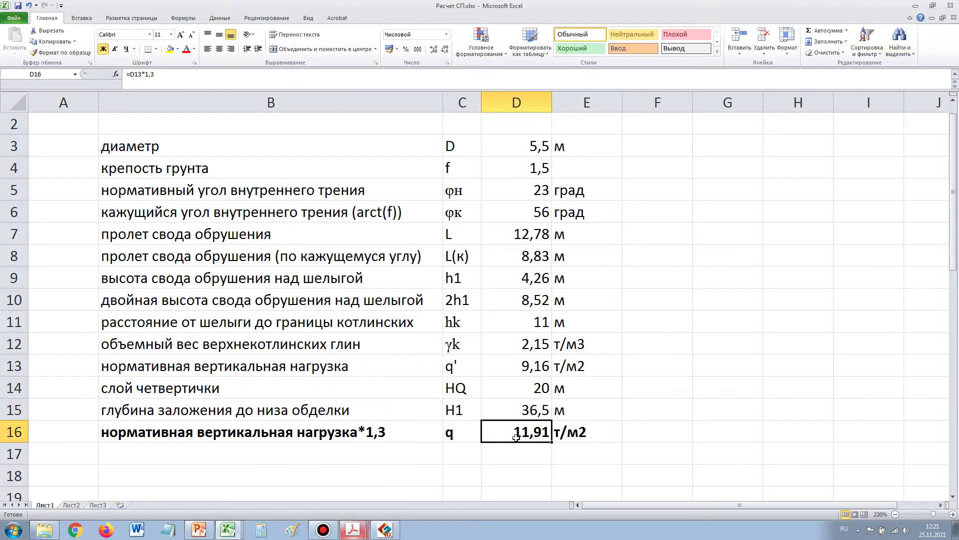
{"action": "left_click_drag", "start_coordinate": [343, 431], "coordinate": [540, 444]}
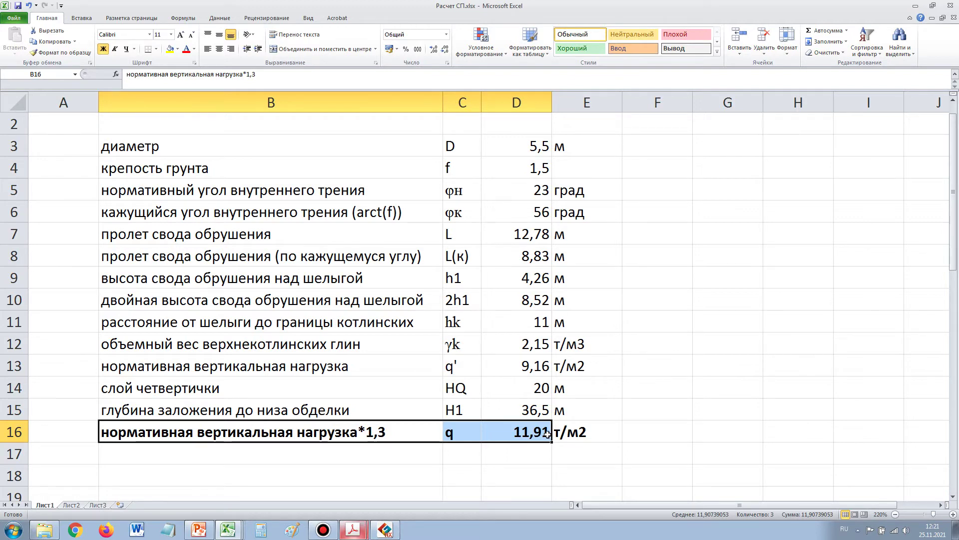
{"action": "left_click", "coordinate": [526, 428]}
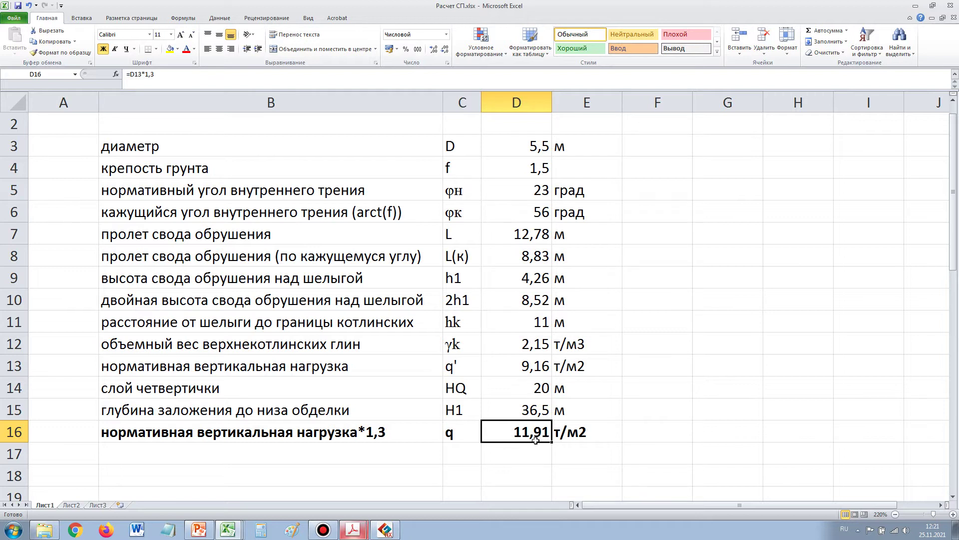
- Enter 120 in cell D17, below the factored vertical load
{"action": "left_click", "coordinate": [523, 449]}
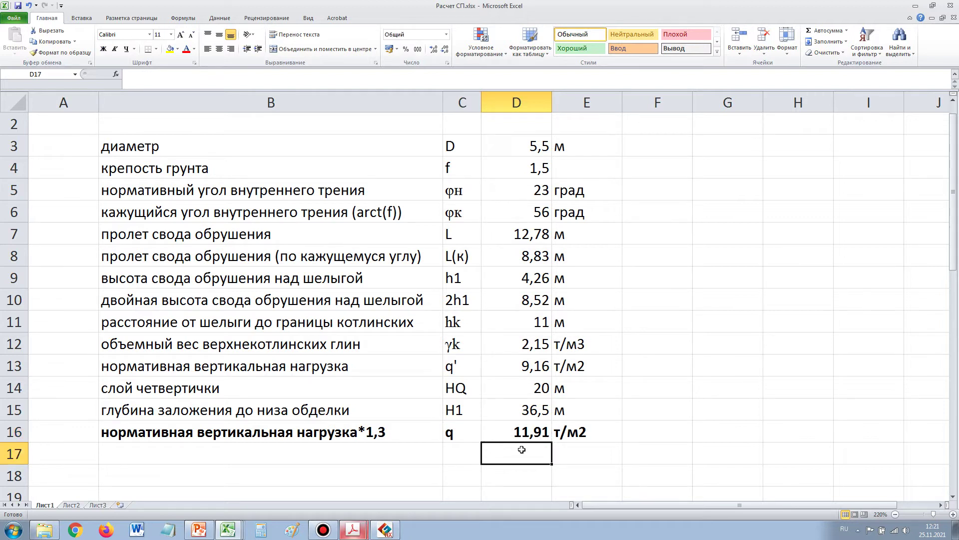
{"action": "type", "text": "120"}
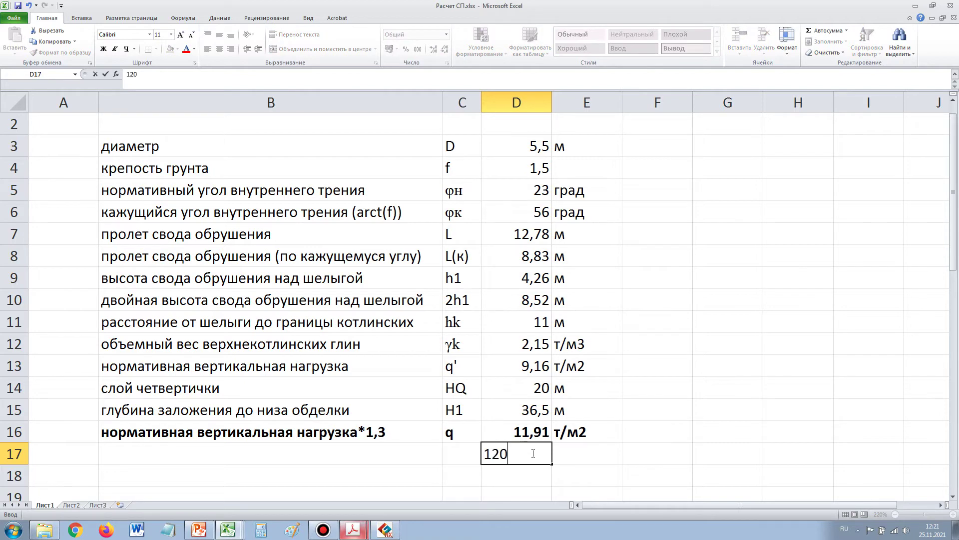
{"action": "left_click", "coordinate": [610, 450]}
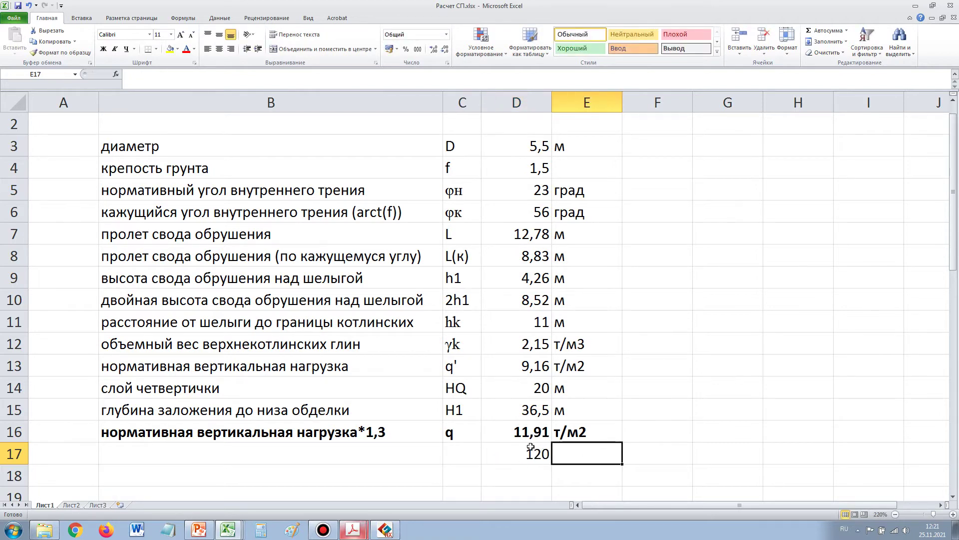
- Switch to GTS NX, examine the S-YY stress at the tunnel crown and divide 380 by 12 in Calculator
{"action": "left_click", "coordinate": [381, 534]}
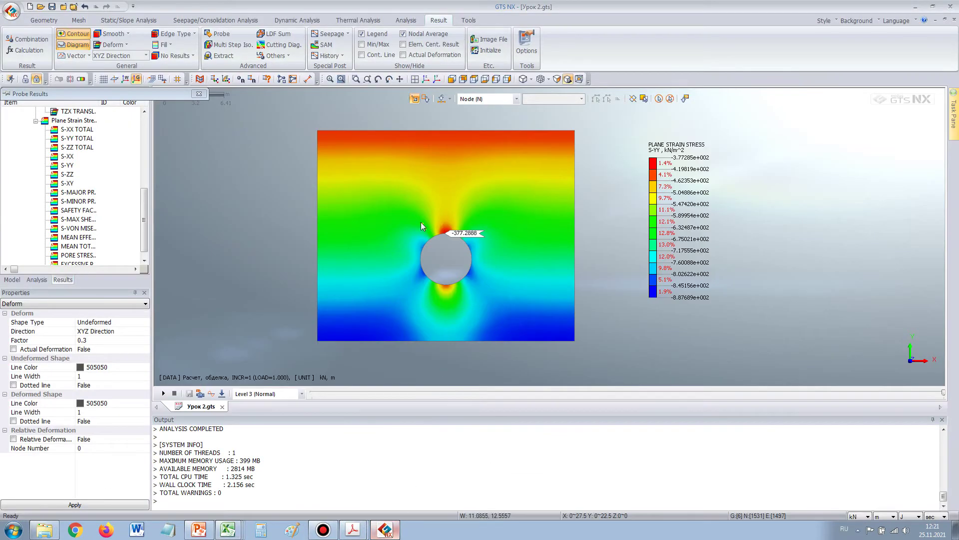
{"action": "scroll", "coordinate": [444, 238], "scroll_direction": "up", "scroll_amount": 2}
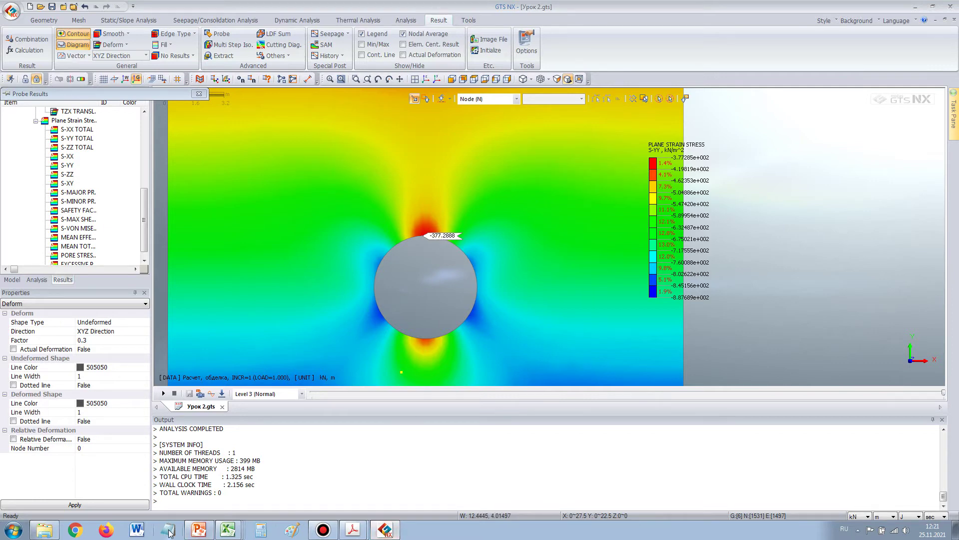
{"action": "left_click", "coordinate": [260, 530]}
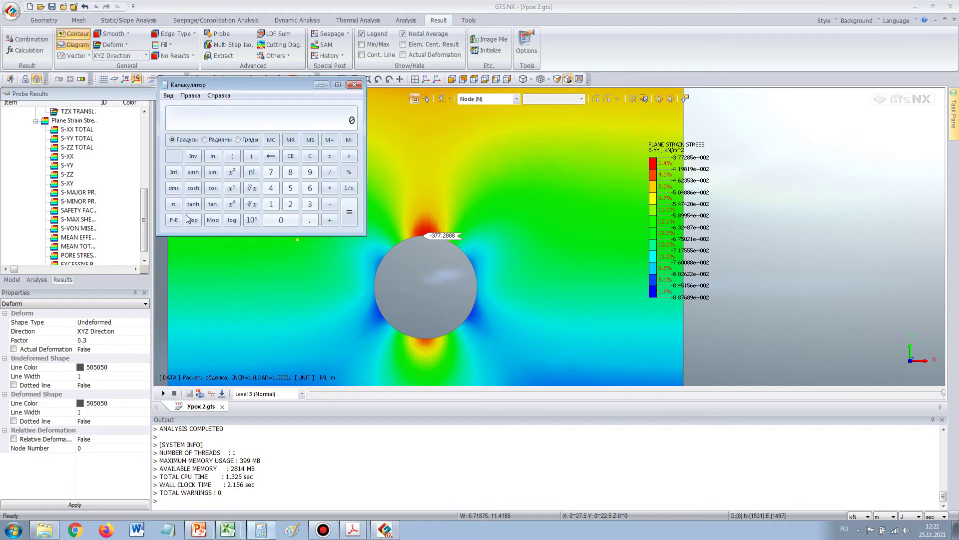
{"action": "left_click", "coordinate": [310, 203]}
{"action": "left_click", "coordinate": [290, 172]}
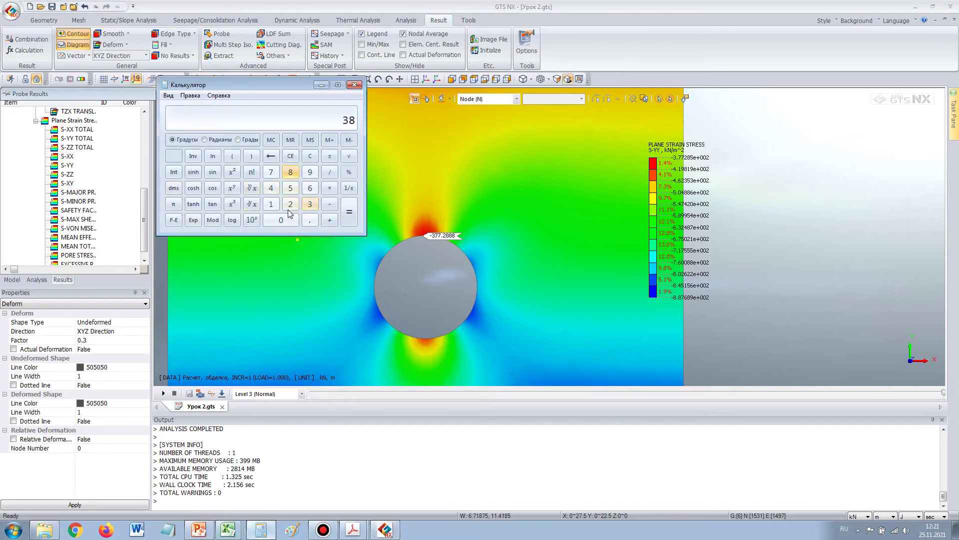
{"action": "left_click", "coordinate": [281, 220]}
{"action": "left_click", "coordinate": [330, 172]}
{"action": "left_click", "coordinate": [271, 204]}
{"action": "left_click", "coordinate": [290, 204]}
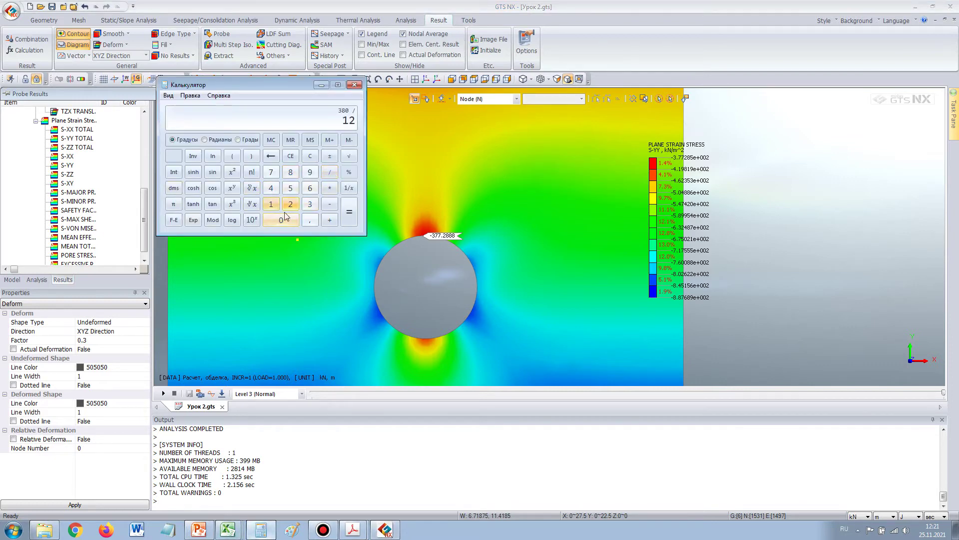
{"action": "key", "text": "Return"}
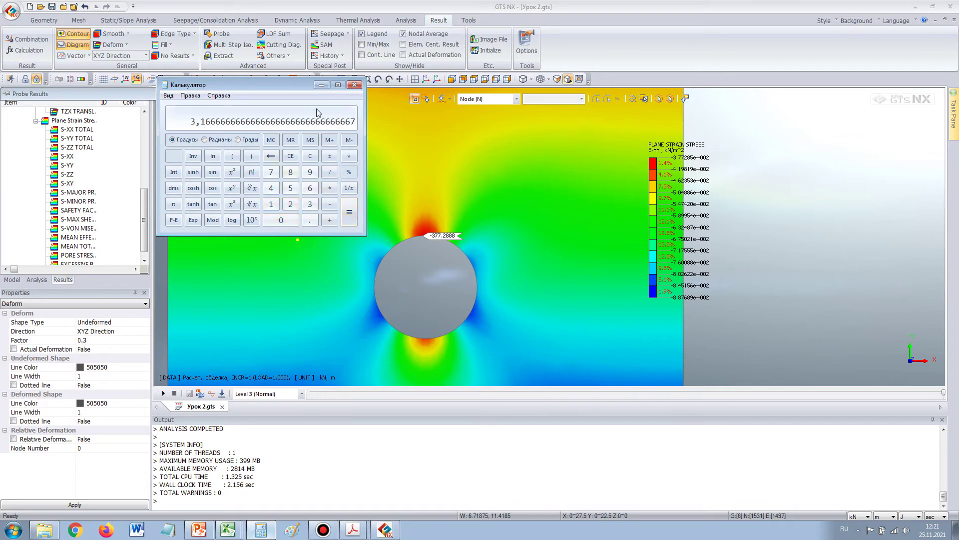
{"action": "left_click", "coordinate": [354, 85]}
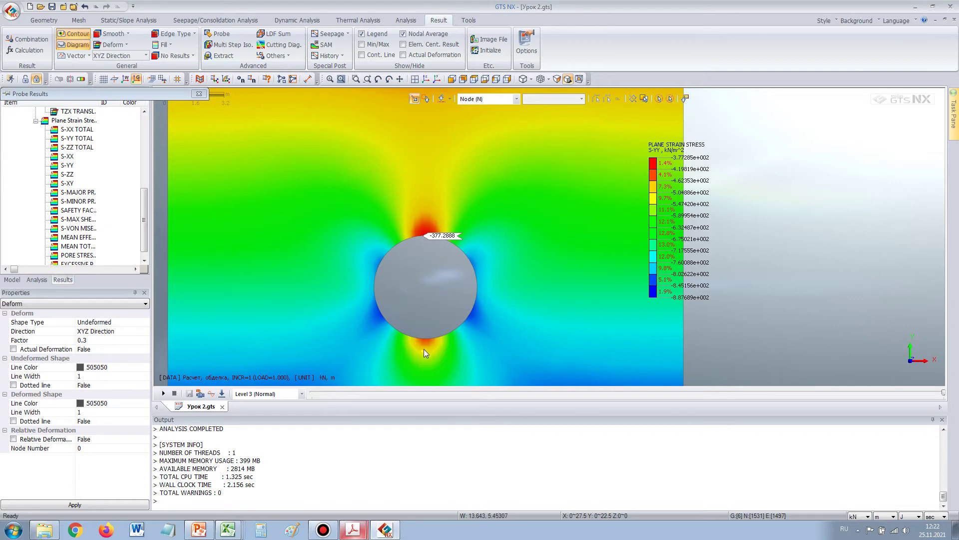
- Switch to Снятие давления.pptx in PowerPoint and start the slide show from the current rock pressure–deformation slide
{"action": "left_click", "coordinate": [192, 533]}
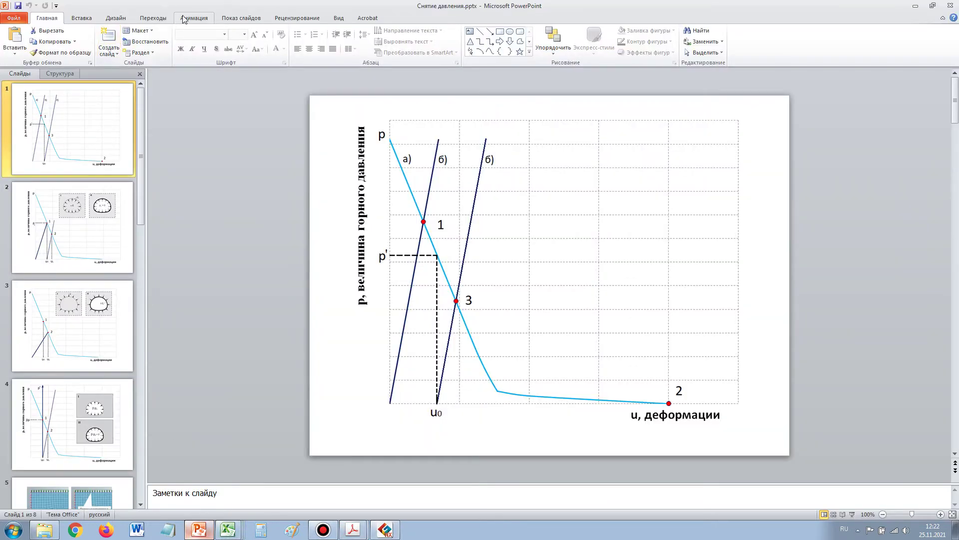
{"action": "left_click", "coordinate": [241, 18]}
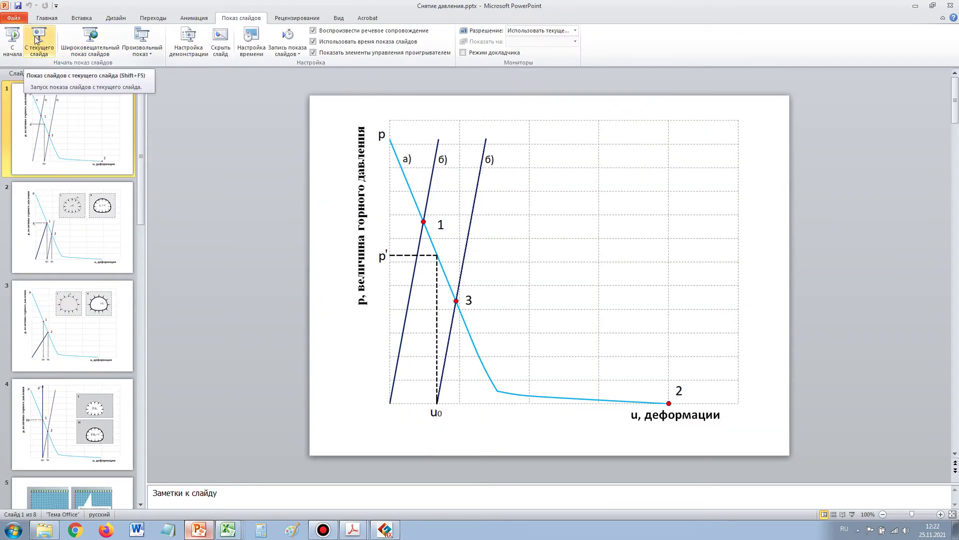
{"action": "left_click", "coordinate": [36, 40]}
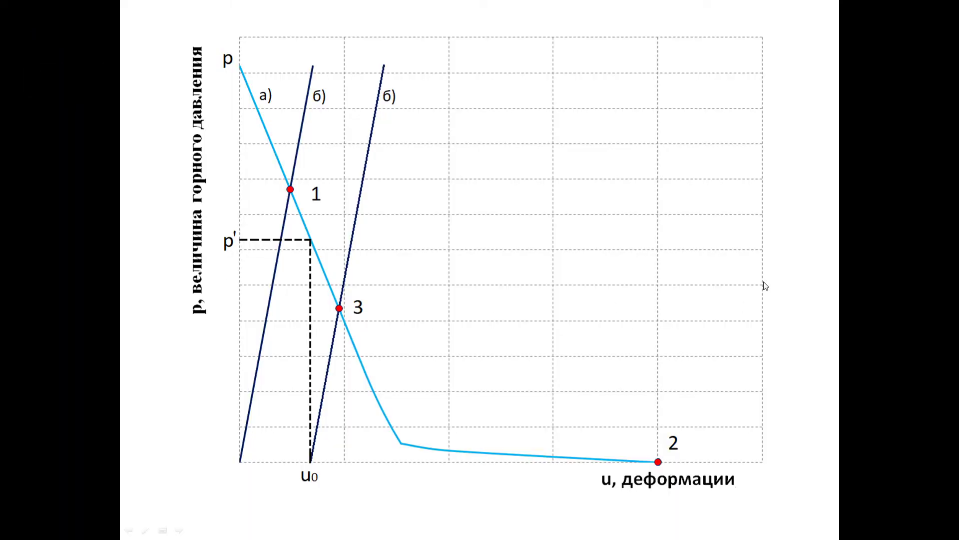
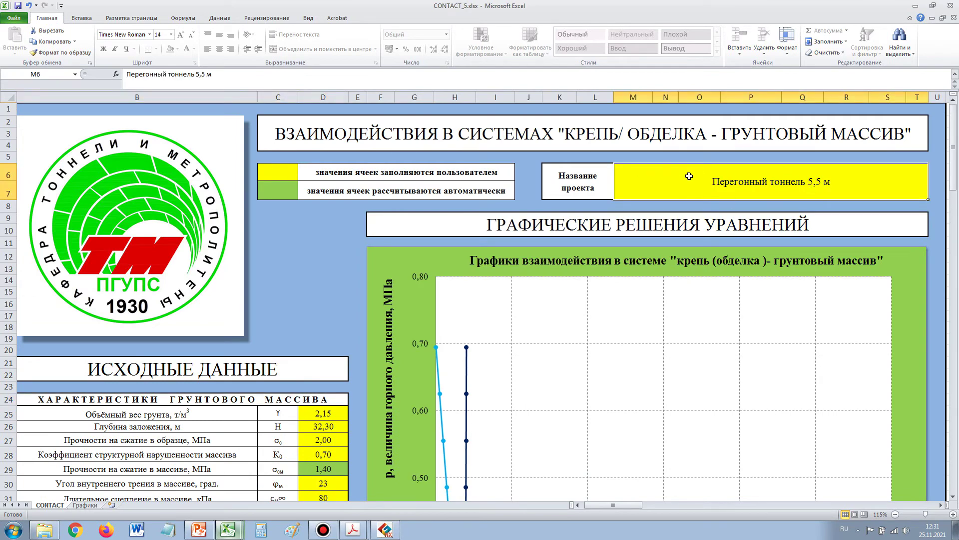
- Review the soil unit weight and tunnel depth under ХАРАКТЕРИСТИКИ ГРУНТОВОГО МАССИВА in CONTACT_5.xlsx against the pressure graph
{"action": "scroll", "coordinate": [651, 214], "scroll_direction": "down", "scroll_amount": 1}
{"action": "scroll", "coordinate": [467, 221], "scroll_direction": "down", "scroll_amount": 6}
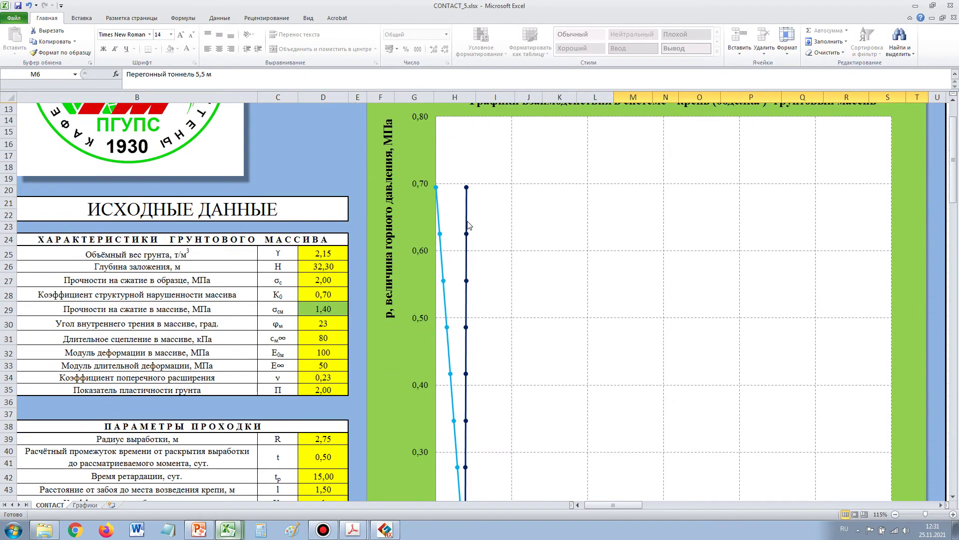
{"action": "mouse_move", "coordinate": [316, 148]}
{"action": "left_mouse_down"}
{"action": "mouse_move", "coordinate": [314, 283]}
{"action": "mouse_move", "coordinate": [337, 158]}
{"action": "mouse_move", "coordinate": [325, 148]}
{"action": "left_mouse_up"}
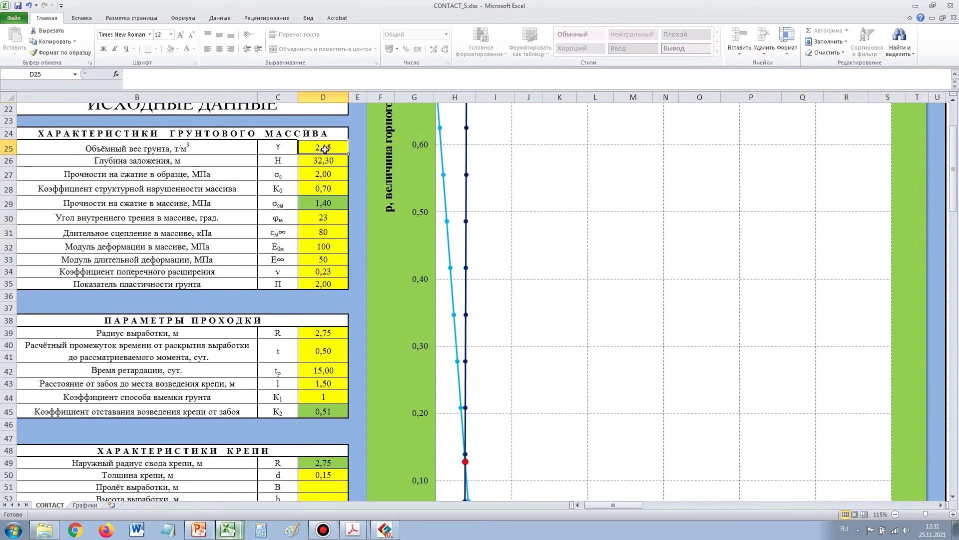
{"action": "left_click", "coordinate": [324, 159]}
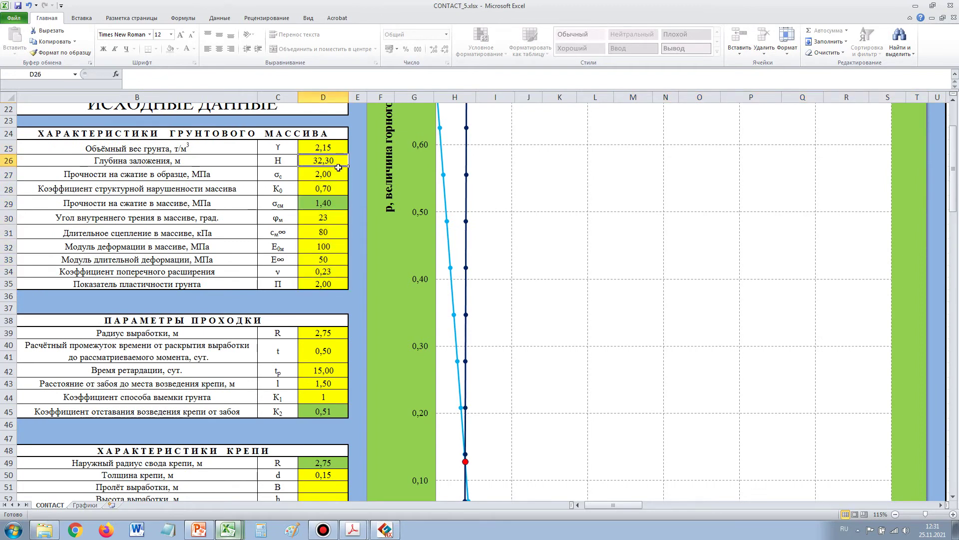
{"action": "scroll", "coordinate": [331, 170], "scroll_direction": "up", "scroll_amount": 3}
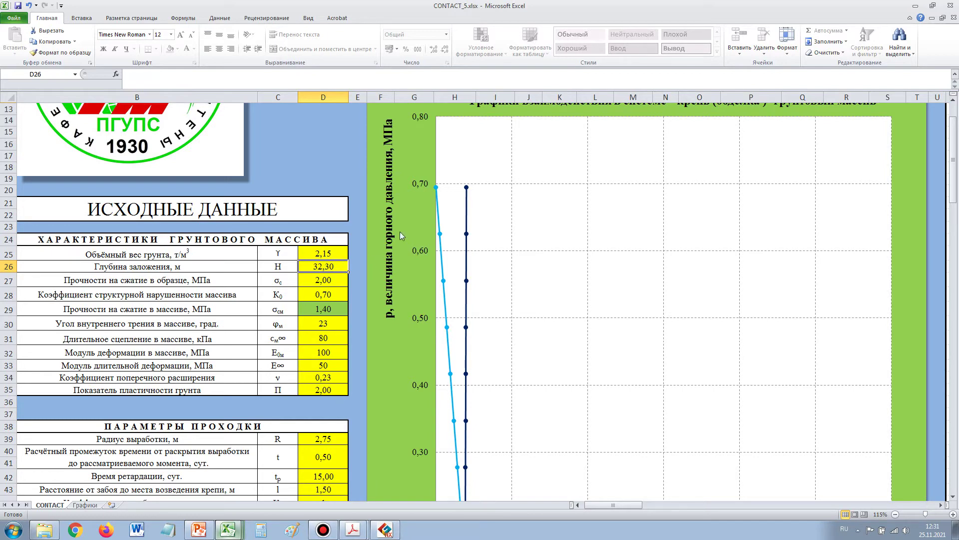
{"action": "scroll", "coordinate": [428, 215], "scroll_direction": "down", "scroll_amount": 1}
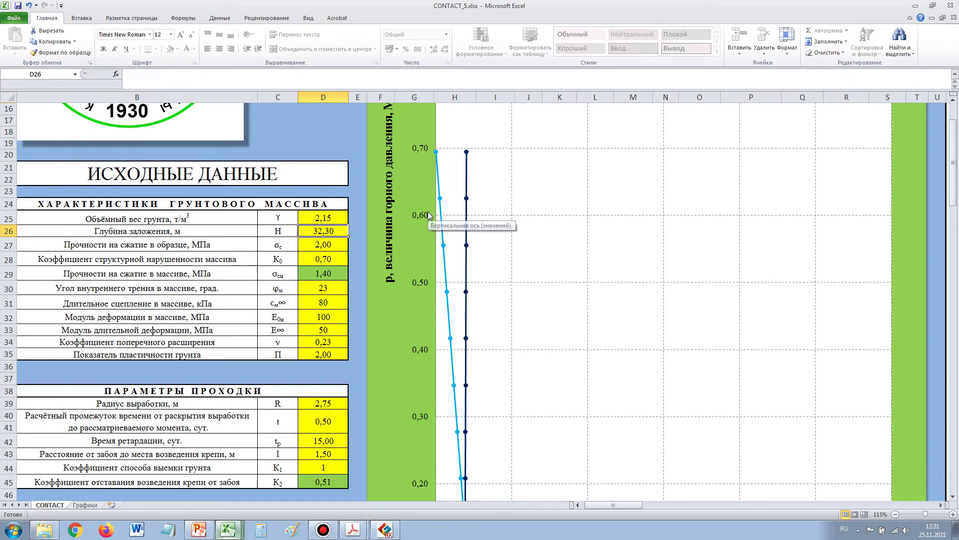
- Switch to the GTS NX displacement results and add 20 + 11 + 2,75 in Calculator to work out the tunnel depth
{"action": "left_click", "coordinate": [385, 530]}
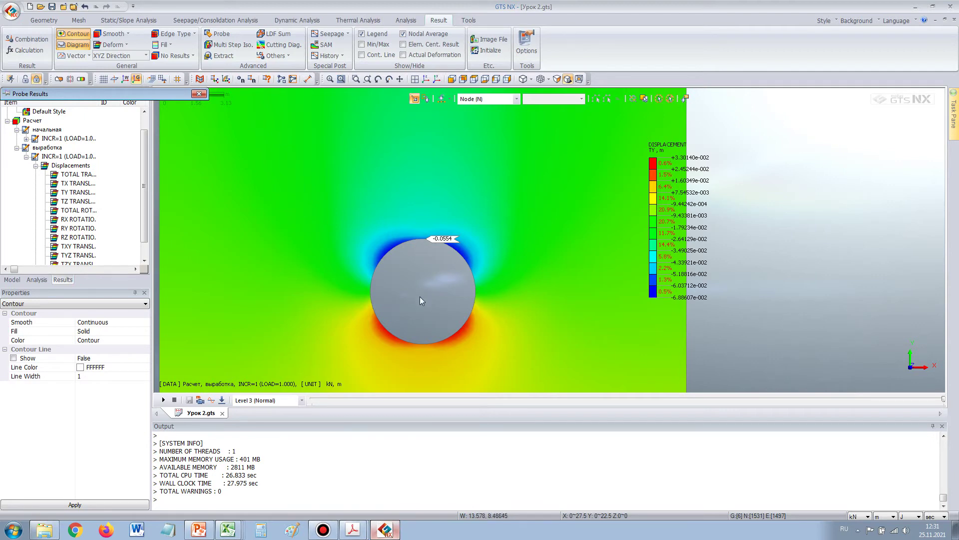
{"action": "left_click", "coordinate": [261, 530]}
{"action": "left_click", "coordinate": [291, 204]}
{"action": "left_click", "coordinate": [281, 219]}
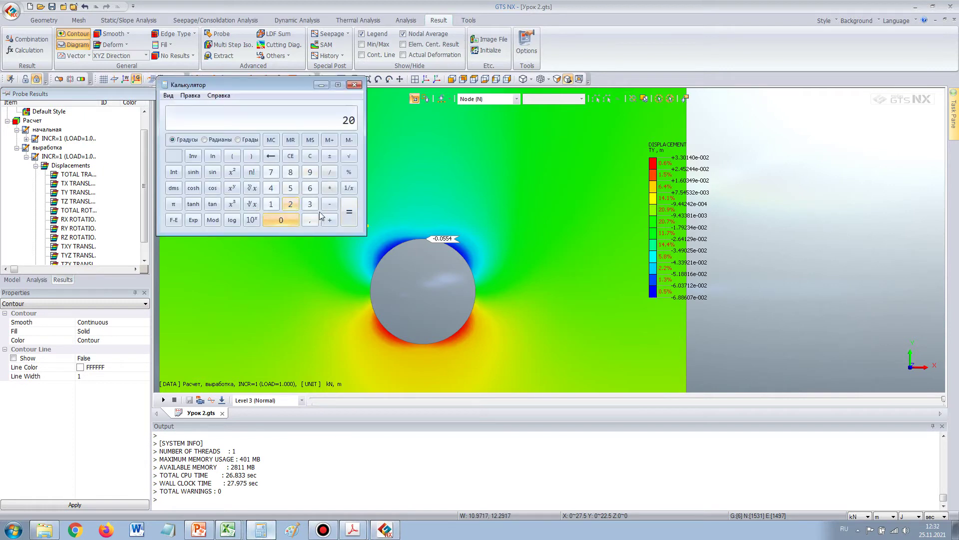
{"action": "left_click", "coordinate": [271, 204]}
{"action": "left_click", "coordinate": [270, 204]}
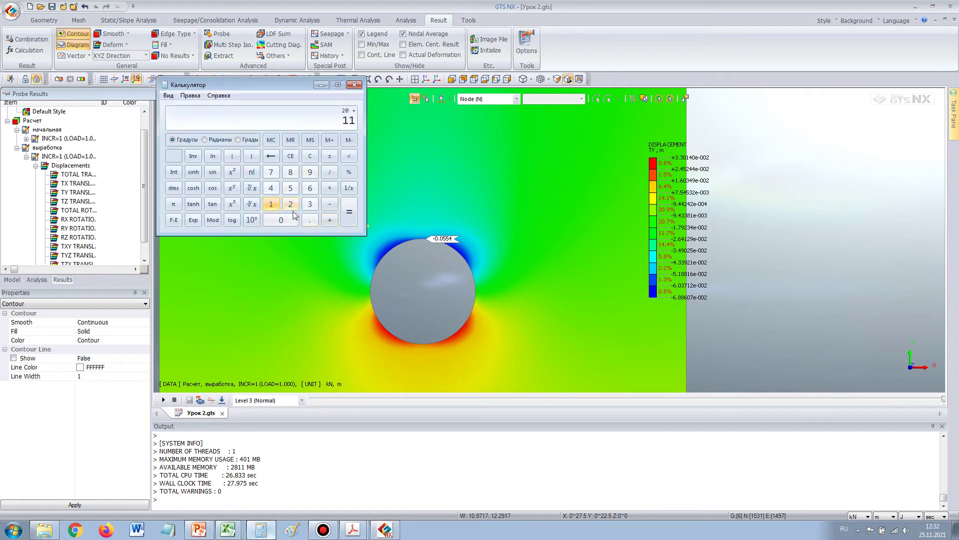
{"action": "left_click", "coordinate": [329, 219]}
{"action": "left_click", "coordinate": [290, 204]}
{"action": "left_click", "coordinate": [310, 220]}
{"action": "left_click", "coordinate": [271, 171]}
{"action": "left_click", "coordinate": [290, 188]}
{"action": "left_click", "coordinate": [351, 216]}
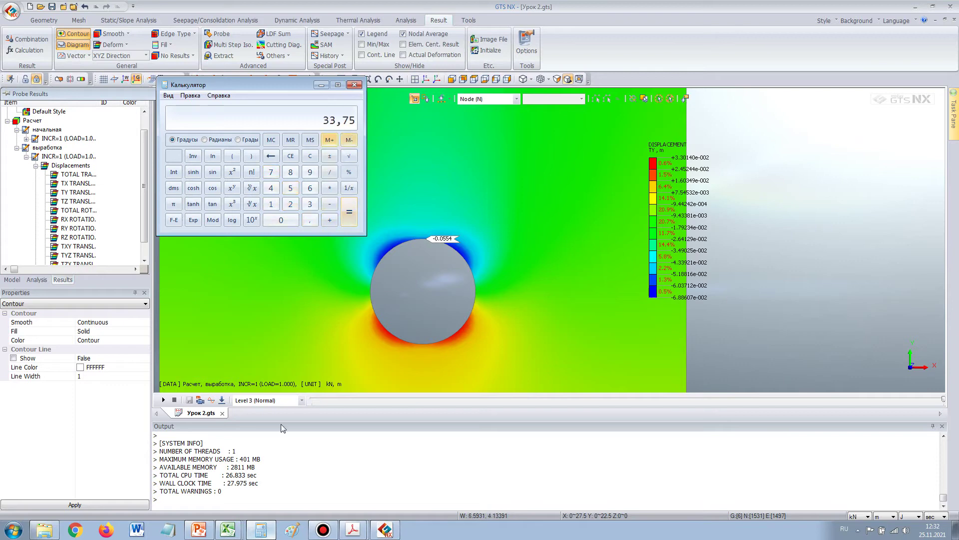
- Return to CONTACT_5.xlsx and examine the soil unit weight in row 25
{"action": "left_click", "coordinate": [227, 532]}
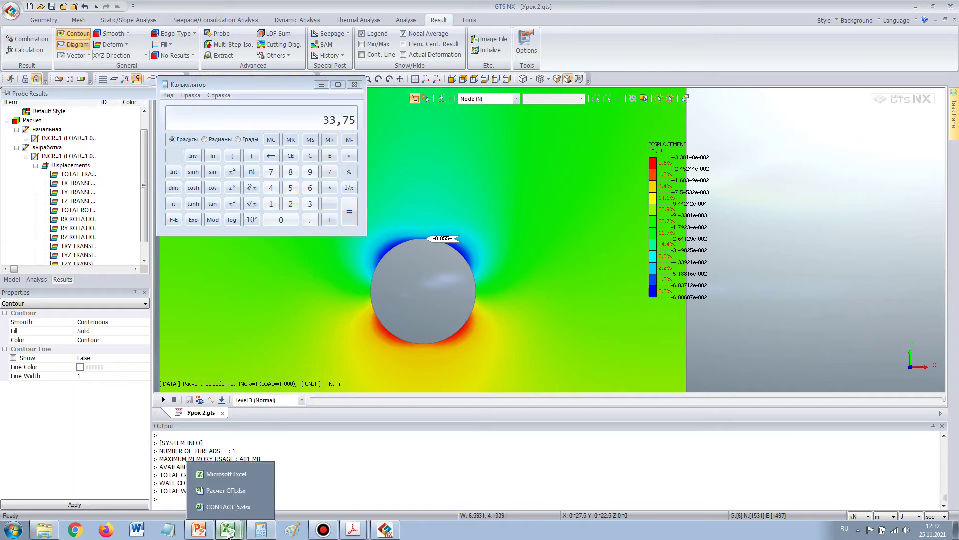
{"action": "left_click", "coordinate": [221, 505]}
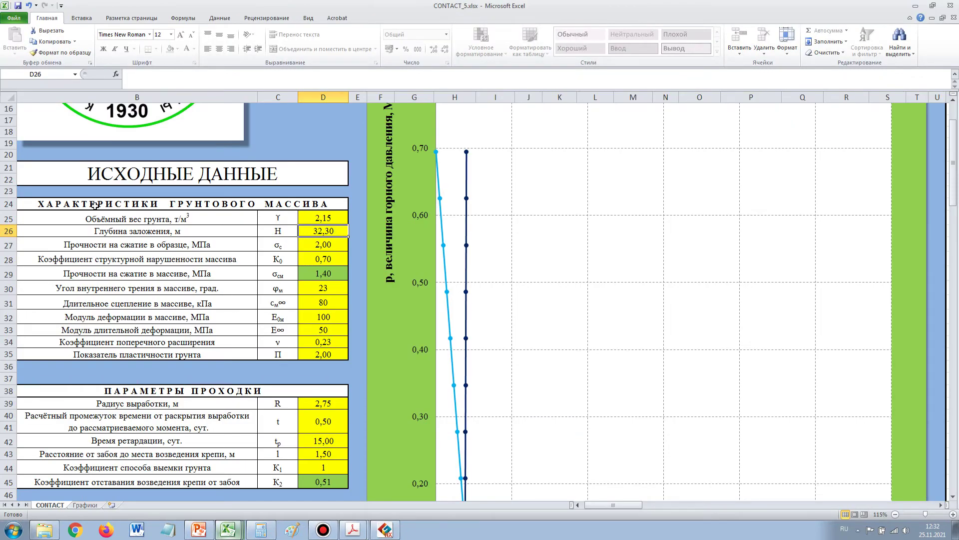
{"action": "left_click", "coordinate": [168, 216]}
{"action": "left_click", "coordinate": [320, 217]}
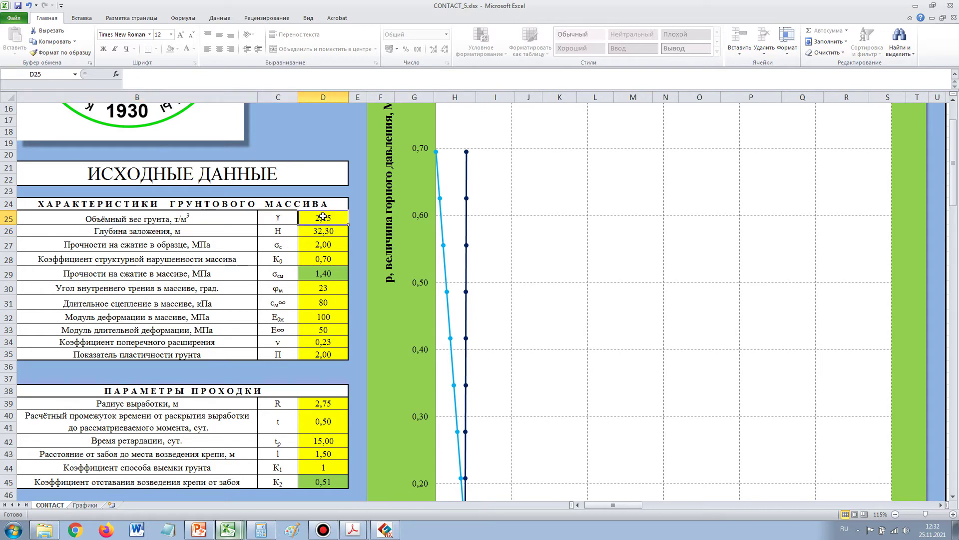
- Bring the depth sum up in Calculator, check the starting point of the elastic deformation curve on the graph, and close Calculator
{"action": "left_click", "coordinate": [261, 530]}
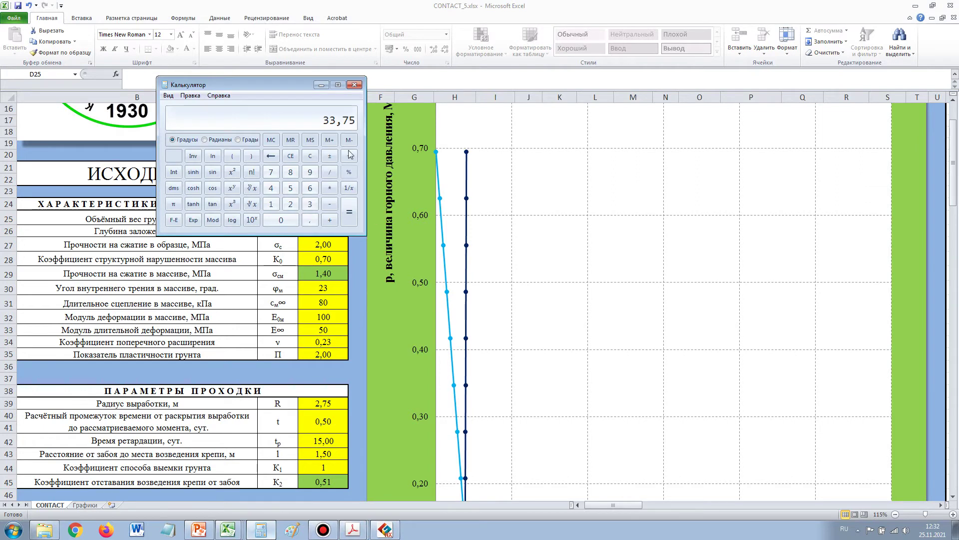
{"action": "key", "text": "asterisk"}
{"action": "mouse_move", "coordinate": [436, 156]}
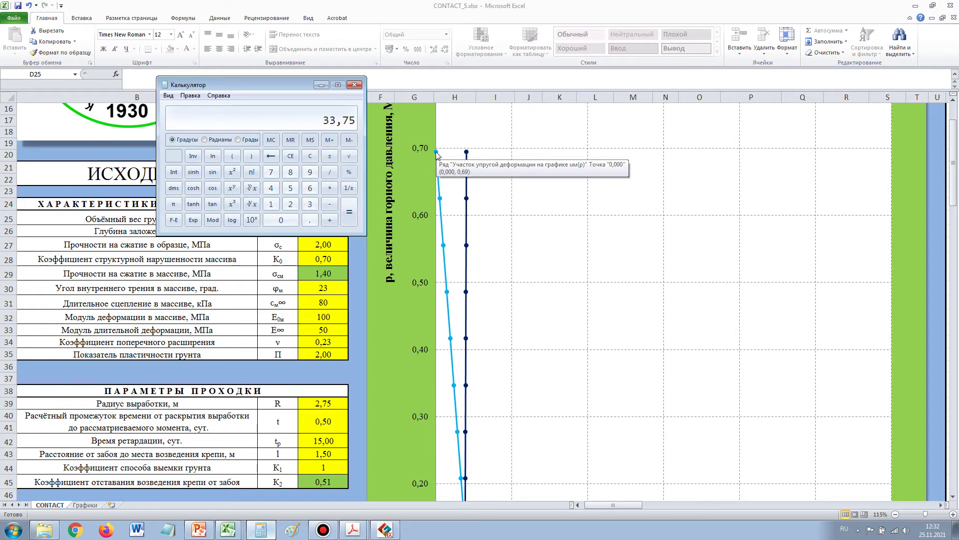
{"action": "left_click", "coordinate": [350, 220]}
{"action": "left_click", "coordinate": [349, 220]}
{"action": "left_click_drag", "start_coordinate": [295, 85], "coordinate": [336, 177]}
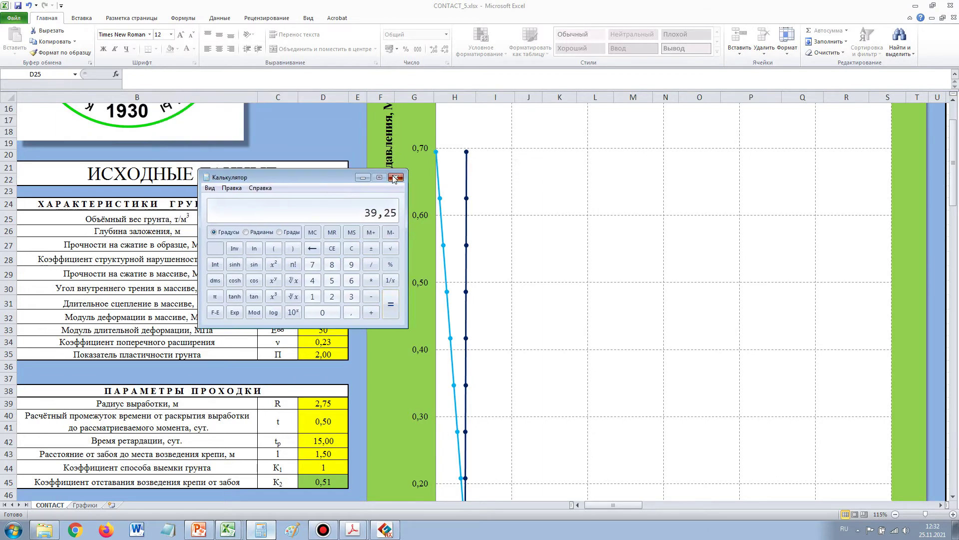
{"action": "left_click", "coordinate": [395, 178]}
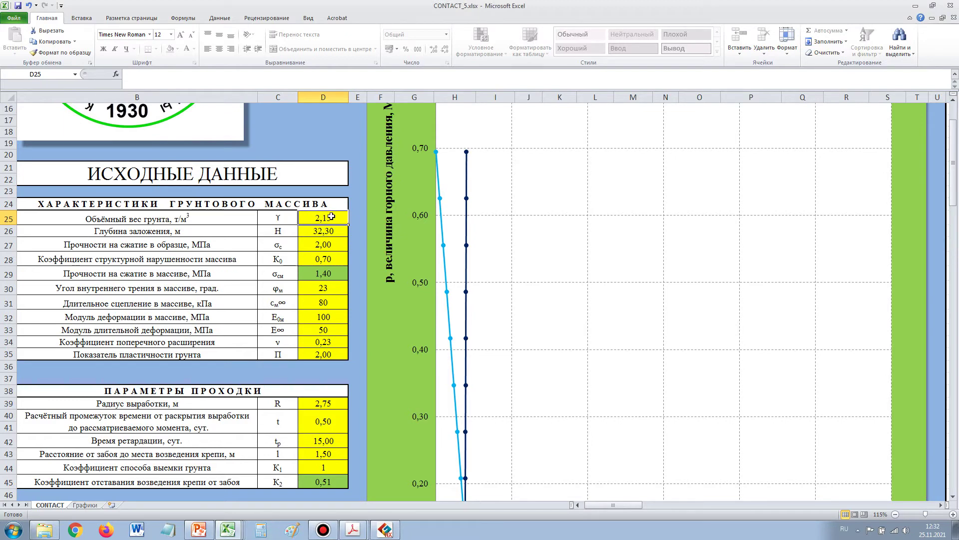
- Recheck the depth and unit weight in rows 25 and 26, and view the whole model's TY displacement in GTS NX
{"action": "left_click", "coordinate": [315, 230]}
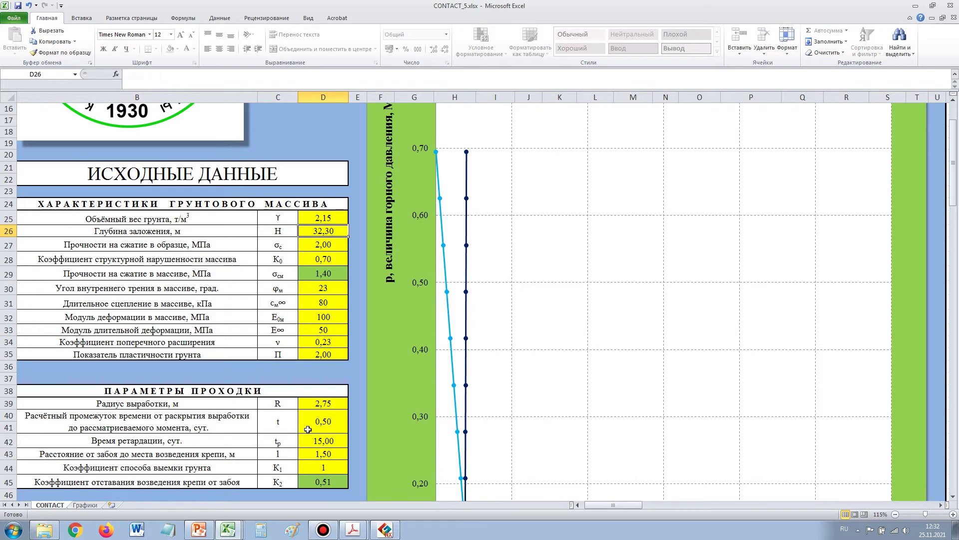
{"action": "left_click_drag", "start_coordinate": [324, 218], "coordinate": [331, 232]}
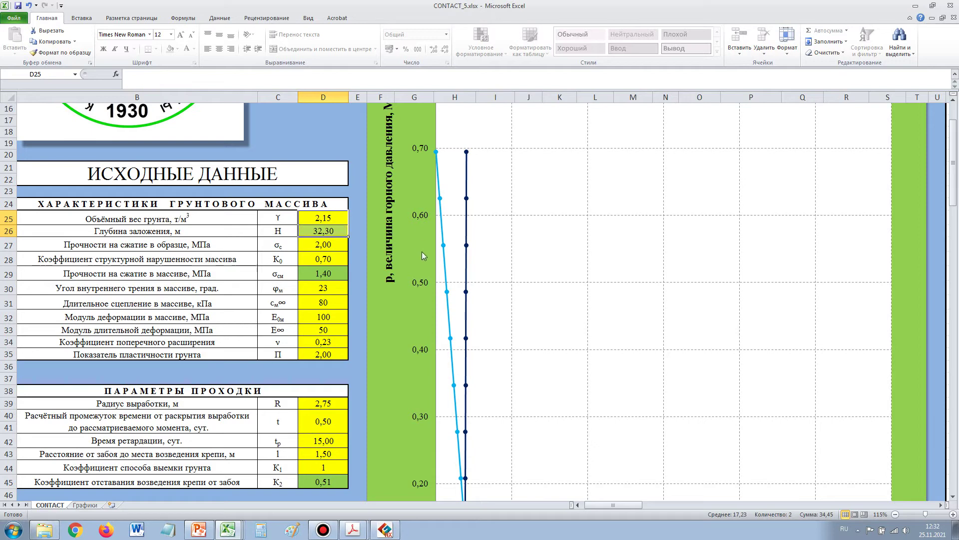
{"action": "left_click", "coordinate": [315, 217]}
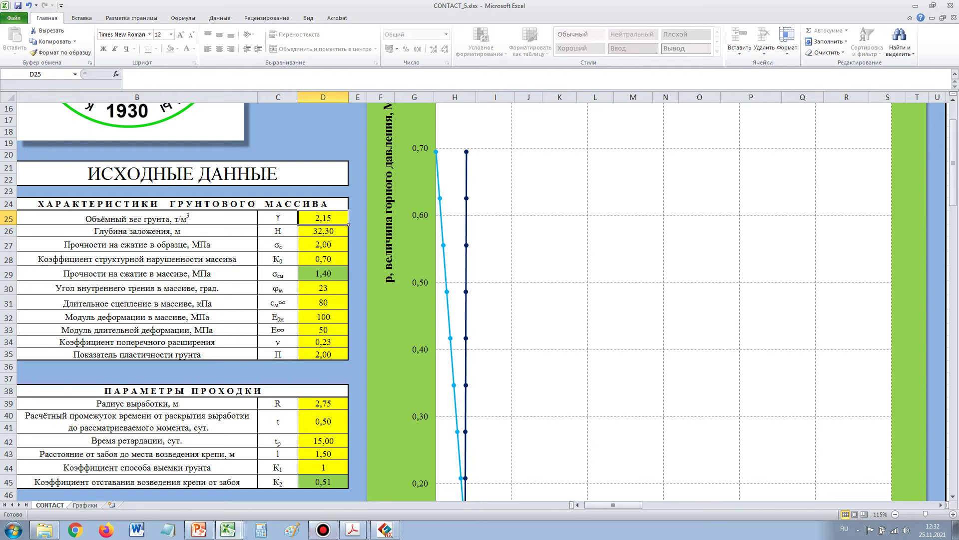
{"action": "left_click", "coordinate": [381, 531]}
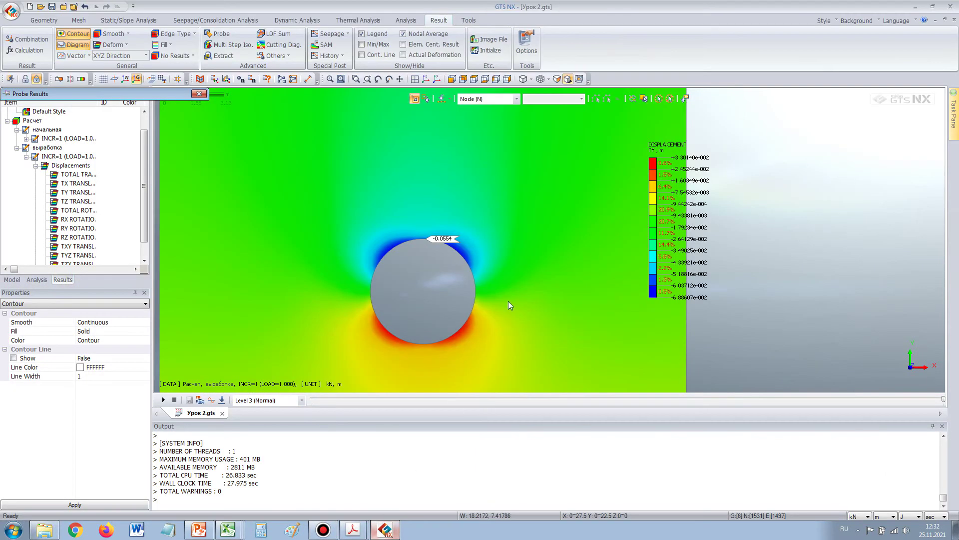
{"action": "scroll", "coordinate": [434, 279], "scroll_direction": "down", "scroll_amount": 5}
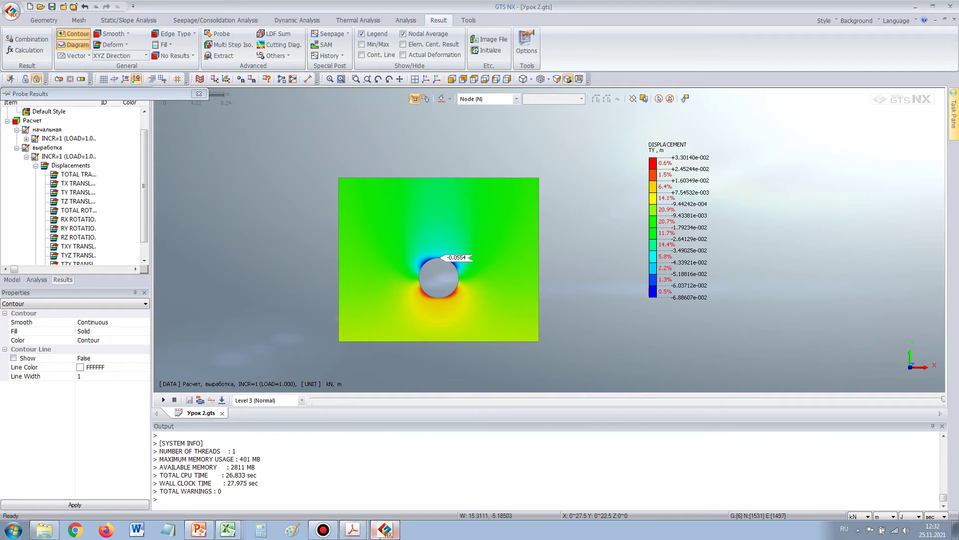
- Return to CONTACT_5.xlsx and review the sample compressive strength, the structural disturbance coefficient and the input data below them
{"action": "left_click", "coordinate": [228, 530]}
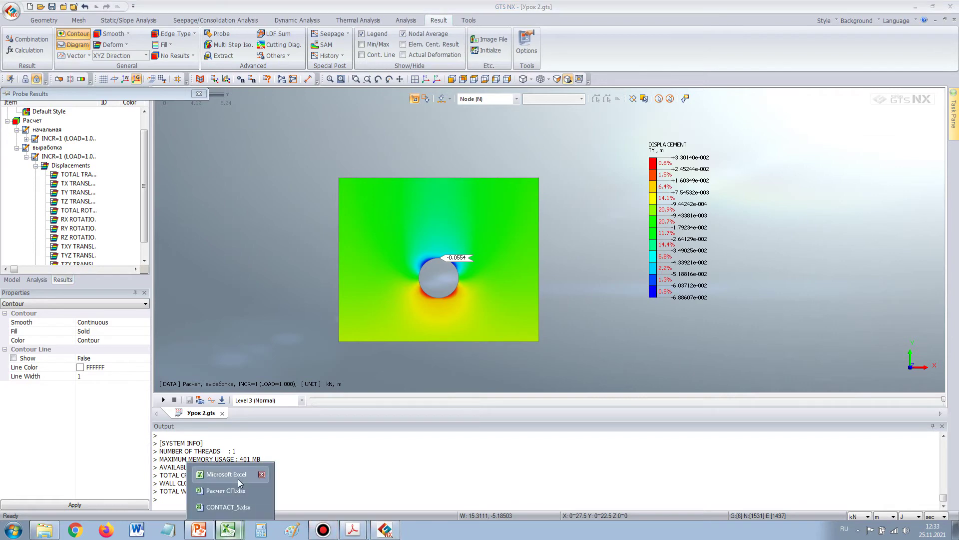
{"action": "left_click", "coordinate": [229, 507]}
{"action": "left_click", "coordinate": [313, 265]}
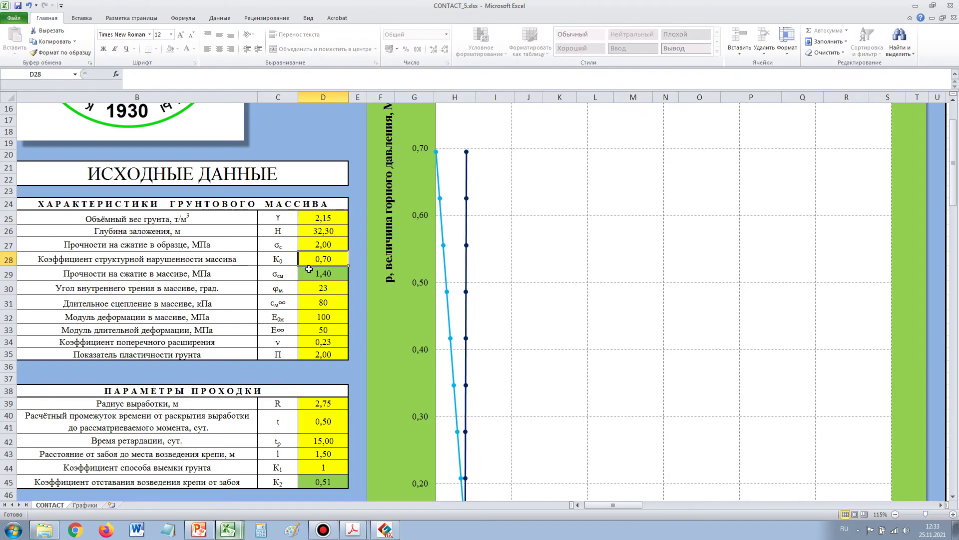
{"action": "left_click", "coordinate": [320, 243]}
{"action": "left_click", "coordinate": [318, 257]}
{"action": "scroll", "coordinate": [336, 353], "scroll_direction": "down", "scroll_amount": 3}
{"action": "scroll", "coordinate": [335, 352], "scroll_direction": "down", "scroll_amount": 7}
{"action": "scroll", "coordinate": [344, 300], "scroll_direction": "up", "scroll_amount": 8}
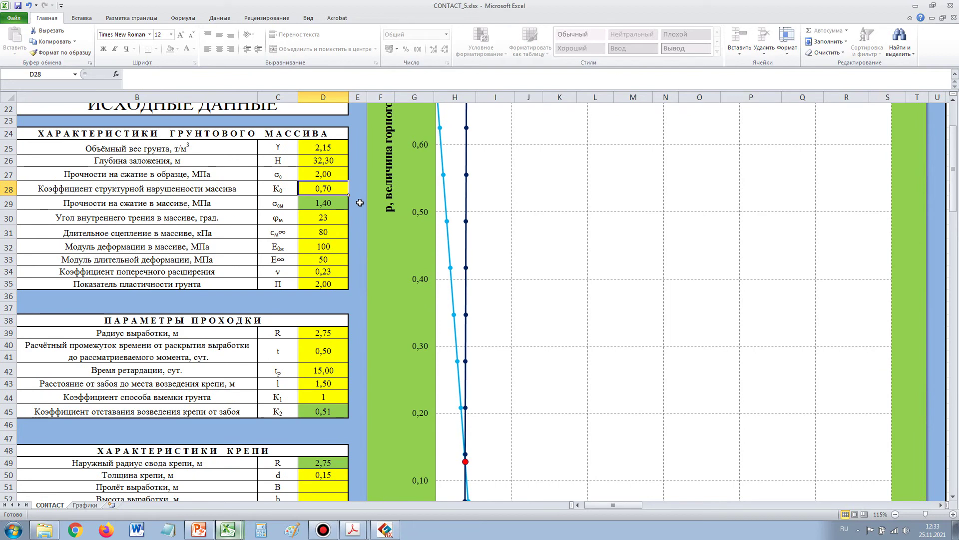
- Review the friction angle, long-term cohesion, deformation moduli, transverse expansion coefficient and plasticity index in rows 30 to 35
{"action": "left_click", "coordinate": [334, 225]}
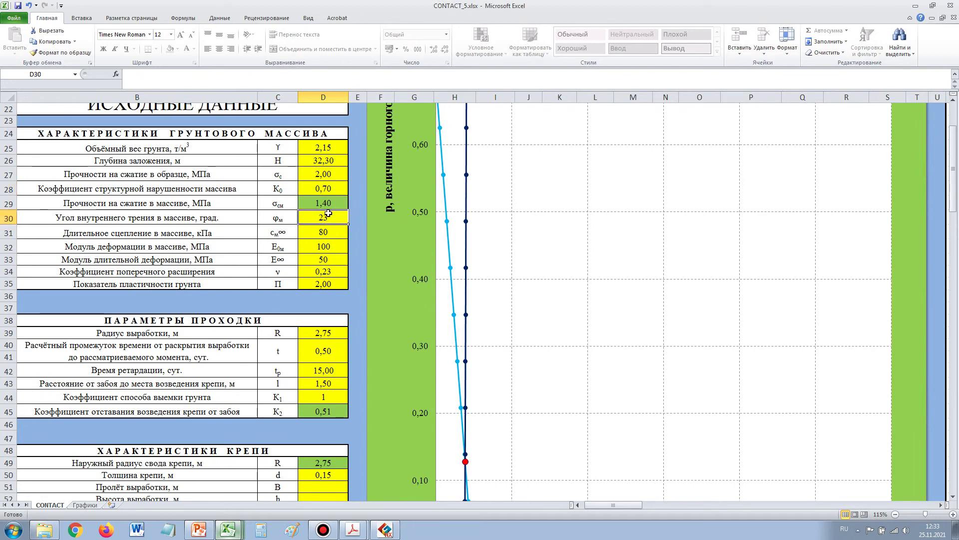
{"action": "left_click", "coordinate": [322, 233]}
{"action": "left_click", "coordinate": [334, 251]}
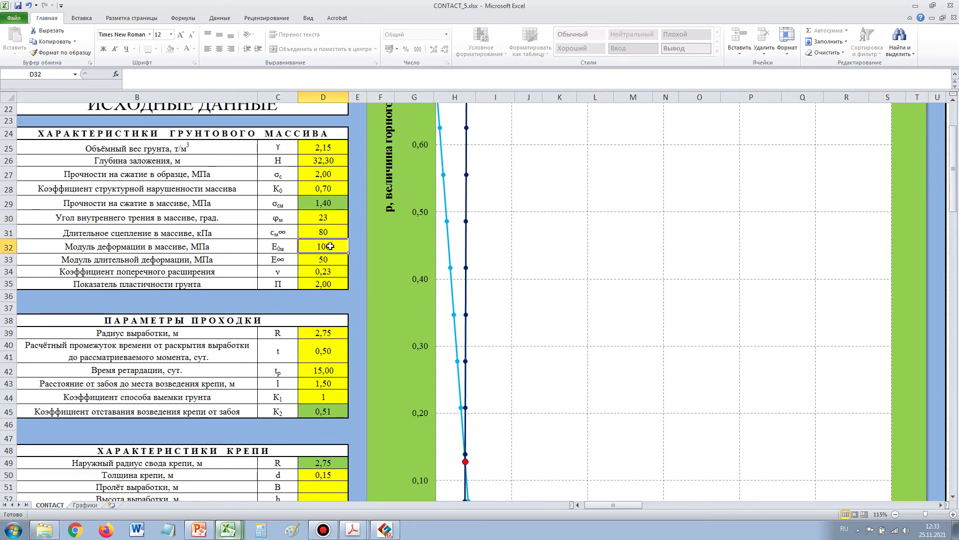
{"action": "left_click_drag", "start_coordinate": [150, 250], "coordinate": [307, 246]}
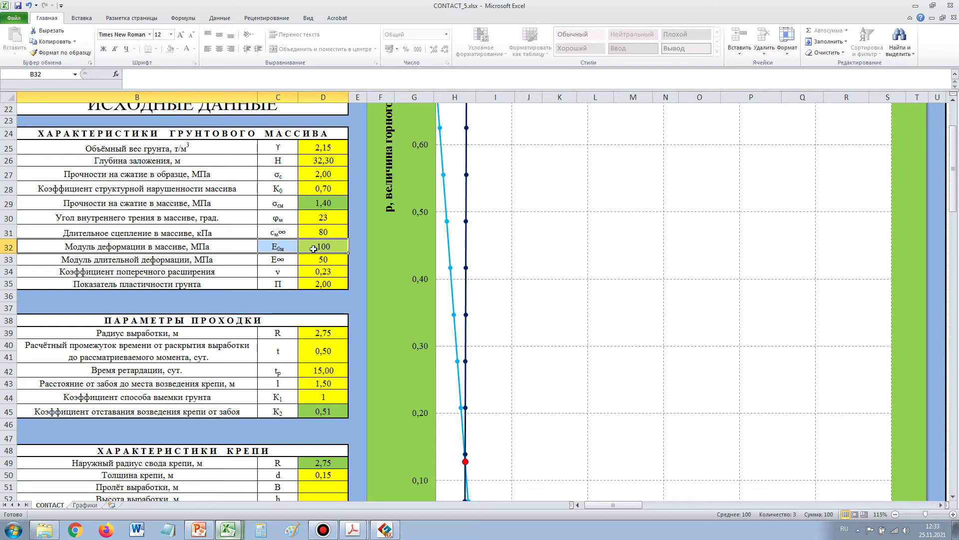
{"action": "left_click", "coordinate": [313, 246]}
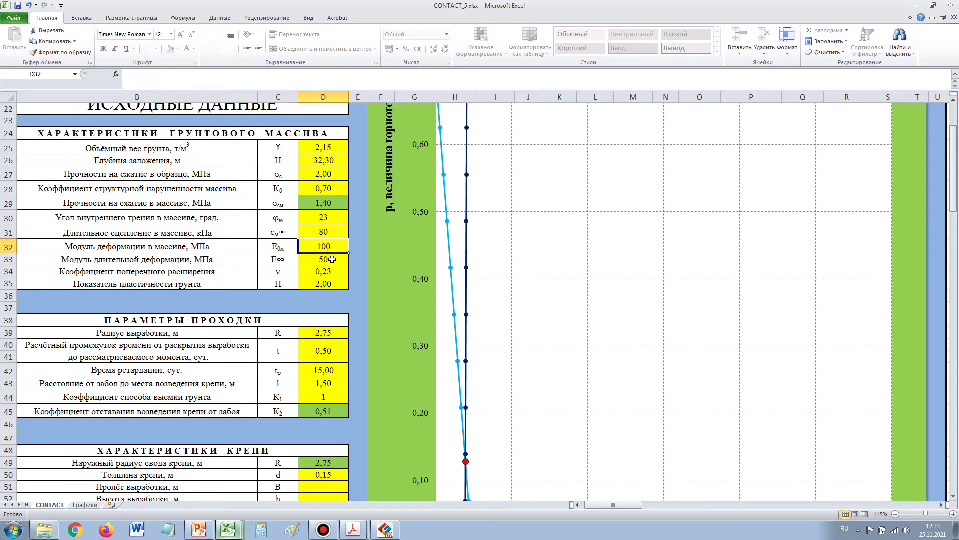
{"action": "left_click", "coordinate": [362, 248]}
{"action": "left_click", "coordinate": [334, 247]}
{"action": "scroll", "coordinate": [367, 248], "scroll_direction": "down", "scroll_amount": 3}
{"action": "scroll", "coordinate": [370, 249], "scroll_direction": "up", "scroll_amount": 3}
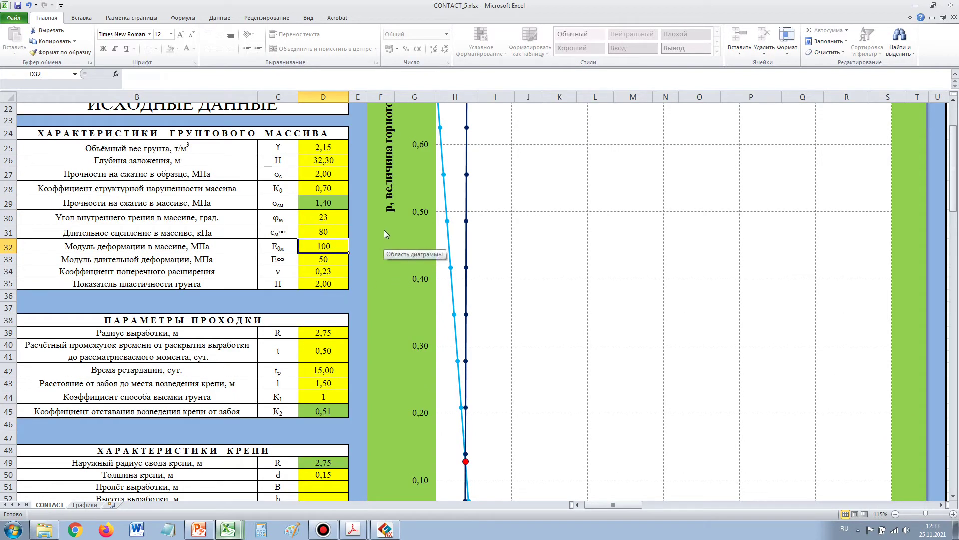
{"action": "left_click", "coordinate": [322, 274]}
{"action": "left_click", "coordinate": [322, 284]}
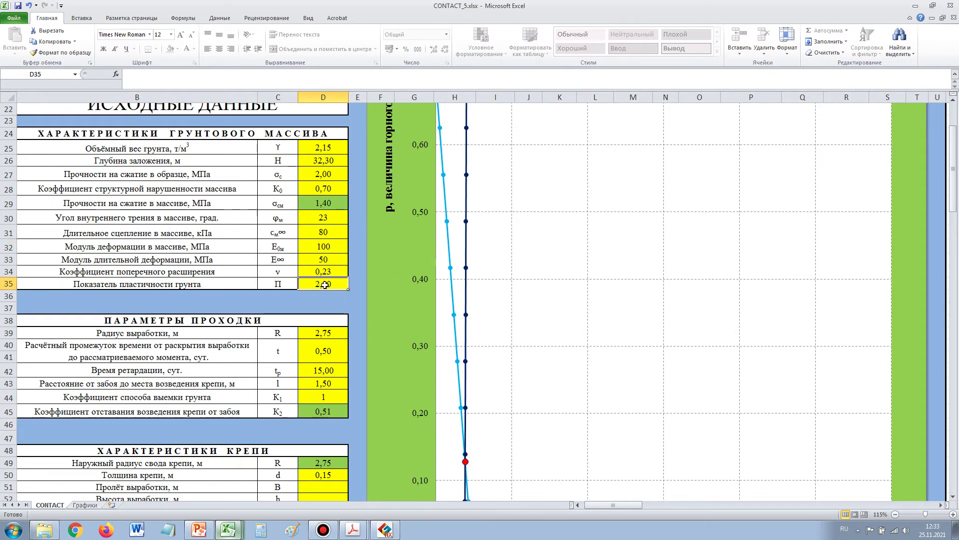
- Examine the excavation parameters in rows 39 to 45, especially the distance from the face to the support installation
{"action": "scroll", "coordinate": [329, 315], "scroll_direction": "down", "scroll_amount": 3}
{"action": "left_click_drag", "start_coordinate": [318, 212], "coordinate": [321, 289]}
{"action": "left_click", "coordinate": [320, 262]}
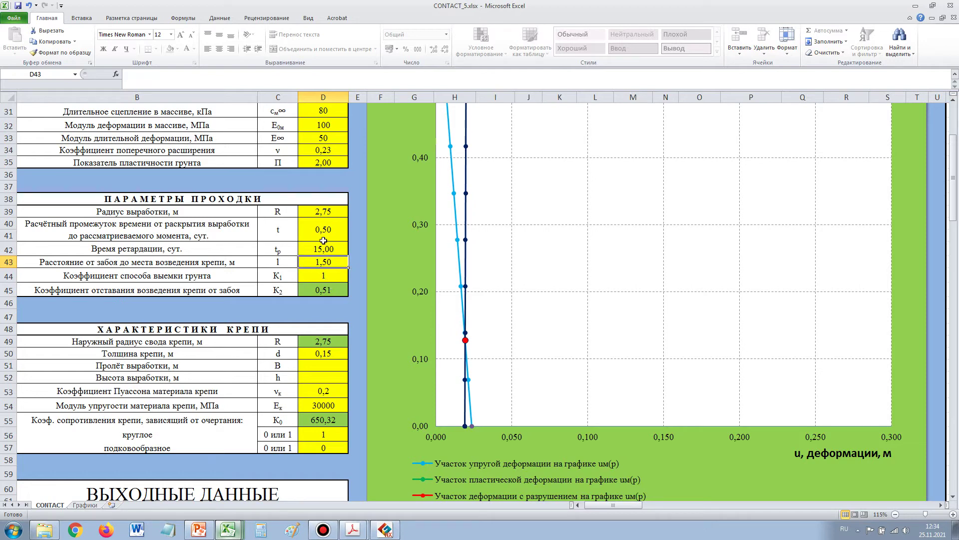
{"action": "left_click_drag", "start_coordinate": [358, 262], "coordinate": [290, 262]}
{"action": "left_click", "coordinate": [330, 264]}
- Review the lining's outer radius, thickness, Poisson's ratio, elastic modulus and circular-outline setting in rows 49 to 56
{"action": "scroll", "coordinate": [327, 329], "scroll_direction": "down", "scroll_amount": 1}
{"action": "left_click", "coordinate": [317, 303]}
{"action": "left_click", "coordinate": [311, 312]}
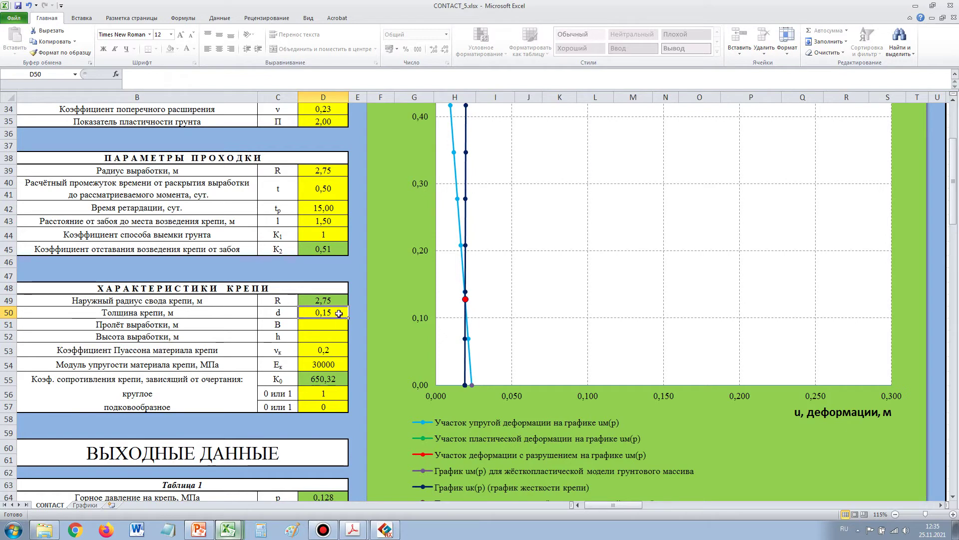
{"action": "left_click", "coordinate": [323, 352]}
{"action": "left_click", "coordinate": [321, 365]}
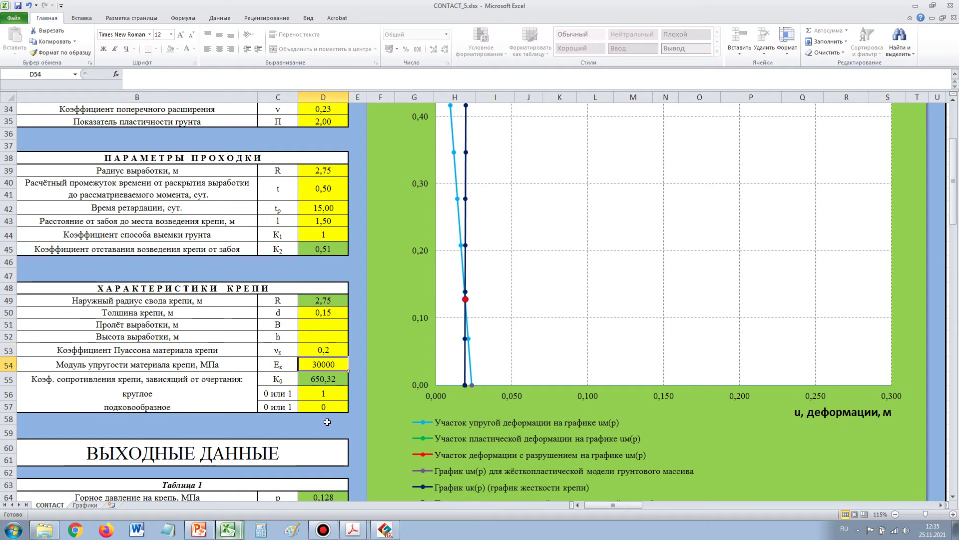
{"action": "left_click", "coordinate": [318, 394]}
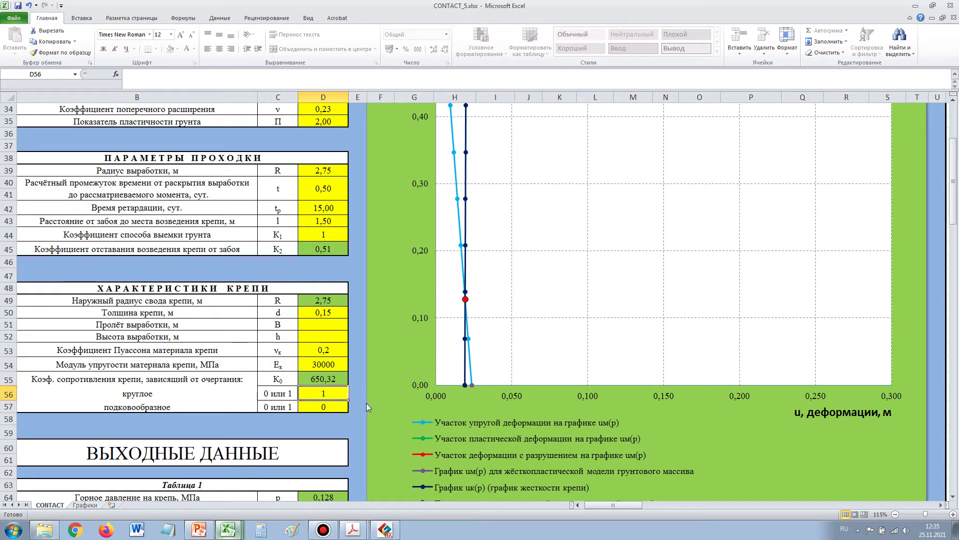
- Examine the equilibrium point and legend of the pressure–deformation graph, and check the support pressure output in row 64
{"action": "scroll", "coordinate": [457, 339], "scroll_direction": "up", "scroll_amount": 3}
{"action": "scroll", "coordinate": [476, 334], "scroll_direction": "down", "scroll_amount": 2}
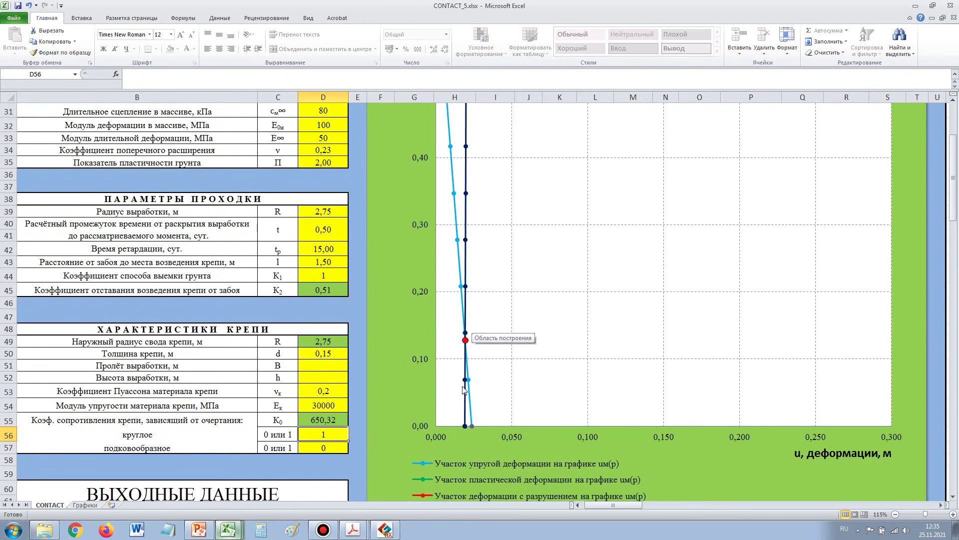
{"action": "scroll", "coordinate": [443, 400], "scroll_direction": "down", "scroll_amount": 2}
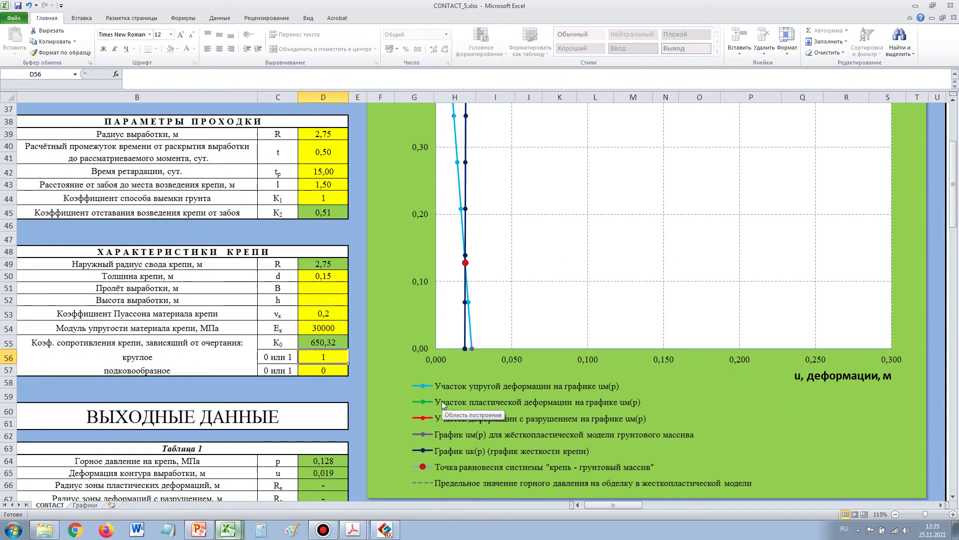
{"action": "scroll", "coordinate": [475, 347], "scroll_direction": "down", "scroll_amount": 3}
{"action": "left_click", "coordinate": [320, 345]}
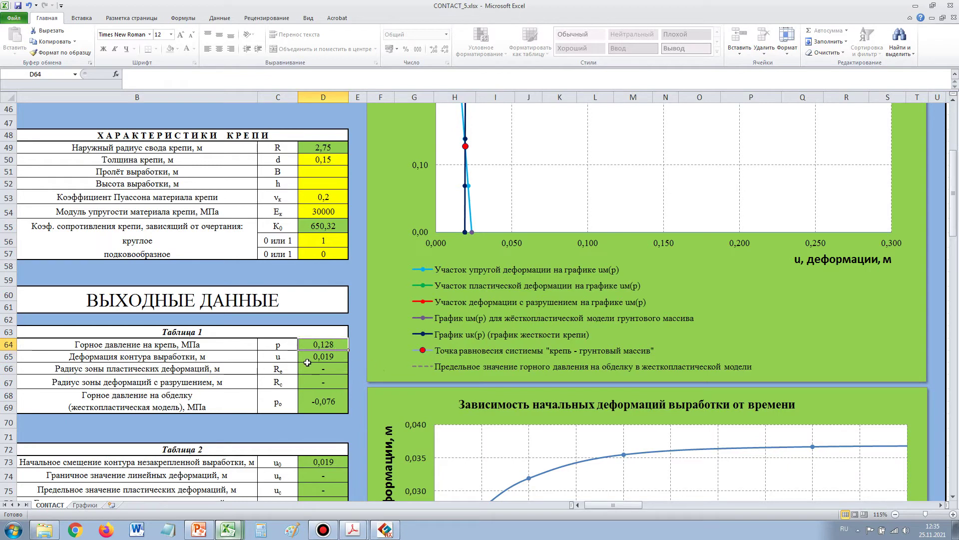
- Switch to Расчет СП.xlsx, divide 8 by 120 in Calculator, and close Calculator
{"action": "mouse_move", "coordinate": [311, 524]}
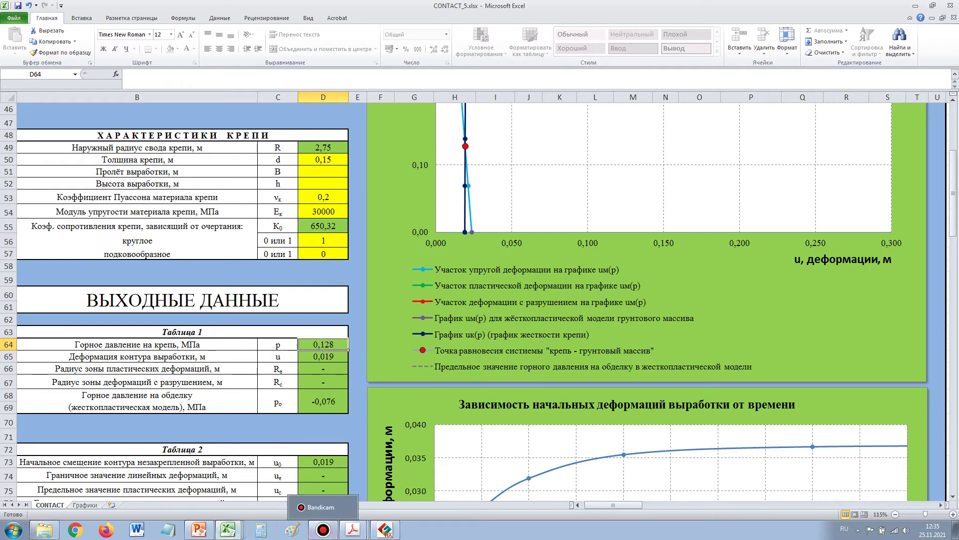
{"action": "mouse_move", "coordinate": [218, 533]}
{"action": "left_click", "coordinate": [223, 490]}
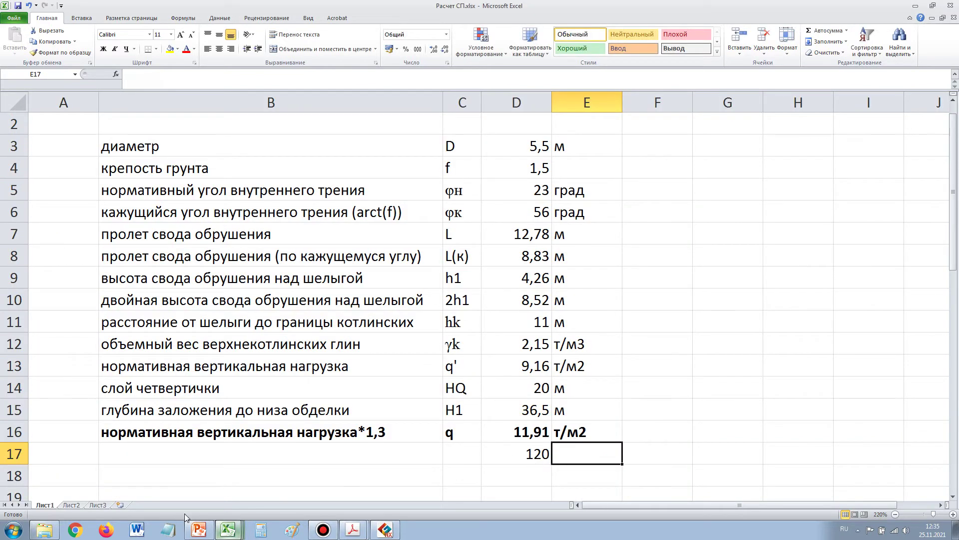
{"action": "left_click", "coordinate": [261, 530]}
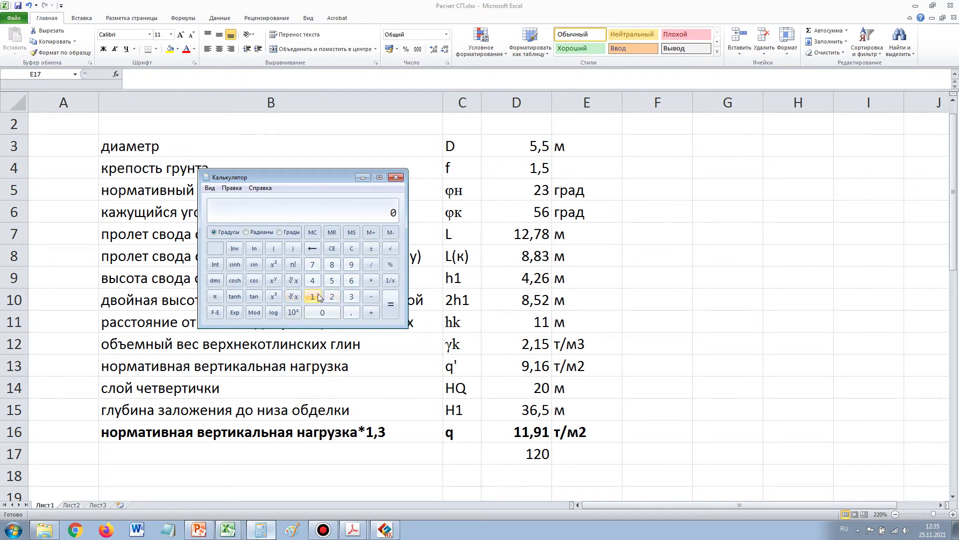
{"action": "left_click", "coordinate": [332, 265]}
{"action": "left_click", "coordinate": [371, 264]}
{"action": "left_click", "coordinate": [312, 296]}
{"action": "left_click", "coordinate": [331, 296]}
{"action": "left_click", "coordinate": [323, 313]}
{"action": "left_click", "coordinate": [382, 306]}
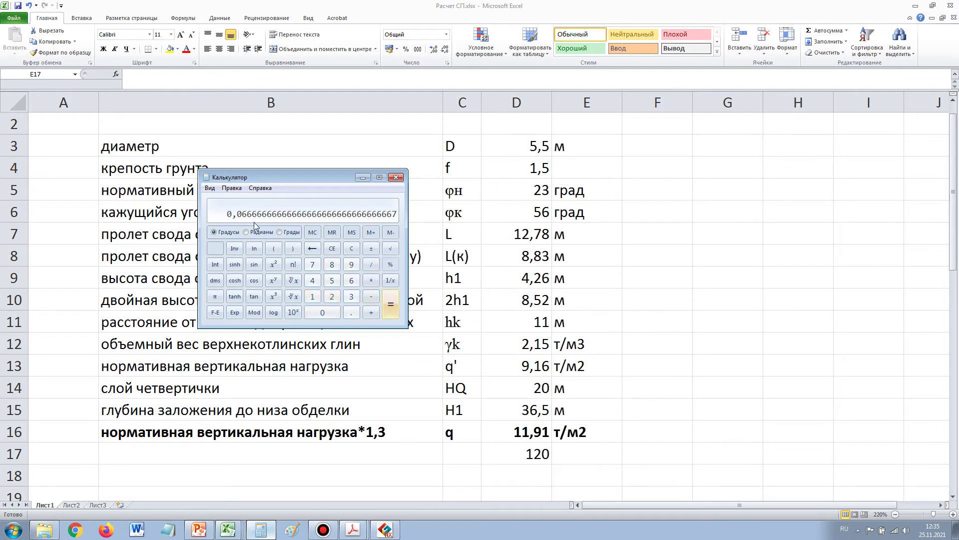
{"action": "left_click", "coordinate": [396, 178]}
- Check the load value in cell D17, return to CONTACT_5.xlsx, and compare it with the graph's equilibrium point and support pressure output
{"action": "left_click", "coordinate": [509, 454]}
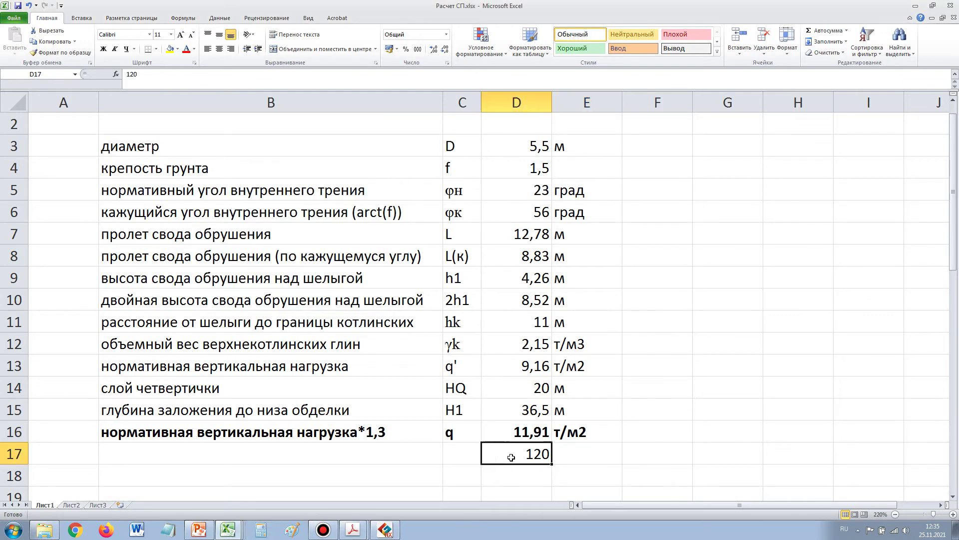
{"action": "left_click", "coordinate": [228, 529]}
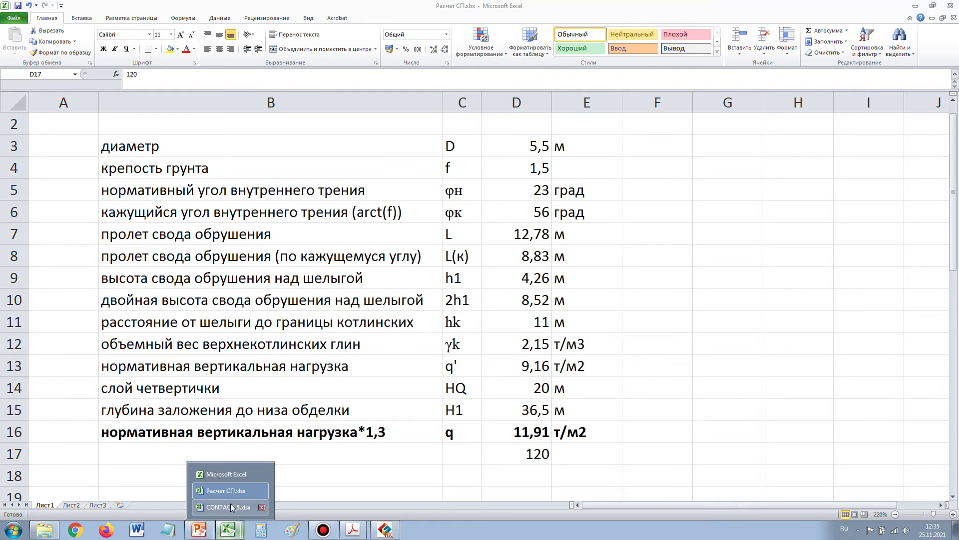
{"action": "left_click", "coordinate": [228, 507]}
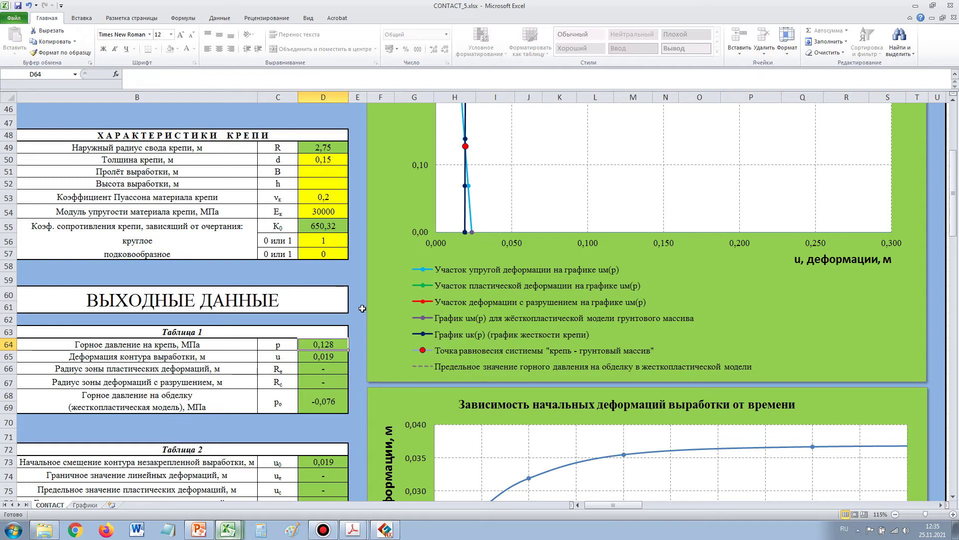
{"action": "scroll", "coordinate": [423, 230], "scroll_direction": "up", "scroll_amount": 4}
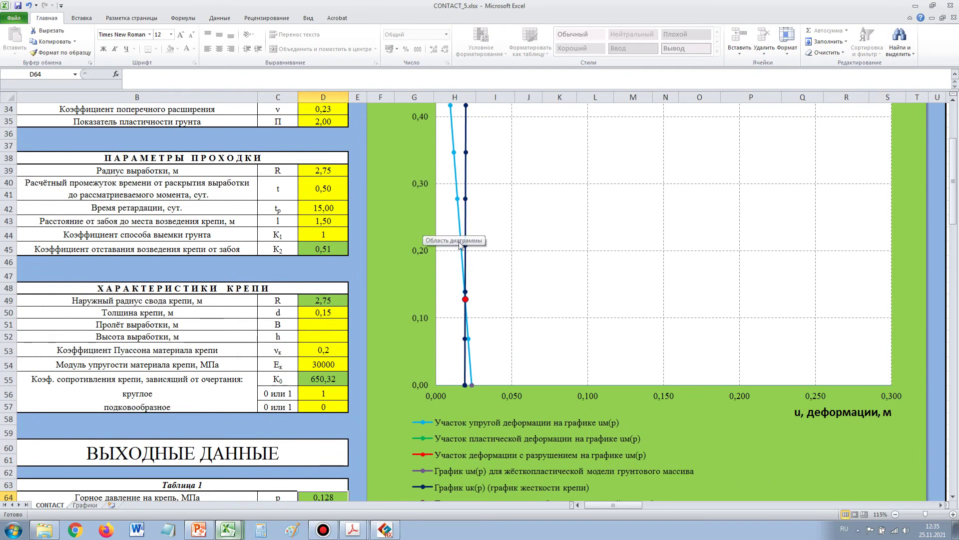
{"action": "scroll", "coordinate": [467, 298], "scroll_direction": "down", "scroll_amount": 3}
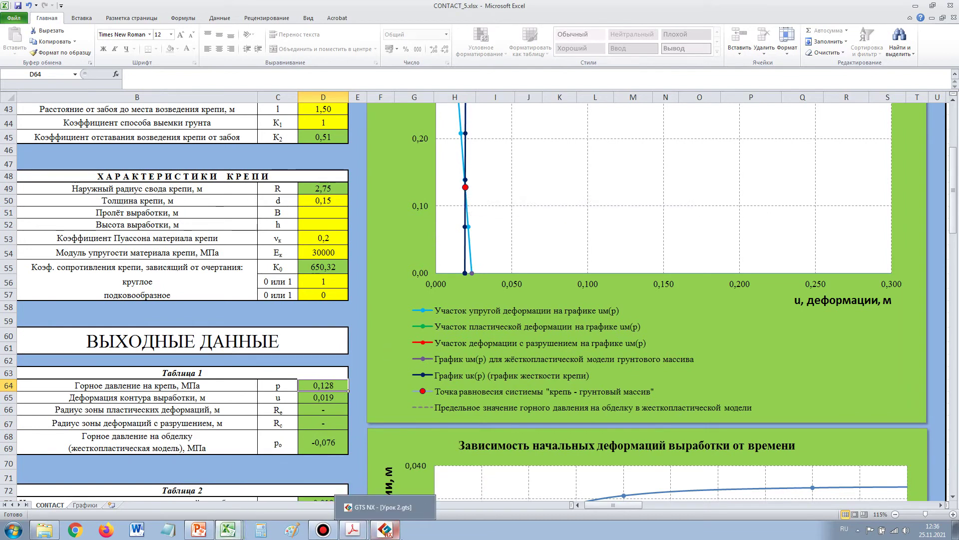
- View the pressure-relief diagram in PowerPoint, minimize it, and recheck the lining thickness and elastic modulus in CONTACT_5.xlsx
{"action": "left_click", "coordinate": [205, 534]}
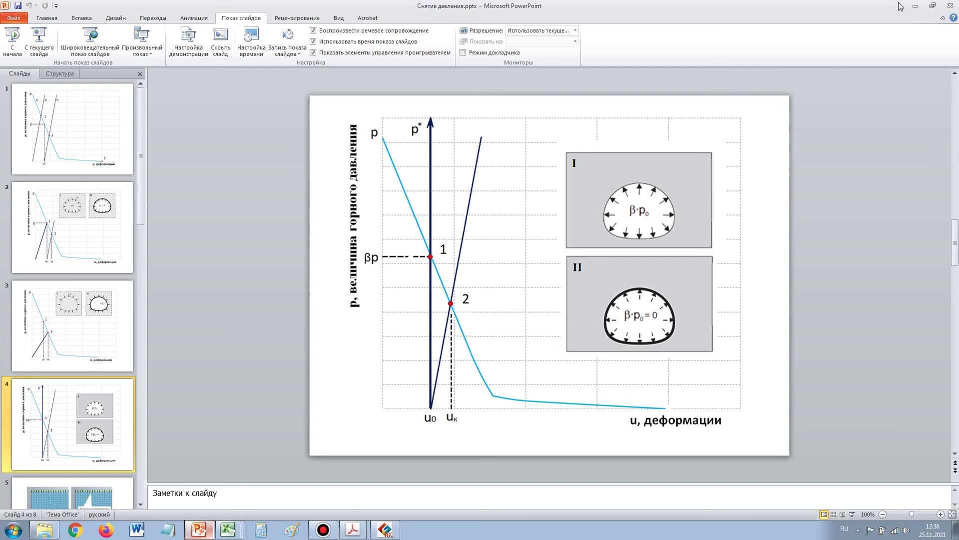
{"action": "left_click", "coordinate": [916, 6]}
{"action": "left_click", "coordinate": [325, 202]}
{"action": "scroll", "coordinate": [366, 307], "scroll_direction": "up", "scroll_amount": 3}
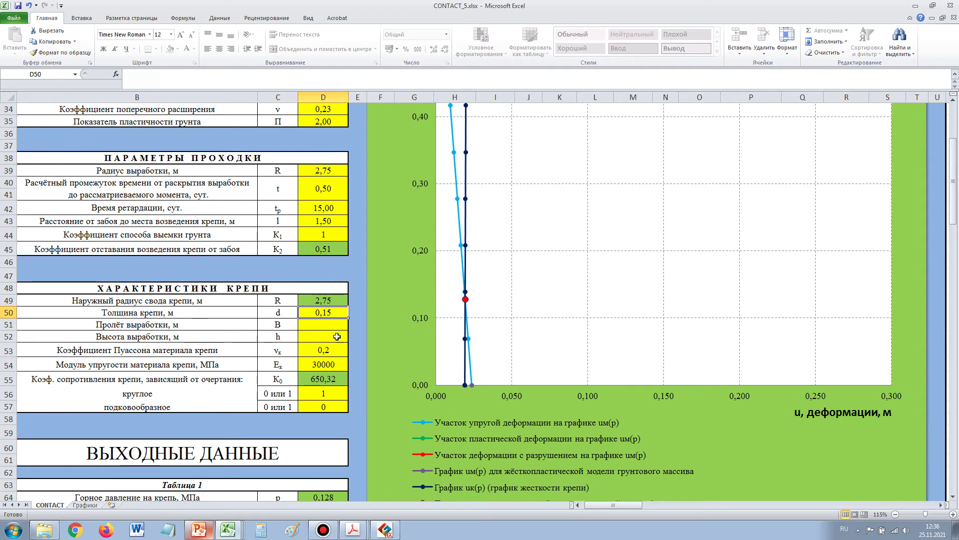
{"action": "left_click", "coordinate": [331, 367]}
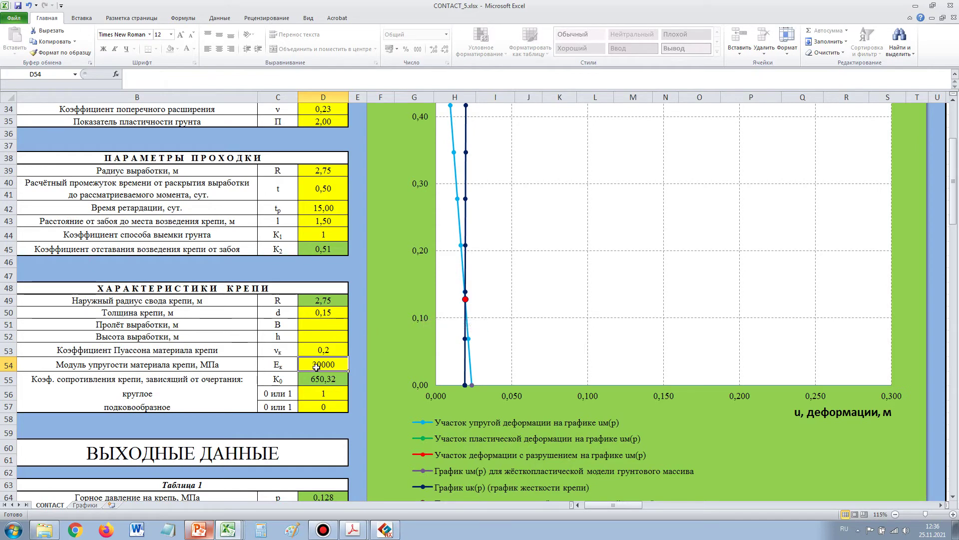
{"action": "left_click", "coordinate": [327, 312]}
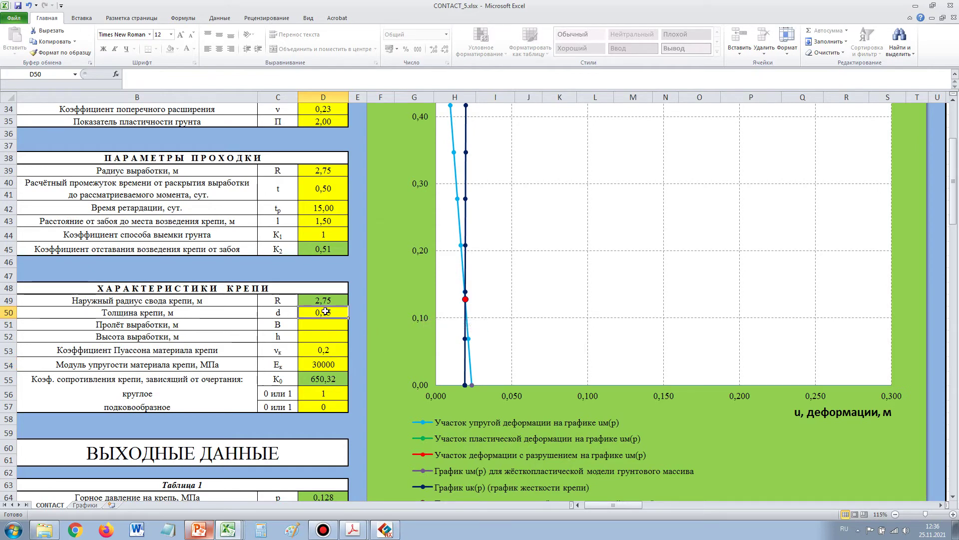
- Try a lining elastic modulus of 3000000 MPa in row 54, check the support pressure, and undo the change
{"action": "left_click", "coordinate": [324, 367]}
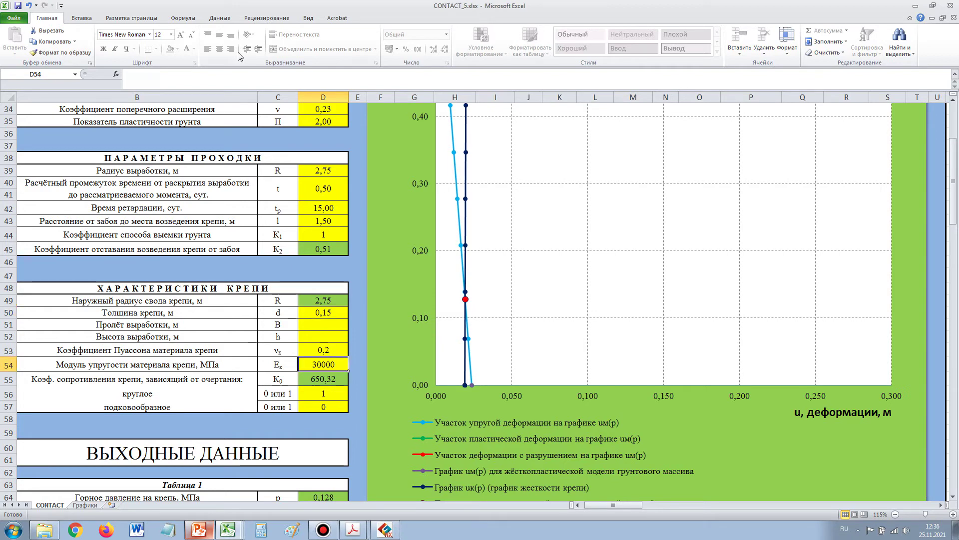
{"action": "type", "text": "3"}
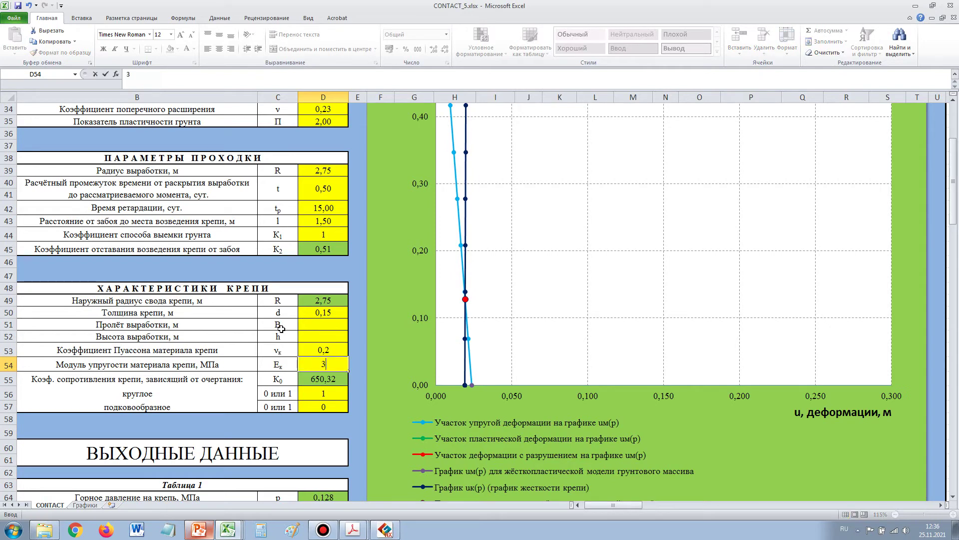
{"action": "type", "text": "000000"}
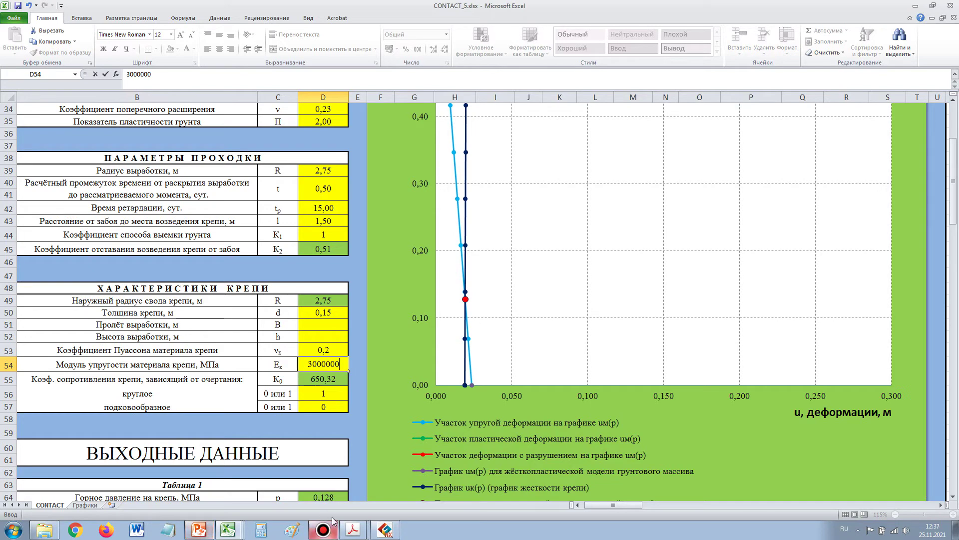
{"action": "key", "text": "Return"}
{"action": "scroll", "coordinate": [329, 471], "scroll_direction": "down", "scroll_amount": 1}
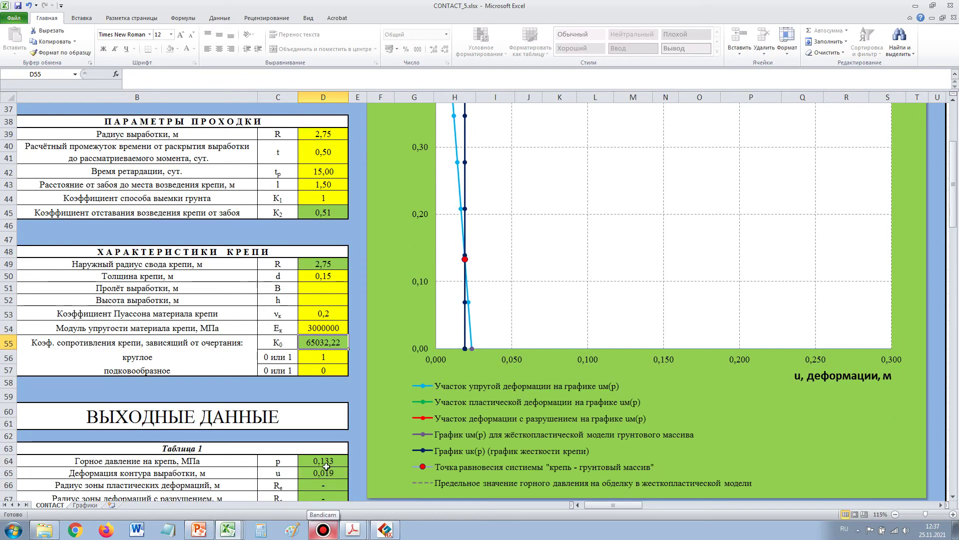
{"action": "scroll", "coordinate": [466, 345], "scroll_direction": "up", "scroll_amount": 1}
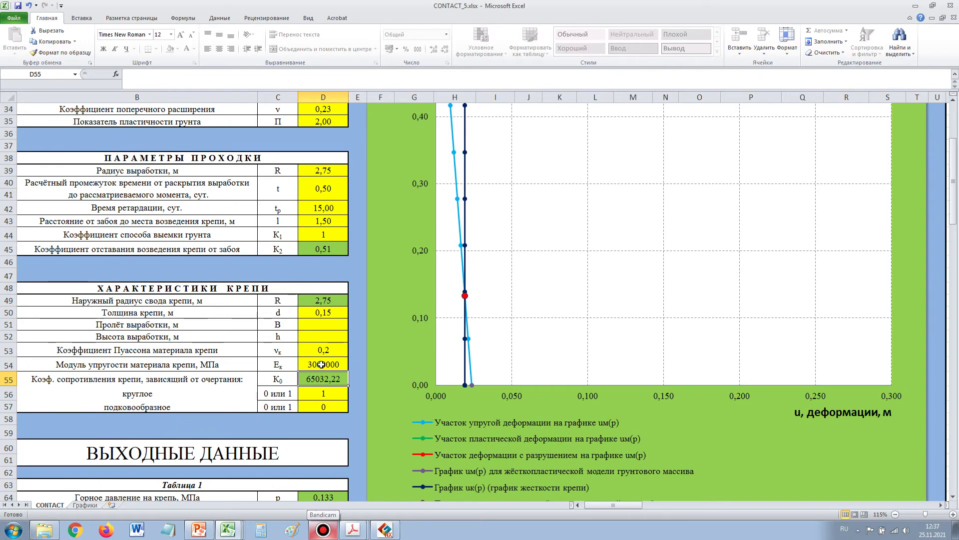
{"action": "key", "text": "ctrl+z"}
- Set the lining thickness in row 50 to 1 m and check its effect on the support pressure
{"action": "left_click", "coordinate": [327, 316]}
{"action": "scroll", "coordinate": [326, 332], "scroll_direction": "down", "scroll_amount": 1}
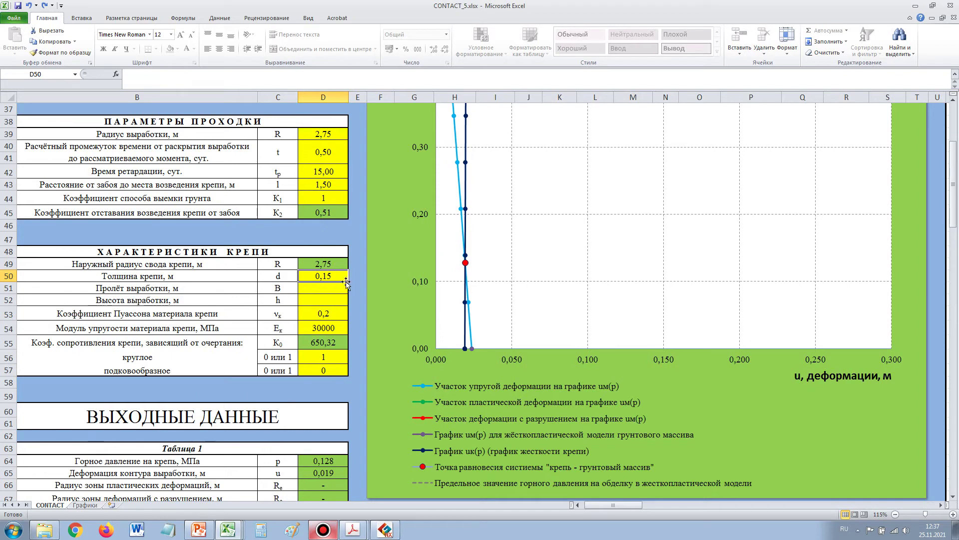
{"action": "type", "text": "1"}
{"action": "key", "text": "Return"}
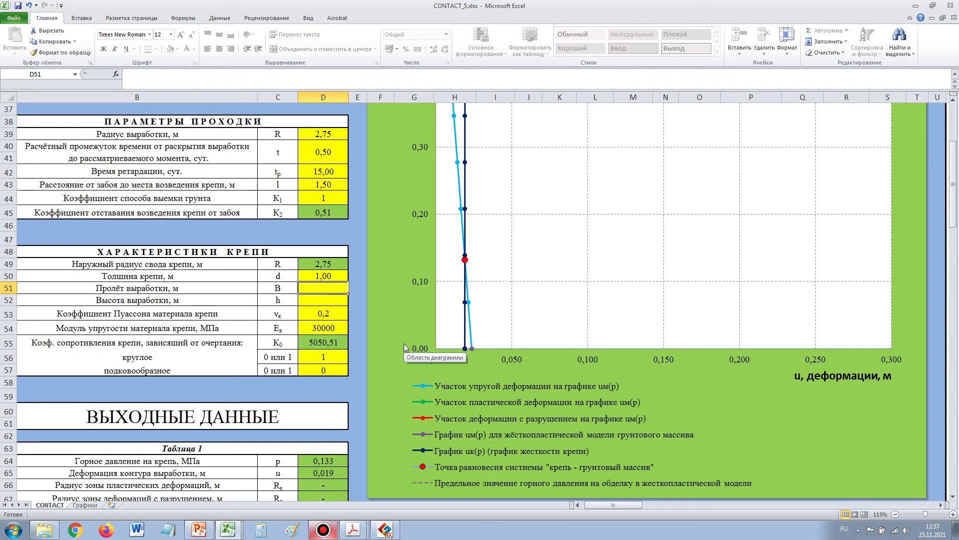
{"action": "left_click", "coordinate": [330, 278]}
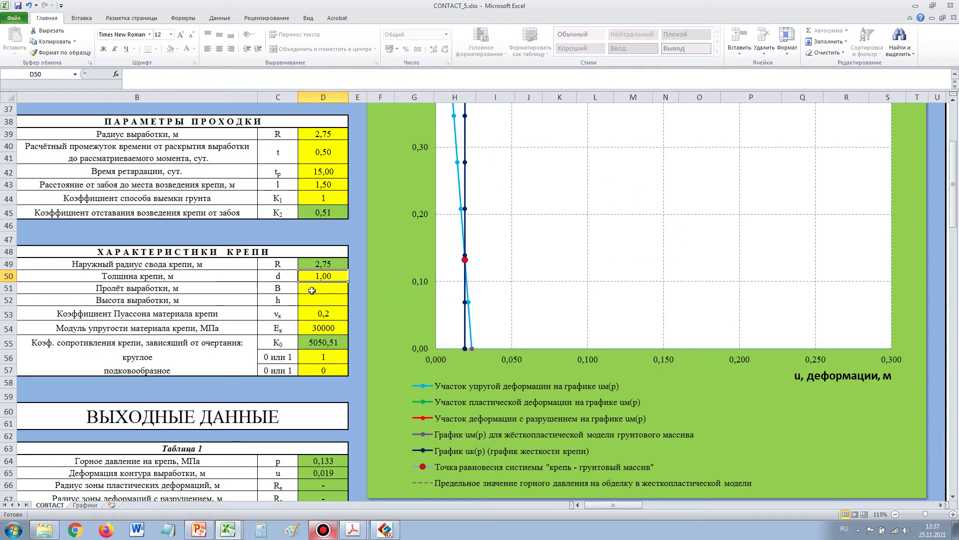
{"action": "left_click", "coordinate": [357, 237]}
{"action": "scroll", "coordinate": [356, 264], "scroll_direction": "down", "scroll_amount": 7, "text": "ctrl"}
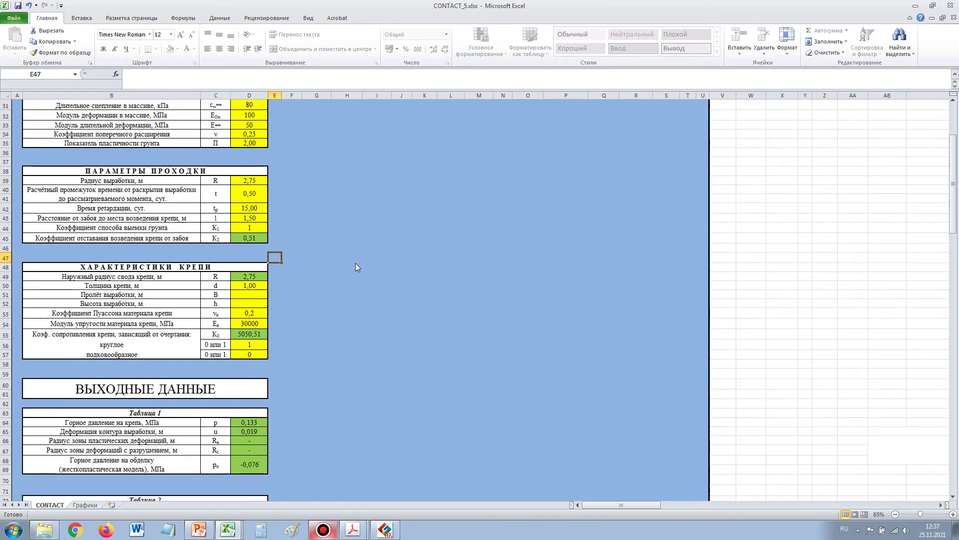
{"action": "left_click_drag", "start_coordinate": [514, 446], "coordinate": [4, 95]}
{"action": "scroll", "coordinate": [255, 335], "scroll_direction": "up", "scroll_amount": 1, "text": "ctrl"}
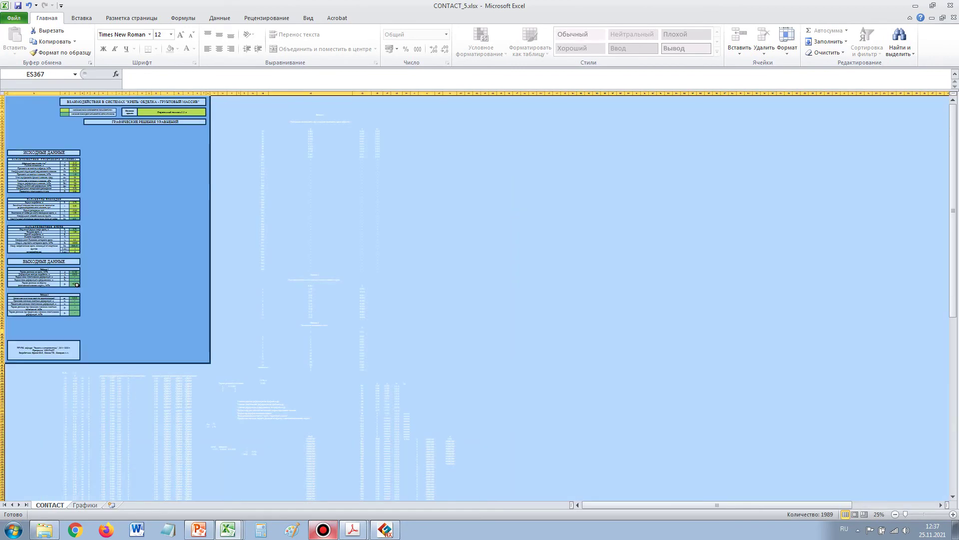
{"action": "scroll", "coordinate": [458, 342], "scroll_direction": "down", "scroll_amount": 5}
{"action": "scroll", "coordinate": [462, 394], "scroll_direction": "down", "scroll_amount": 2}
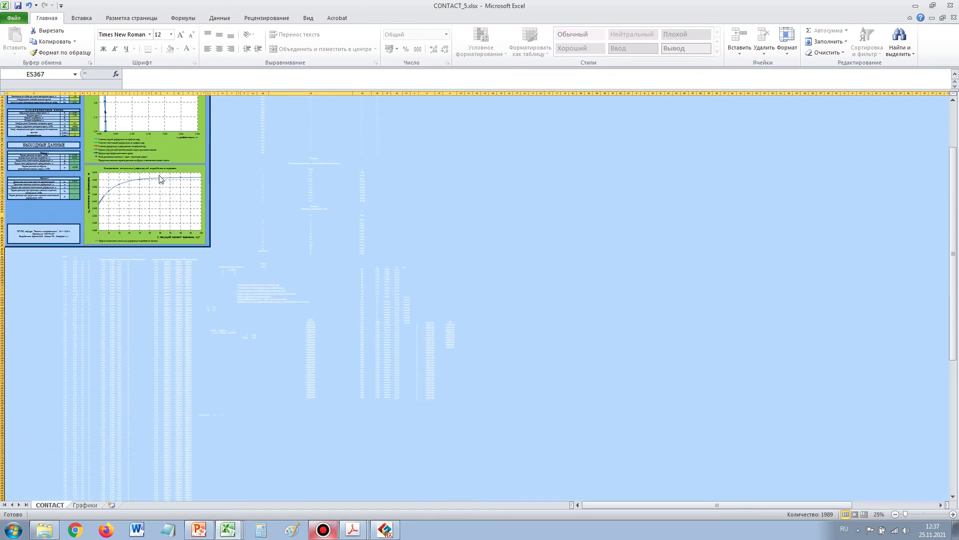
{"action": "scroll", "coordinate": [235, 265], "scroll_direction": "up", "scroll_amount": 15}
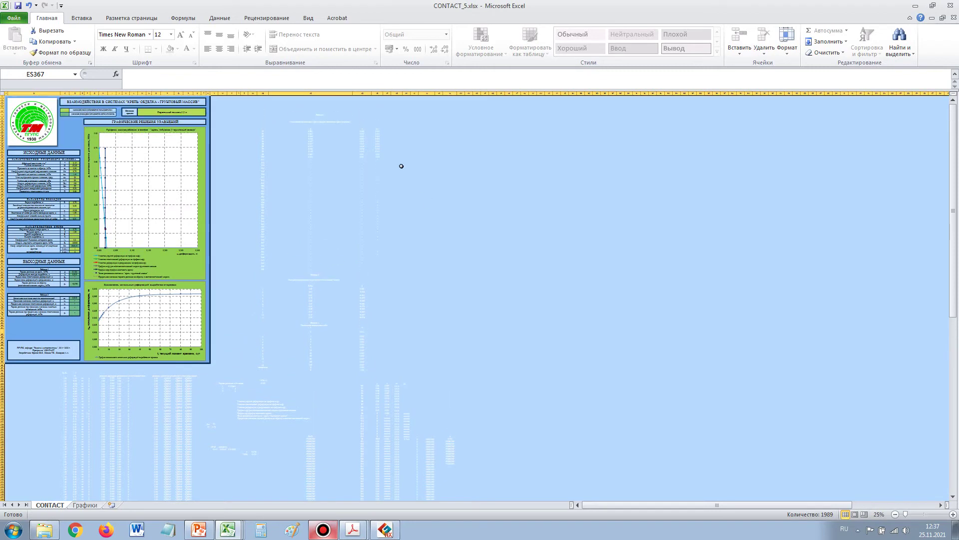
{"action": "left_click", "coordinate": [50, 243]}
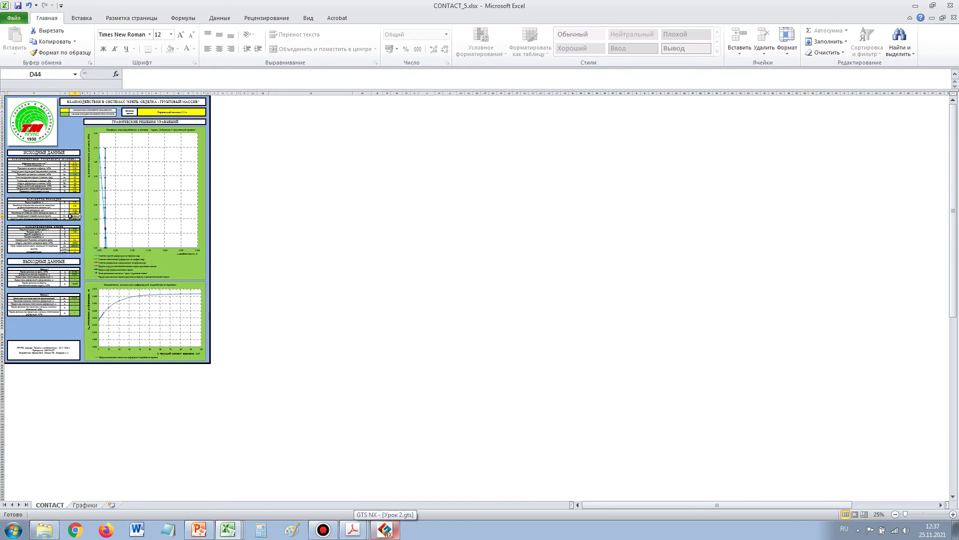
{"action": "left_click", "coordinate": [75, 252]}
{"action": "scroll", "coordinate": [65, 259], "scroll_direction": "up", "scroll_amount": 1, "text": "ctrl"}
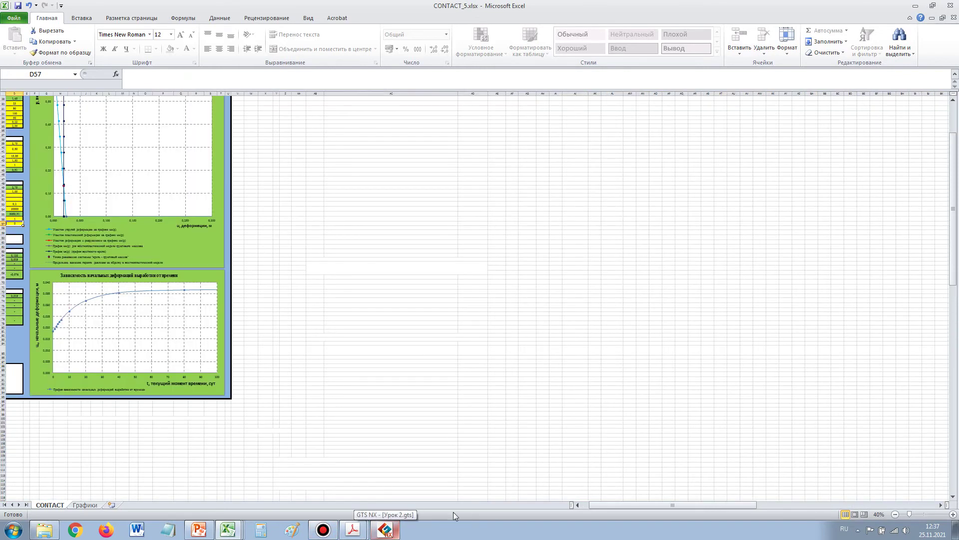
{"action": "scroll", "coordinate": [505, 494], "scroll_direction": "up", "scroll_amount": 5, "text": "ctrl"}
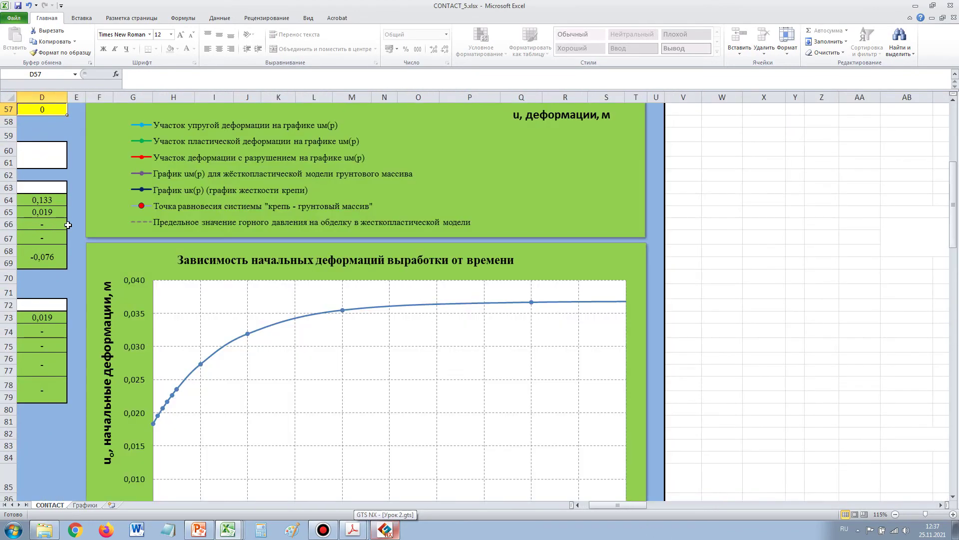
- Check the lining thickness, elastic modulus and Poisson's ratio in CONTACT_5.xlsx against the equilibrium point on the graph
{"action": "scroll", "coordinate": [68, 225], "scroll_direction": "up", "scroll_amount": 1}
{"action": "left_click_drag", "start_coordinate": [618, 505], "coordinate": [601, 504]}
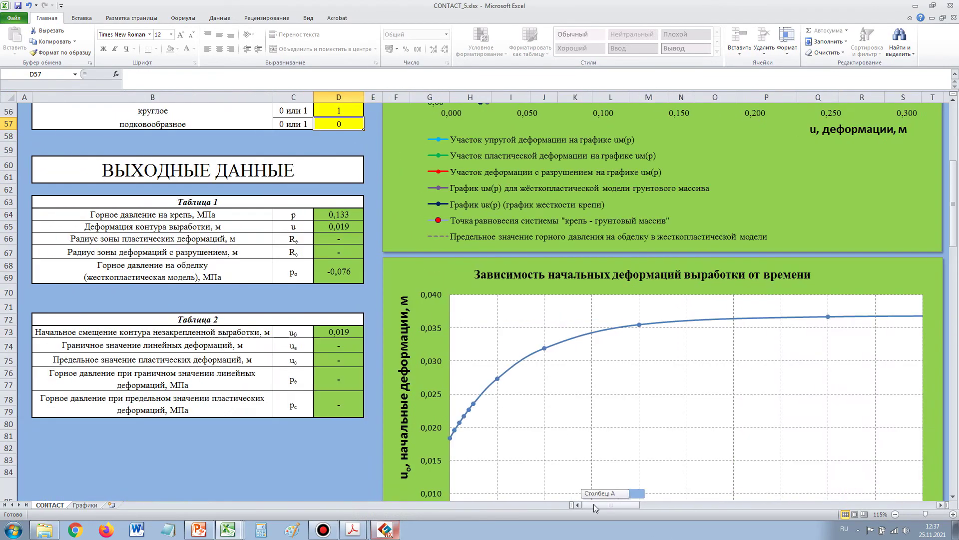
{"action": "scroll", "coordinate": [350, 295], "scroll_direction": "up", "scroll_amount": 6}
{"action": "left_click", "coordinate": [331, 297]}
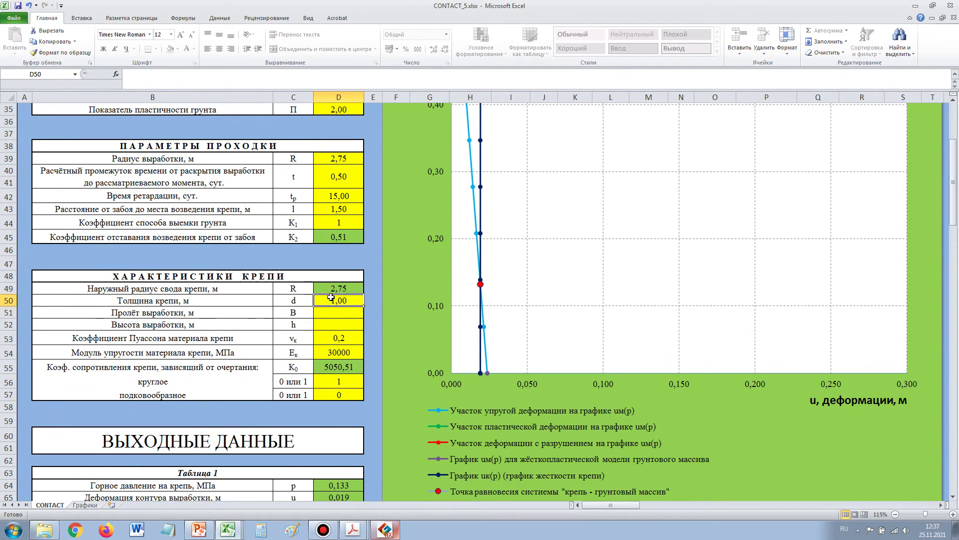
{"action": "left_click", "coordinate": [349, 358]}
{"action": "left_click", "coordinate": [340, 339]}
{"action": "left_click", "coordinate": [343, 303]}
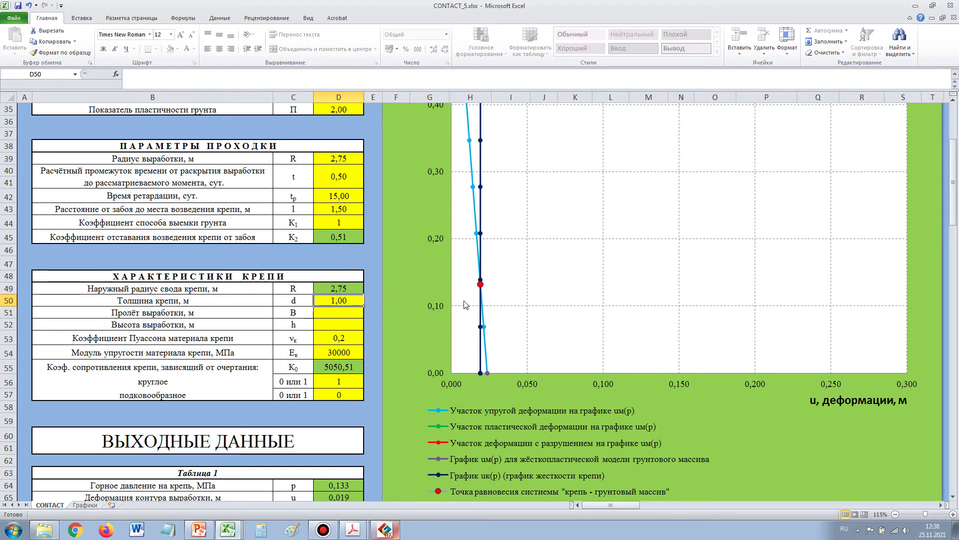
{"action": "scroll", "coordinate": [463, 306], "scroll_direction": "down", "scroll_amount": 1}
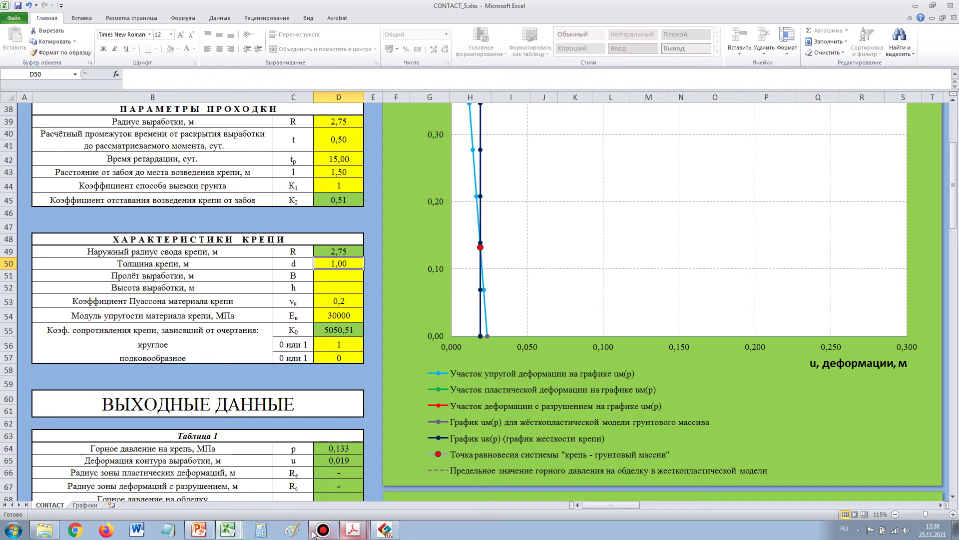
- View the pressure-relief diagram on slide 4 in PowerPoint, minimize it, and recheck the support pressure in cell D64 of CONTACT_5.xlsx
{"action": "left_click", "coordinate": [199, 530]}
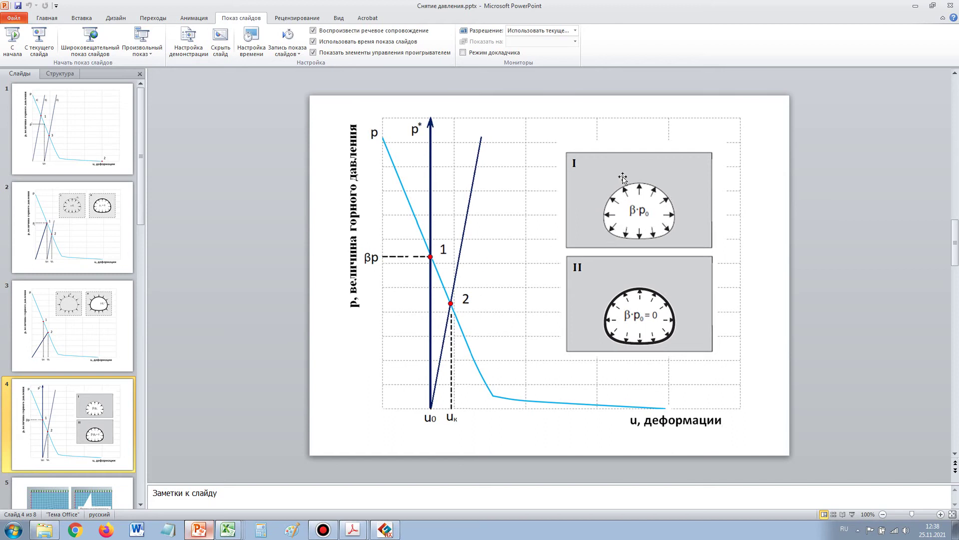
{"action": "left_click", "coordinate": [915, 6]}
{"action": "left_click", "coordinate": [341, 448]}
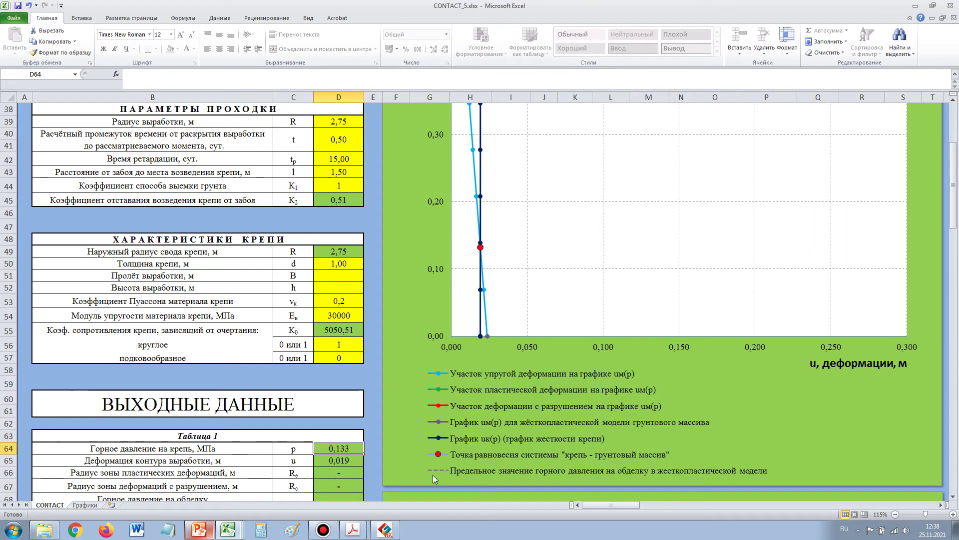
{"action": "left_click", "coordinate": [380, 368]}
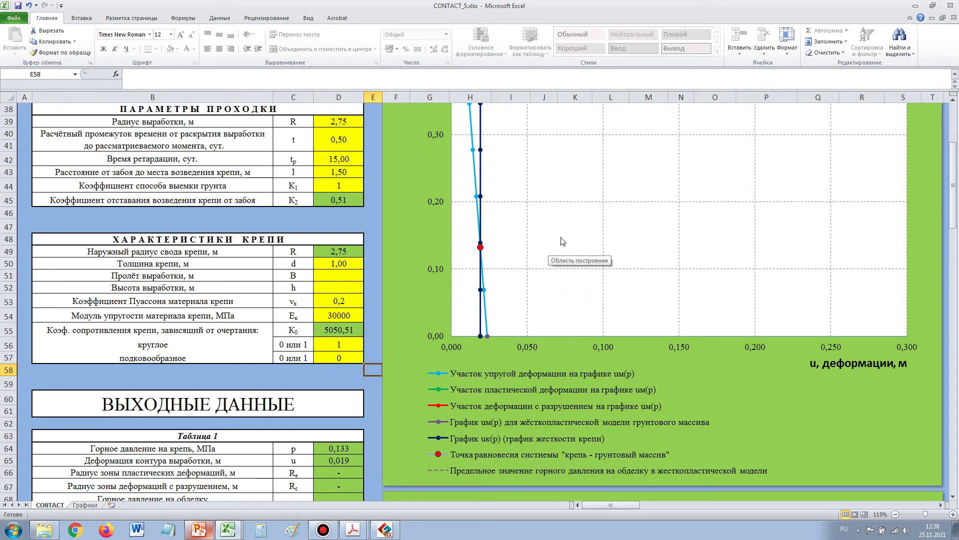
- Present the PowerPoint slides from the pressure-relief diagram through the finite element model to the λ (K0) pressure curves, and end the show
{"action": "left_click", "coordinate": [207, 534]}
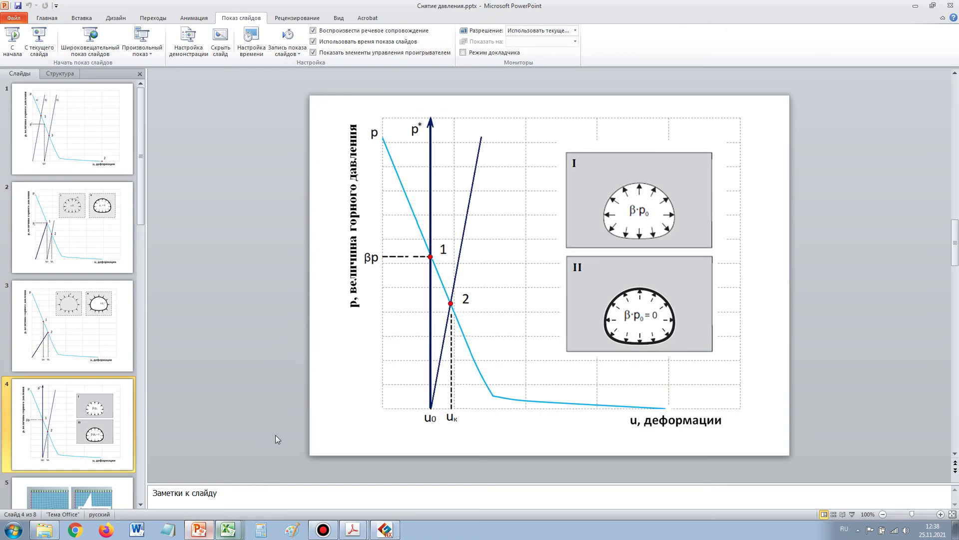
{"action": "left_click", "coordinate": [32, 40]}
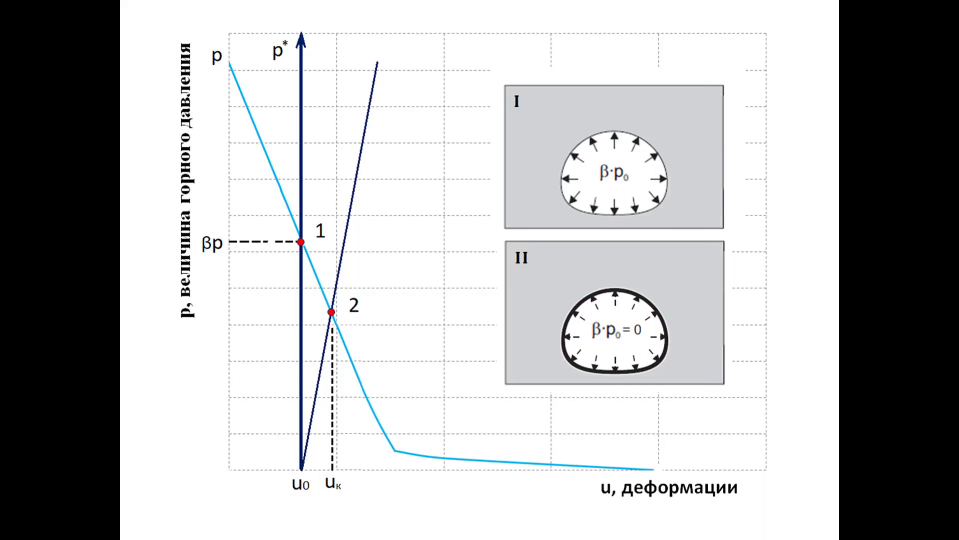
{"action": "key", "text": "Right"}
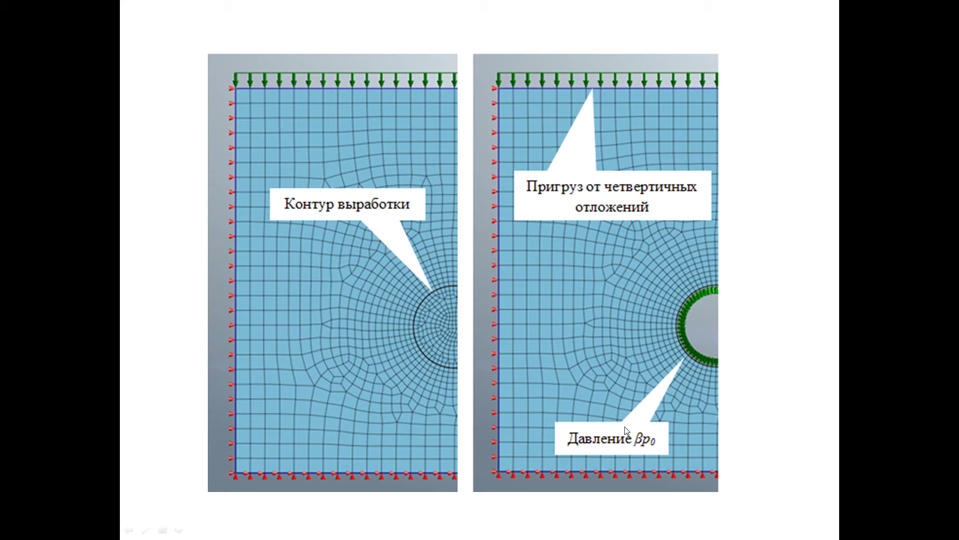
{"action": "left_click", "coordinate": [715, 290]}
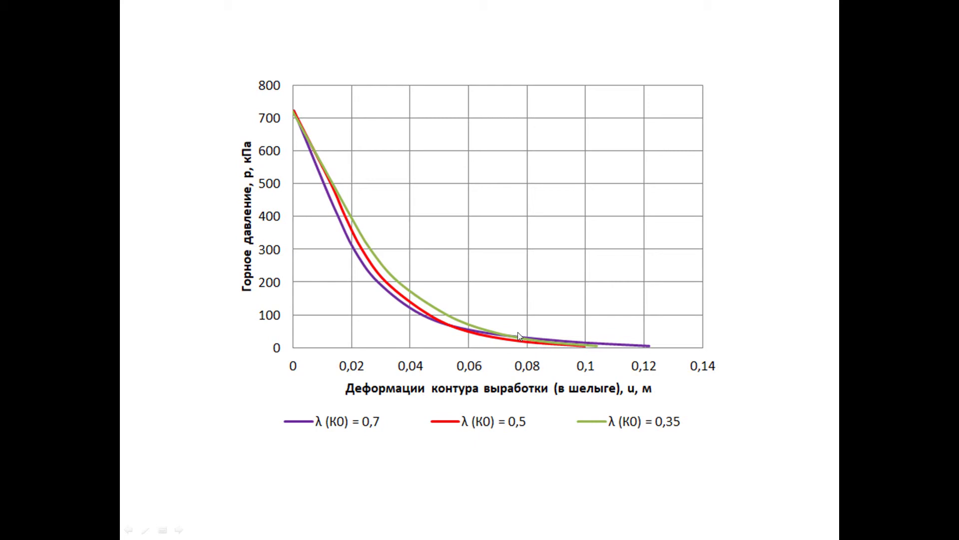
{"action": "key", "text": "Escape"}
- Review the ground parameters and pressure graph in CONTACT_5.xlsx, and view the HQ curves on slide 7 in PowerPoint
{"action": "left_click", "coordinate": [223, 530]}
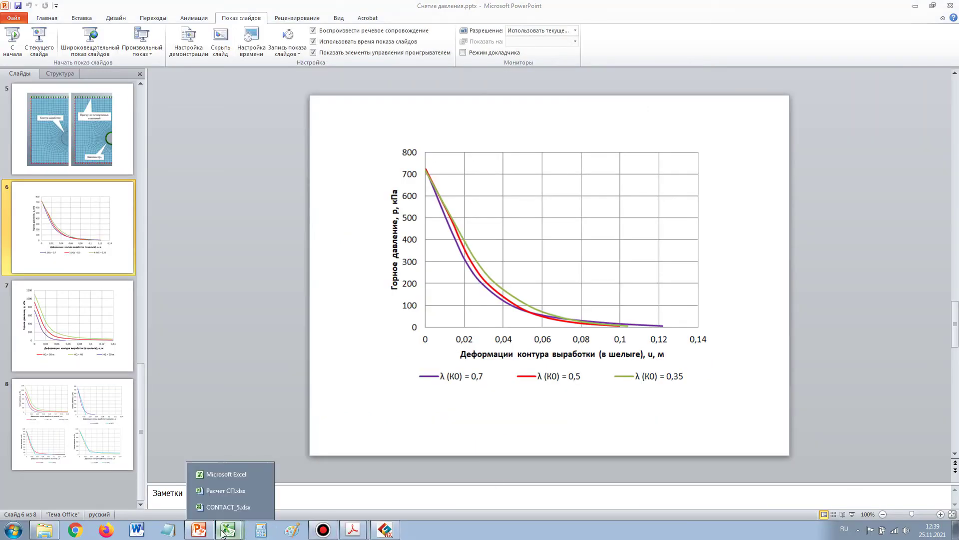
{"action": "left_click", "coordinate": [227, 508]}
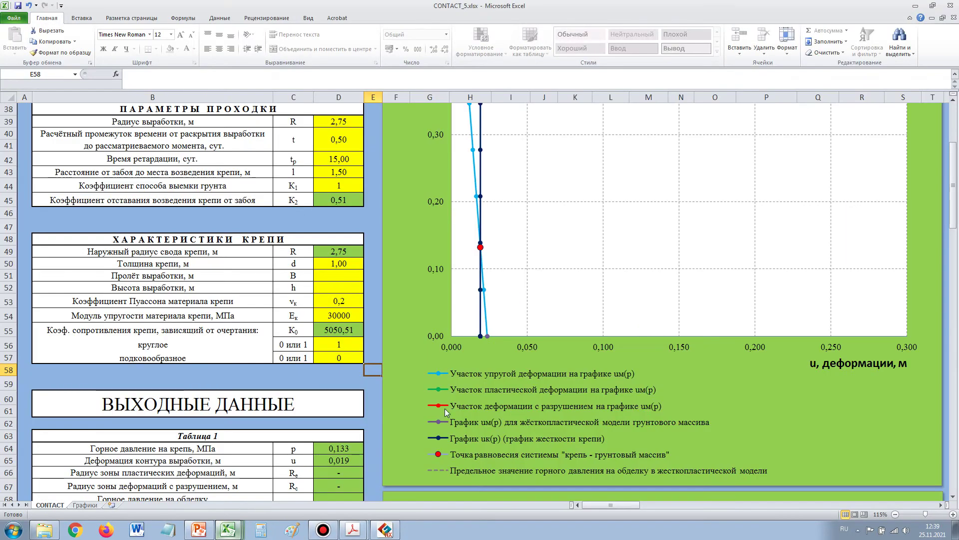
{"action": "scroll", "coordinate": [560, 227], "scroll_direction": "up", "scroll_amount": 7}
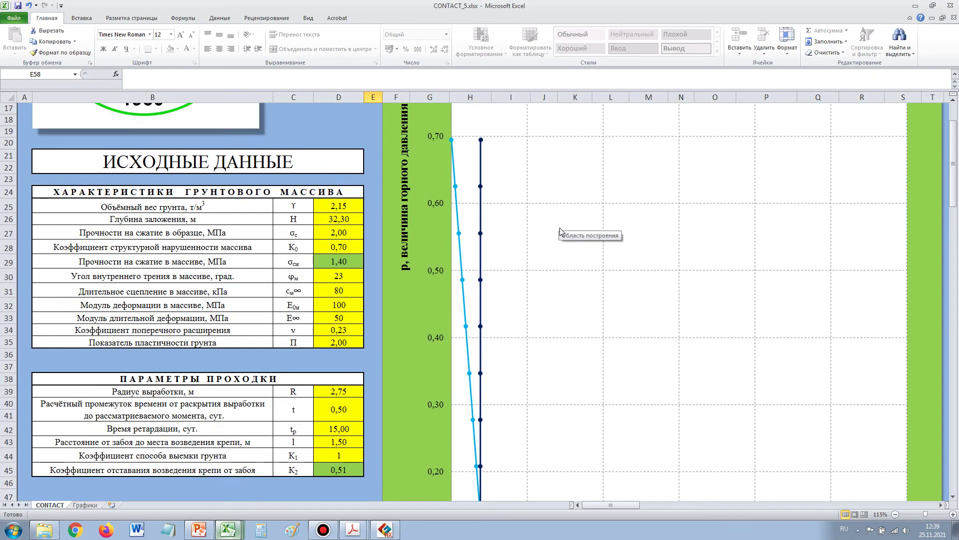
{"action": "scroll", "coordinate": [559, 227], "scroll_direction": "down", "scroll_amount": 4}
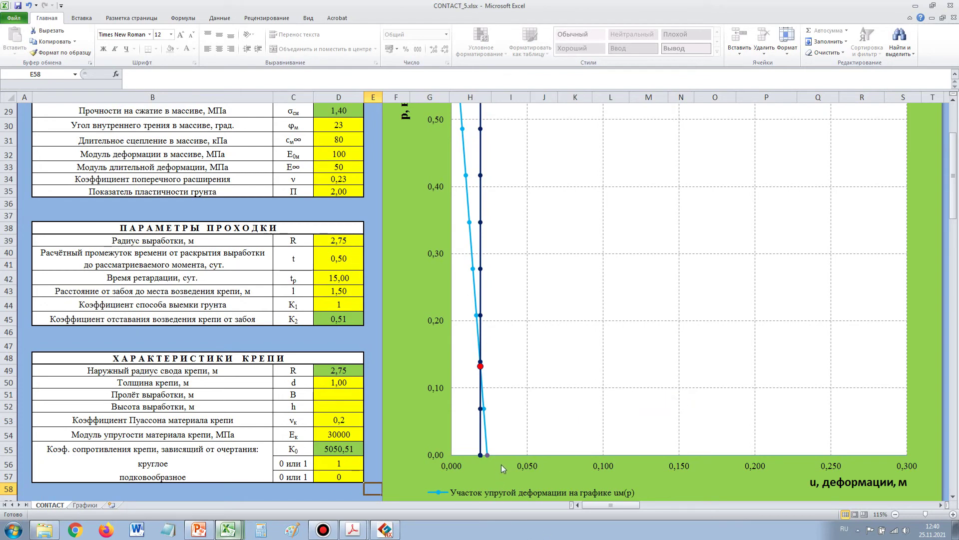
{"action": "left_click", "coordinate": [199, 530]}
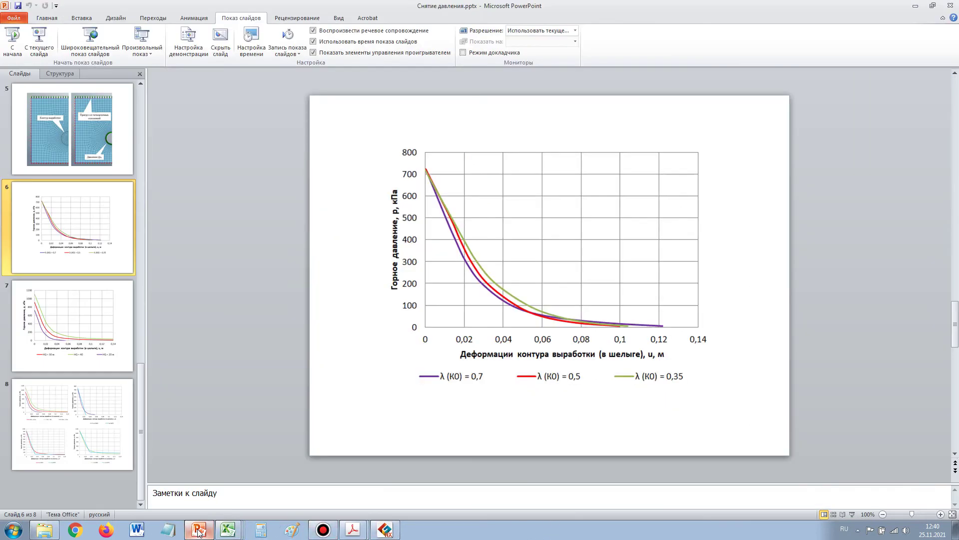
{"action": "left_click", "coordinate": [91, 324]}
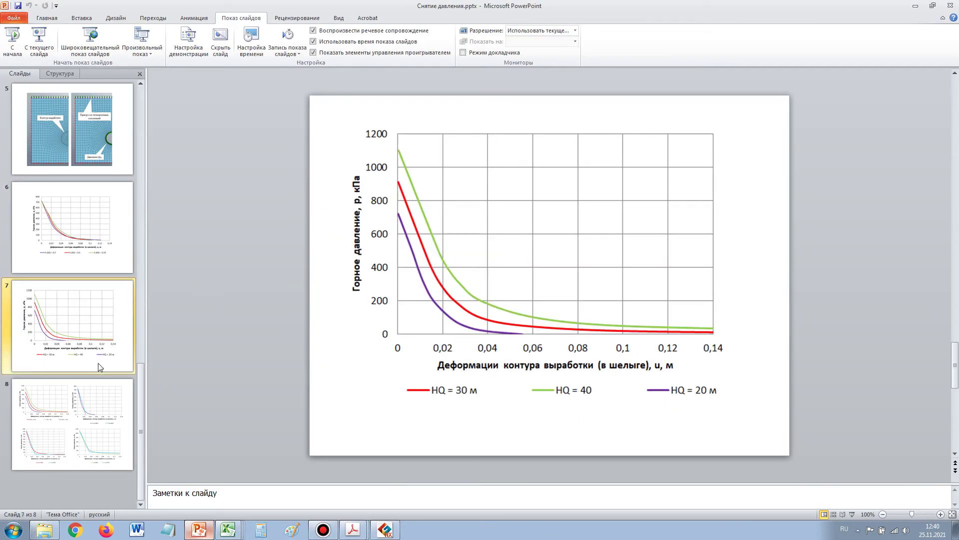
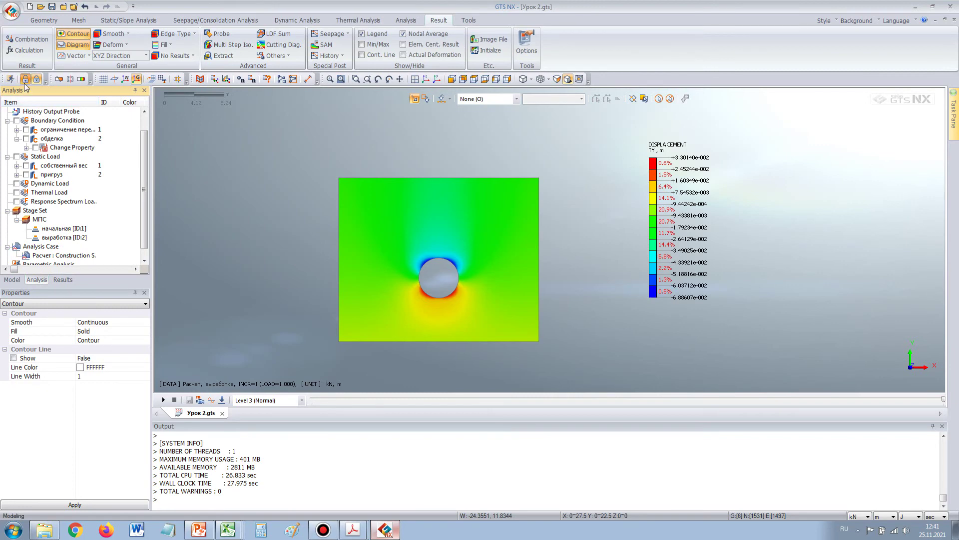
- In GTS NX, switch Урок 2.gts from results back to model editing and start a new edge pressure load
{"action": "left_click", "coordinate": [25, 79]}
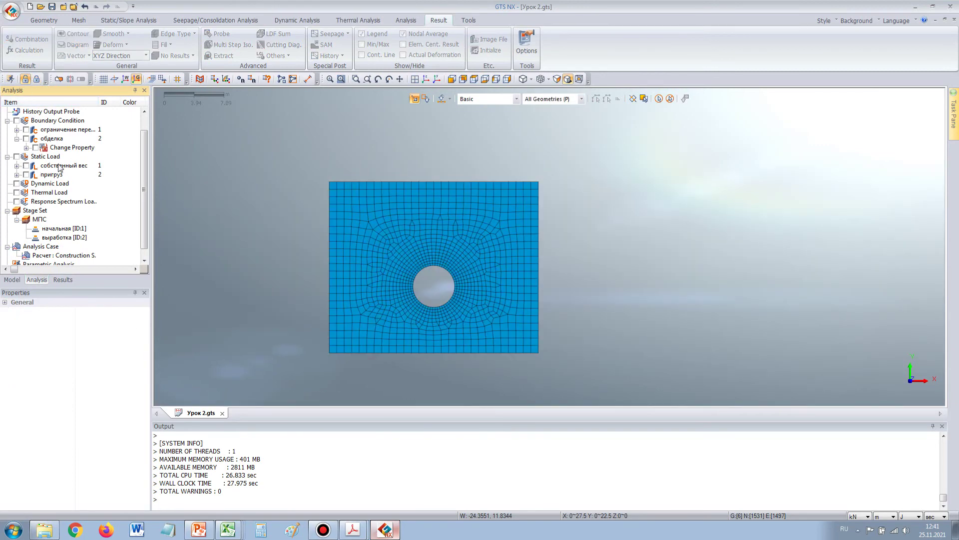
{"action": "left_click", "coordinate": [114, 22]}
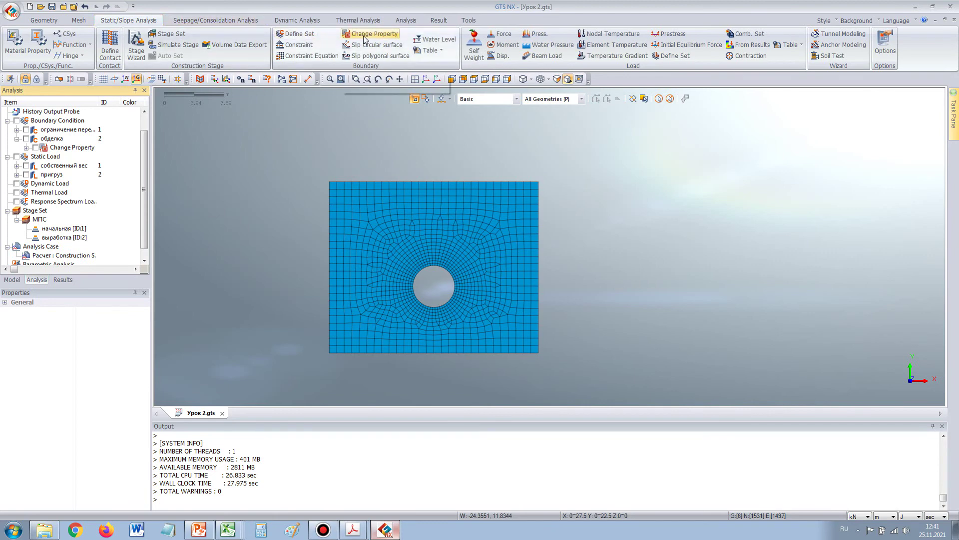
{"action": "left_click", "coordinate": [537, 33]}
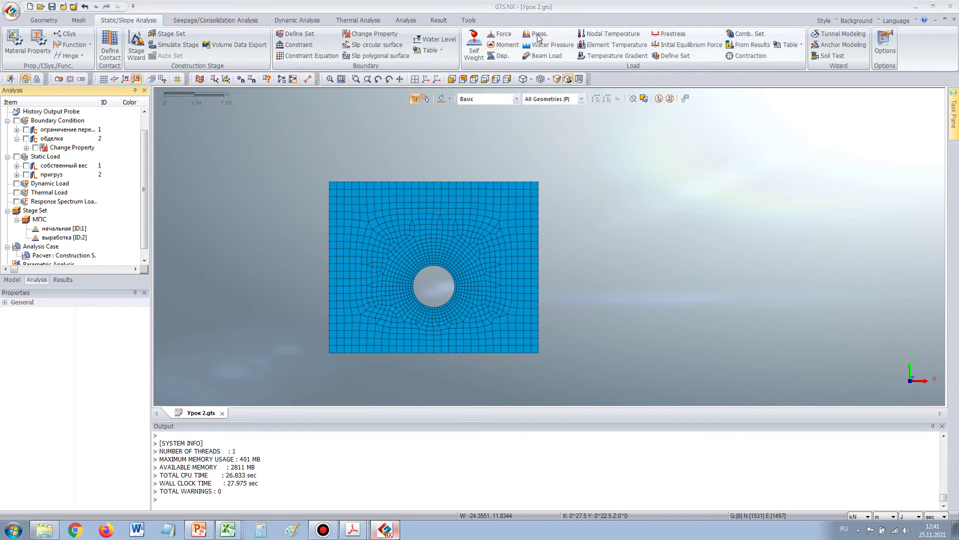
{"action": "left_click_drag", "start_coordinate": [80, 96], "coordinate": [265, 39]}
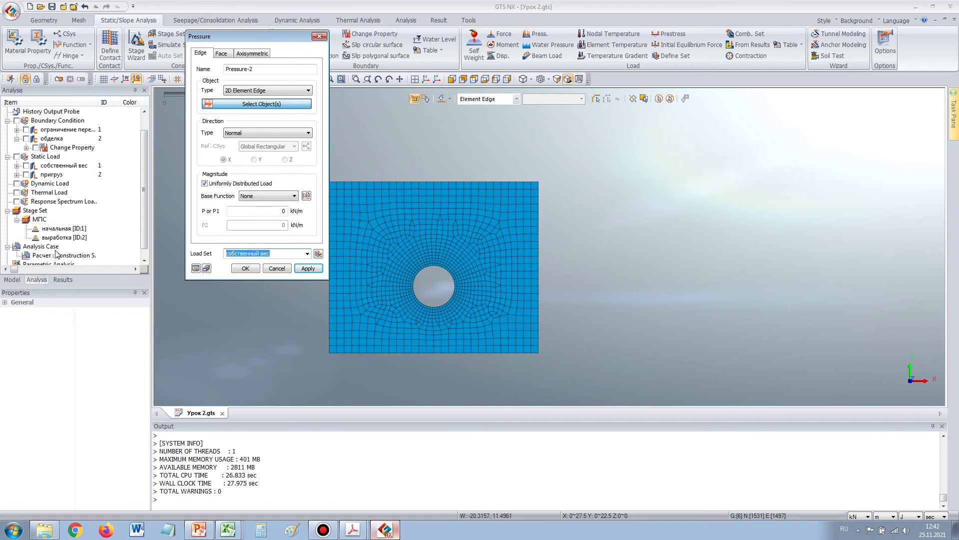
- Show the выемка and обделка mesh sets and try to window-select the element edges around the tunnel
{"action": "left_click", "coordinate": [11, 279]}
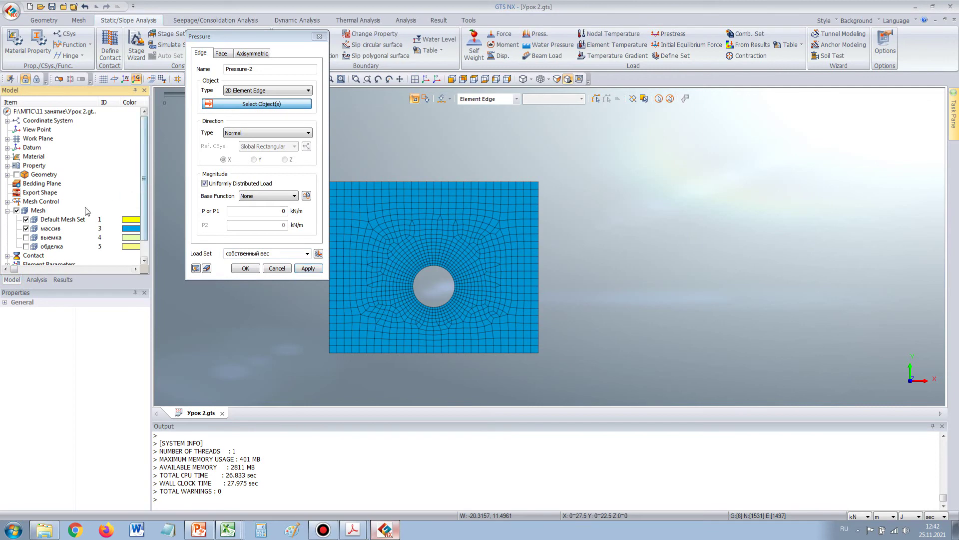
{"action": "left_click", "coordinate": [26, 238]}
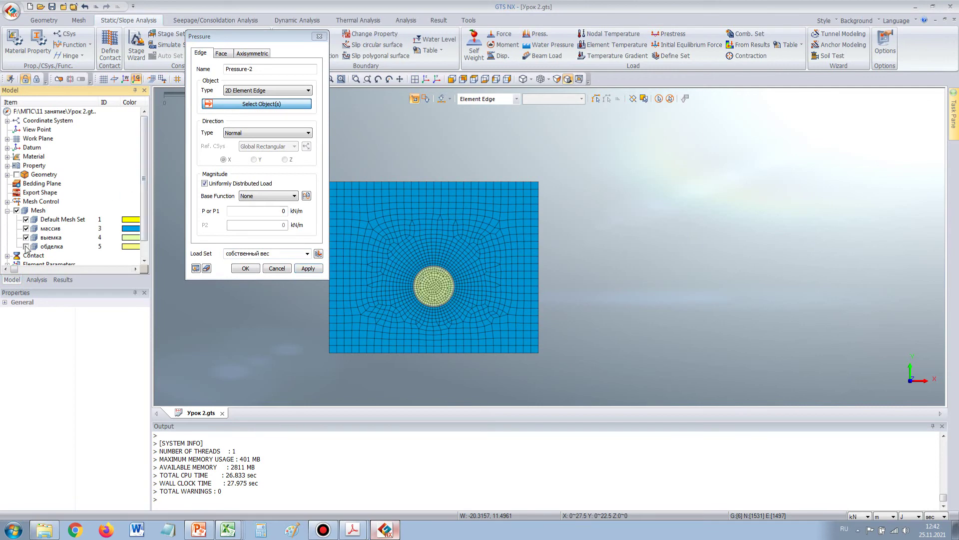
{"action": "left_click", "coordinate": [26, 246]}
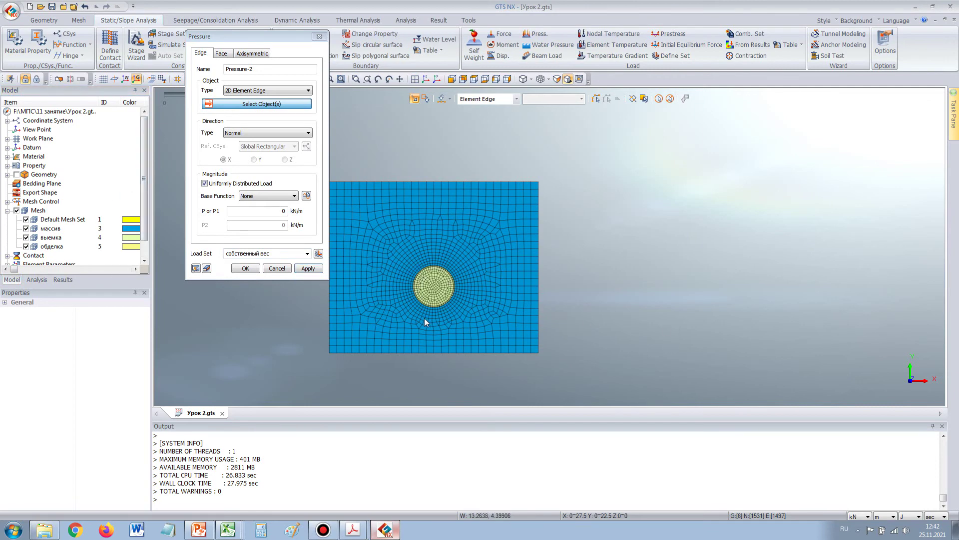
{"action": "scroll", "coordinate": [425, 318], "scroll_direction": "up", "scroll_amount": 5}
{"action": "left_click_drag", "start_coordinate": [351, 175], "coordinate": [559, 400]}
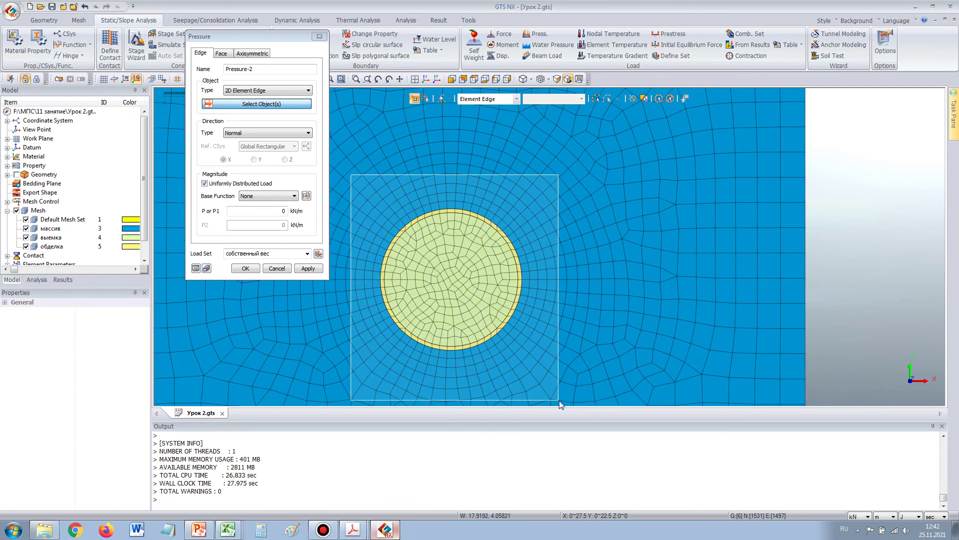
{"action": "left_click_drag", "start_coordinate": [370, 193], "coordinate": [557, 351]}
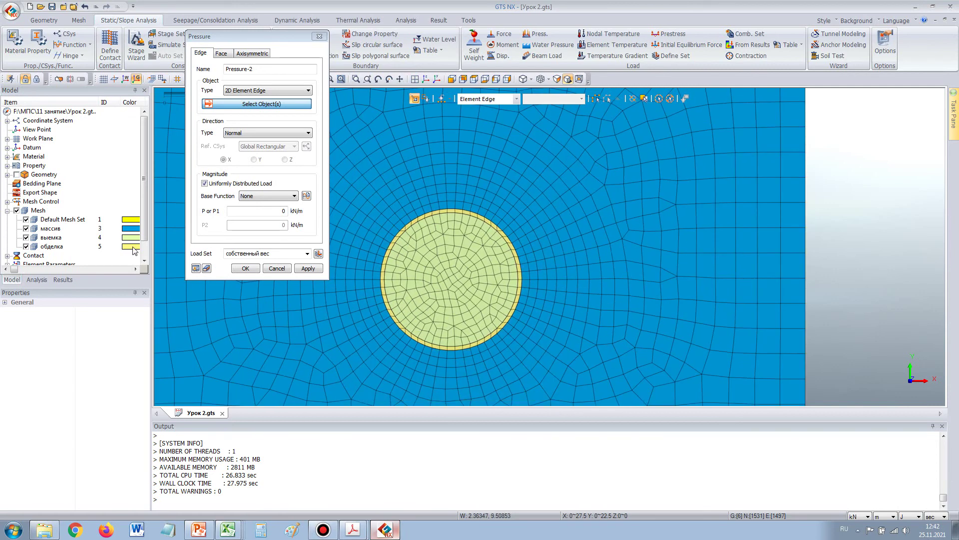
- Hide the выемка and обделка mesh sets and select the element edges along the tunnel opening for the pressure load
{"action": "left_click", "coordinate": [25, 237]}
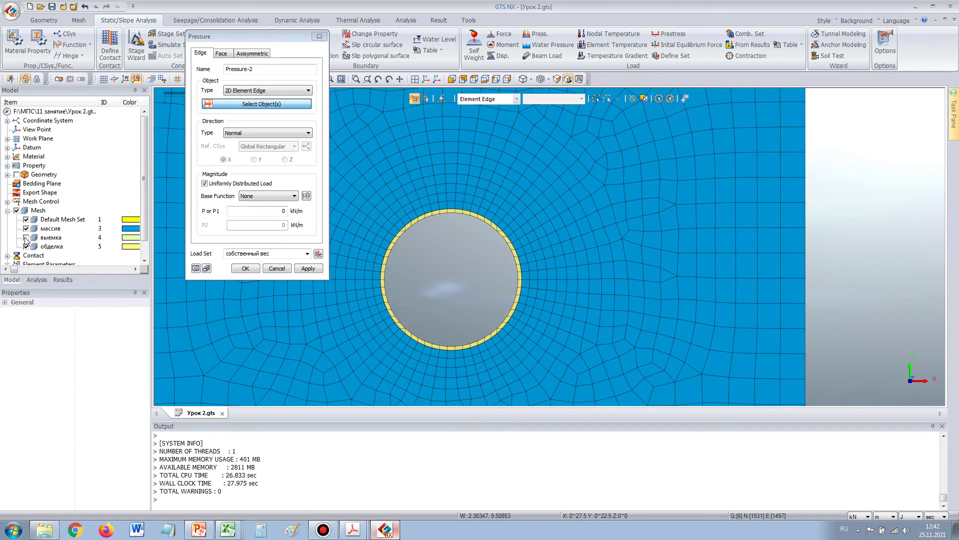
{"action": "left_click", "coordinate": [25, 247]}
{"action": "left_click_drag", "start_coordinate": [367, 180], "coordinate": [538, 374]}
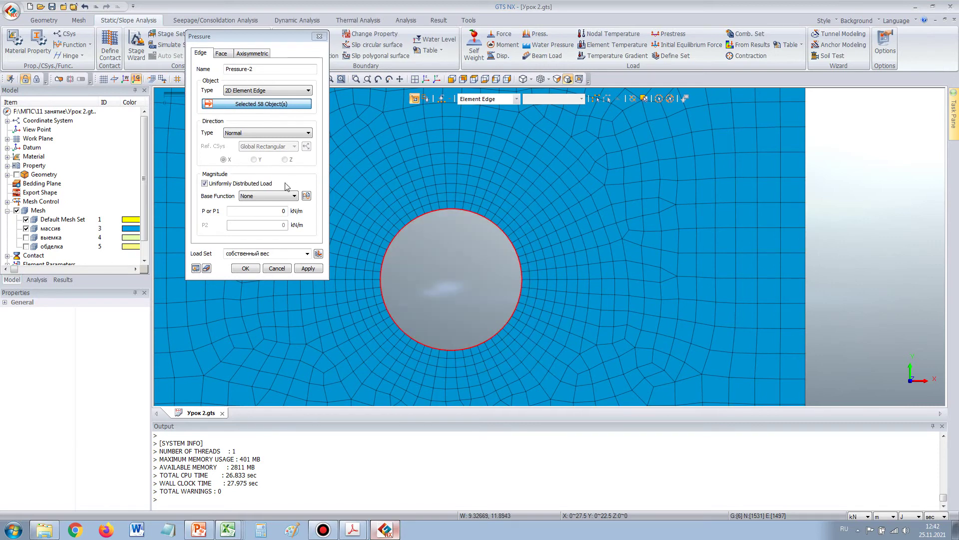
- Set the uniform edge pressure on the selected tunnel contour edges to 130 kN/m and create it in a load set named снятие
{"action": "left_click", "coordinate": [272, 213]}
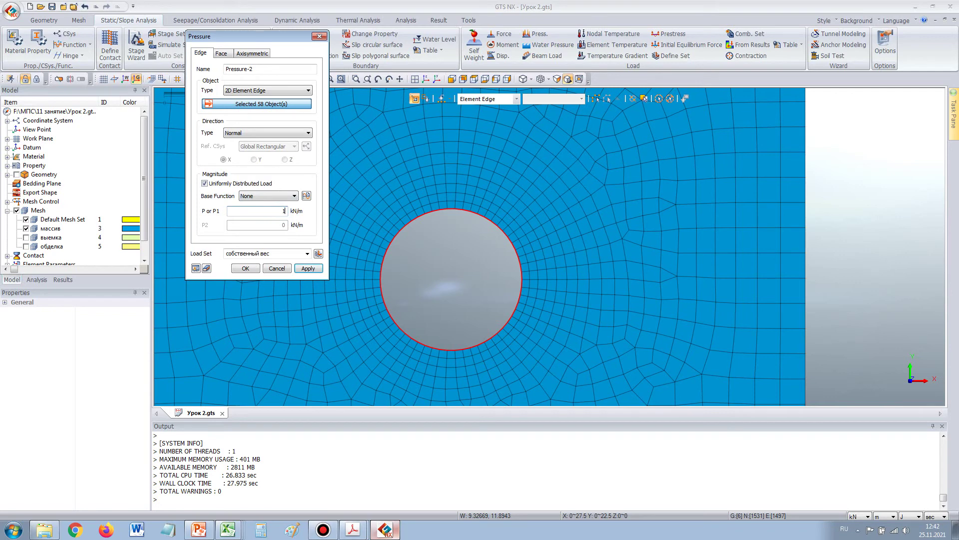
{"action": "left_click", "coordinate": [275, 253]}
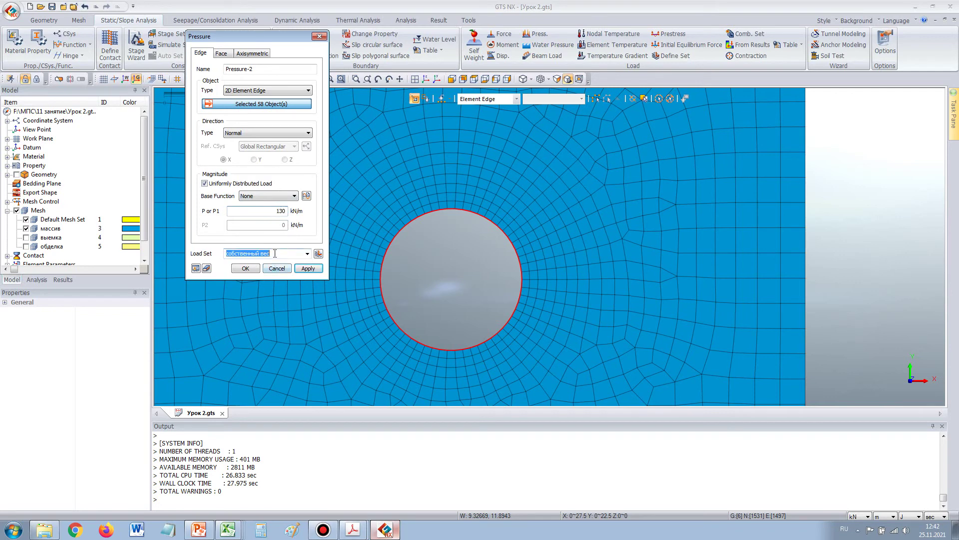
{"action": "type", "text": "снятие"}
{"action": "left_click", "coordinate": [245, 269]}
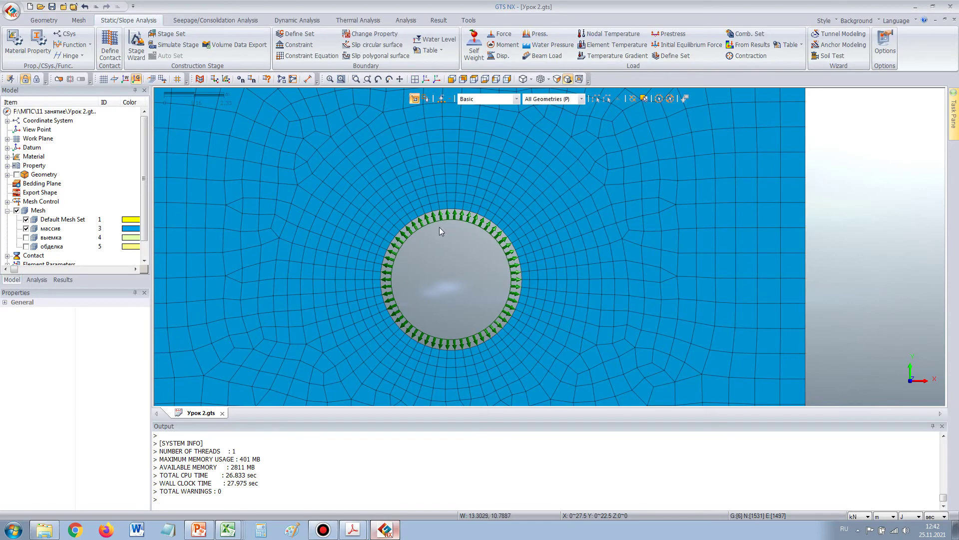
{"action": "scroll", "coordinate": [442, 274], "scroll_direction": "down", "scroll_amount": 4}
{"action": "scroll", "coordinate": [437, 274], "scroll_direction": "up", "scroll_amount": 1}
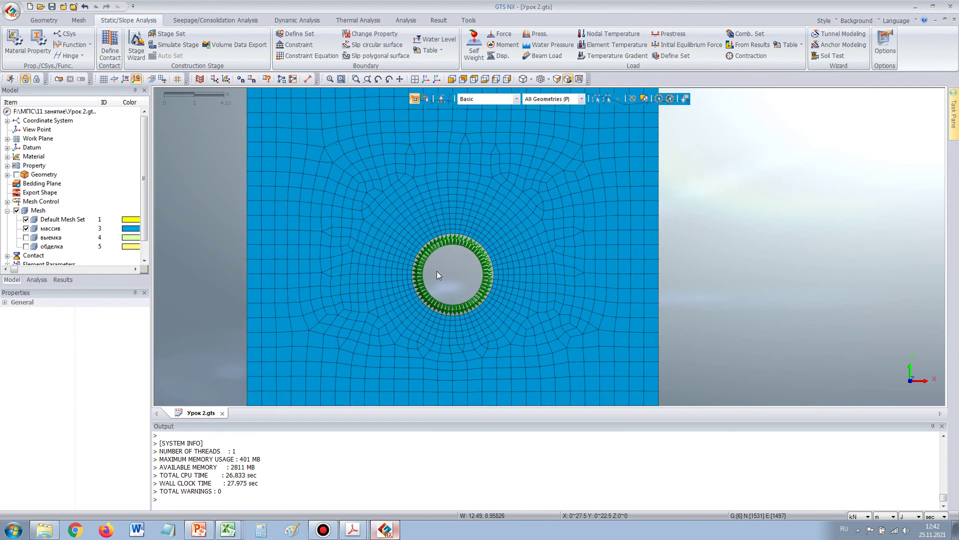
{"action": "scroll", "coordinate": [436, 271], "scroll_direction": "up", "scroll_amount": 2}
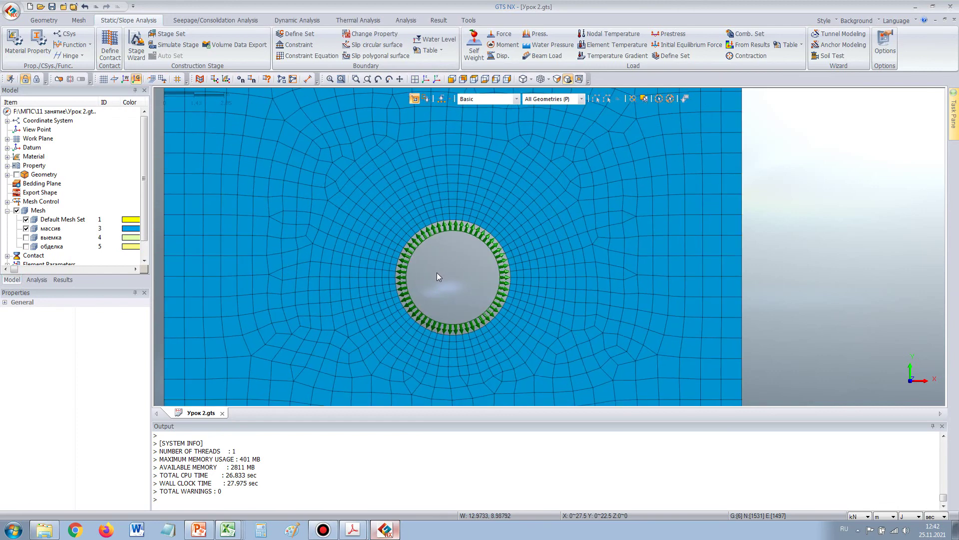
- Show the выемка and обделка mesh sets again, along with all boundary conditions and static loads
{"action": "left_click", "coordinate": [26, 237]}
{"action": "left_click", "coordinate": [36, 279]}
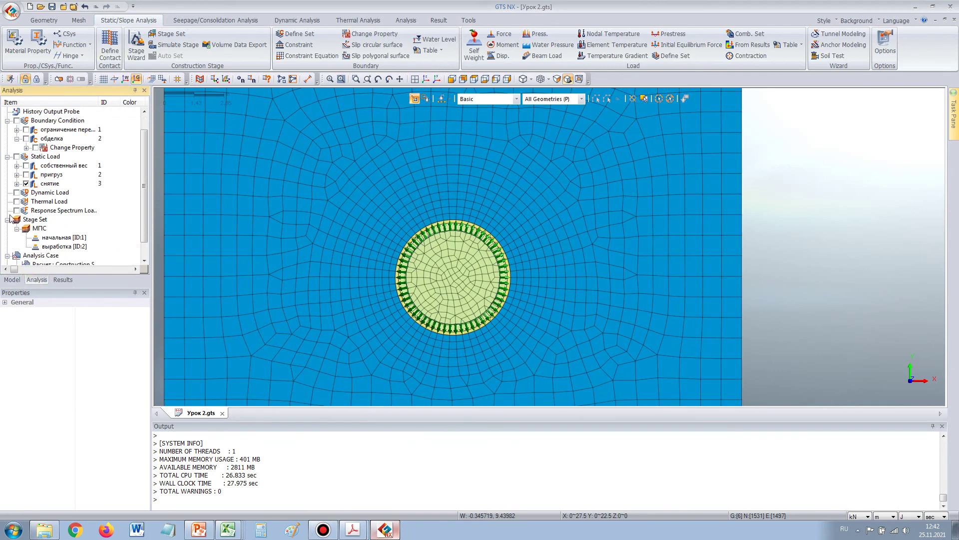
{"action": "left_click", "coordinate": [16, 121]}
{"action": "left_click", "coordinate": [16, 157]}
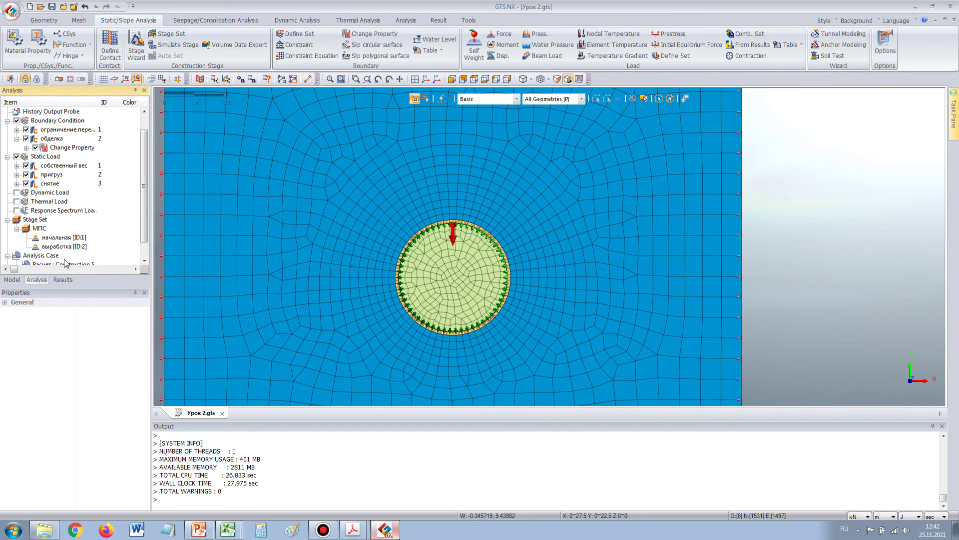
- Edit the выработка construction stage of the МПС set to activate the снятие static load, and save the stage
{"action": "right_click", "coordinate": [48, 245]}
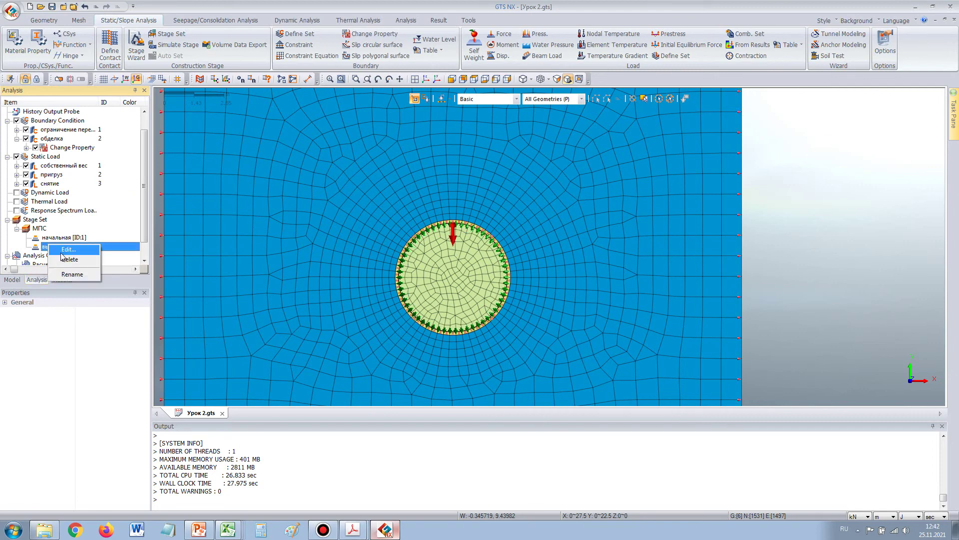
{"action": "left_click", "coordinate": [59, 250]}
{"action": "mouse_move", "coordinate": [132, 88]}
{"action": "left_mouse_down"}
{"action": "mouse_move", "coordinate": [192, 147]}
{"action": "mouse_move", "coordinate": [140, 117]}
{"action": "mouse_move", "coordinate": [128, 100]}
{"action": "mouse_move", "coordinate": [146, 84]}
{"action": "left_mouse_up"}
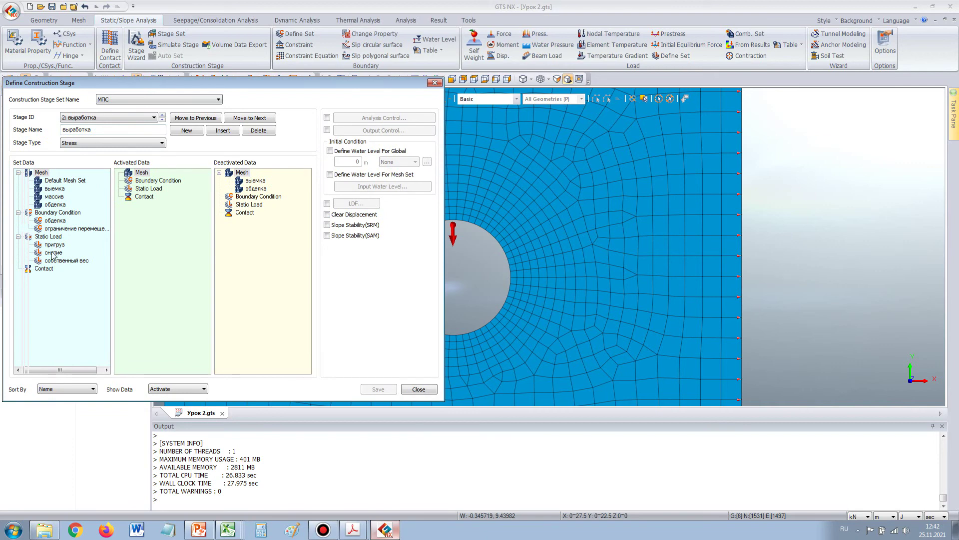
{"action": "left_click_drag", "start_coordinate": [54, 254], "coordinate": [155, 234]}
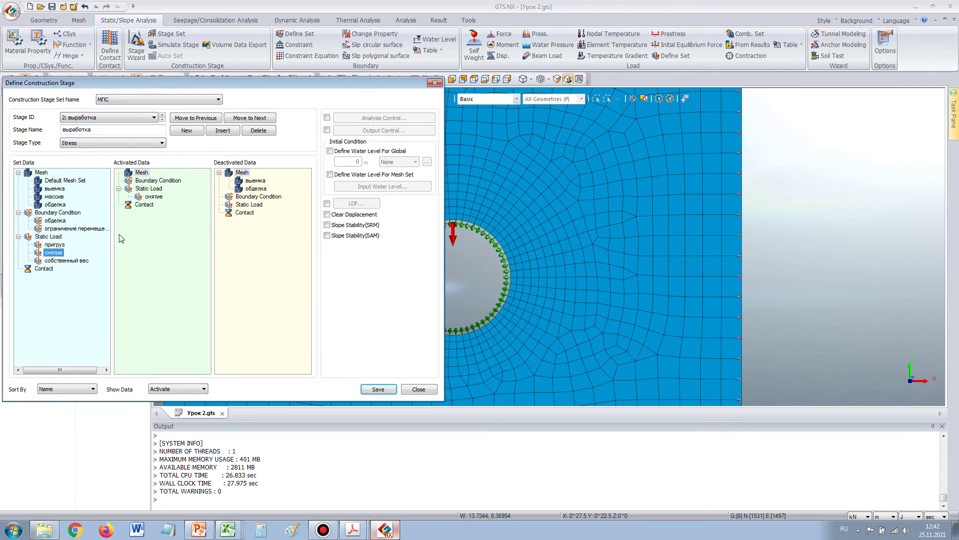
{"action": "left_click", "coordinate": [377, 388]}
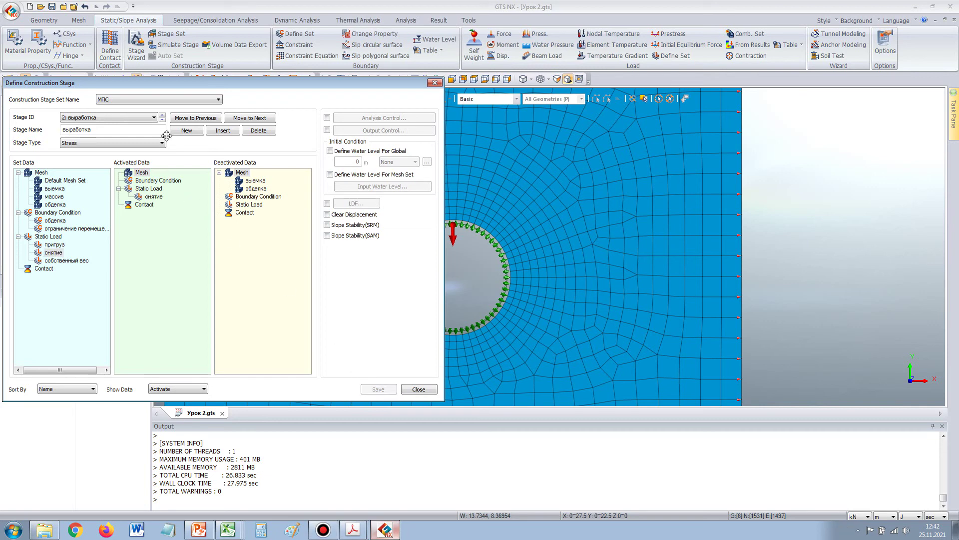
- Add a construction stage named тоннель that activates the обделка mesh and boundary condition and deactivates the снятие load, and save it
{"action": "left_click", "coordinate": [185, 131]}
{"action": "left_click_drag", "start_coordinate": [116, 130], "coordinate": [7, 105]}
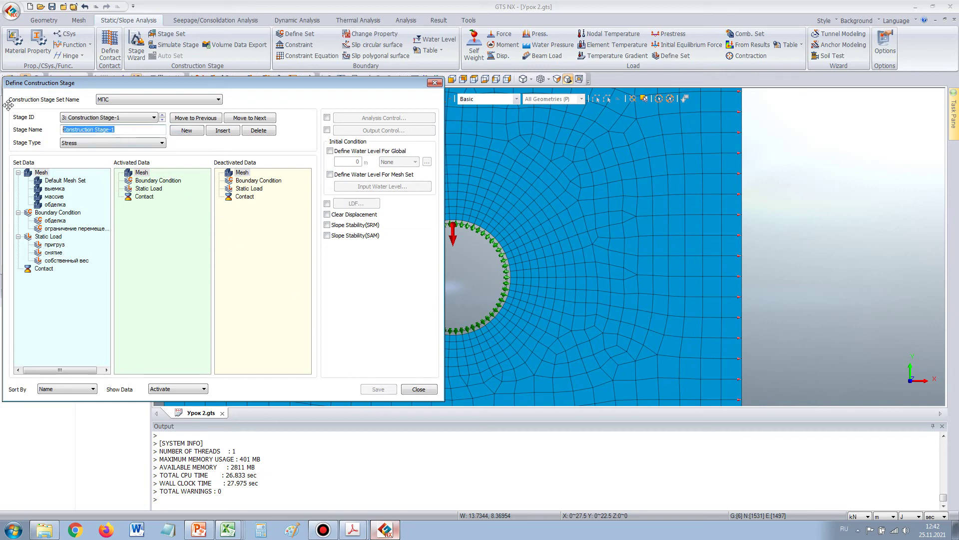
{"action": "type", "text": "тоннель"}
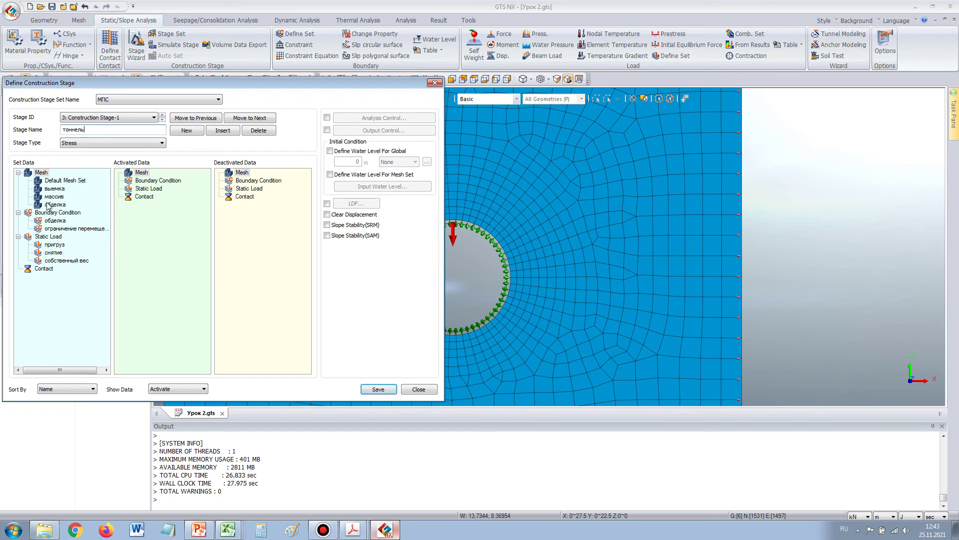
{"action": "left_click_drag", "start_coordinate": [48, 206], "coordinate": [172, 232]}
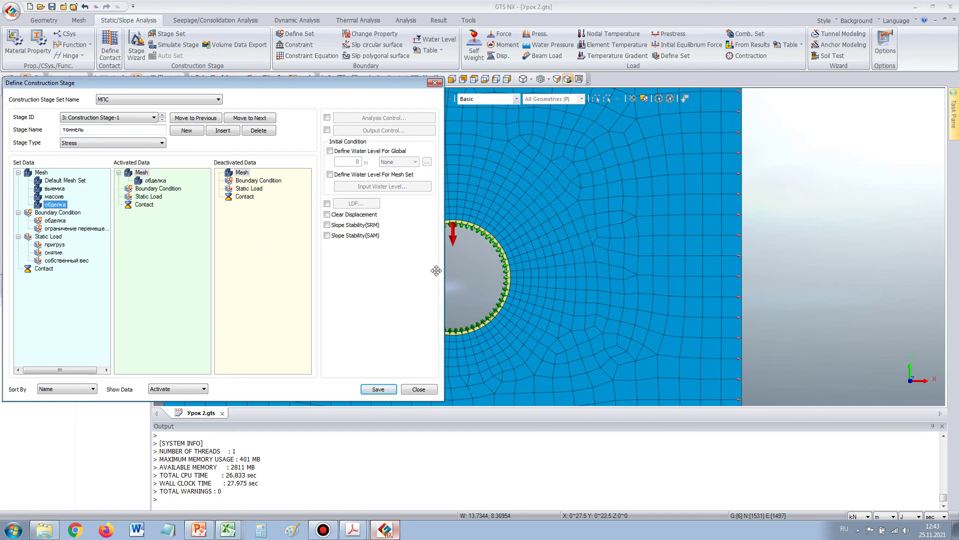
{"action": "left_click_drag", "start_coordinate": [54, 252], "coordinate": [260, 224]}
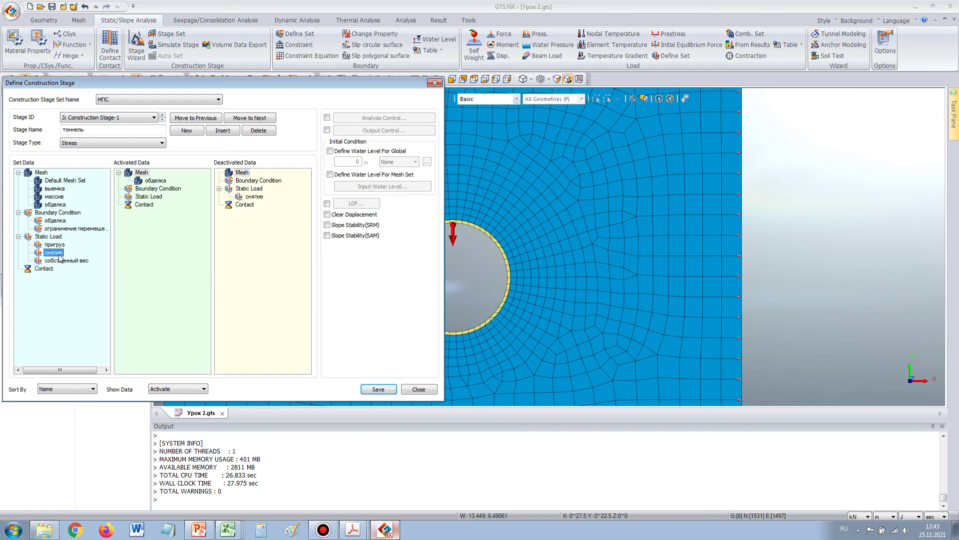
{"action": "left_click_drag", "start_coordinate": [45, 223], "coordinate": [169, 245]}
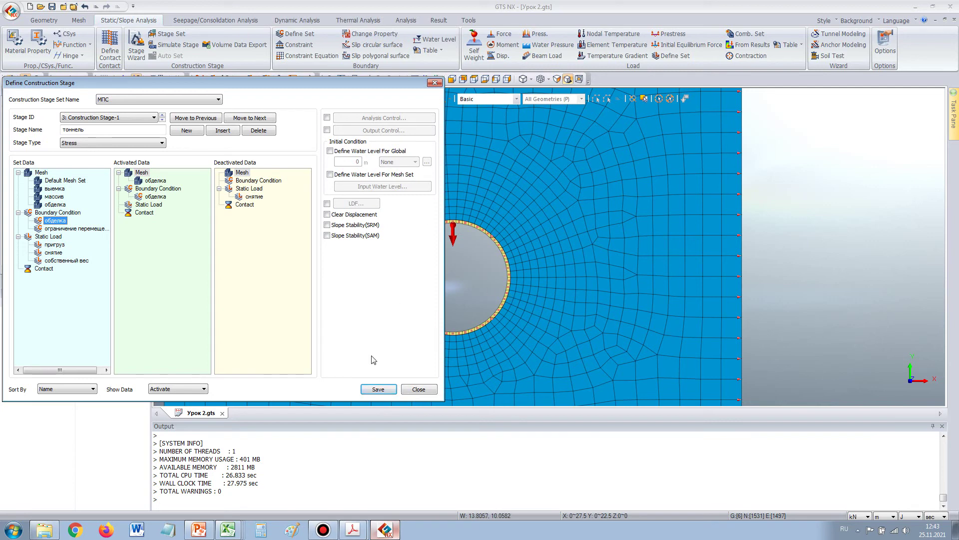
{"action": "left_click", "coordinate": [377, 392]}
{"action": "left_click", "coordinate": [419, 390]}
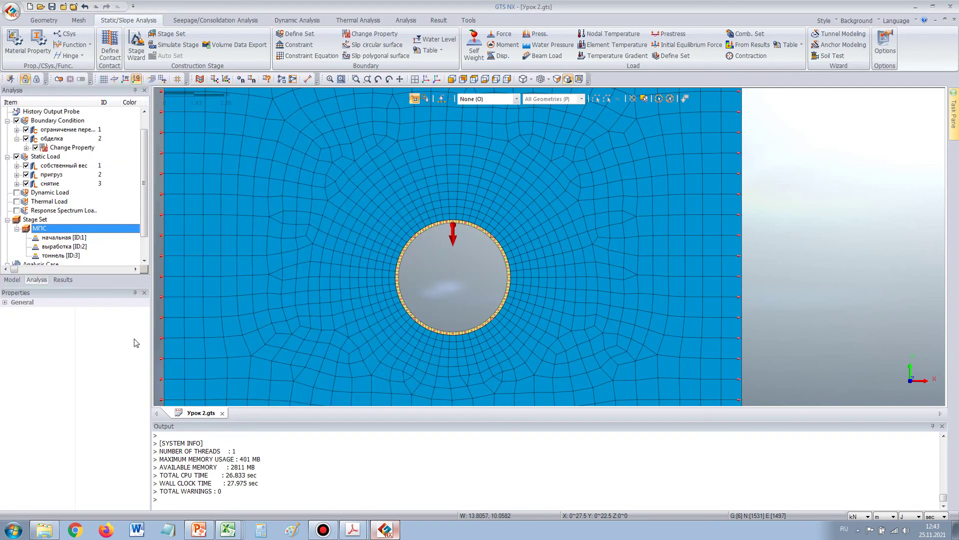
- Solve the Расчет analysis case and, during the run, review the two-stage relief scheme on slide 4 in PowerPoint before returning to GTS NX
{"action": "scroll", "coordinate": [144, 256], "scroll_direction": "down", "scroll_amount": 1}
{"action": "right_click", "coordinate": [53, 246]}
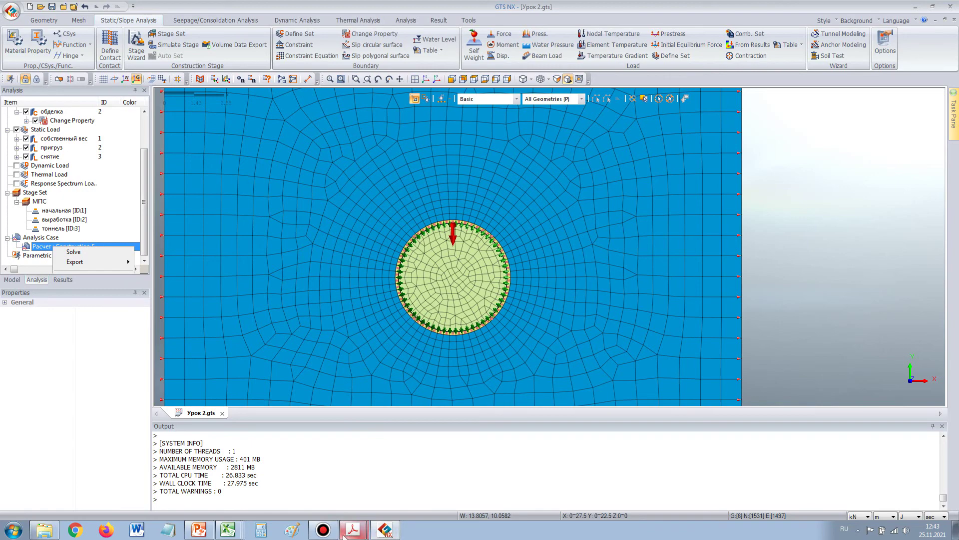
{"action": "left_click", "coordinate": [199, 530]}
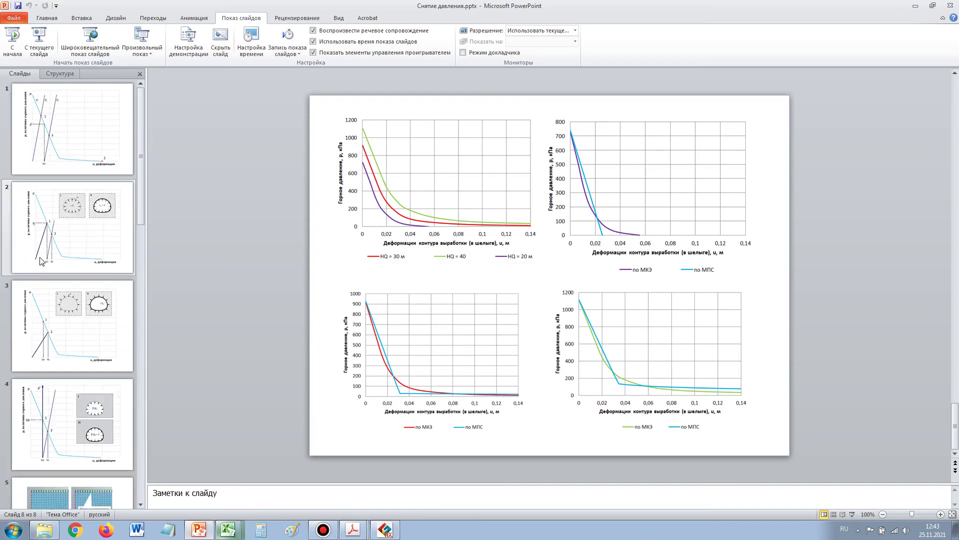
{"action": "left_click", "coordinate": [71, 421]}
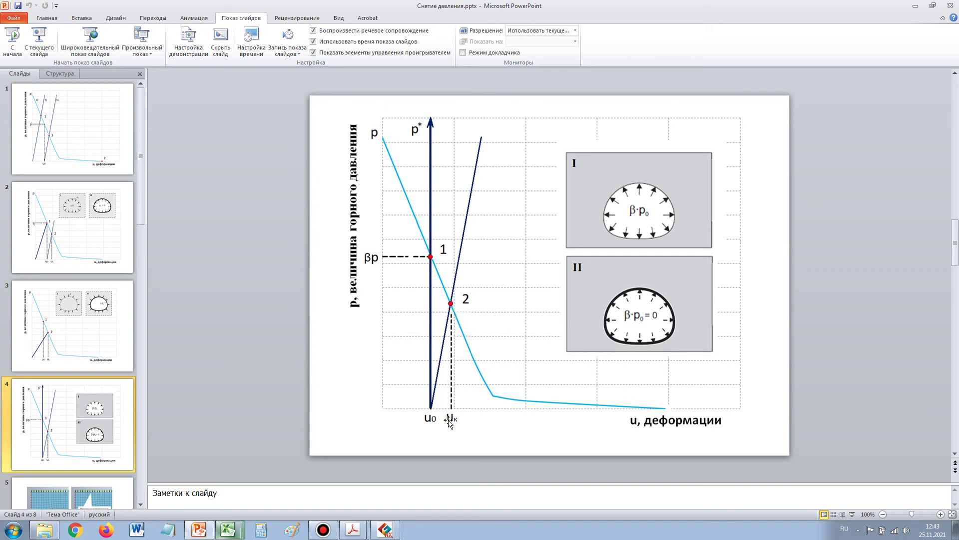
{"action": "left_click", "coordinate": [914, 6]}
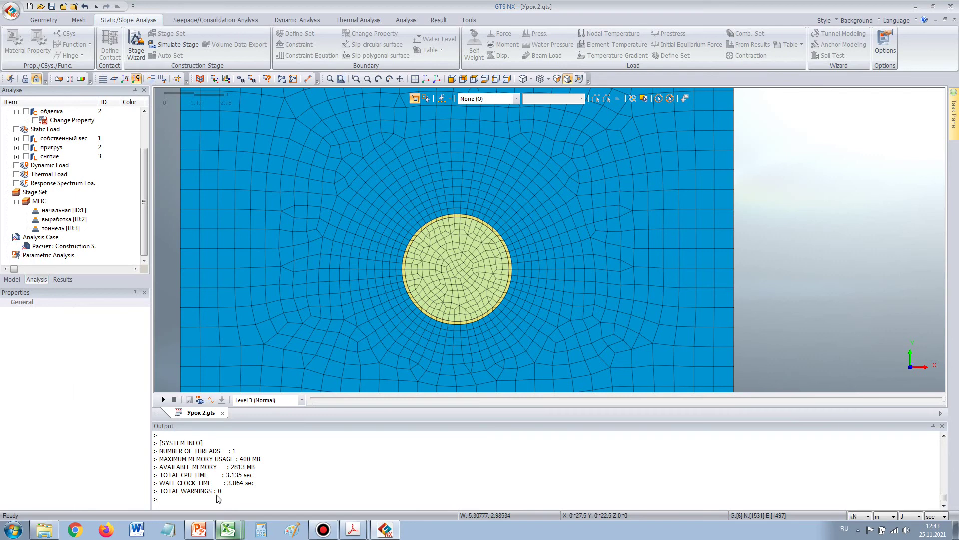
- Display the TY displacement contour for the выработка stage and probe the node at the tunnel crown
{"action": "left_click", "coordinate": [65, 280]}
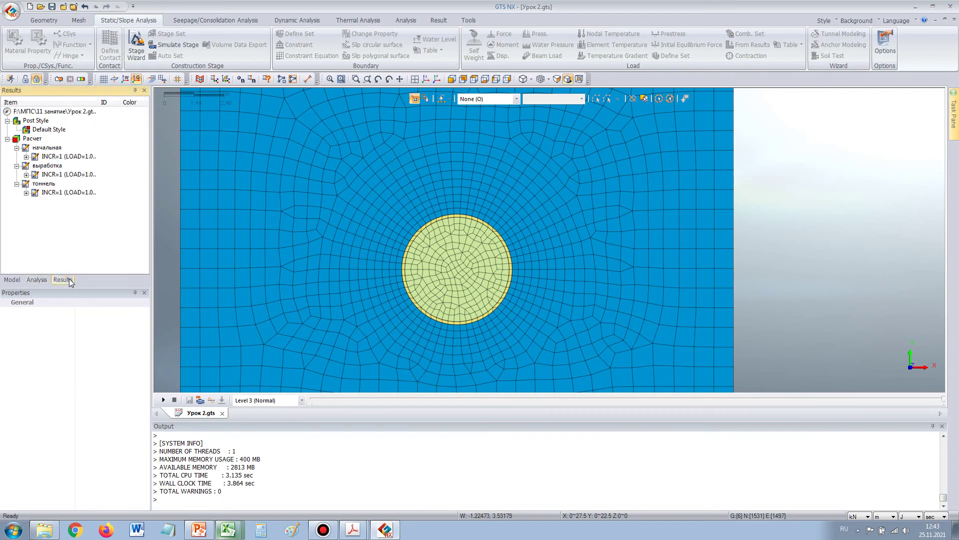
{"action": "left_click", "coordinate": [26, 174]}
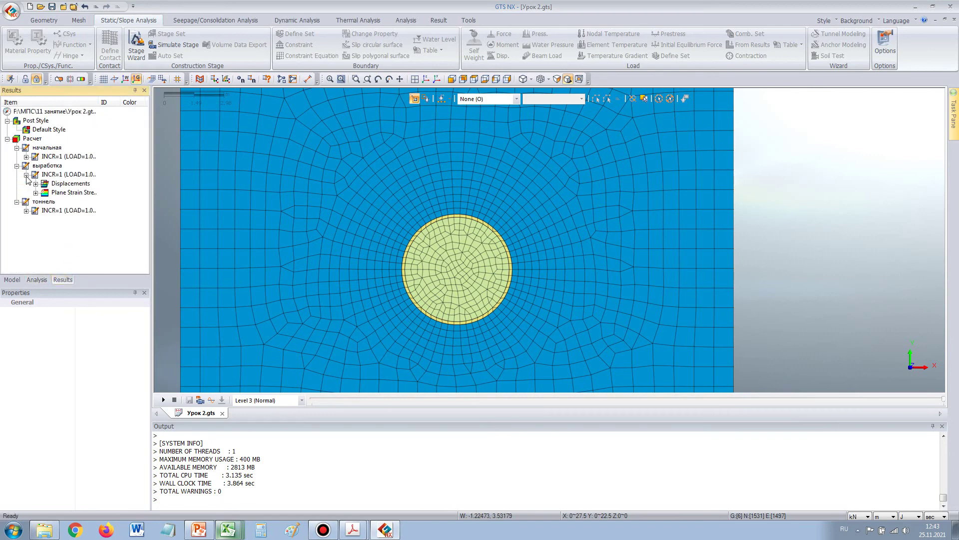
{"action": "left_click", "coordinate": [35, 184]}
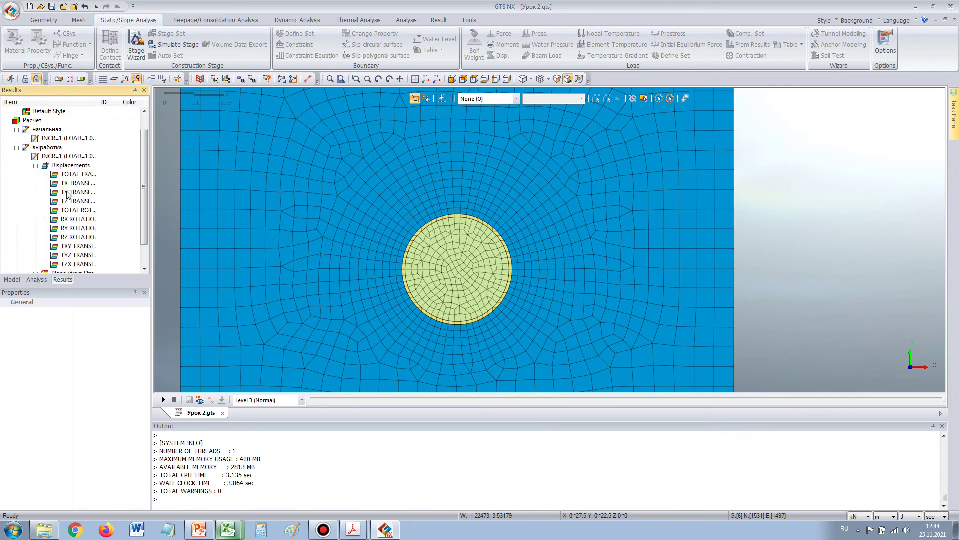
{"action": "left_click", "coordinate": [69, 195]}
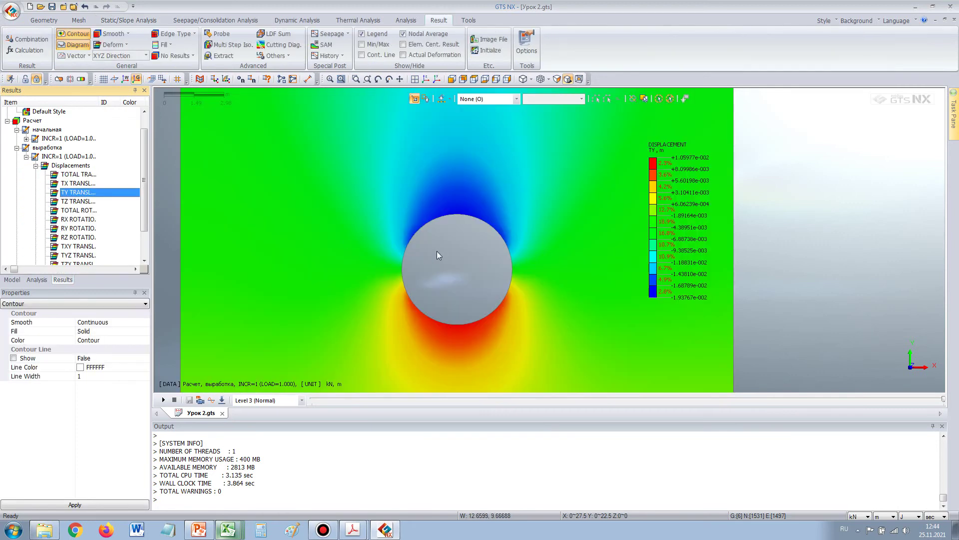
{"action": "left_click", "coordinate": [218, 34]}
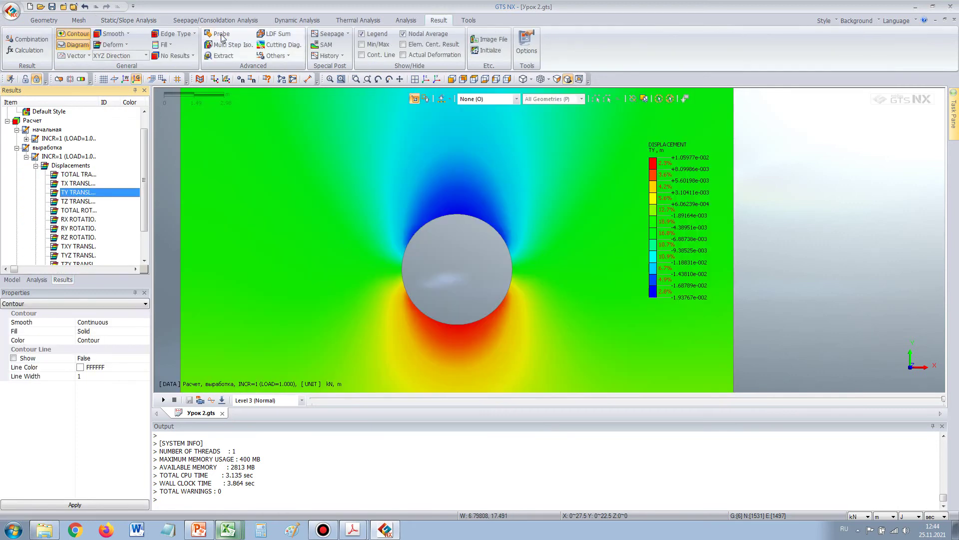
{"action": "left_click", "coordinate": [454, 215]}
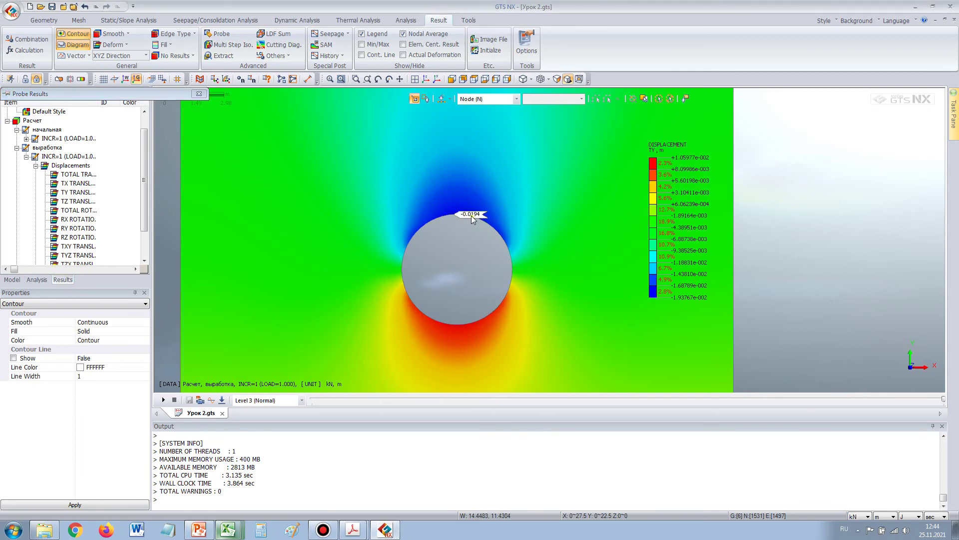
- Switch to CONTACT_5.xlsx in Excel and check the contour deformation and the ground pressure on the lining in output Таблица 1
{"action": "left_click", "coordinate": [228, 530]}
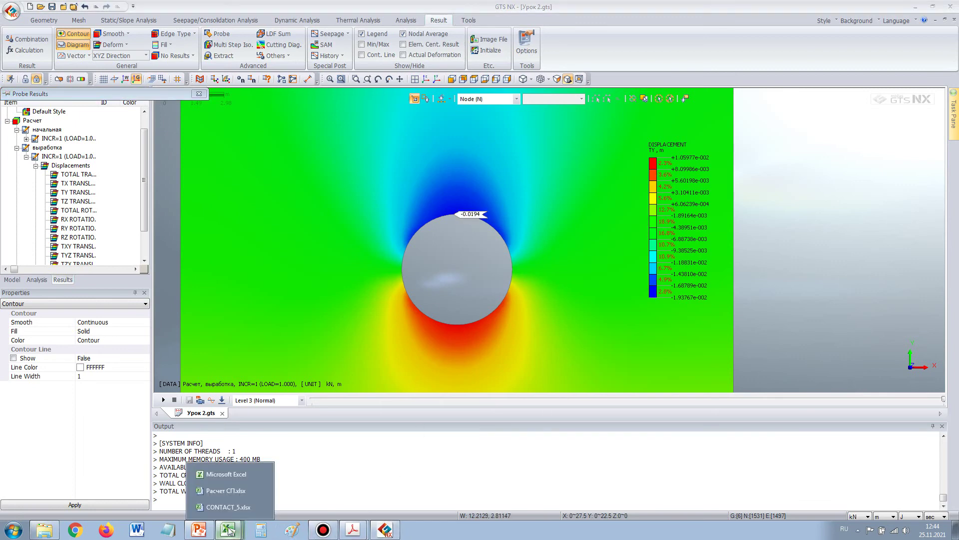
{"action": "left_click", "coordinate": [227, 506]}
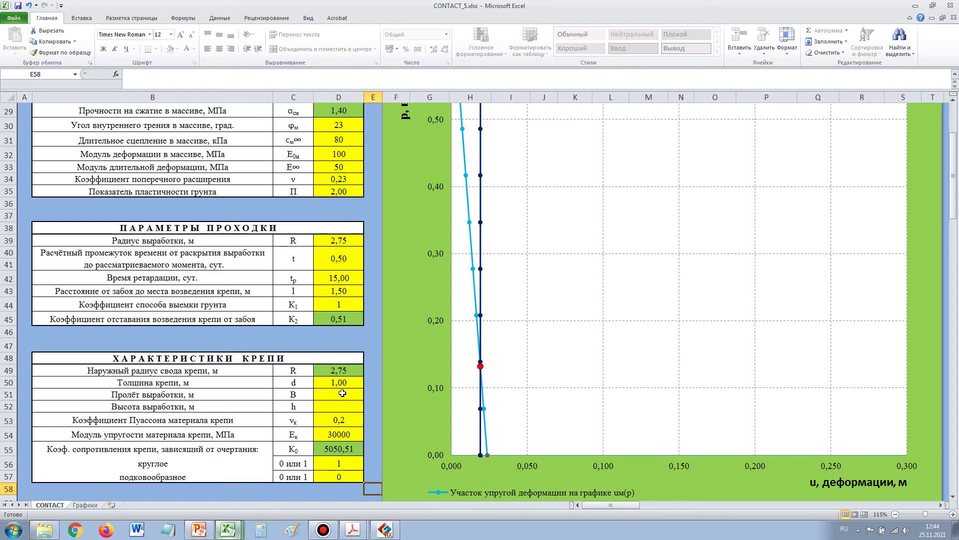
{"action": "scroll", "coordinate": [342, 394], "scroll_direction": "down", "scroll_amount": 7}
{"action": "left_click", "coordinate": [341, 309]}
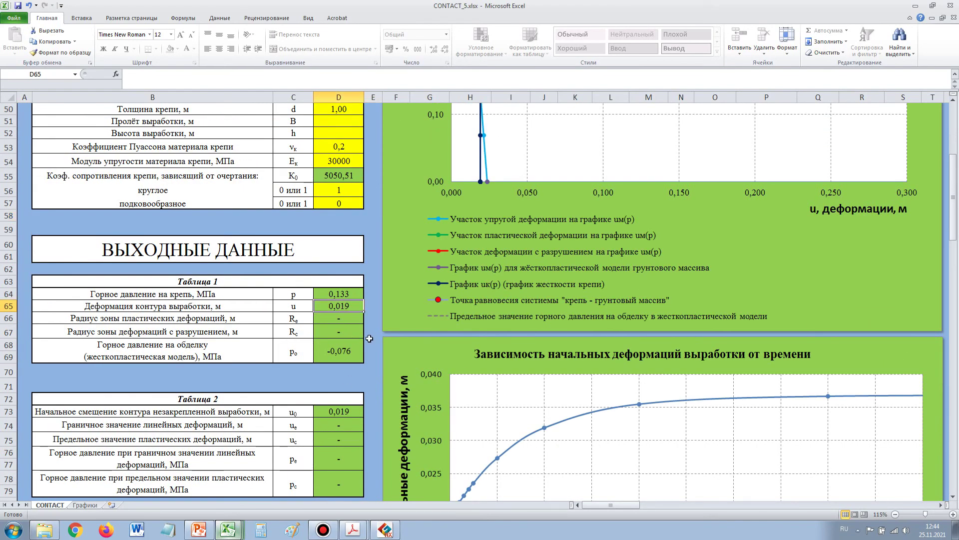
{"action": "left_click", "coordinate": [344, 295]}
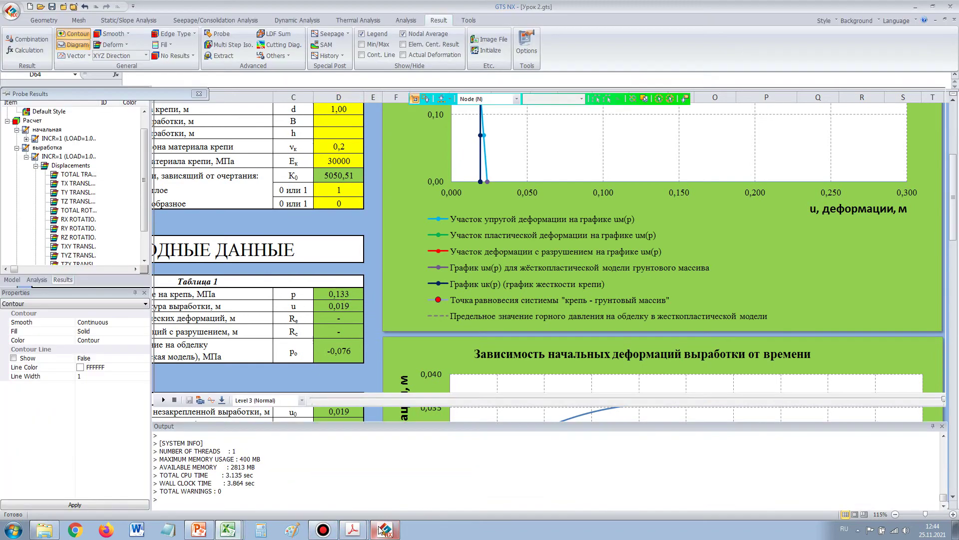
- Switch back to GTS NX and examine the S-YY plane strain stress contour around the tunnel for the выработка stage
{"action": "left_click", "coordinate": [384, 530]}
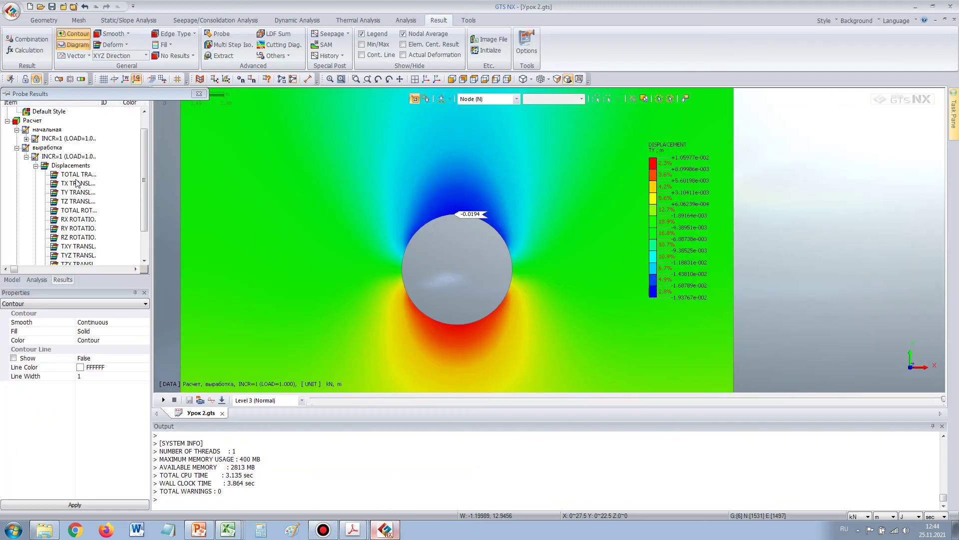
{"action": "scroll", "coordinate": [142, 163], "scroll_direction": "down", "scroll_amount": 8}
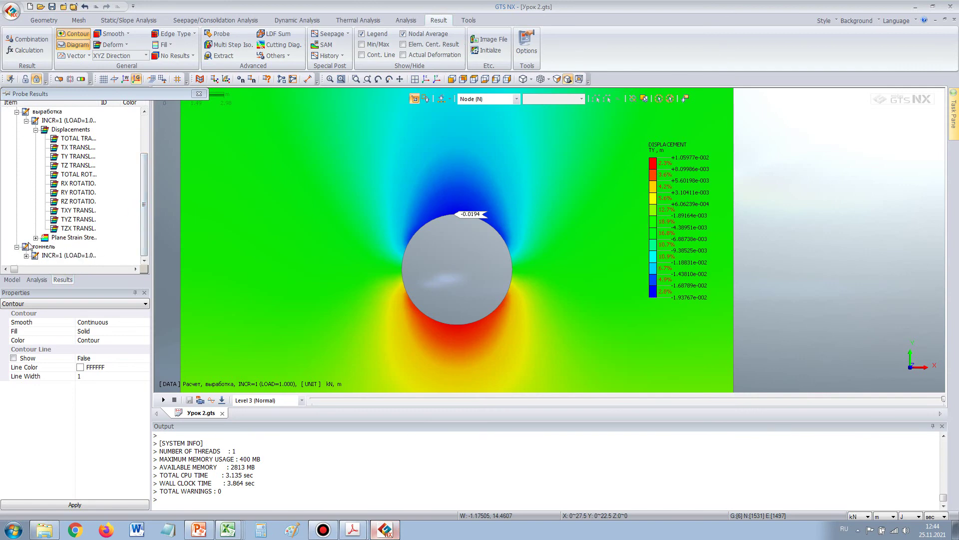
{"action": "left_click", "coordinate": [68, 156]}
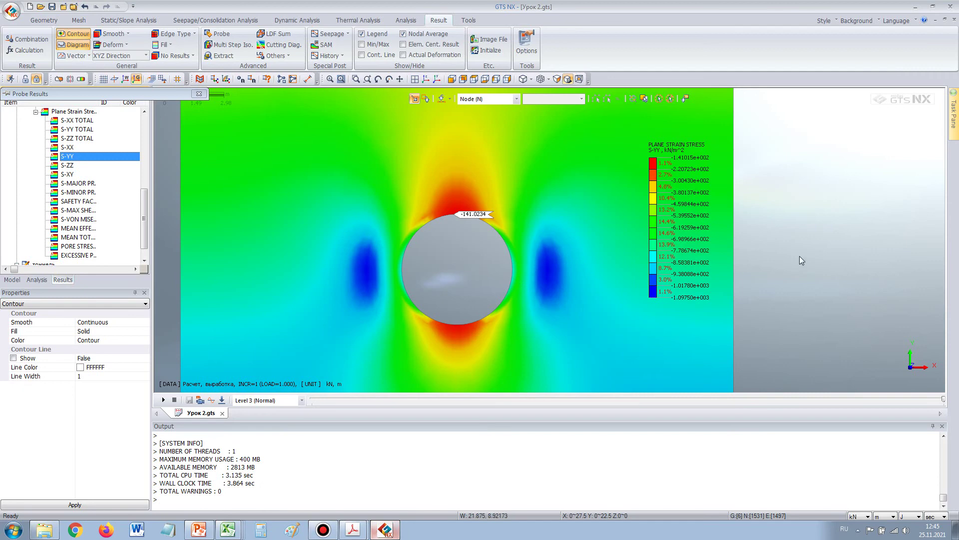
{"action": "scroll", "coordinate": [802, 251], "scroll_direction": "down", "scroll_amount": 2}
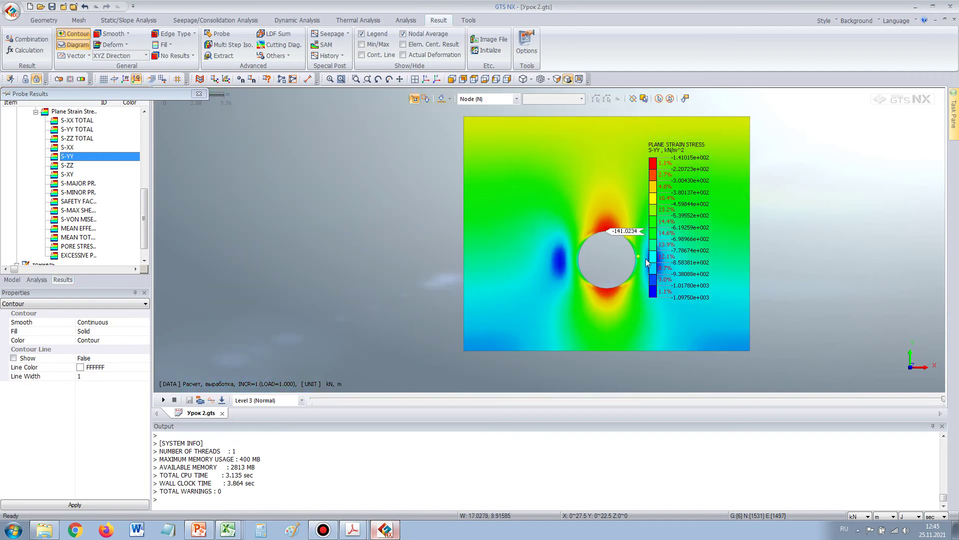
- Switch the S-YY contour from the выработка stage to the начальная stage and compare the probed stress at the tunnel crown
{"action": "middle_click_drag", "start_coordinate": [604, 250], "coordinate": [454, 260]}
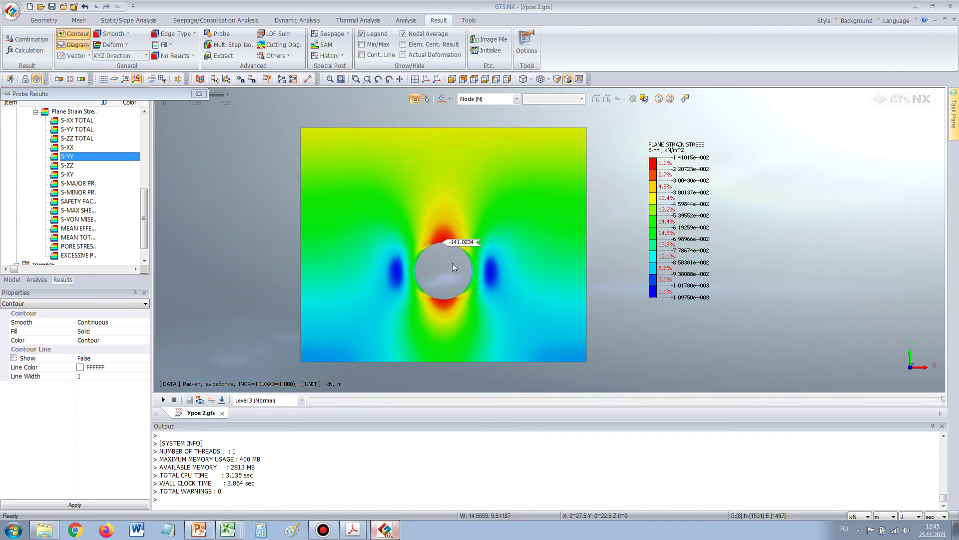
{"action": "scroll", "coordinate": [452, 262], "scroll_direction": "up", "scroll_amount": 2}
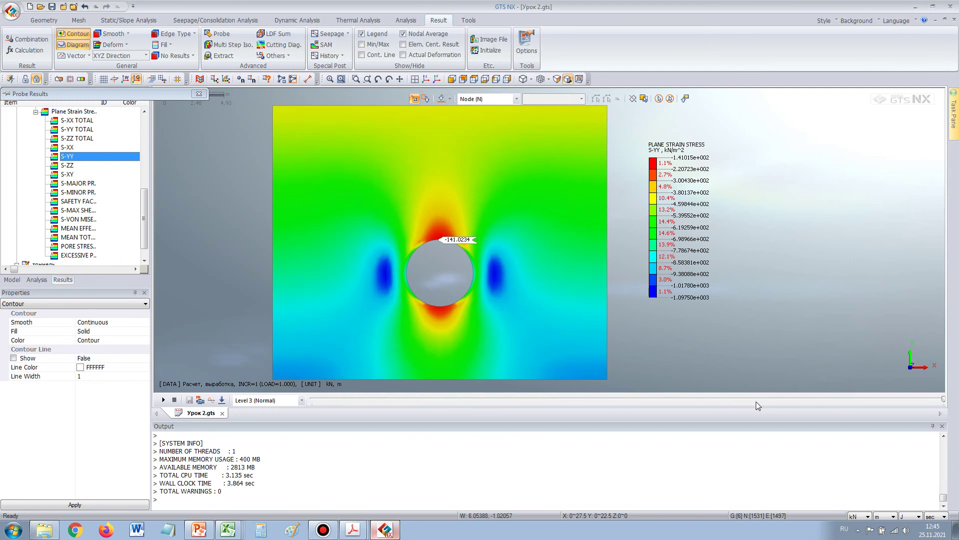
{"action": "left_click", "coordinate": [624, 400]}
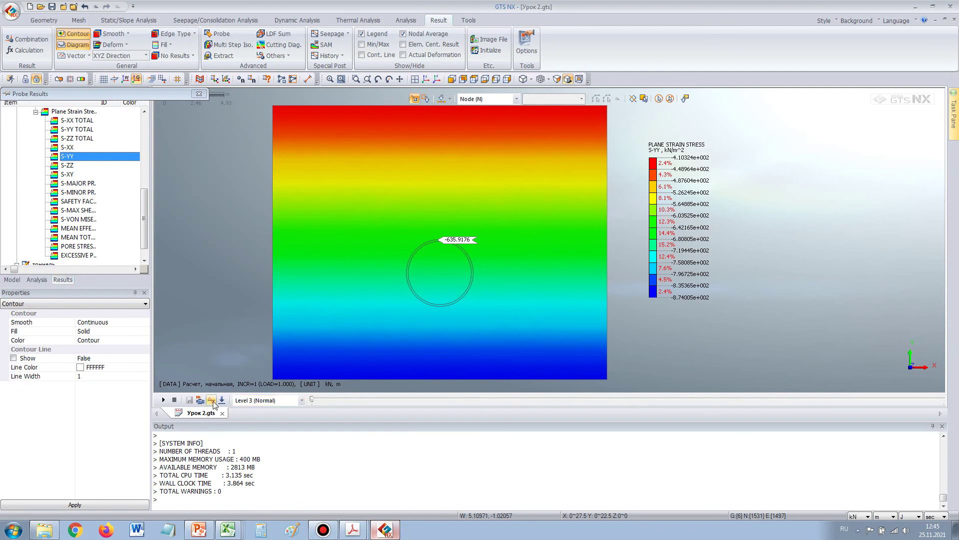
{"action": "left_click_drag", "start_coordinate": [314, 400], "coordinate": [573, 404]}
{"action": "left_click", "coordinate": [514, 403]}
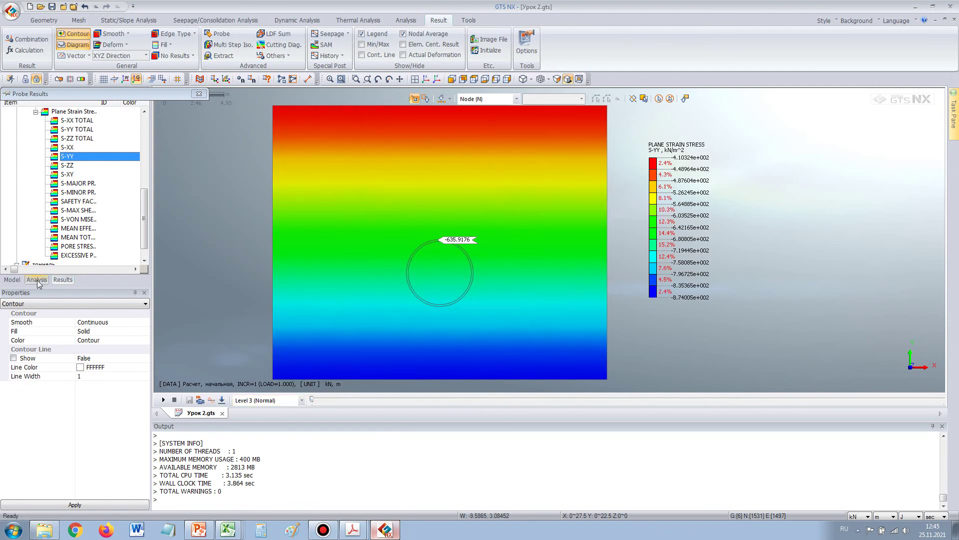
{"action": "left_click", "coordinate": [13, 280]}
{"action": "left_click", "coordinate": [33, 230]}
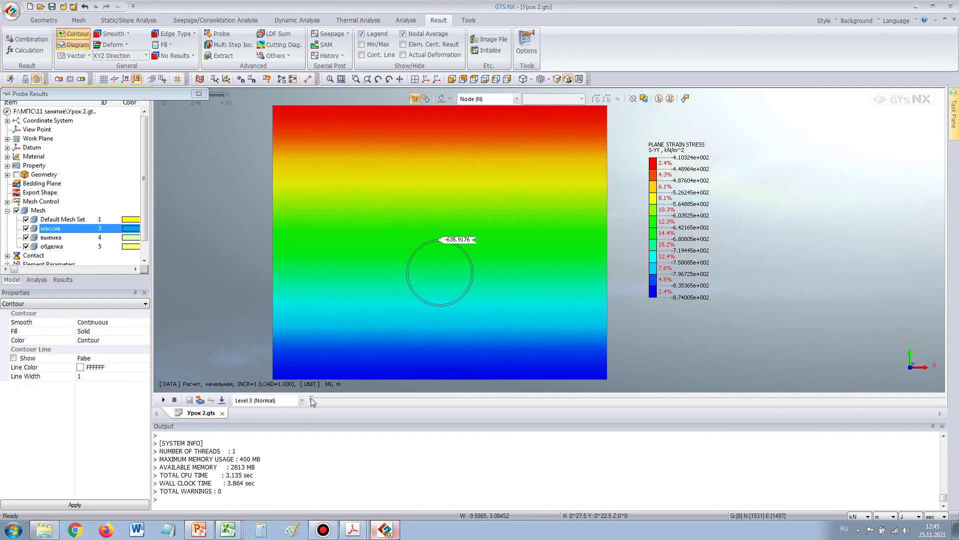
{"action": "left_click", "coordinate": [321, 526]}
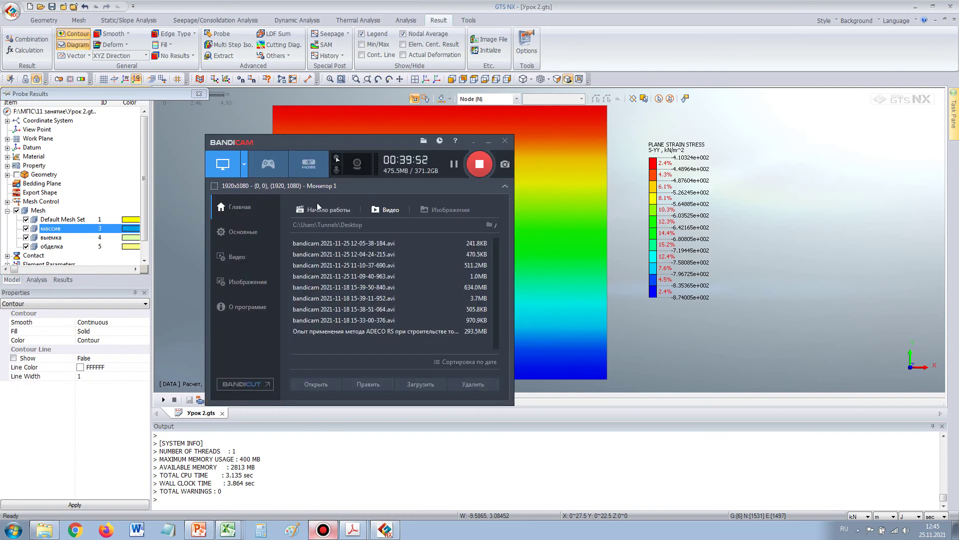
{"action": "left_click", "coordinate": [454, 164]}
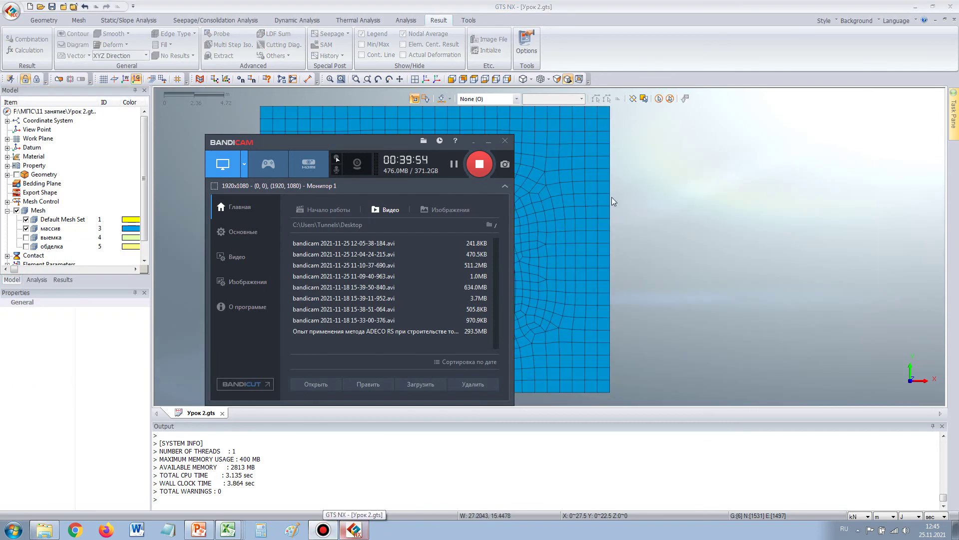
{"action": "left_click", "coordinate": [703, 215]}
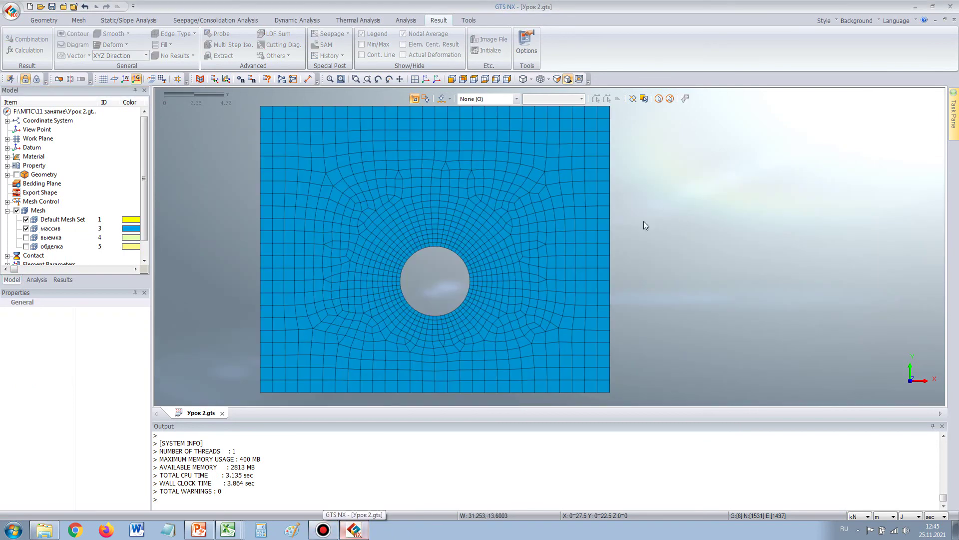
- Display the S-YY plane strain stress contour for the выработка stage and probe the node at the tunnel crown
{"action": "left_click", "coordinate": [63, 280]}
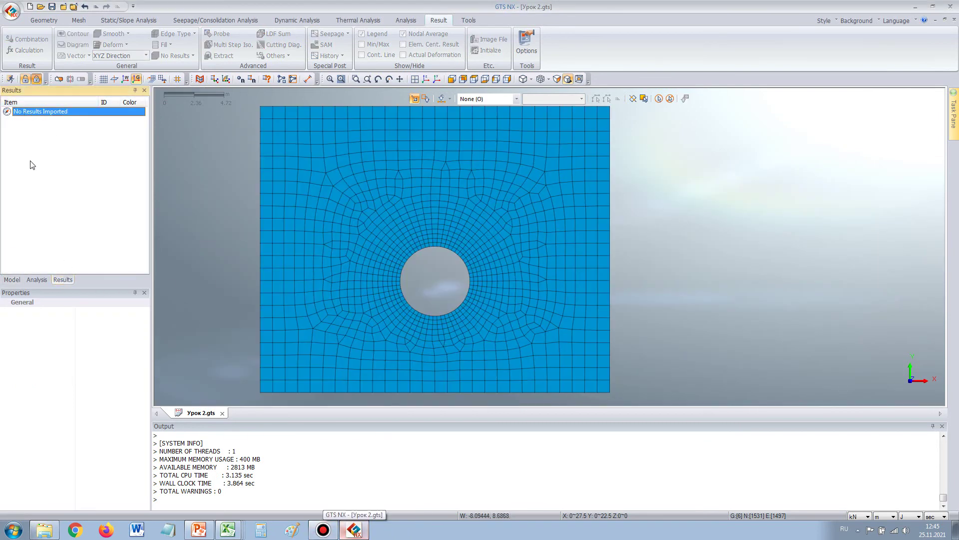
{"action": "left_click", "coordinate": [12, 280]}
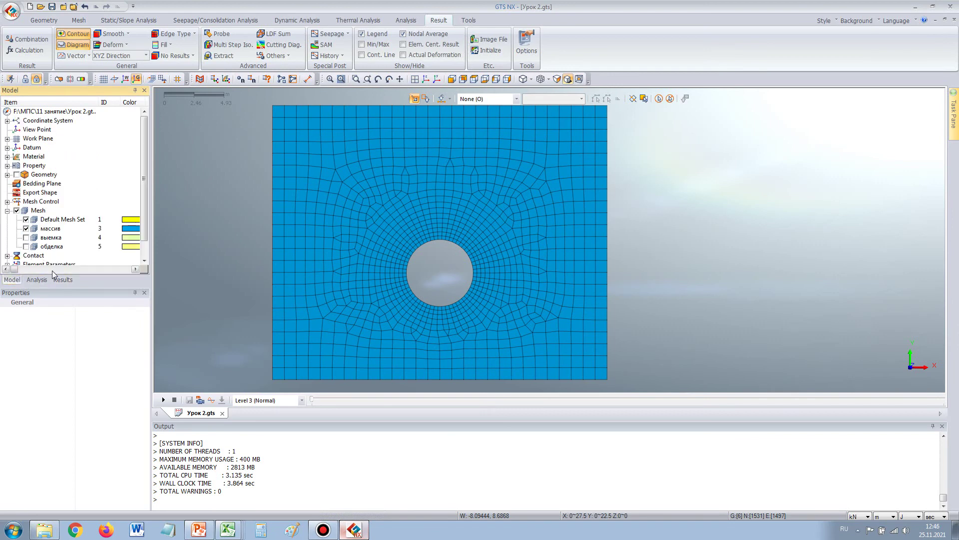
{"action": "left_click", "coordinate": [37, 280]}
{"action": "left_click", "coordinate": [63, 280]}
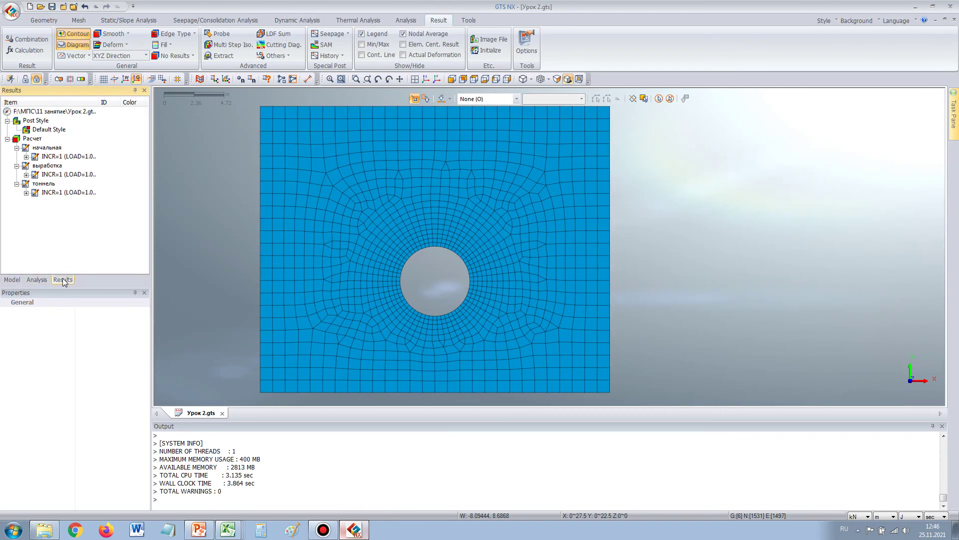
{"action": "left_click", "coordinate": [26, 174]}
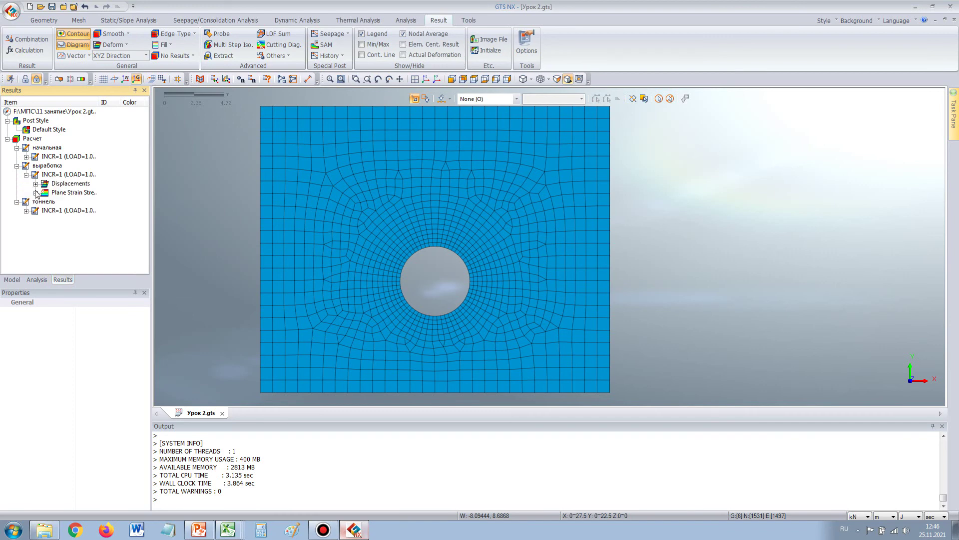
{"action": "left_click", "coordinate": [35, 192]}
{"action": "left_click", "coordinate": [62, 168]}
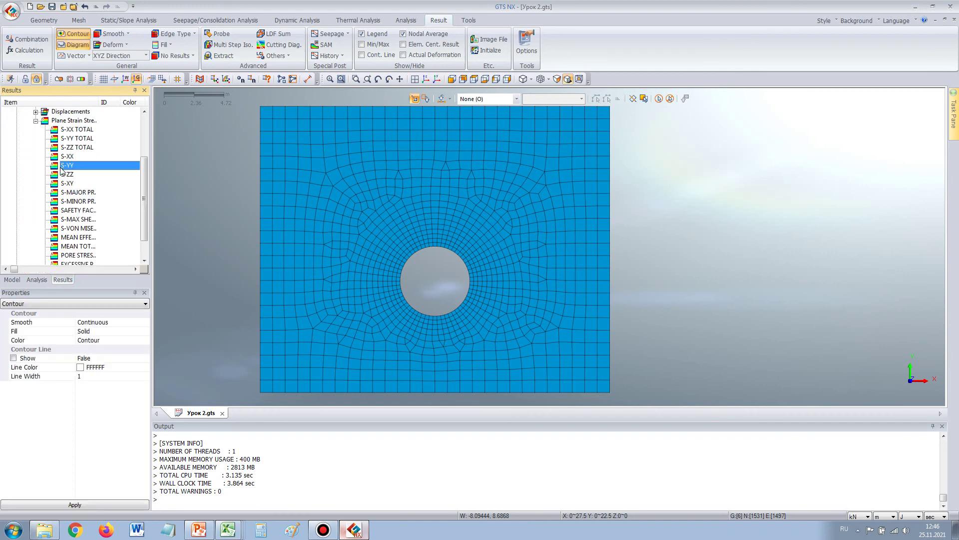
{"action": "left_click", "coordinate": [218, 34]}
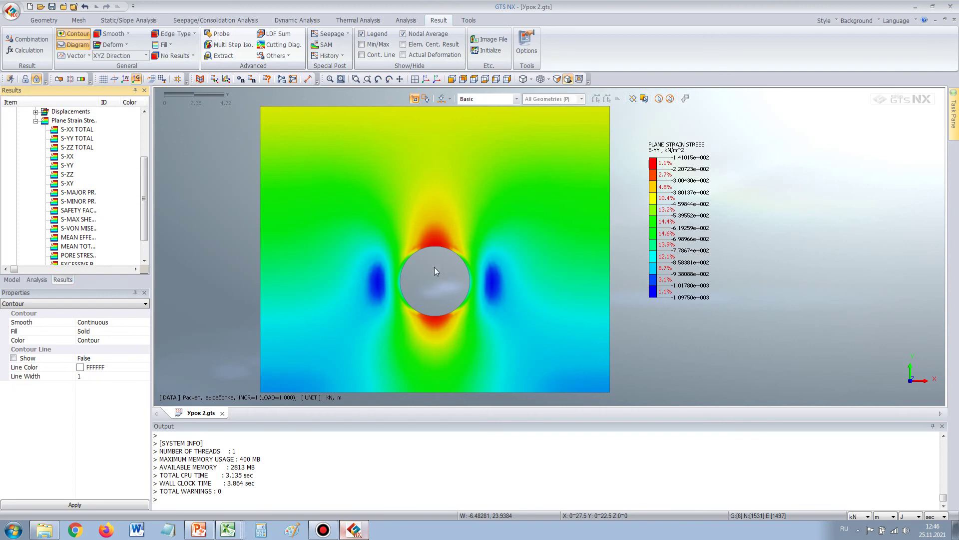
{"action": "left_click", "coordinate": [437, 241]}
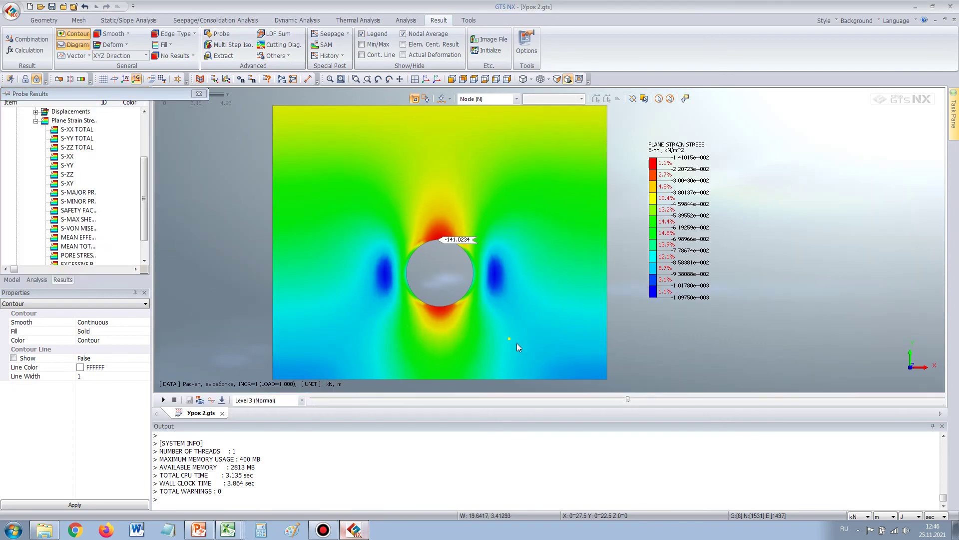
- Go through the начальная, выработка and тоннель stages and compare the probed S-YY stress at the tunnel crown
{"action": "left_click_drag", "start_coordinate": [626, 400], "coordinate": [393, 406]}
{"action": "left_click_drag", "start_coordinate": [312, 397], "coordinate": [351, 399]}
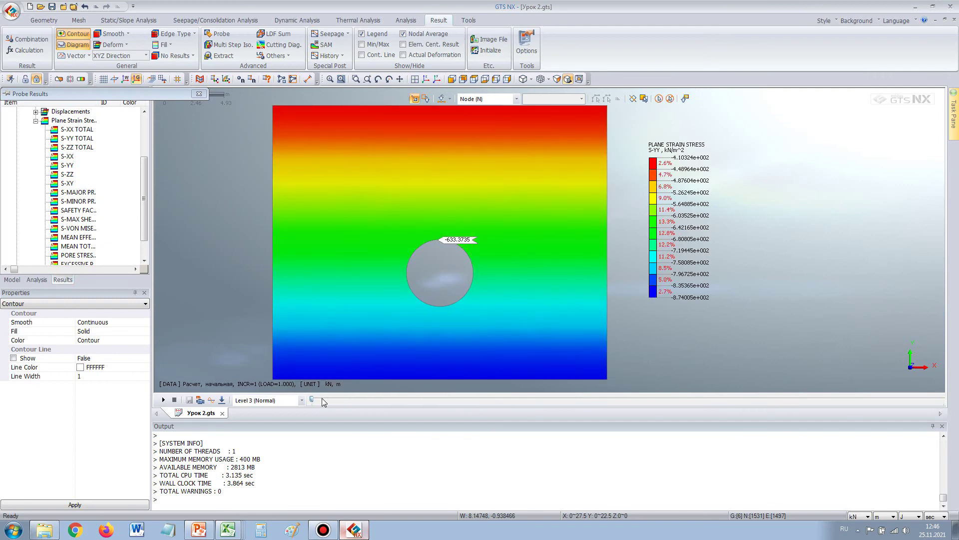
{"action": "left_click", "coordinate": [325, 398]}
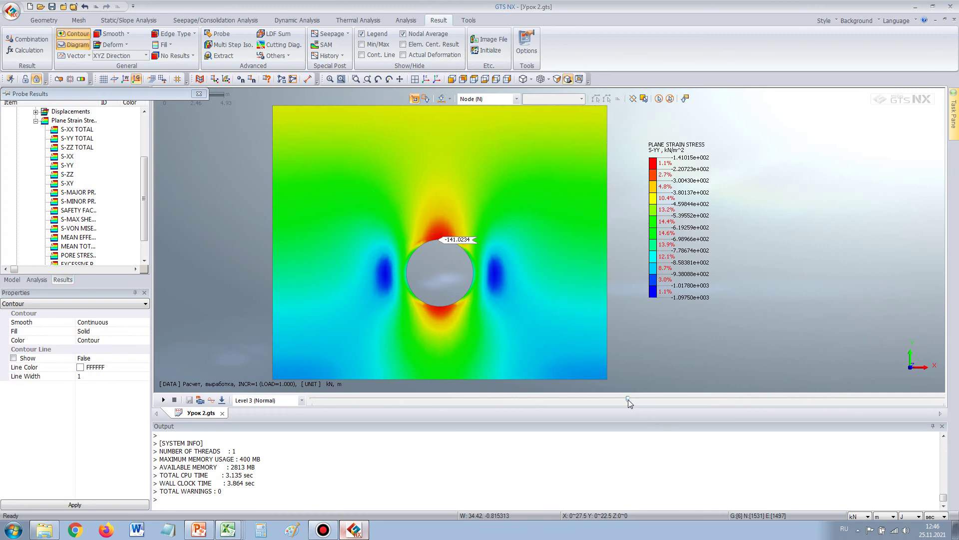
{"action": "left_click", "coordinate": [905, 400]}
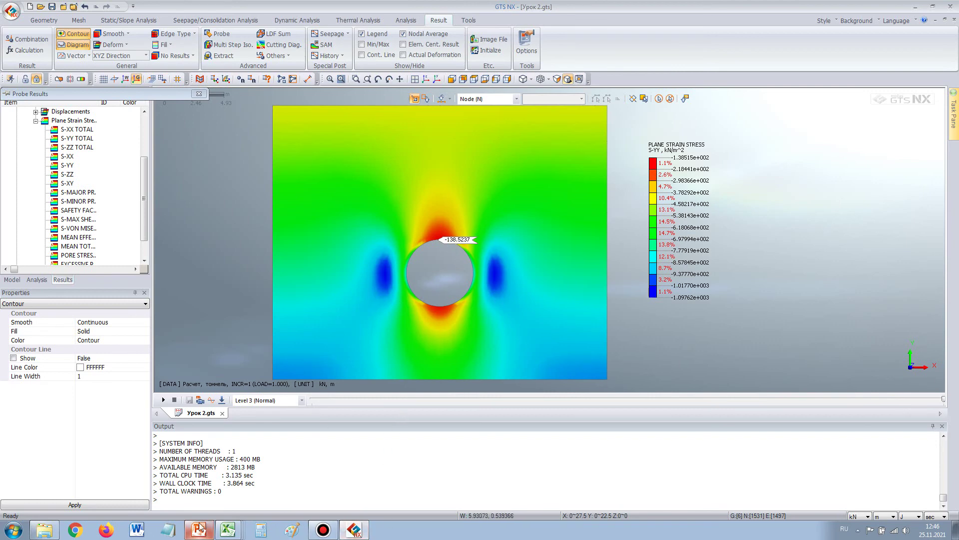
- Switch to CONTACT_5.xlsx in Excel and check the ground pressure on the lining in output Таблица 1
{"action": "mouse_move", "coordinate": [225, 530]}
{"action": "left_click", "coordinate": [219, 506]}
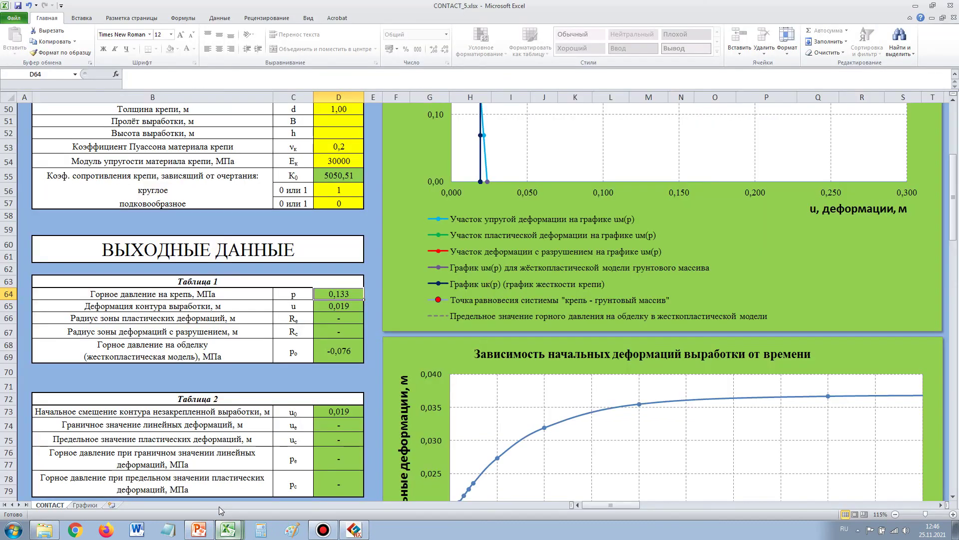
{"action": "left_click", "coordinate": [375, 292]}
{"action": "scroll", "coordinate": [377, 318], "scroll_direction": "up", "scroll_amount": 1}
{"action": "scroll", "coordinate": [377, 318], "scroll_direction": "up", "scroll_amount": 2}
{"action": "left_click", "coordinate": [344, 414]}
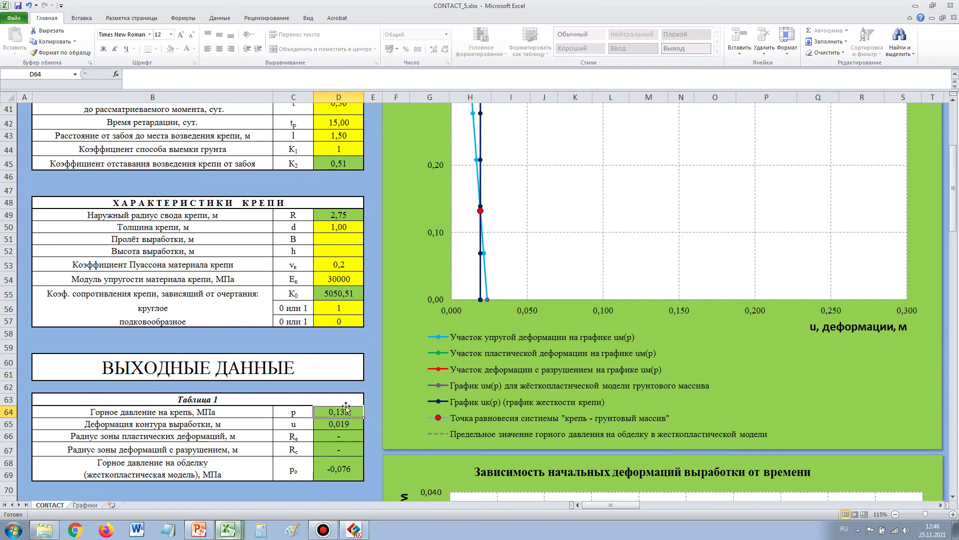
- Set the lining thickness d (Толщина крепи) to 0,153 m in the lining characteristics table
{"action": "left_click", "coordinate": [347, 229]}
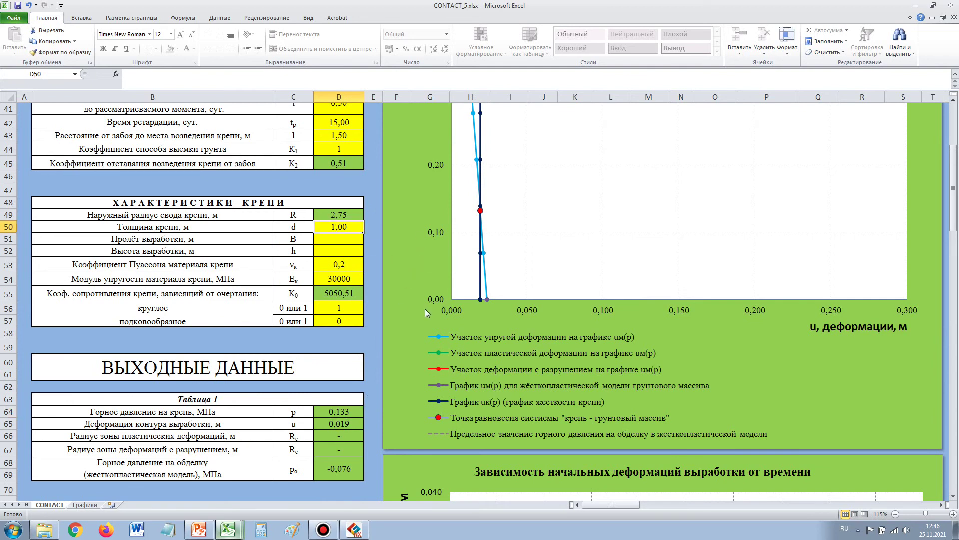
{"action": "type", "text": "0."}
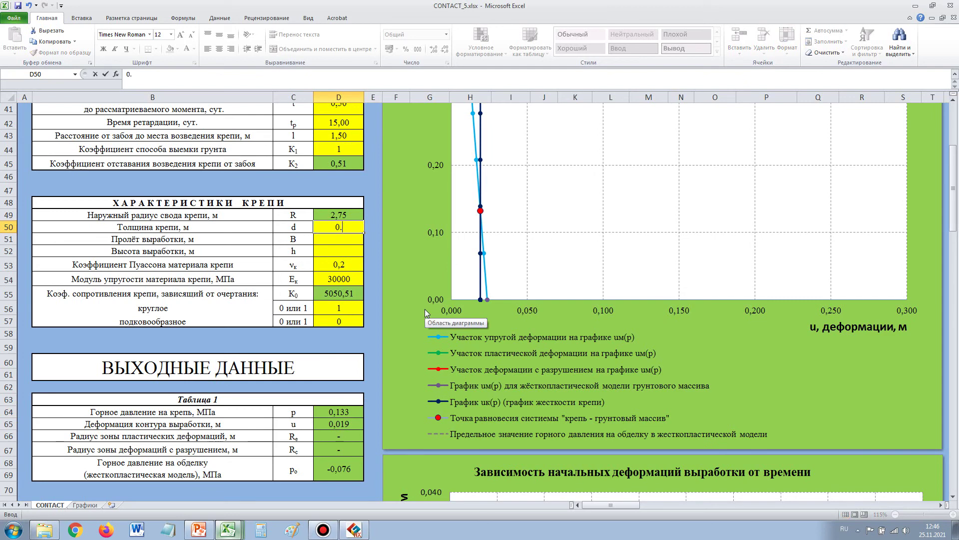
{"action": "type", "text": "153"}
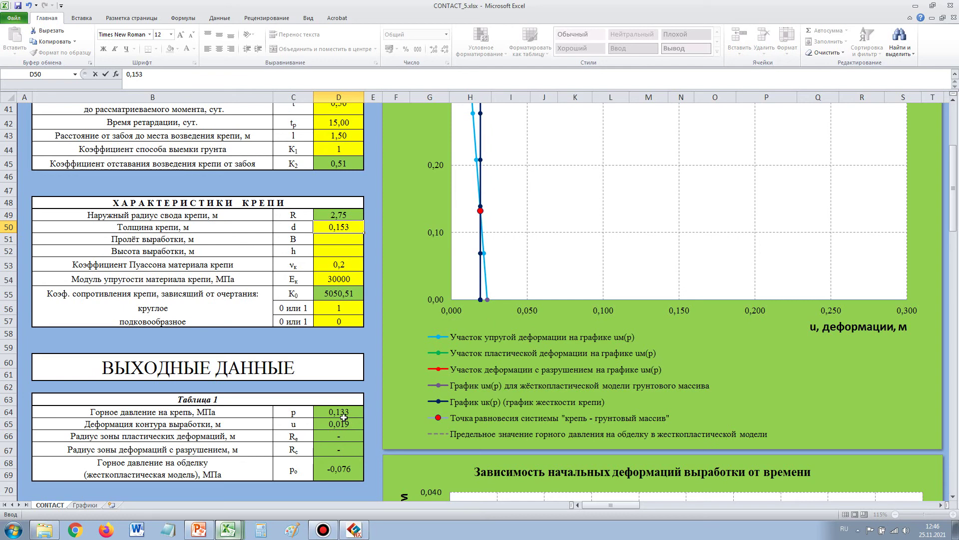
{"action": "key", "text": "Return"}
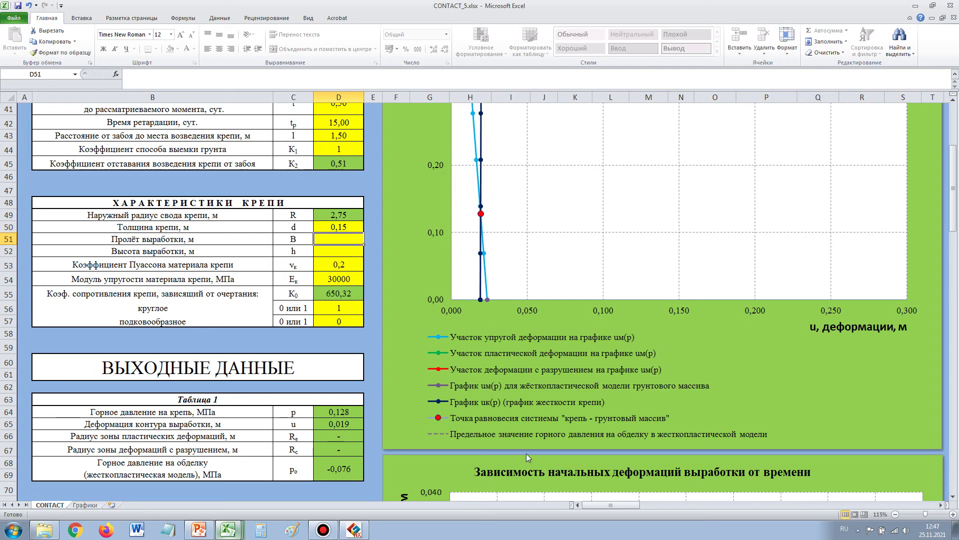
- Switch back to GTS NX, compare the probed crown S-YY stress between the calculation stages, and end probing on the выработка stage
{"action": "left_click", "coordinate": [357, 532]}
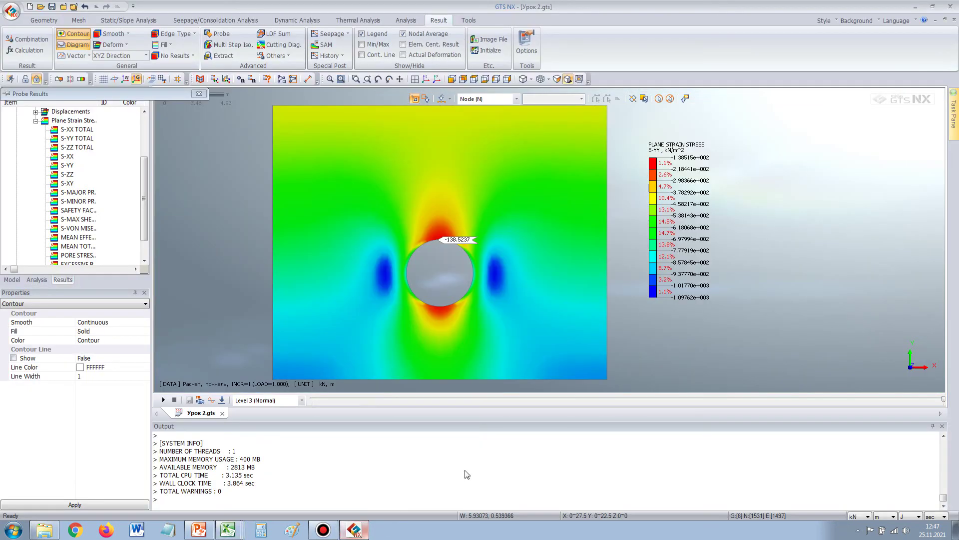
{"action": "left_click_drag", "start_coordinate": [944, 401], "coordinate": [757, 401]}
{"action": "left_click", "coordinate": [910, 398]}
{"action": "left_click", "coordinate": [690, 400]}
{"action": "left_click", "coordinate": [751, 400]}
{"action": "left_click", "coordinate": [818, 401]}
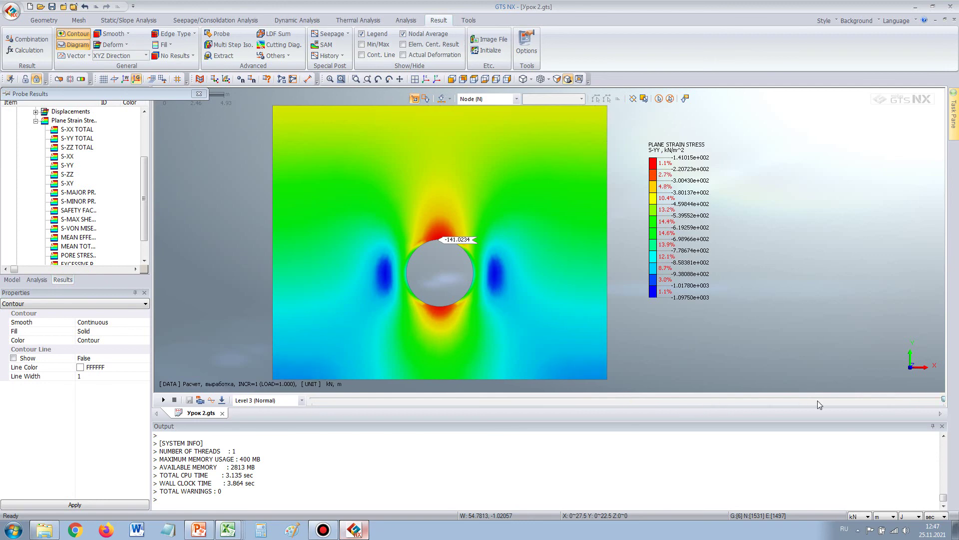
{"action": "left_click", "coordinate": [818, 401]}
{"action": "left_click", "coordinate": [775, 402]}
{"action": "left_click", "coordinate": [939, 402]}
{"action": "left_click", "coordinate": [338, 400]}
{"action": "left_click", "coordinate": [608, 399]}
{"action": "left_click", "coordinate": [776, 399]}
{"action": "left_click", "coordinate": [776, 400]}
{"action": "left_click", "coordinate": [199, 94]}
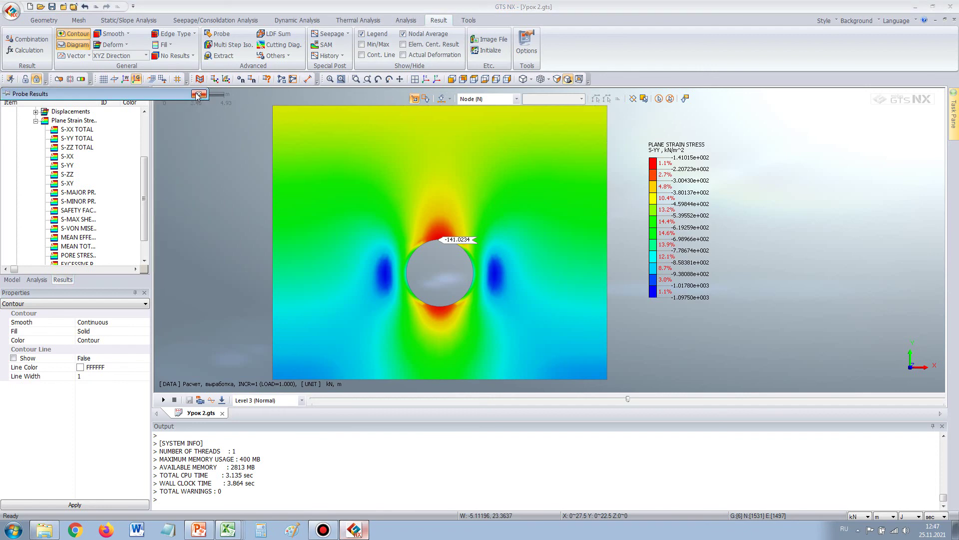
- Show an upper-part capped iso surface of the S-YY stress and move the iso value to -164.9
{"action": "left_click", "coordinate": [81, 81]}
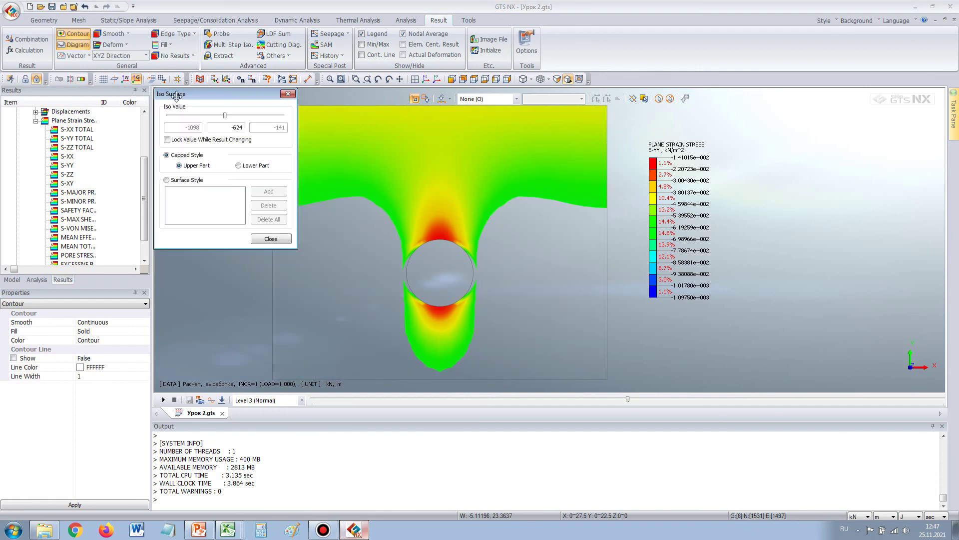
{"action": "left_click_drag", "start_coordinate": [196, 94], "coordinate": [211, 148]}
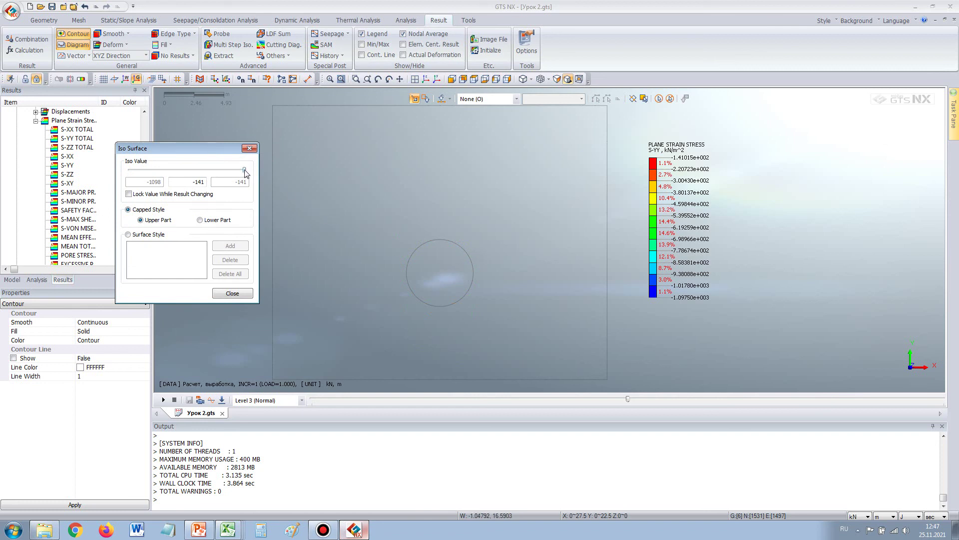
{"action": "left_click_drag", "start_coordinate": [246, 173], "coordinate": [245, 170]}
{"action": "left_click_drag", "start_coordinate": [245, 172], "coordinate": [241, 172]}
{"action": "left_click", "coordinate": [324, 530]}
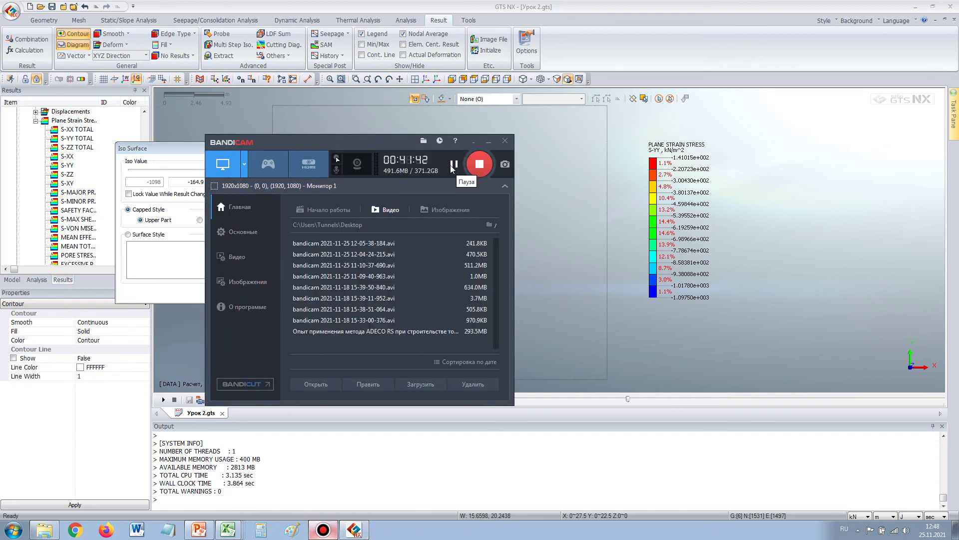
{"action": "left_click", "coordinate": [162, 146]}
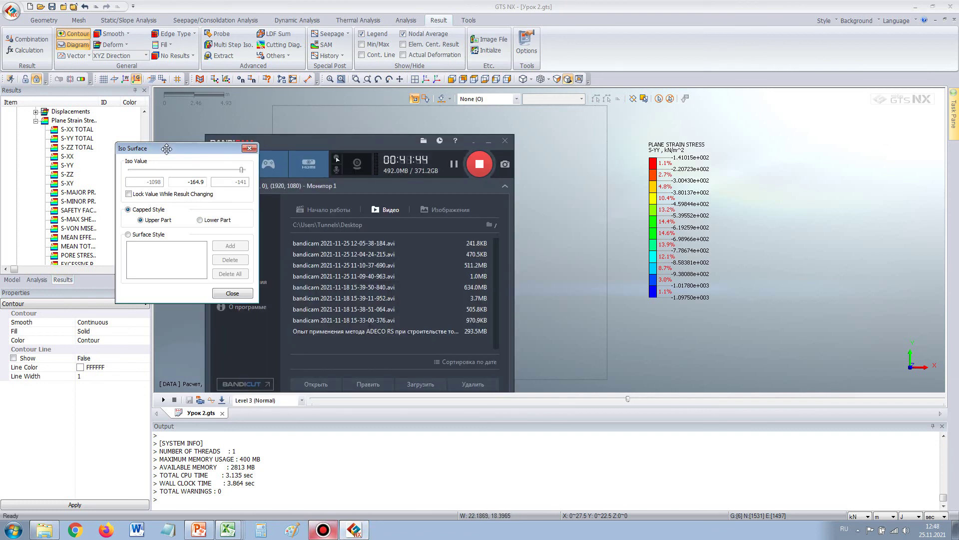
- Examine the stress relief zones around the tunnel at an iso value of -413.6, lower it to -1098, and close the iso surface settings
{"action": "left_click_drag", "start_coordinate": [242, 171], "coordinate": [212, 174]}
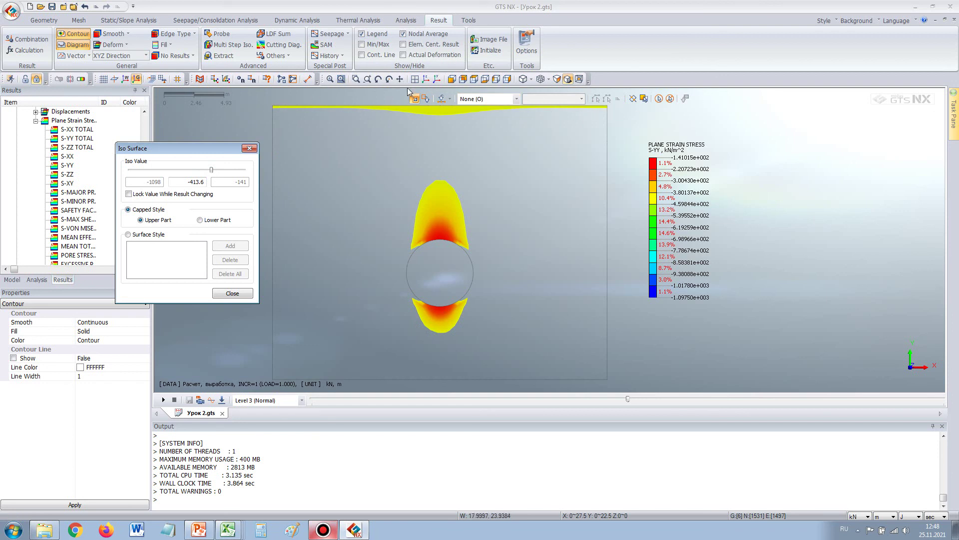
{"action": "left_click_drag", "start_coordinate": [211, 170], "coordinate": [121, 172]}
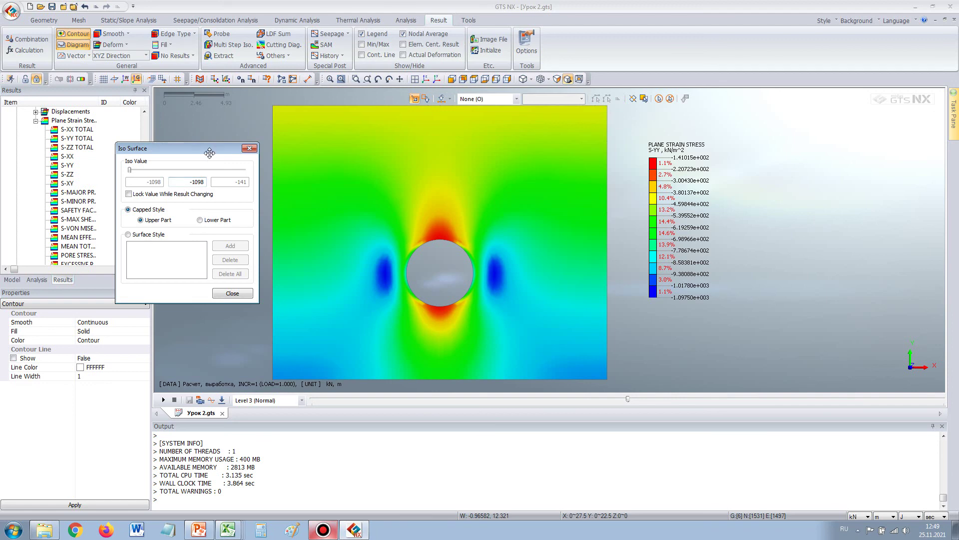
{"action": "left_click_drag", "start_coordinate": [209, 149], "coordinate": [229, 165]}
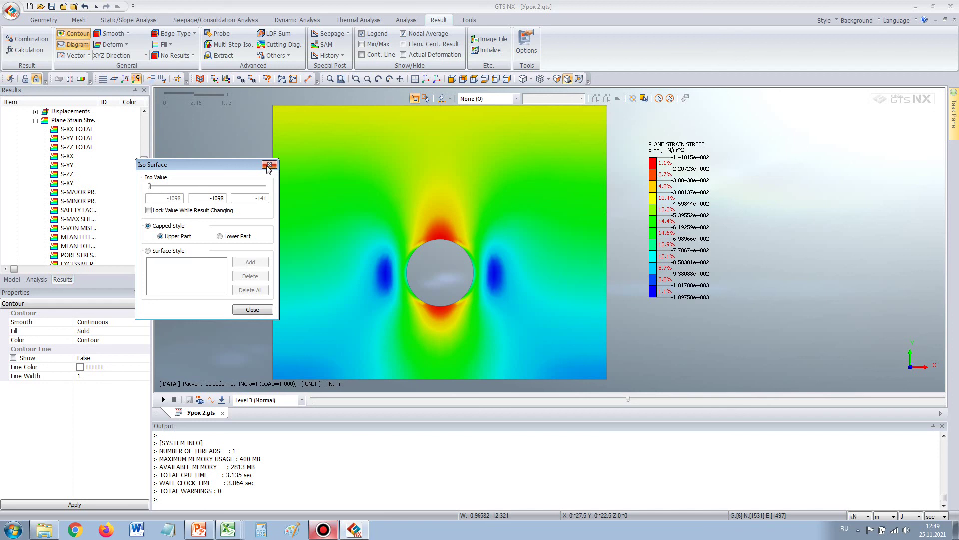
{"action": "left_click", "coordinate": [269, 166]}
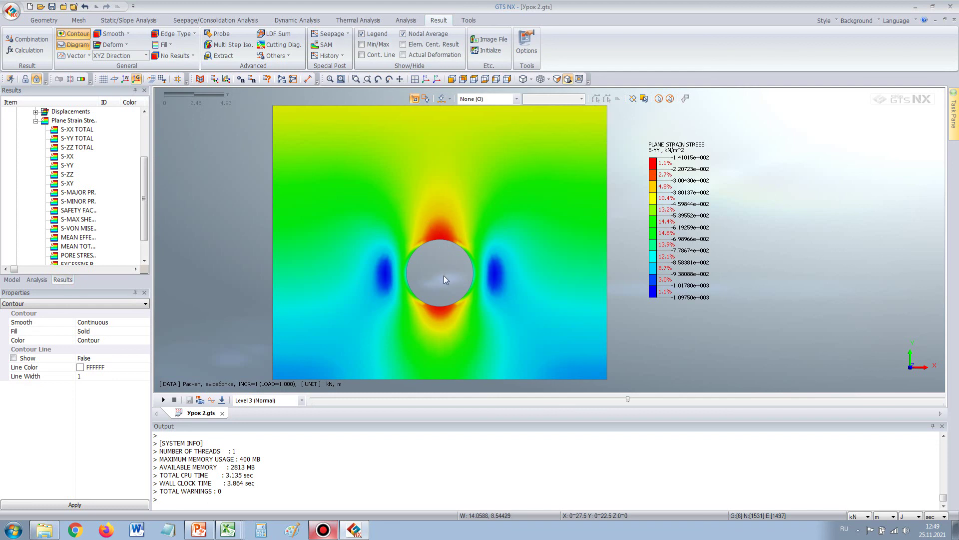
{"action": "scroll", "coordinate": [444, 274], "scroll_direction": "down", "scroll_amount": 2}
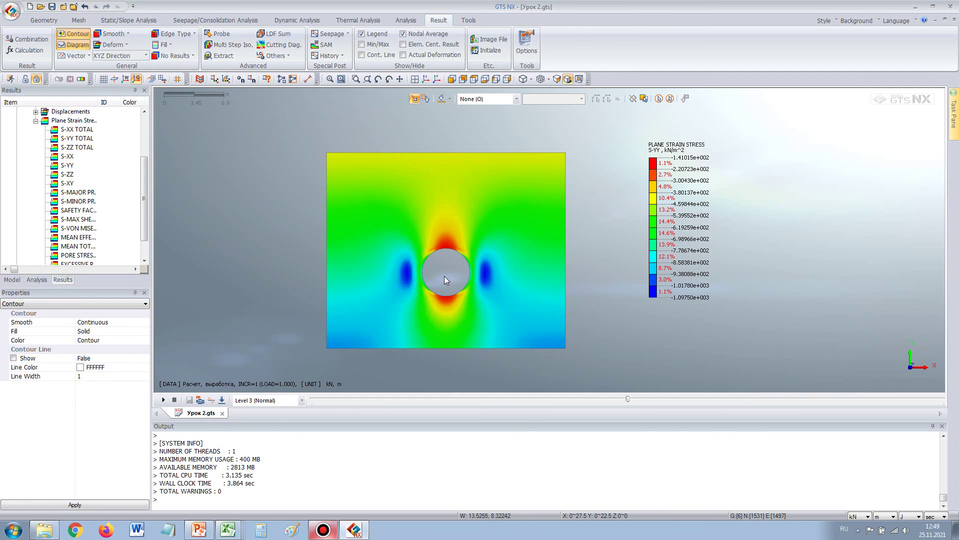
{"action": "scroll", "coordinate": [448, 288], "scroll_direction": "up", "scroll_amount": 1}
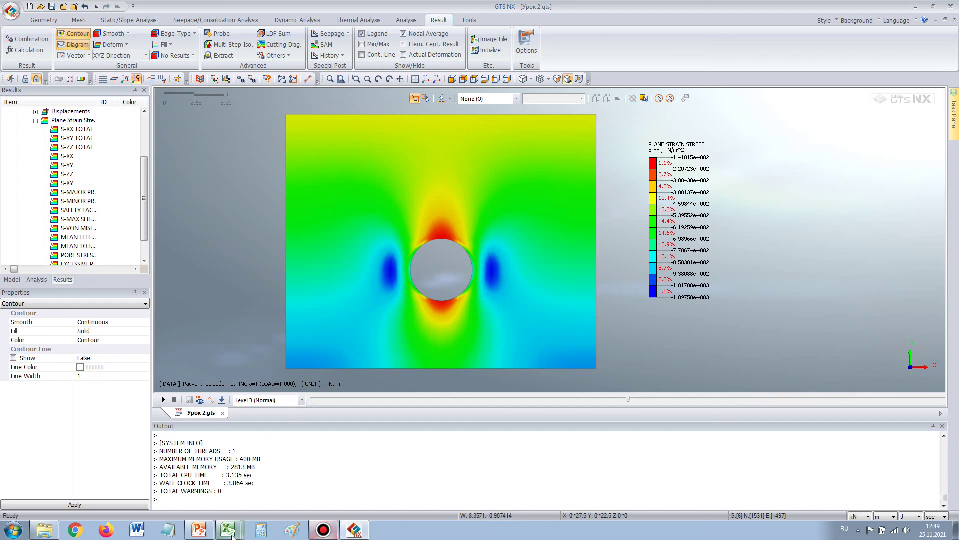
- Switch to the Расчет СП.xlsx workbook in Excel and set the tunnel diameter D (диаметр) to 20 m
{"action": "mouse_move", "coordinate": [228, 530]}
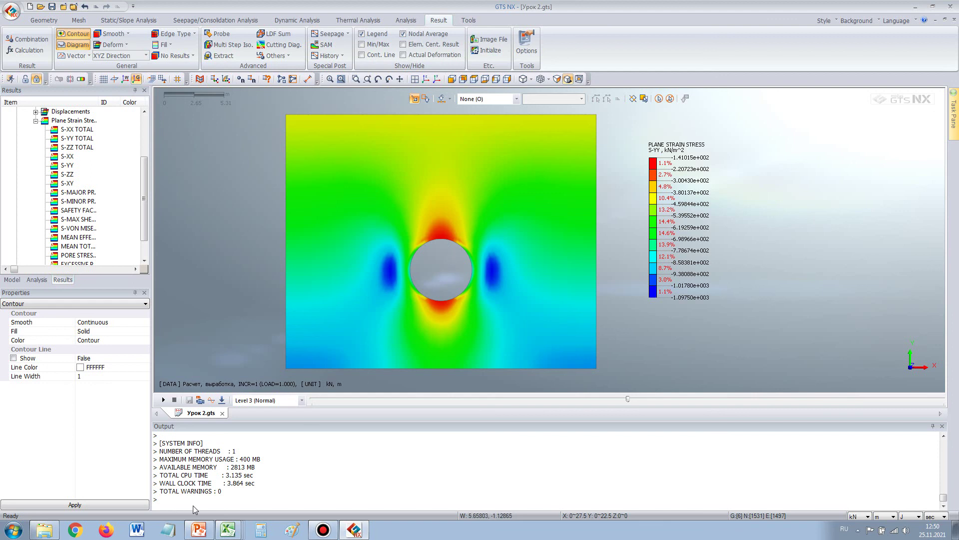
{"action": "left_click", "coordinate": [223, 533]}
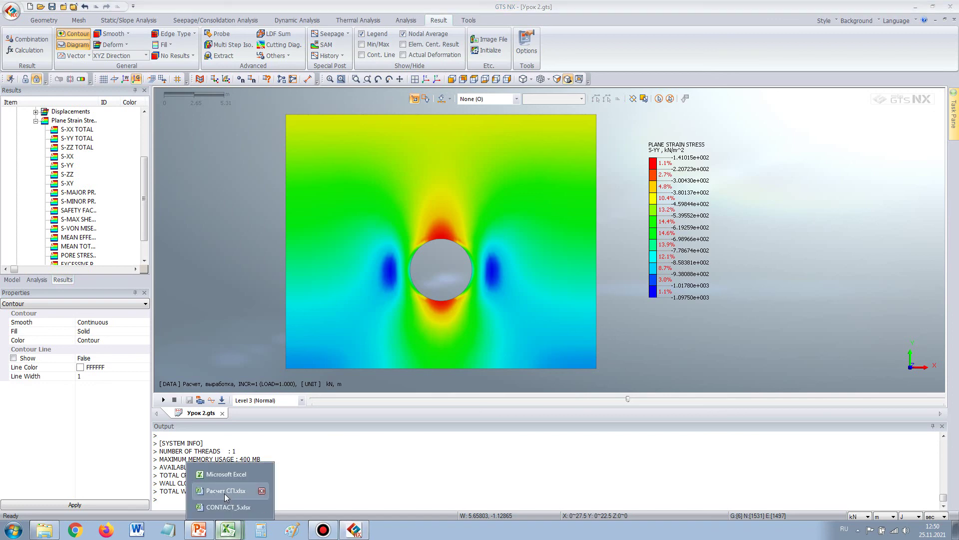
{"action": "left_click", "coordinate": [223, 493]}
{"action": "left_click", "coordinate": [524, 147]}
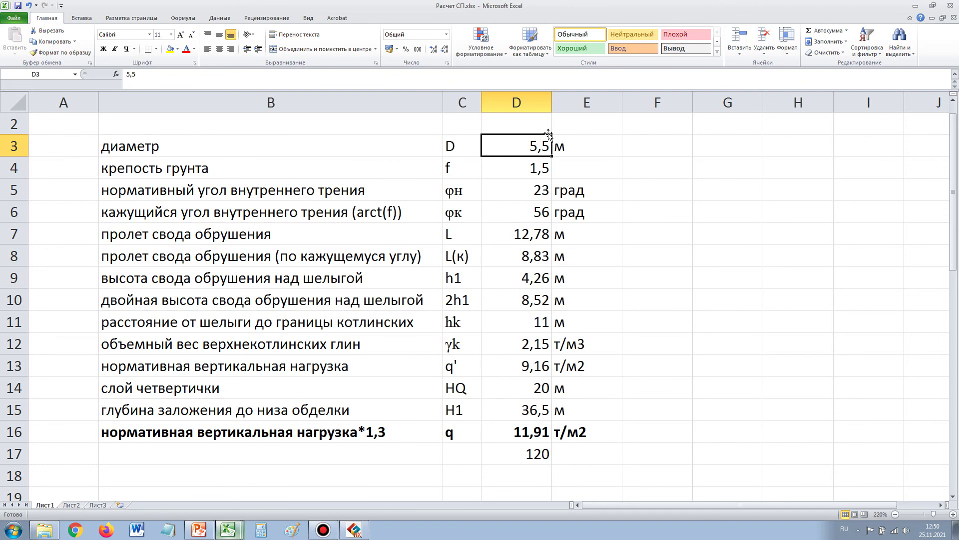
{"action": "type", "text": "20"}
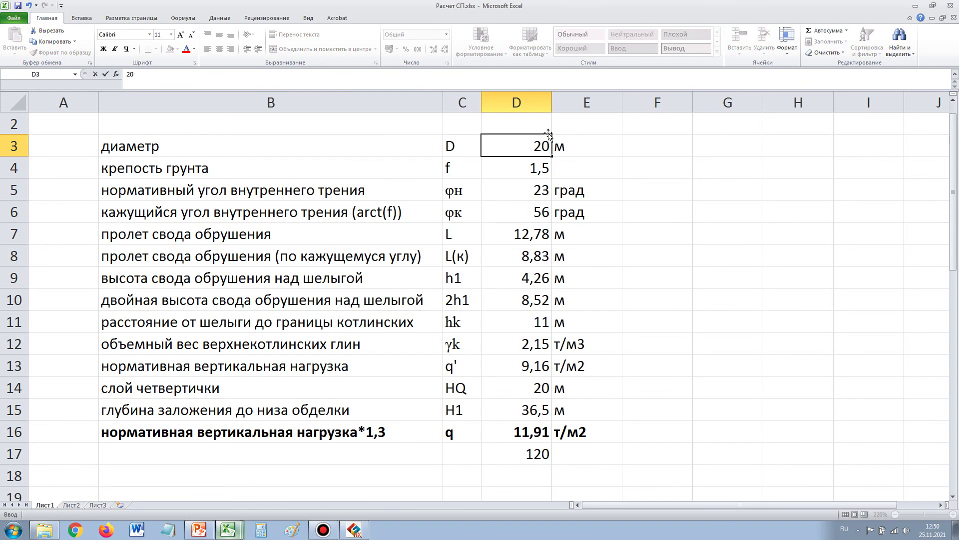
{"action": "key", "text": "Return"}
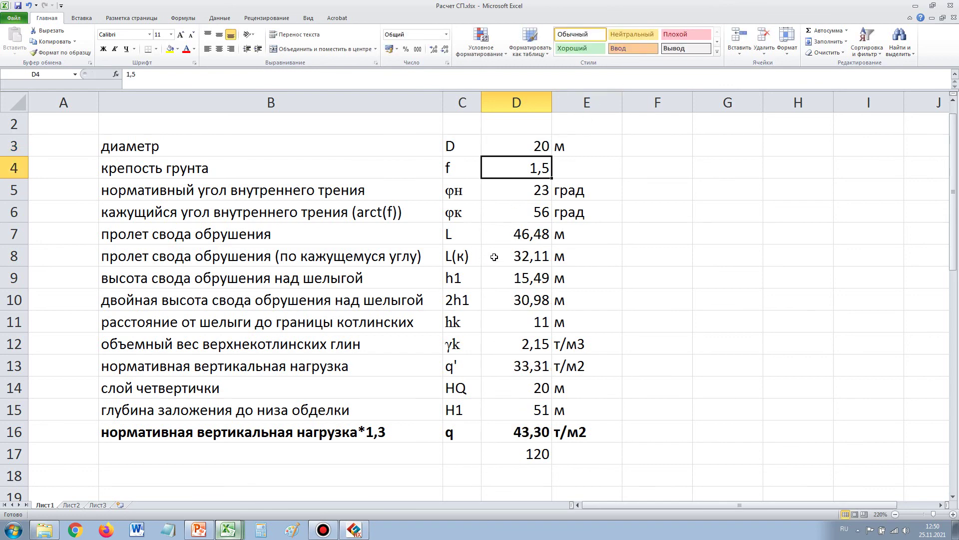
- Compare the collapse arch height h1 and its double 2h1 with the distance hk from the crown to the Kotlin clay boundary
{"action": "left_click", "coordinate": [329, 285]}
{"action": "left_click", "coordinate": [516, 282]}
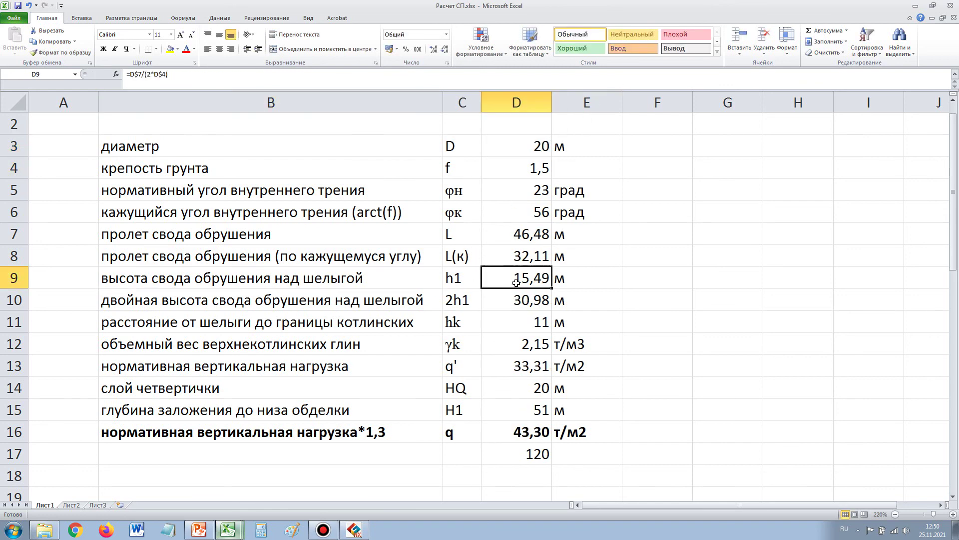
{"action": "left_click", "coordinate": [529, 326]}
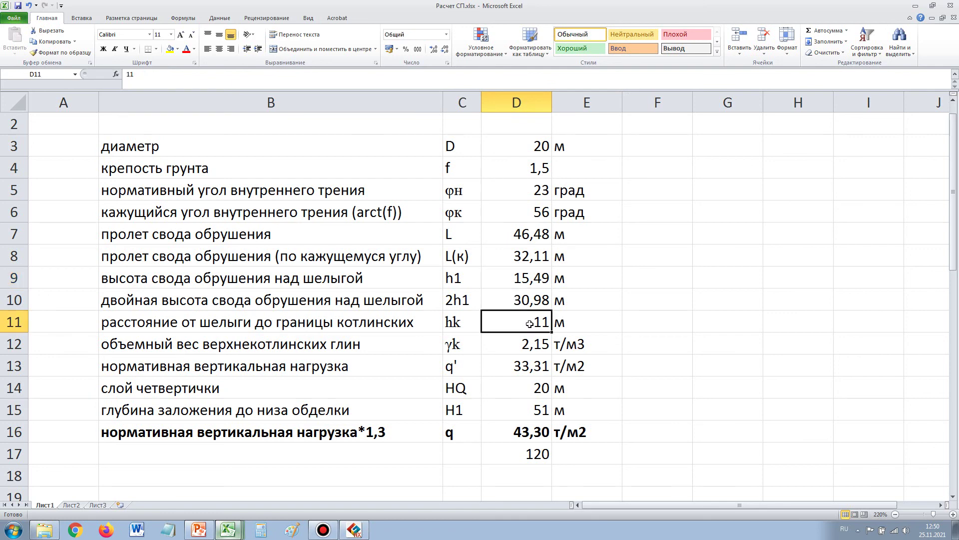
{"action": "left_click", "coordinate": [523, 305]}
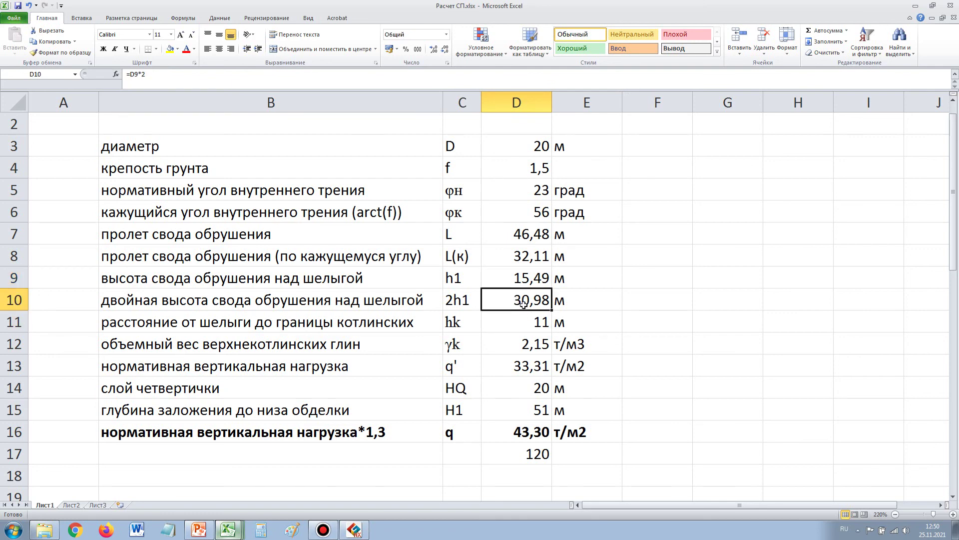
{"action": "left_click", "coordinate": [539, 326]}
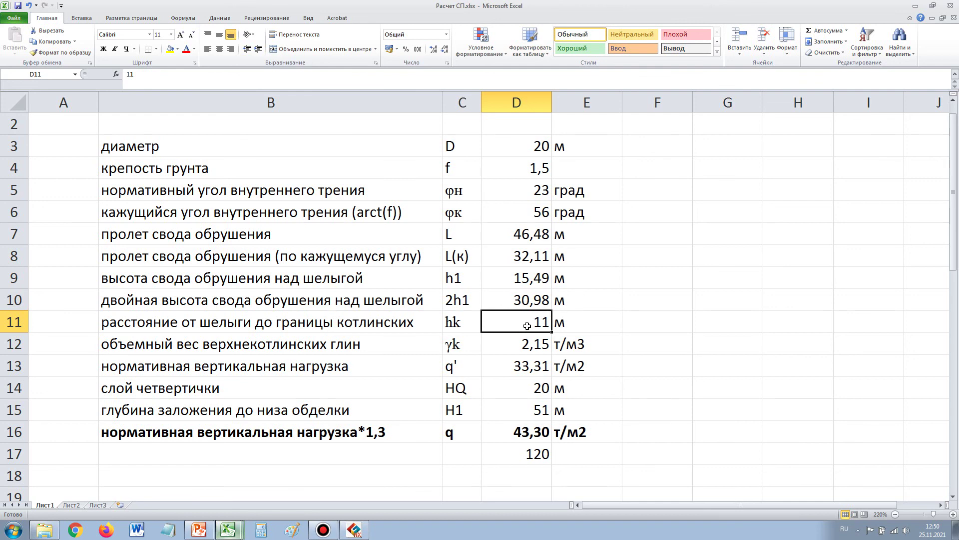
{"action": "left_click", "coordinate": [532, 306]}
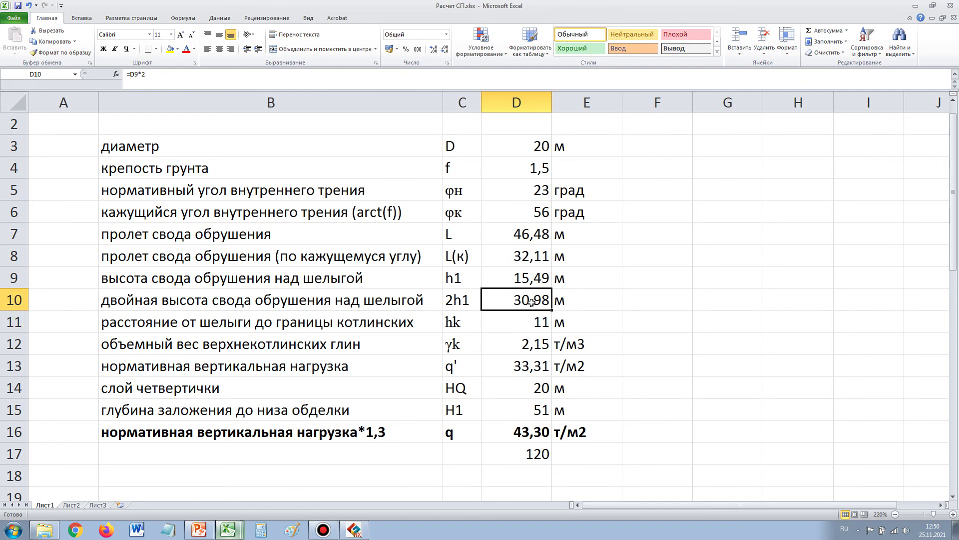
{"action": "left_click", "coordinate": [527, 316]}
{"action": "left_click", "coordinate": [528, 298]}
{"action": "left_click", "coordinate": [527, 280]}
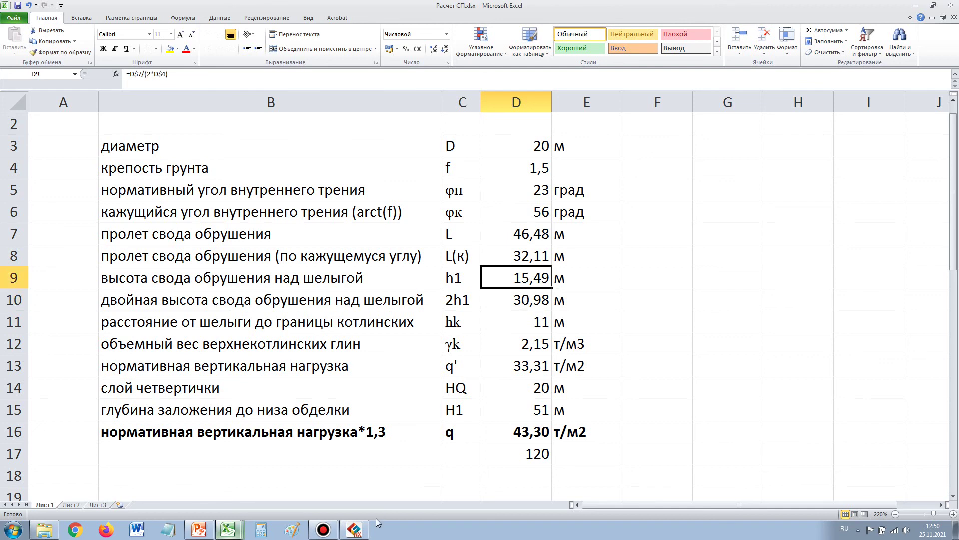
- Switch to the Снятие давления.pptx presentation, review the pressure–deformation graph on slide 1, and return to the S-YY stress contour in GTS NX
{"action": "left_click", "coordinate": [361, 532]}
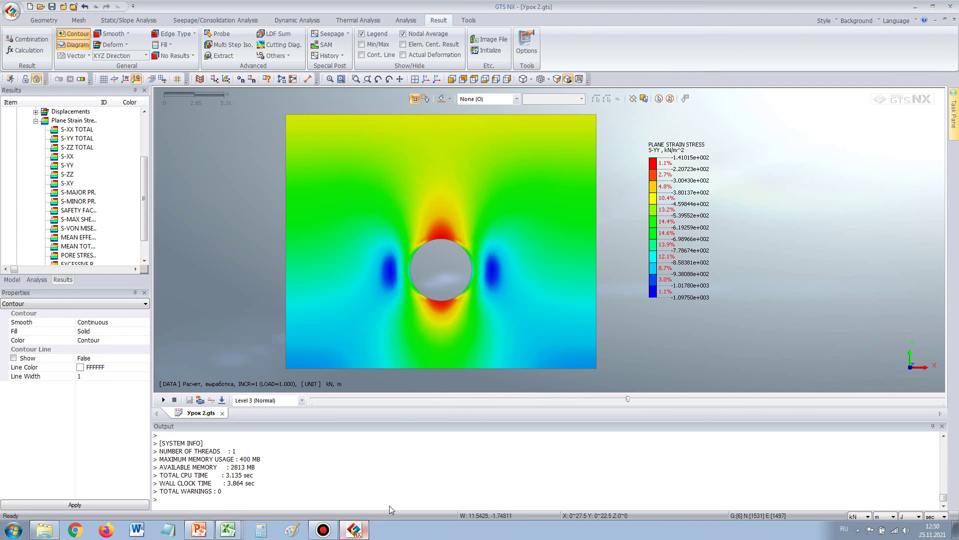
{"action": "left_click", "coordinate": [354, 533]}
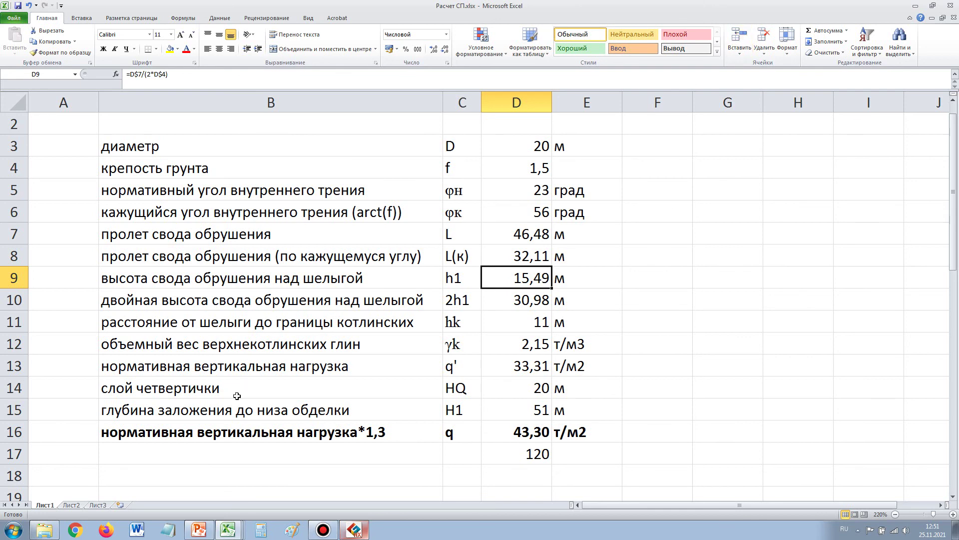
{"action": "left_click", "coordinate": [201, 530]}
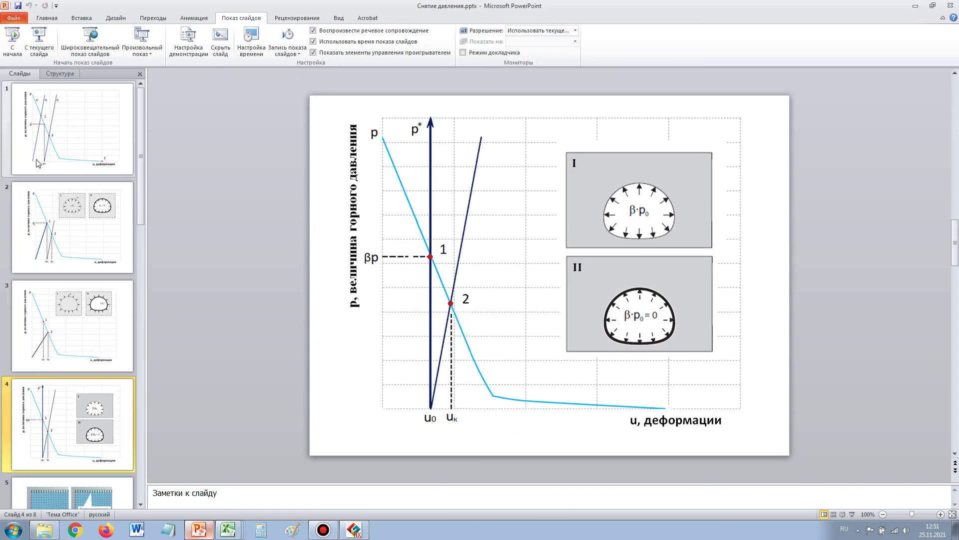
{"action": "left_click", "coordinate": [45, 150]}
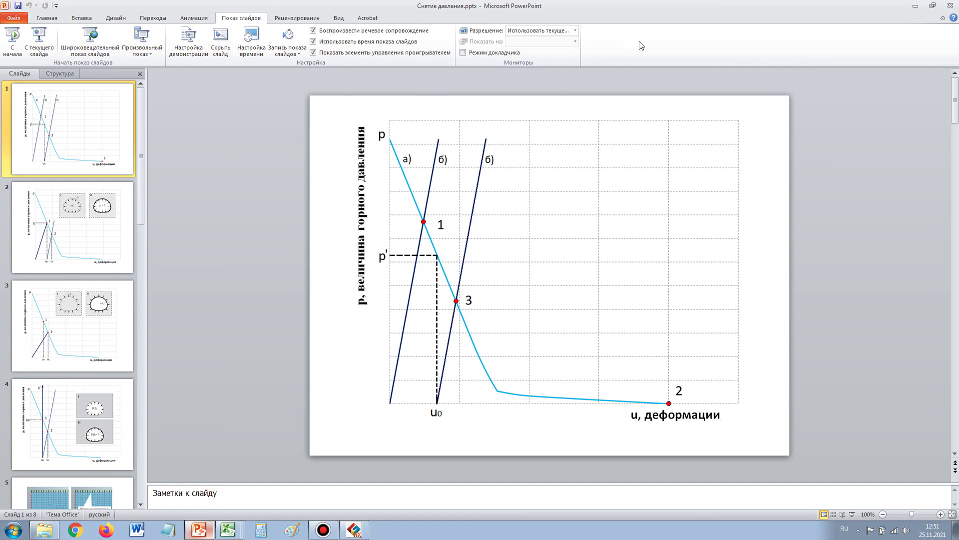
{"action": "left_click", "coordinate": [355, 530]}
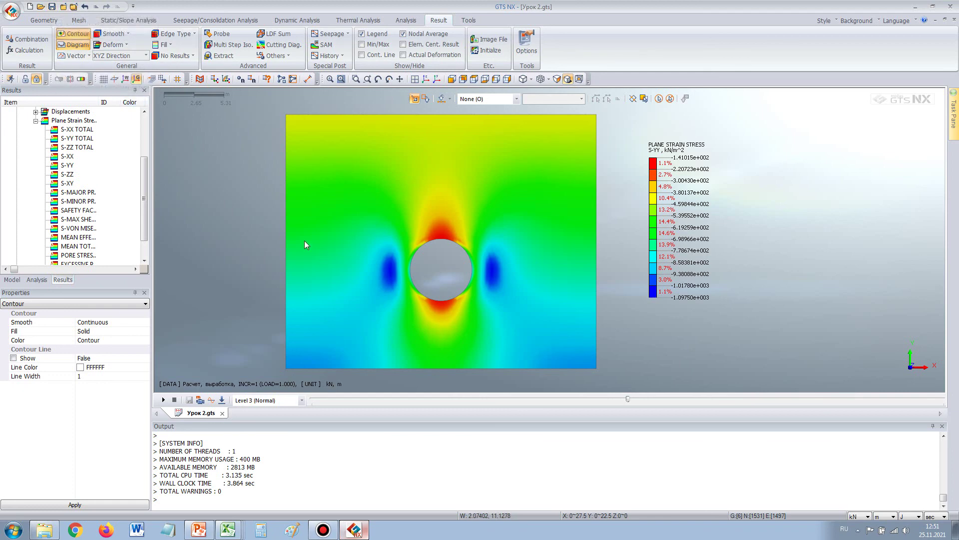
{"action": "left_click", "coordinate": [323, 530]}
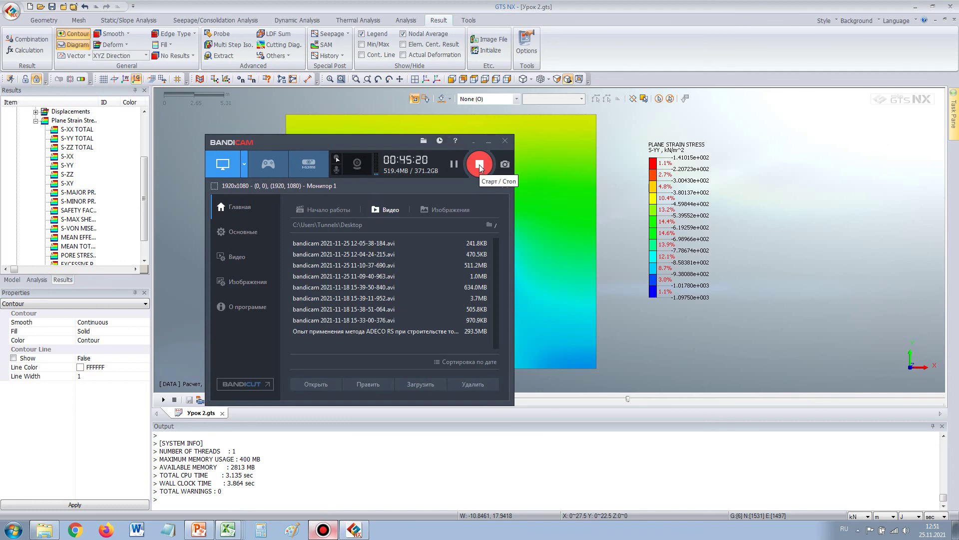